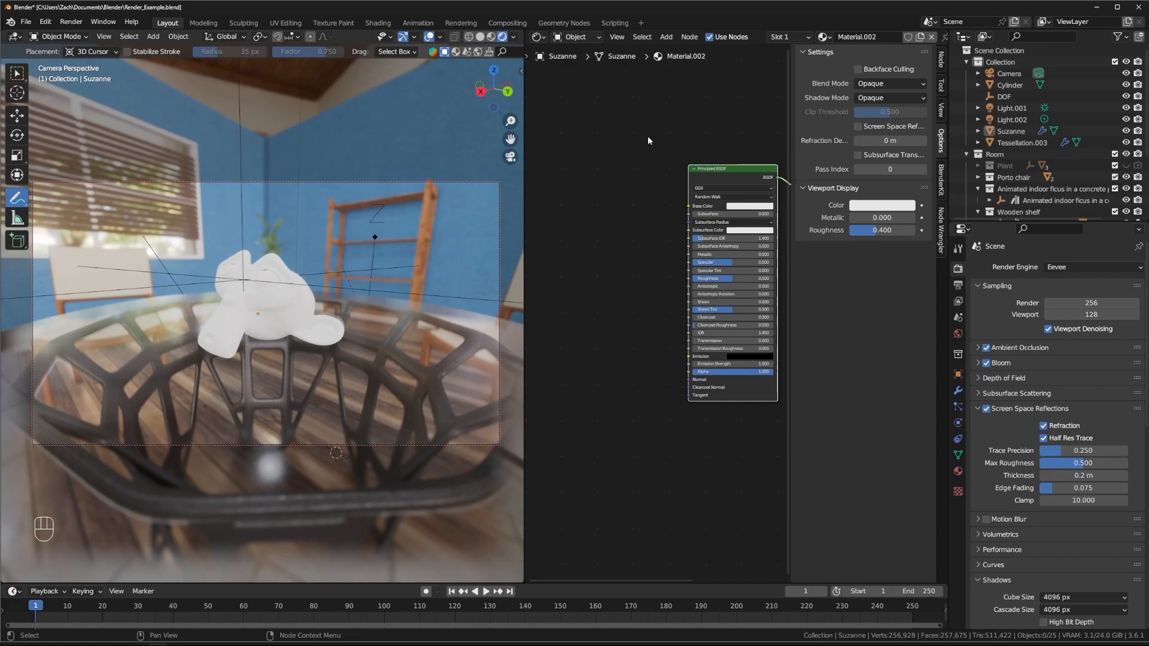
{"action": "middle_click_drag", "start_coordinate": [575, 149], "coordinate": [633, 146]}
{"action": "scroll", "coordinate": [566, 149], "scroll_direction": "up", "scroll_amount": 1}
{"action": "scroll", "coordinate": [598, 152], "scroll_direction": "down", "scroll_amount": 2}
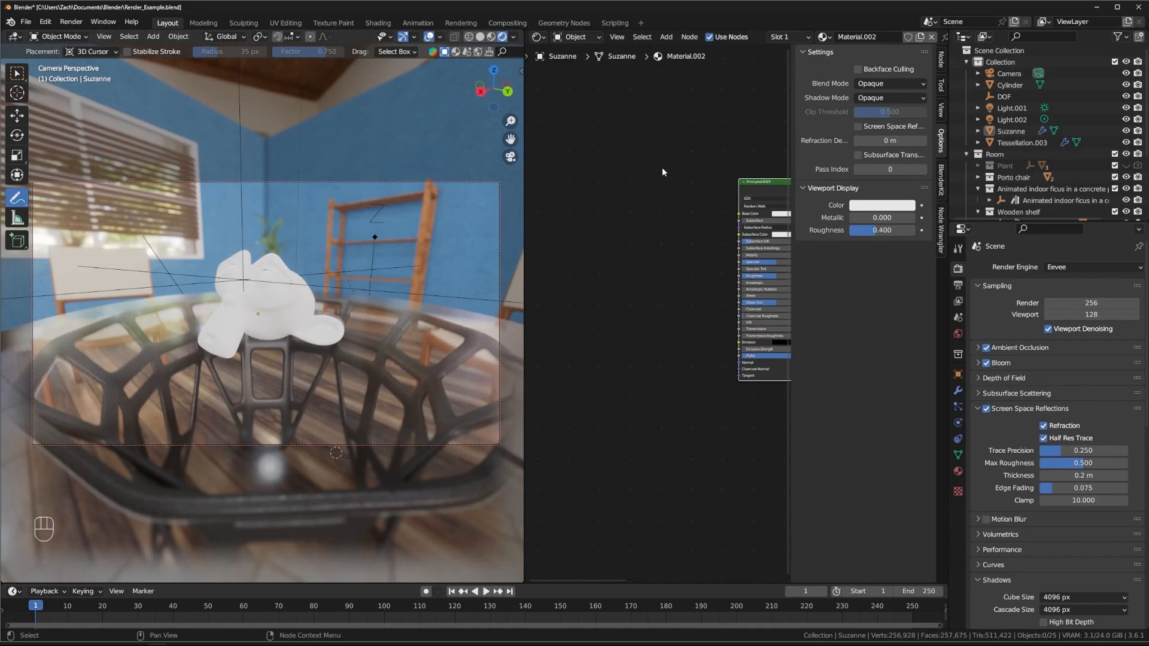
Step: Browse the Shader Editor's Add menu to Texture > Wave Texture
{"action": "key", "text": "shift+a"}
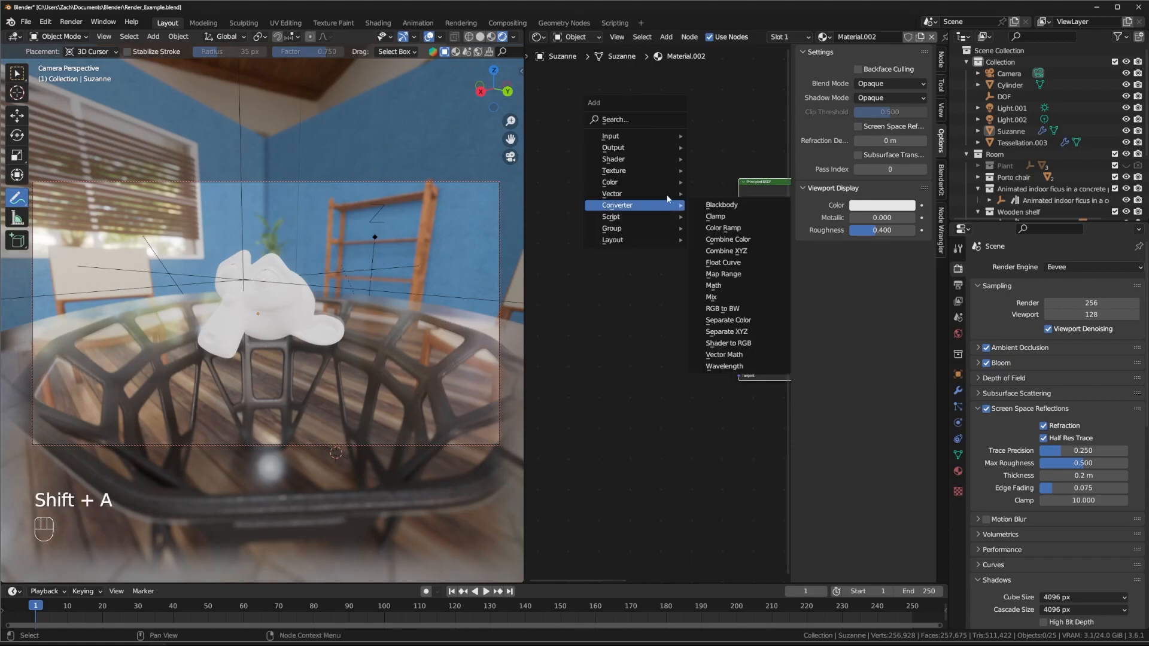
{"action": "mouse_move", "coordinate": [658, 171]}
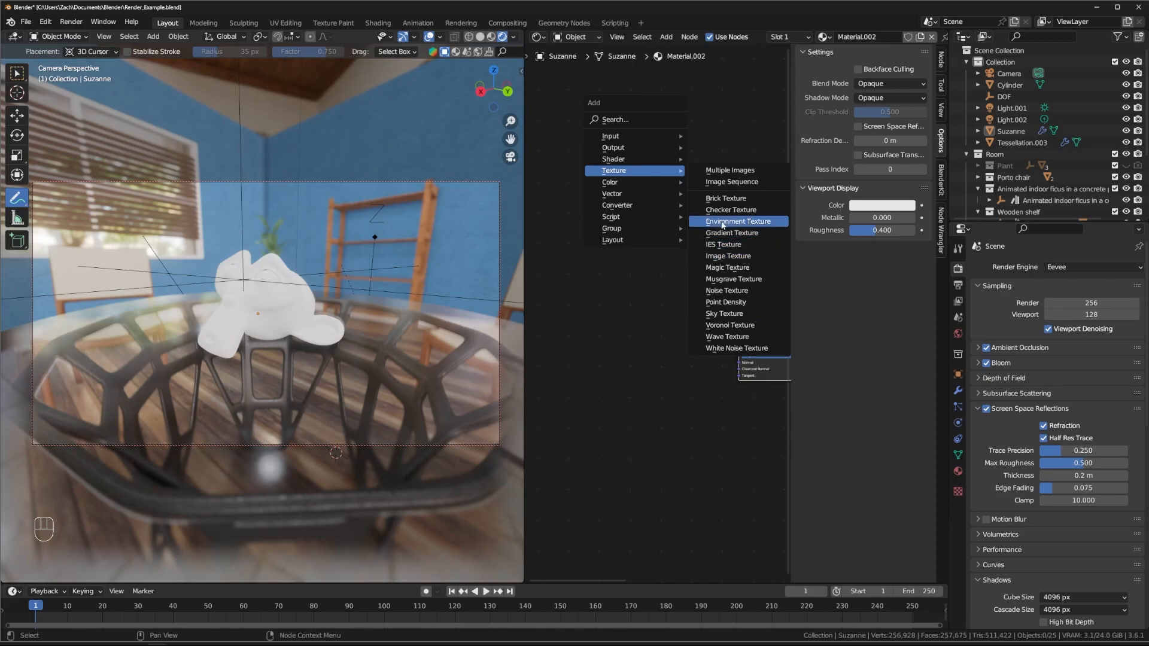
{"action": "mouse_move", "coordinate": [634, 220]}
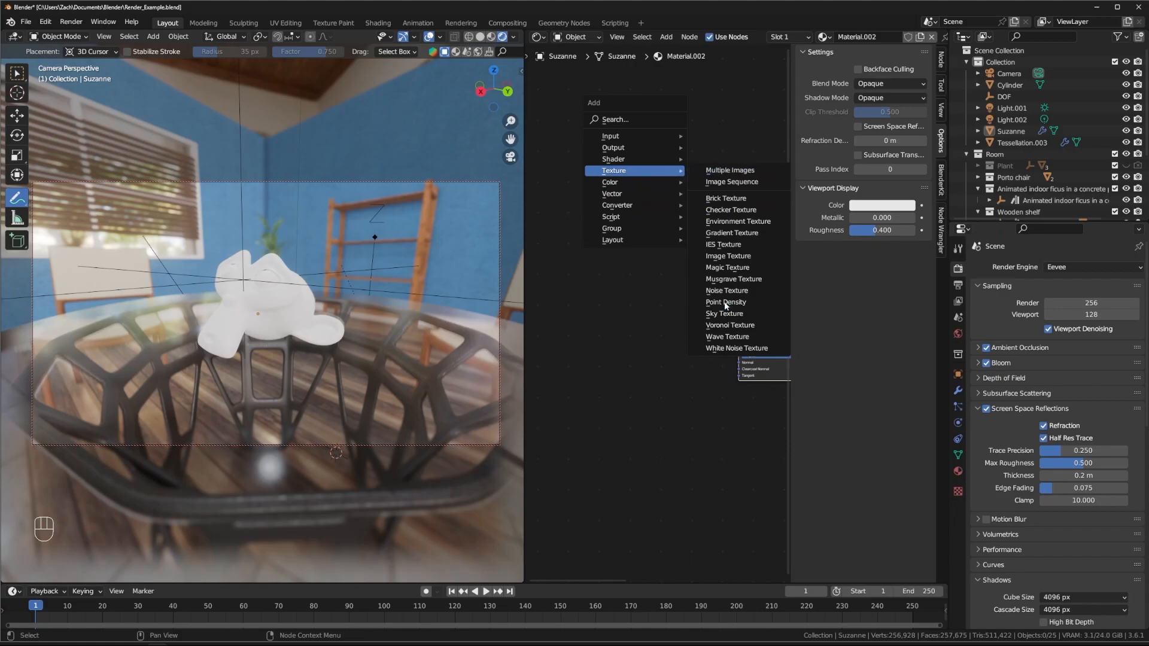
Step: Add a Wave Texture beside the Principled BSDF and link its Color to Base Color
{"action": "left_click", "coordinate": [751, 338]}
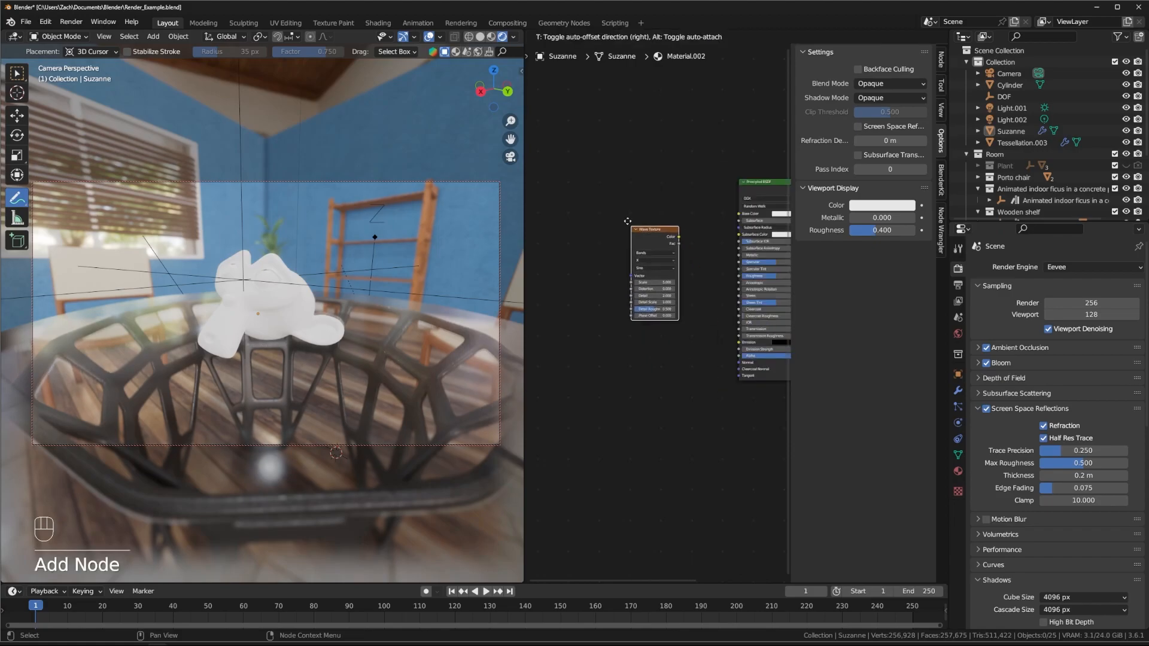
{"action": "left_click_drag", "start_coordinate": [572, 200], "coordinate": [659, 195]}
{"action": "scroll", "coordinate": [698, 165], "scroll_direction": "up", "scroll_amount": 4}
{"action": "middle_click_drag", "start_coordinate": [701, 166], "coordinate": [641, 215]}
{"action": "left_click_drag", "start_coordinate": [640, 214], "coordinate": [716, 238]}
{"action": "middle_click_drag", "start_coordinate": [653, 319], "coordinate": [719, 286]}
{"action": "middle_click_drag", "start_coordinate": [243, 308], "coordinate": [257, 328]}
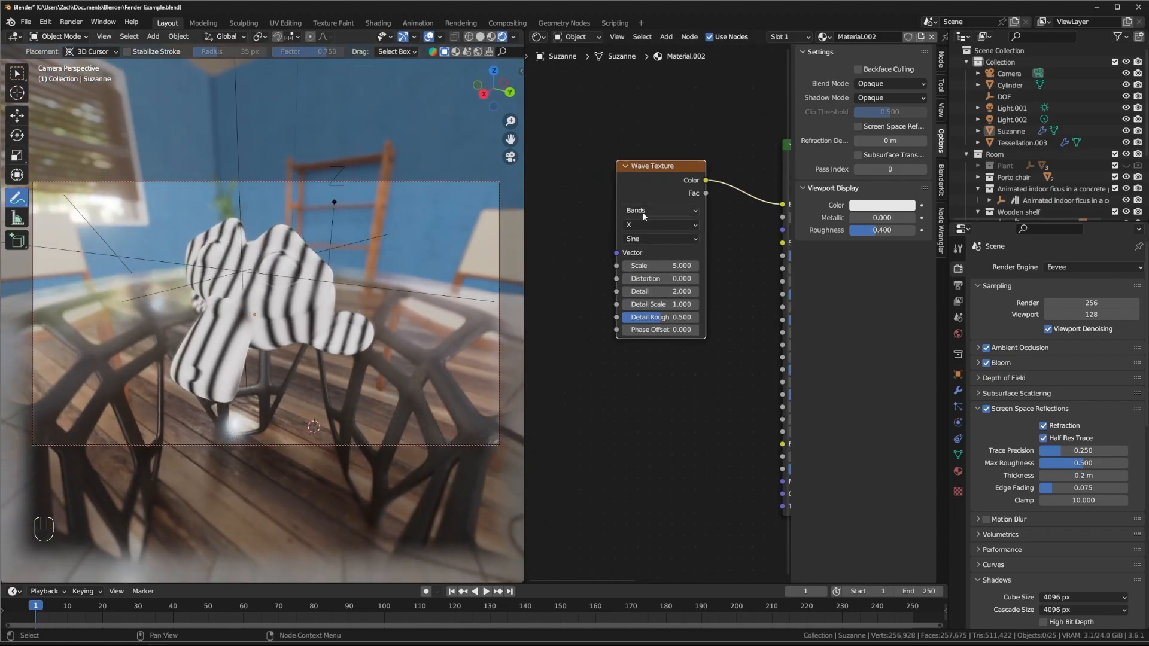
Step: Set the Wave Texture scale to 5.9 and its direction to Z
{"action": "mouse_move", "coordinate": [649, 265]}
{"action": "left_mouse_down"}
{"action": "mouse_move", "coordinate": [580, 265]}
{"action": "mouse_move", "coordinate": [658, 265]}
{"action": "left_mouse_up"}
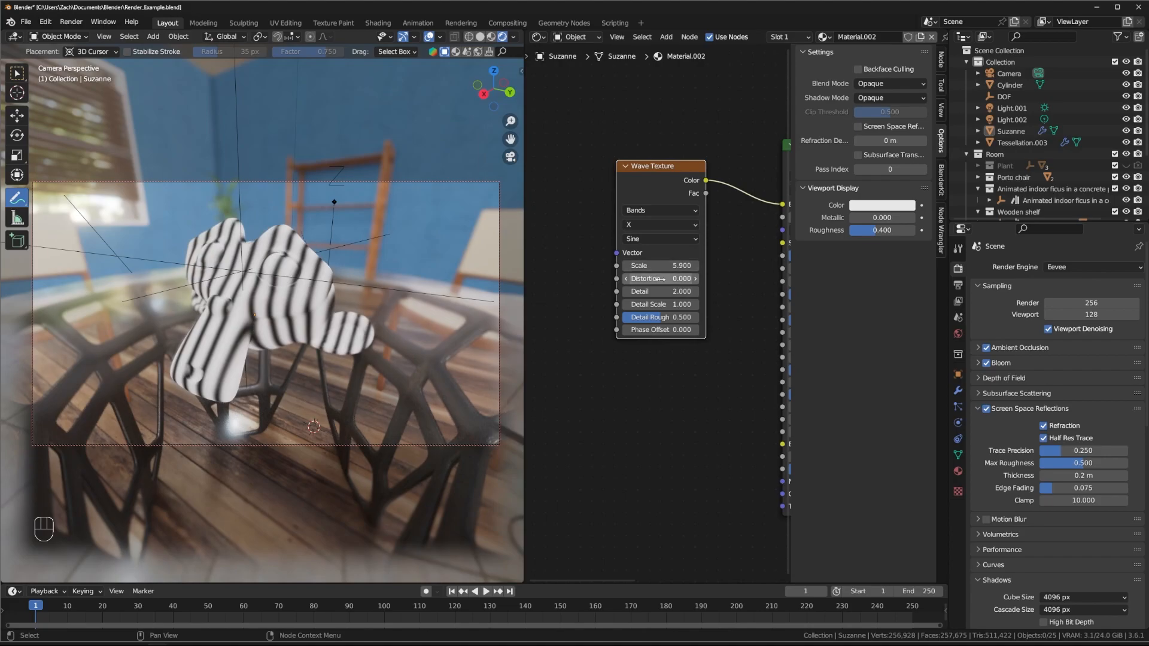
{"action": "left_click", "coordinate": [648, 223]}
{"action": "left_click", "coordinate": [648, 250]}
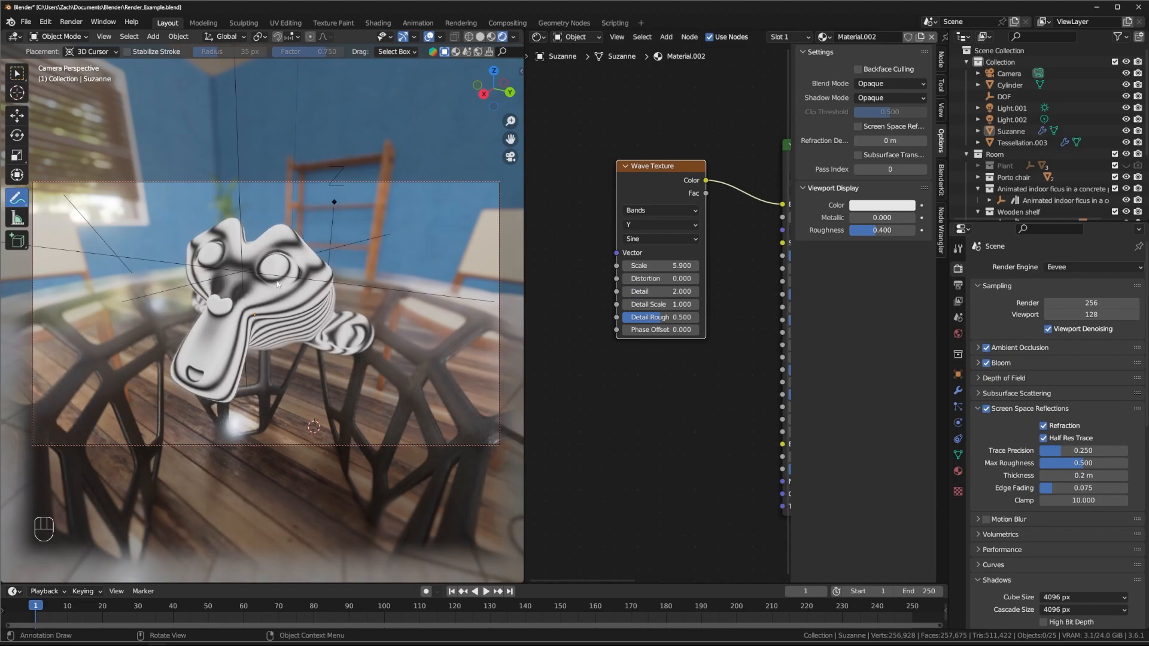
{"action": "left_click", "coordinate": [652, 223]}
{"action": "left_click", "coordinate": [644, 238]}
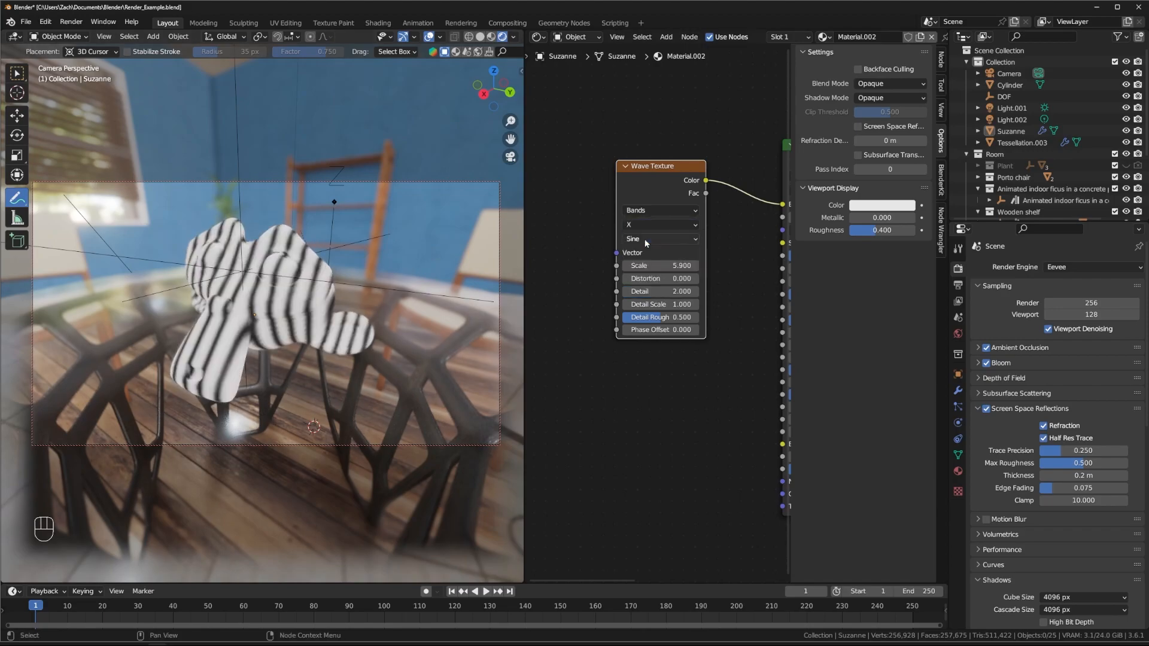
{"action": "left_click", "coordinate": [658, 224]}
{"action": "left_click", "coordinate": [655, 264]}
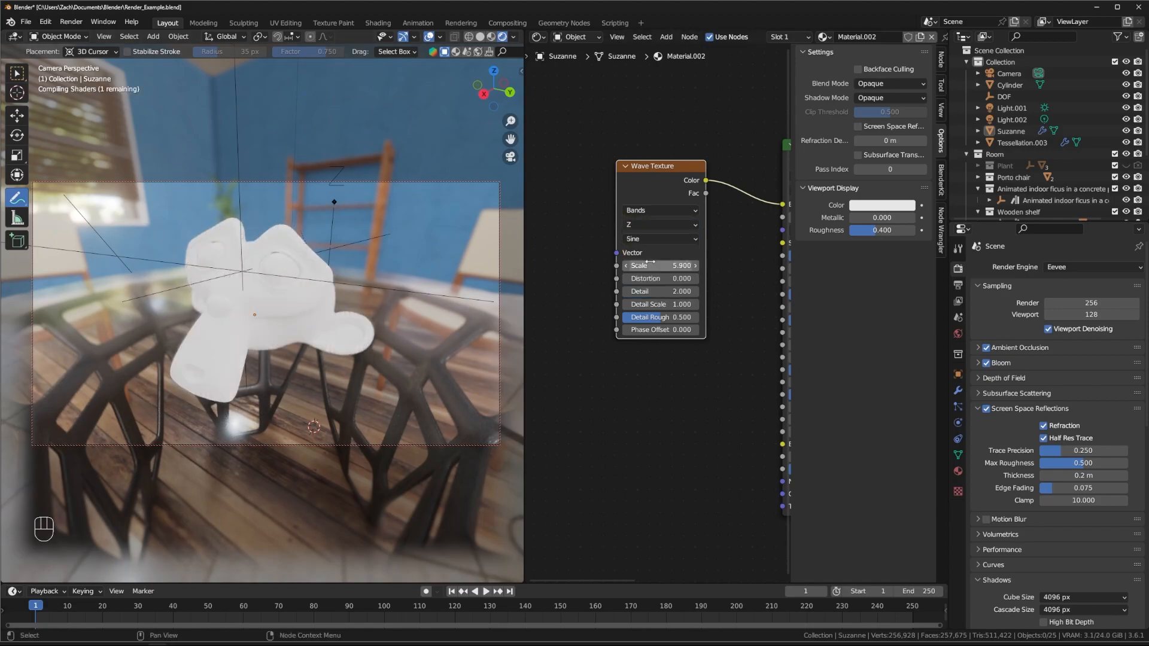
{"action": "middle_click_drag", "start_coordinate": [552, 249], "coordinate": [607, 254]}
{"action": "left_click_drag", "start_coordinate": [670, 260], "coordinate": [631, 246]}
Step: Add Texture Coordinate and Mapping nodes to the Wave Texture with Ctrl+T and arrange them
{"action": "middle_click_drag", "start_coordinate": [579, 260], "coordinate": [596, 261]}
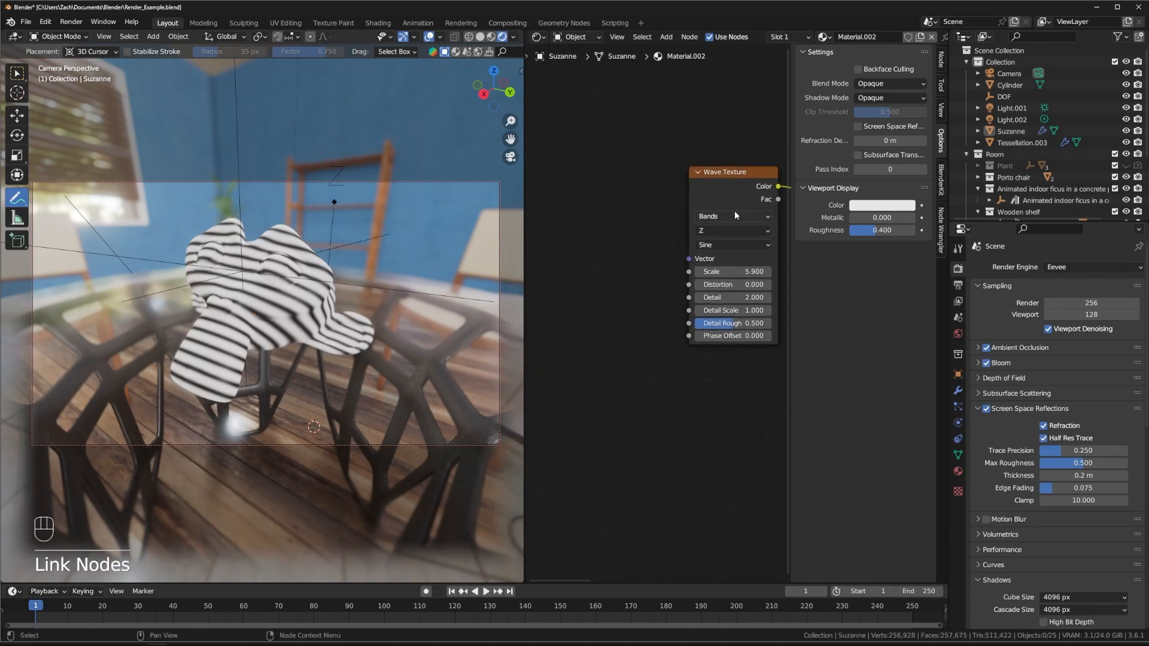
{"action": "left_click", "coordinate": [739, 207]}
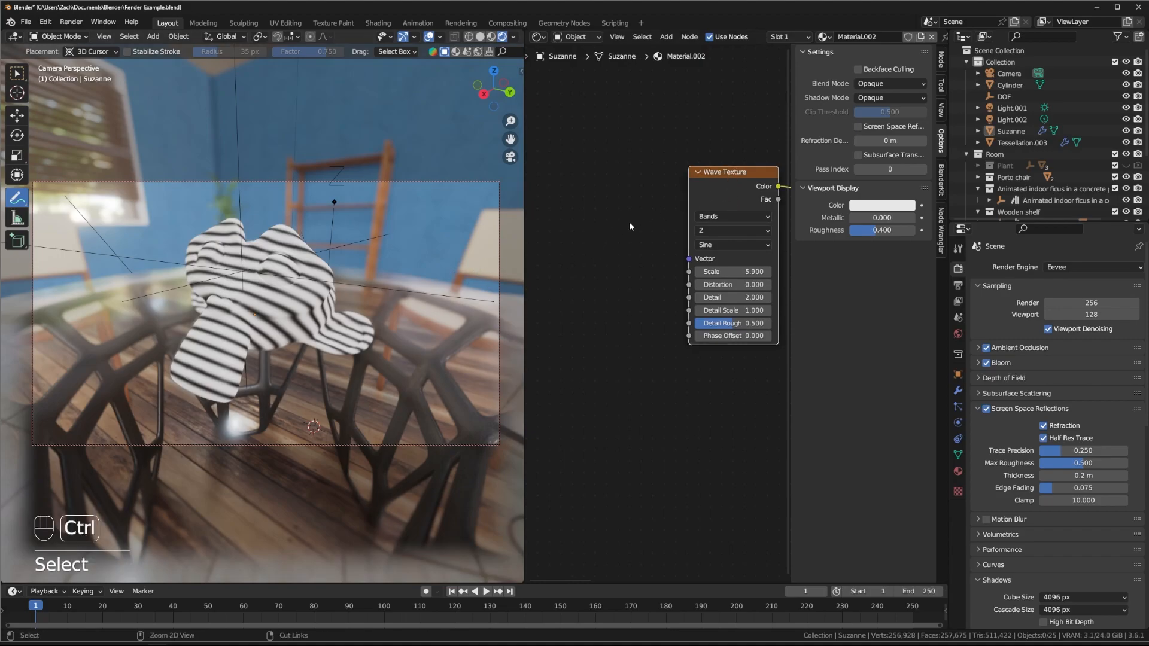
{"action": "key", "text": "ctrl+t"}
{"action": "middle_click_drag", "start_coordinate": [606, 137], "coordinate": [660, 135]}
{"action": "mouse_move", "coordinate": [579, 200]}
{"action": "left_mouse_down"}
{"action": "mouse_move", "coordinate": [589, 208]}
{"action": "mouse_move", "coordinate": [577, 201]}
{"action": "left_mouse_up"}
{"action": "left_click", "coordinate": [598, 181]}
{"action": "left_click_drag", "start_coordinate": [678, 196], "coordinate": [670, 202]}
{"action": "middle_click_drag", "start_coordinate": [664, 336], "coordinate": [631, 301]}
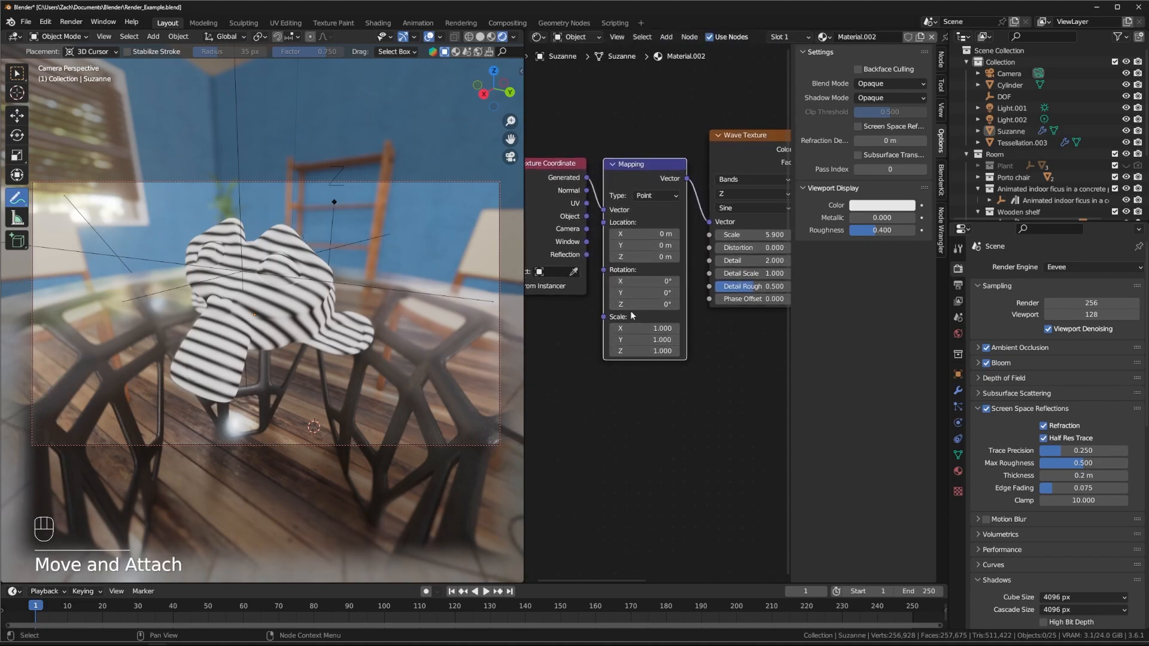
Step: Rotate the Mapping 235° on X and unplug the Wave Texture from Base Color
{"action": "left_click_drag", "start_coordinate": [643, 281], "coordinate": [784, 282]}
{"action": "middle_click_drag", "start_coordinate": [736, 385], "coordinate": [503, 384]}
{"action": "middle_click_drag", "start_coordinate": [628, 169], "coordinate": [682, 187]}
{"action": "middle_click_drag", "start_coordinate": [632, 137], "coordinate": [717, 112]}
{"action": "left_click_drag", "start_coordinate": [687, 132], "coordinate": [686, 166]}
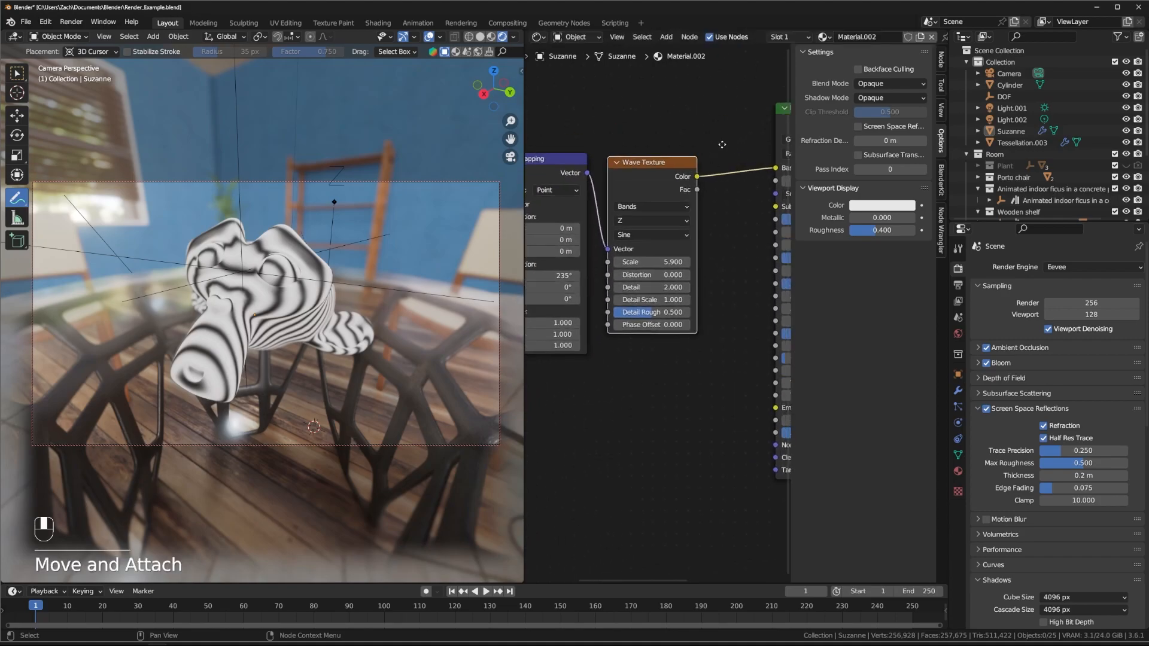
{"action": "middle_click_drag", "start_coordinate": [730, 147], "coordinate": [622, 140]}
{"action": "left_click_drag", "start_coordinate": [670, 163], "coordinate": [623, 222]}
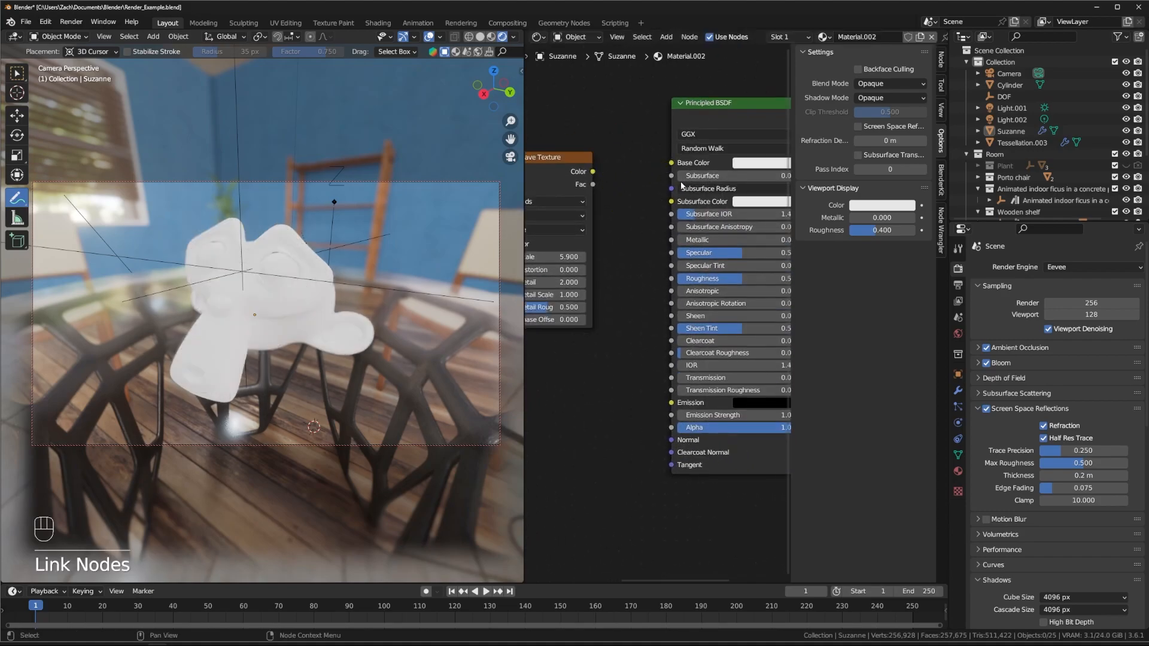
Step: Change Suzanne's Base Color to pink
{"action": "left_click", "coordinate": [759, 163]}
{"action": "left_click_drag", "start_coordinate": [781, 216], "coordinate": [802, 229]}
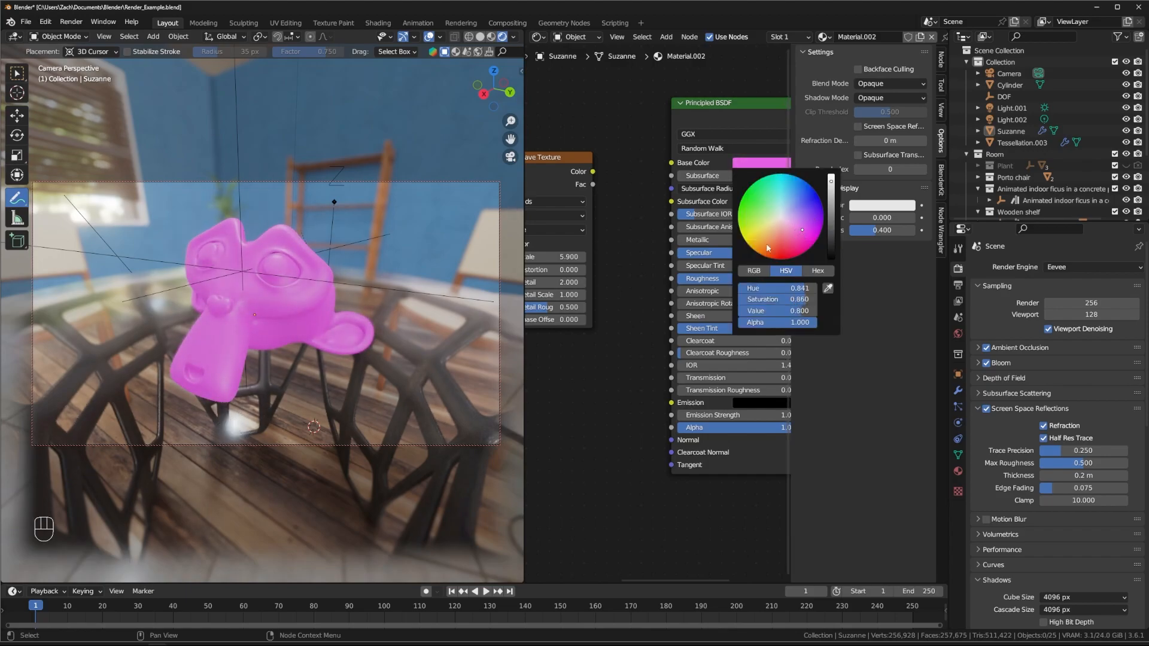
{"action": "middle_click_drag", "start_coordinate": [587, 131], "coordinate": [572, 105]}
Step: Link the Wave Texture Color output to the Roughness socket
{"action": "left_click_drag", "start_coordinate": [575, 146], "coordinate": [654, 254]}
{"action": "middle_click_drag", "start_coordinate": [595, 293], "coordinate": [684, 261]}
{"action": "scroll", "coordinate": [273, 304], "scroll_direction": "up", "scroll_amount": 3}
{"action": "scroll", "coordinate": [270, 306], "scroll_direction": "down", "scroll_amount": 2}
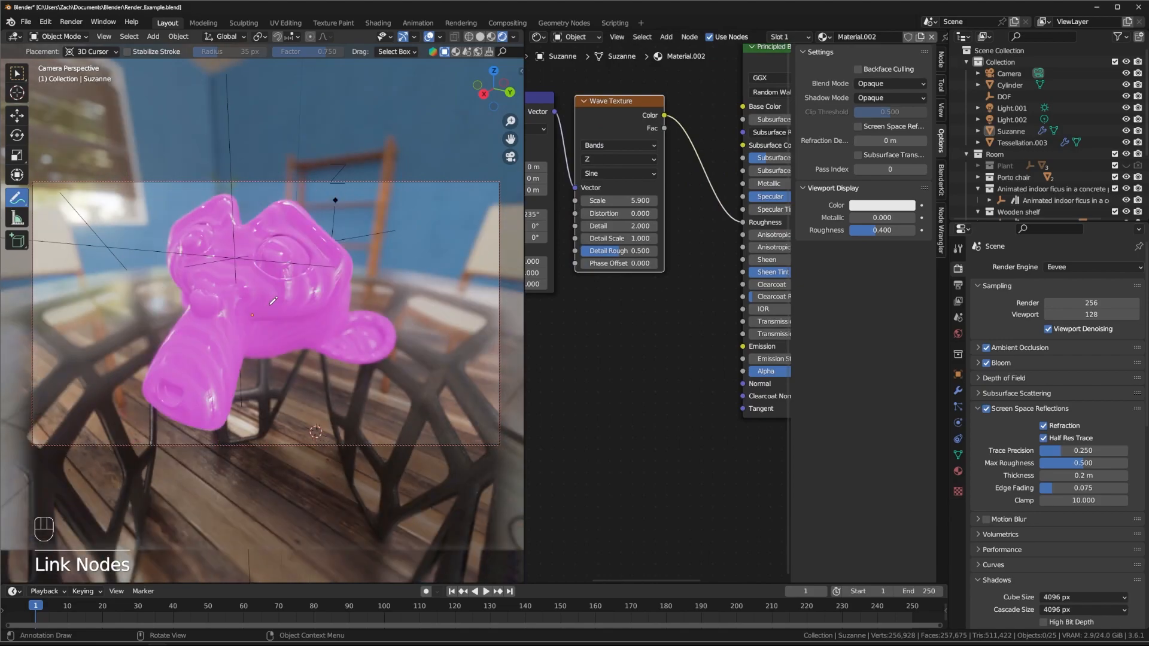
{"action": "scroll", "coordinate": [273, 297], "scroll_direction": "down", "scroll_amount": 2}
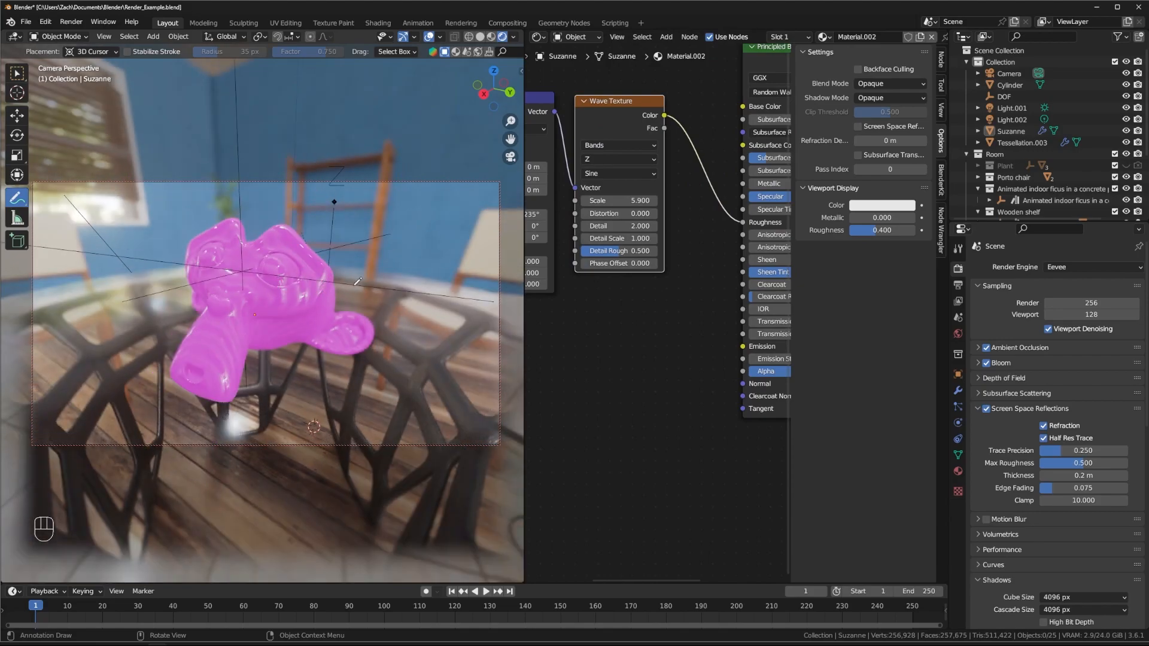
{"action": "scroll", "coordinate": [298, 279], "scroll_direction": "up", "scroll_amount": 2}
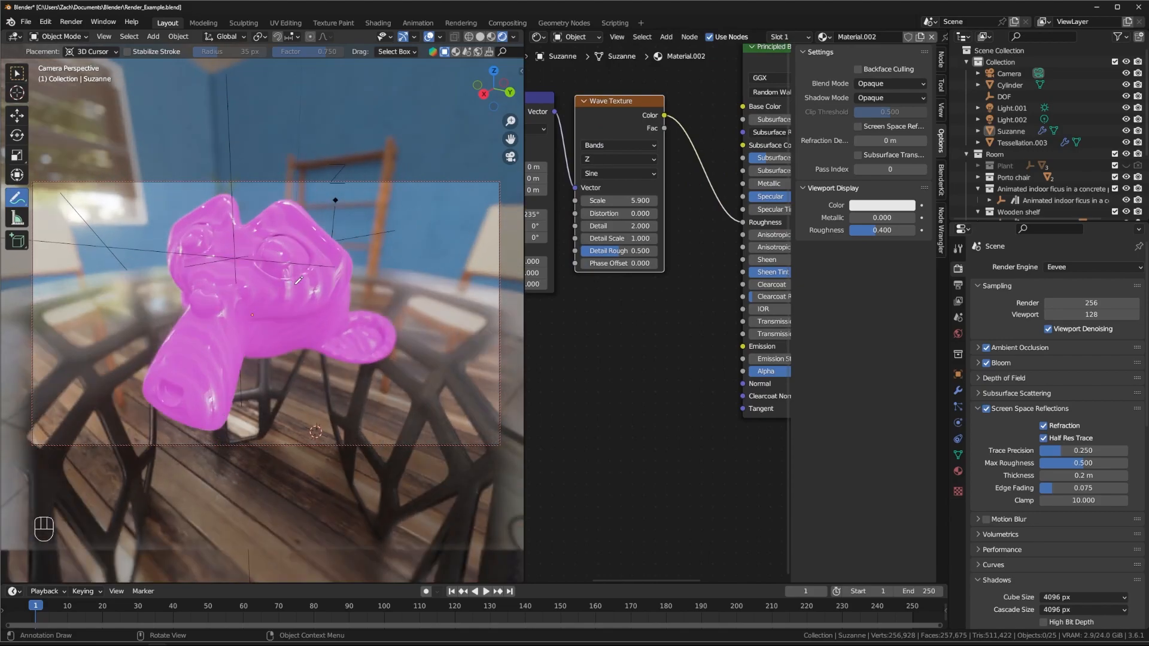
Step: Raise the wave Scale to 12.6, rotate the Mapping further on X, and increase Detail
{"action": "middle_click_drag", "start_coordinate": [608, 171], "coordinate": [664, 171]}
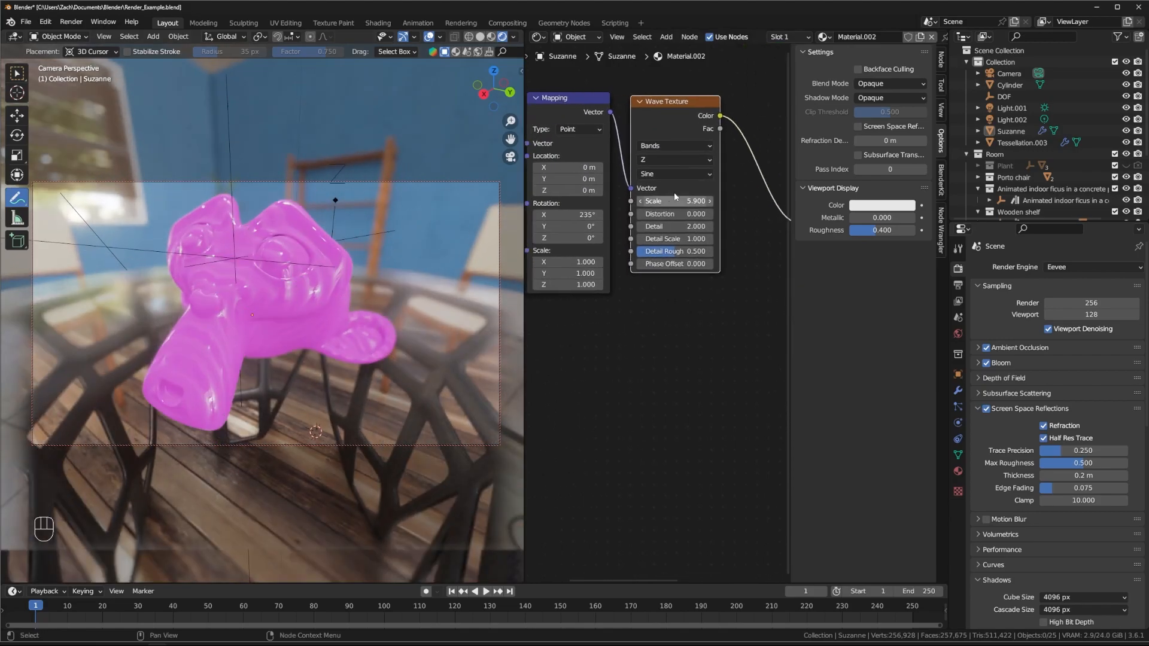
{"action": "middle_click_drag", "start_coordinate": [608, 331], "coordinate": [637, 353]}
{"action": "left_click_drag", "start_coordinate": [723, 223], "coordinate": [834, 223]}
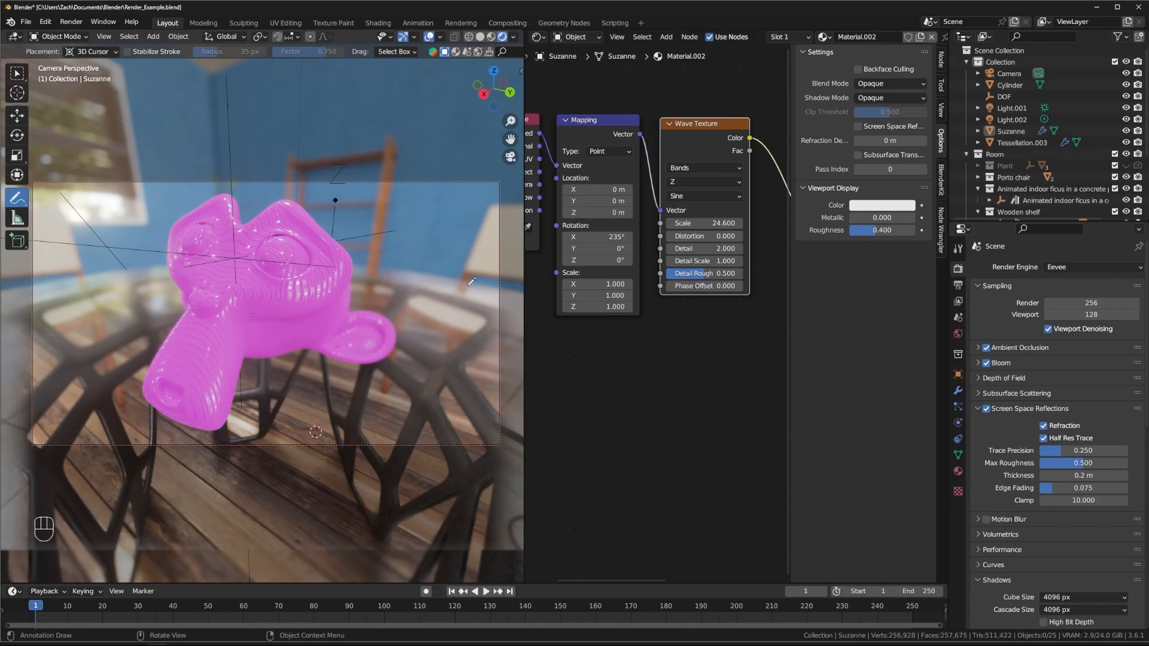
{"action": "left_click_drag", "start_coordinate": [599, 236], "coordinate": [792, 236]}
{"action": "left_click_drag", "start_coordinate": [705, 248], "coordinate": [718, 351]}
Step: Reconnect the Wave Texture Color to Base Color and raise the Scale to 33.1
{"action": "middle_click_drag", "start_coordinate": [737, 122], "coordinate": [649, 157]}
{"action": "left_click_drag", "start_coordinate": [662, 173], "coordinate": [740, 164]}
{"action": "middle_click_drag", "start_coordinate": [587, 129], "coordinate": [687, 122]}
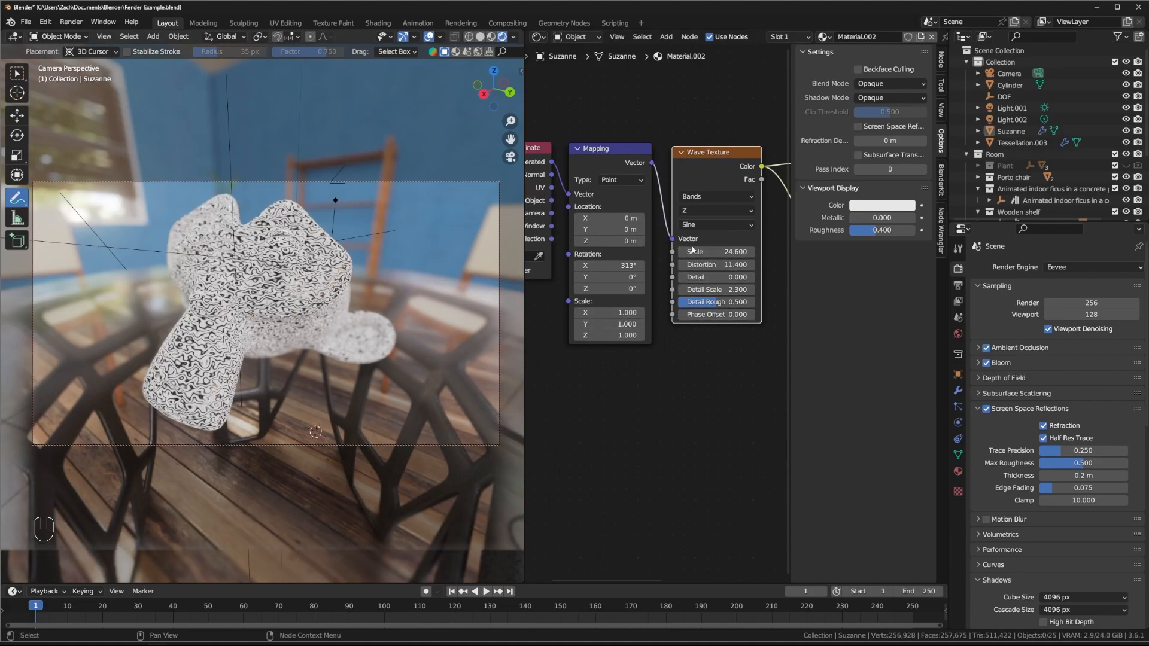
{"action": "left_click_drag", "start_coordinate": [694, 251], "coordinate": [736, 252]}
{"action": "middle_click_drag", "start_coordinate": [257, 335], "coordinate": [305, 320]}
Step: Move the Texture Coordinate and Mapping nodes up and to the left
{"action": "middle_click_drag", "start_coordinate": [526, 163], "coordinate": [584, 153]}
{"action": "left_click_drag", "start_coordinate": [583, 153], "coordinate": [568, 146]}
{"action": "left_click_drag", "start_coordinate": [676, 142], "coordinate": [663, 141]}
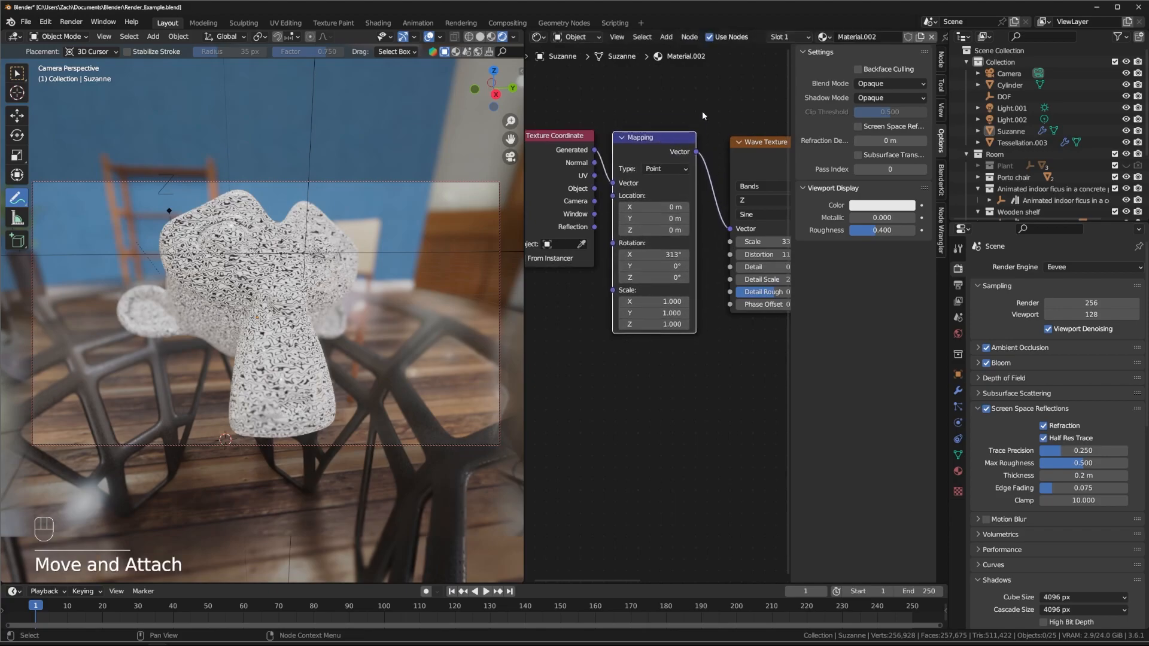
{"action": "middle_click_drag", "start_coordinate": [702, 110], "coordinate": [670, 104]}
{"action": "middle_click_drag", "start_coordinate": [268, 310], "coordinate": [242, 307]}
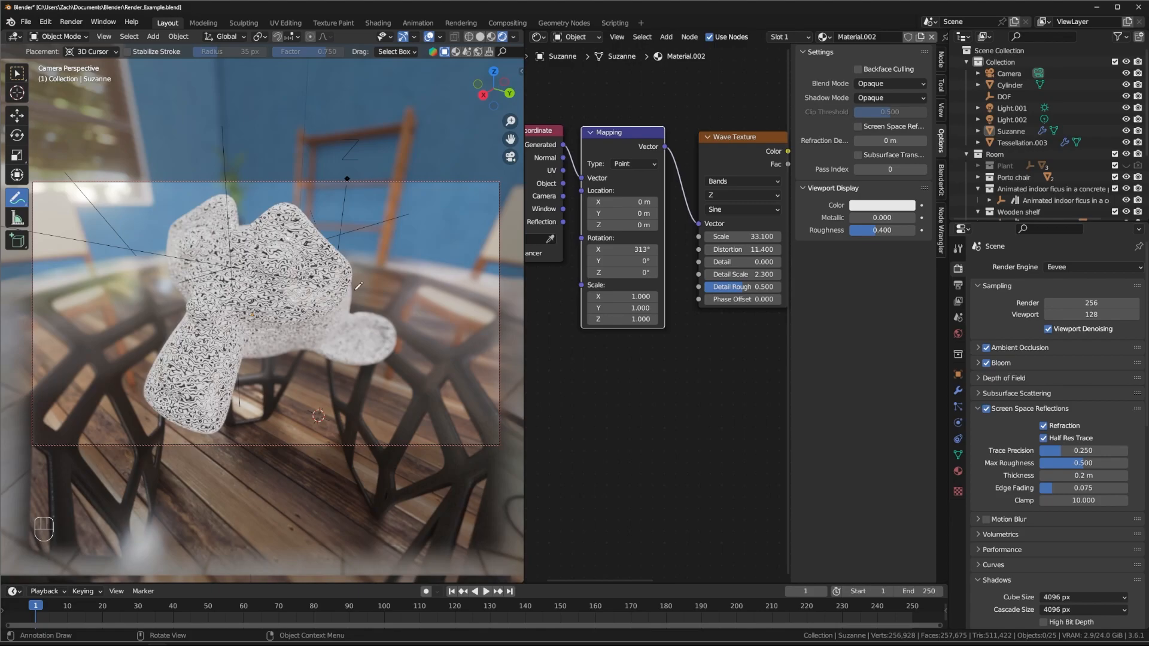
{"action": "mouse_move", "coordinate": [666, 392]}
{"action": "middle_mouse_down"}
{"action": "mouse_move", "coordinate": [704, 390]}
{"action": "mouse_move", "coordinate": [688, 397]}
{"action": "middle_mouse_up"}
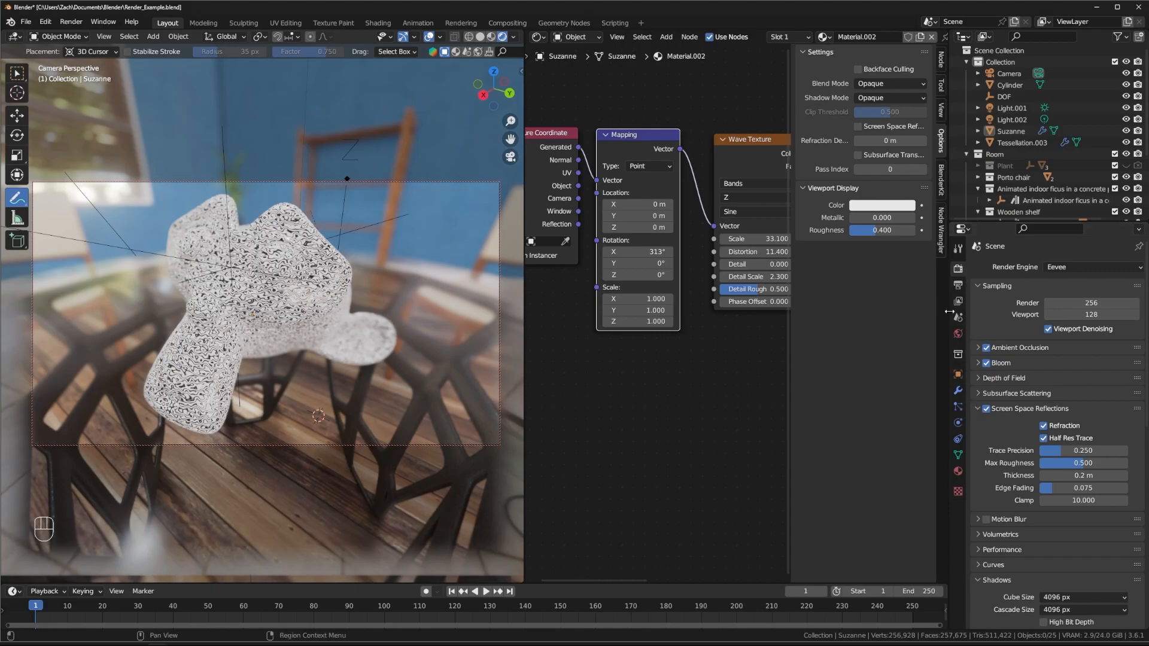
Step: Switch the render engine to Cycles in Render Properties
{"action": "left_click", "coordinate": [959, 471]}
{"action": "scroll", "coordinate": [1035, 450], "scroll_direction": "down", "scroll_amount": 5}
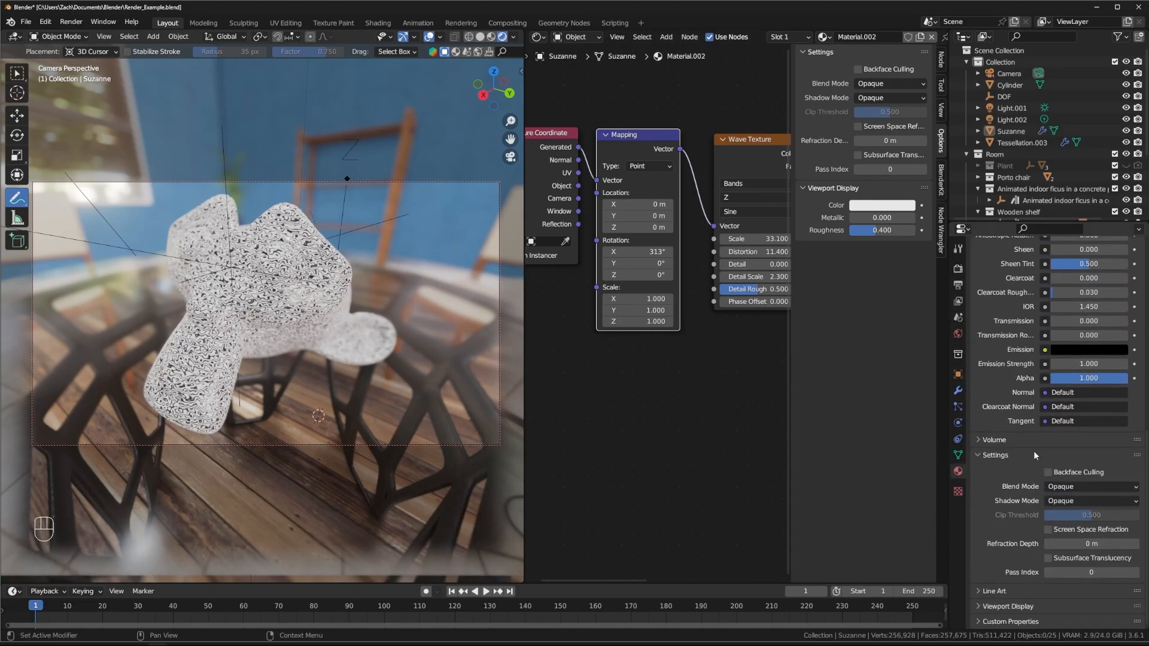
{"action": "left_click", "coordinate": [959, 268]}
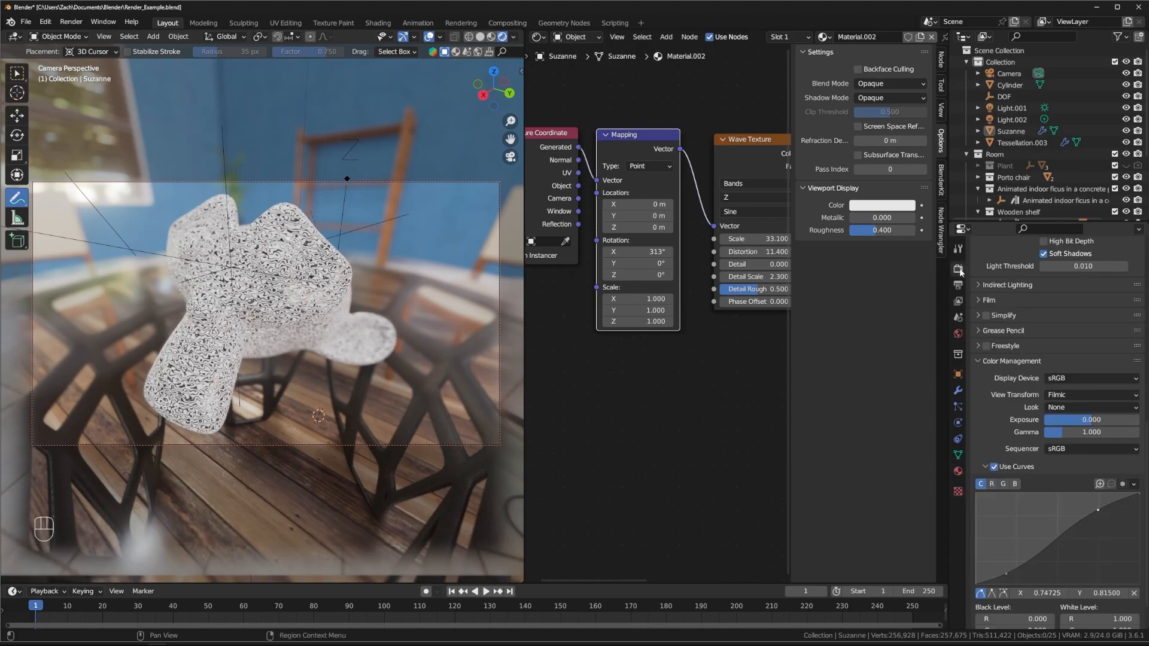
{"action": "scroll", "coordinate": [1017, 373], "scroll_direction": "down", "scroll_amount": 3}
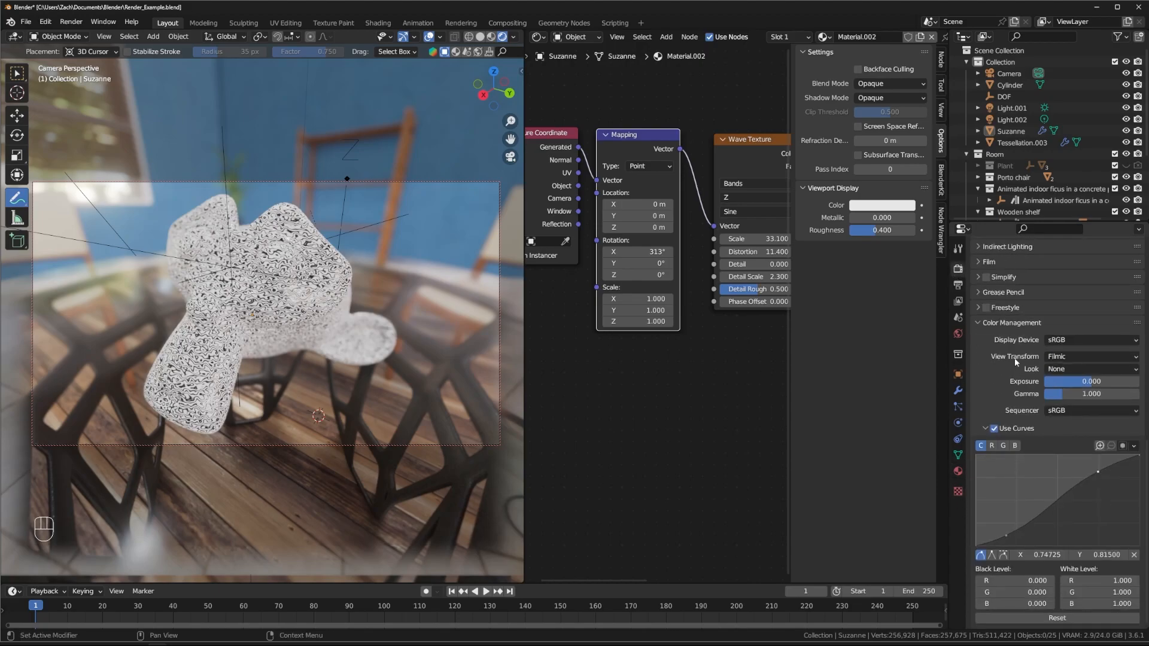
{"action": "scroll", "coordinate": [1015, 360], "scroll_direction": "up", "scroll_amount": 2}
{"action": "scroll", "coordinate": [1014, 365], "scroll_direction": "up", "scroll_amount": 8}
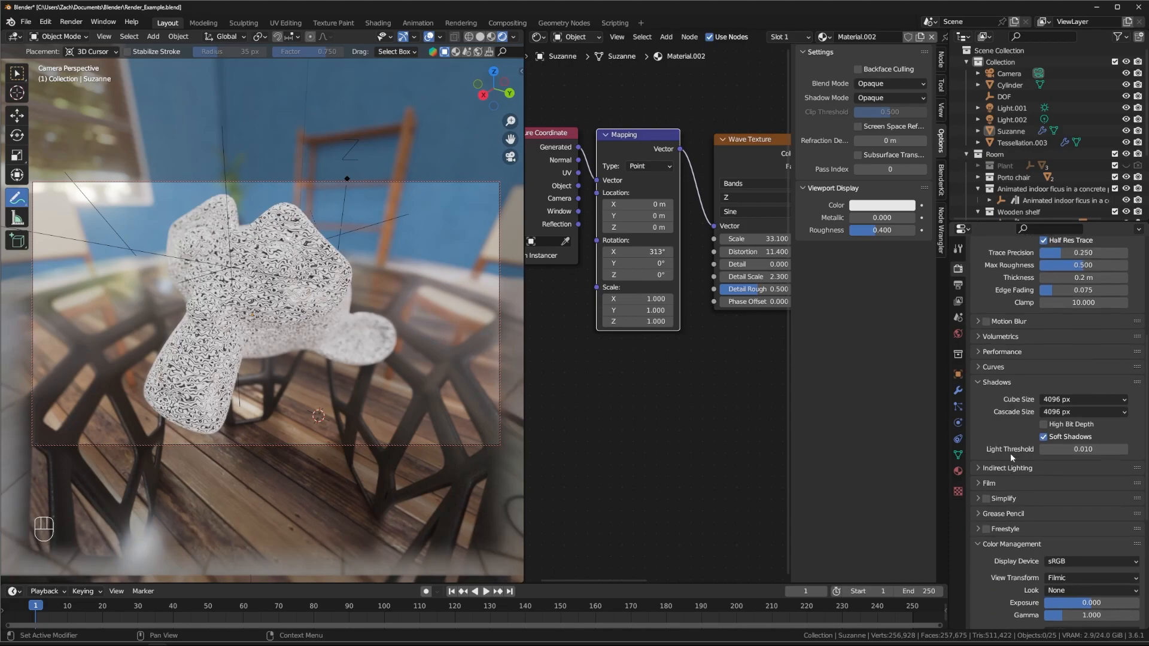
{"action": "scroll", "coordinate": [993, 515], "scroll_direction": "up", "scroll_amount": 9}
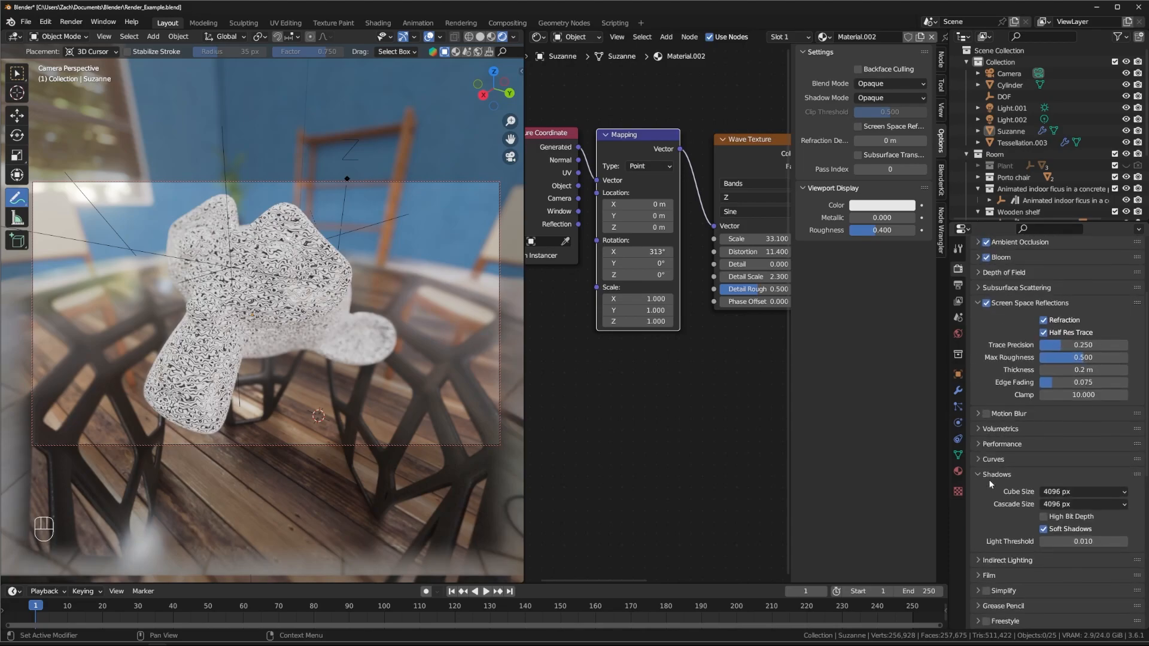
{"action": "left_click", "coordinate": [1074, 268]}
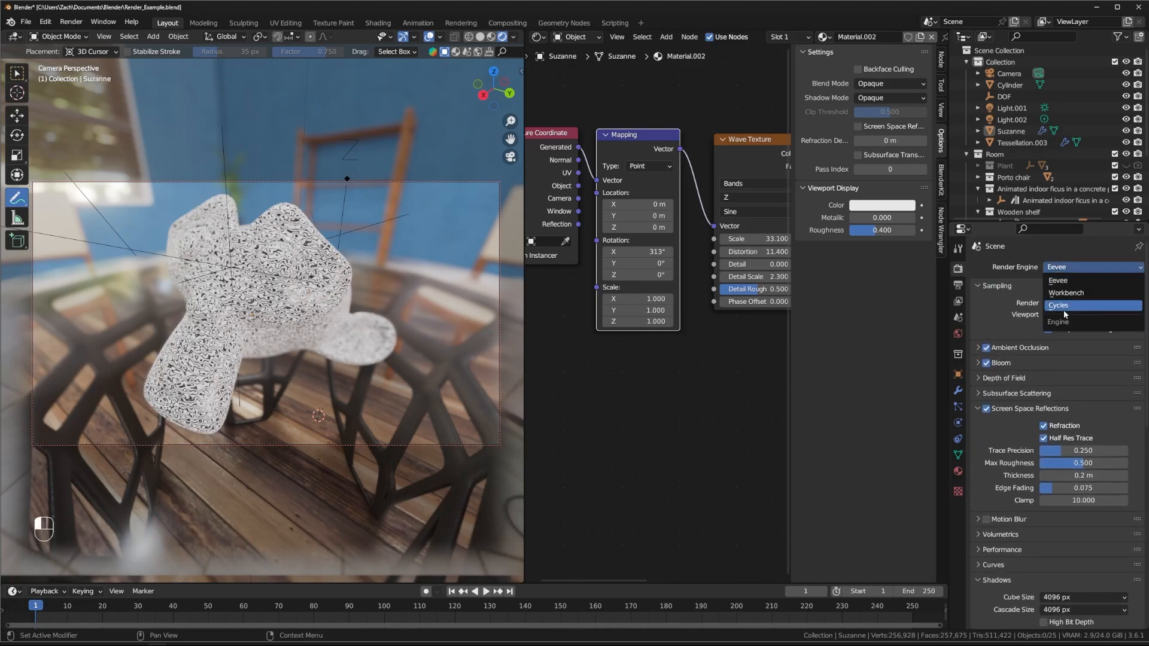
{"action": "left_click", "coordinate": [1063, 315]}
{"action": "scroll", "coordinate": [1003, 447], "scroll_direction": "down", "scroll_amount": 7}
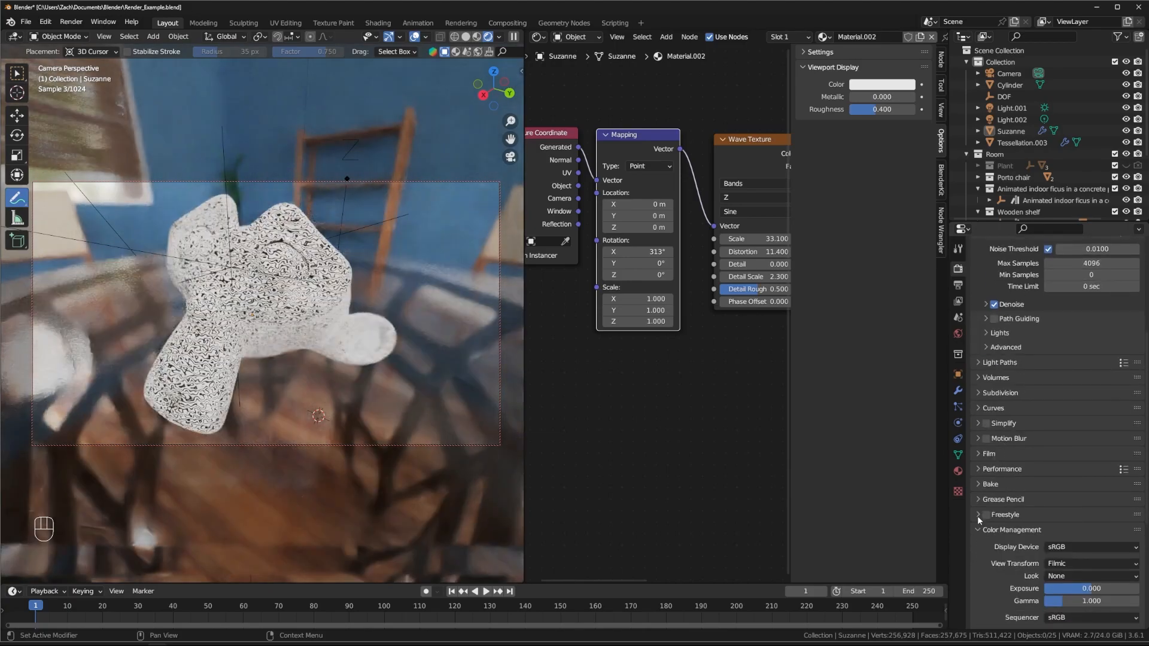
Step: Expand the Bake settings, look them over, then collapse them
{"action": "left_click", "coordinate": [981, 484]}
{"action": "scroll", "coordinate": [999, 467], "scroll_direction": "down", "scroll_amount": 6}
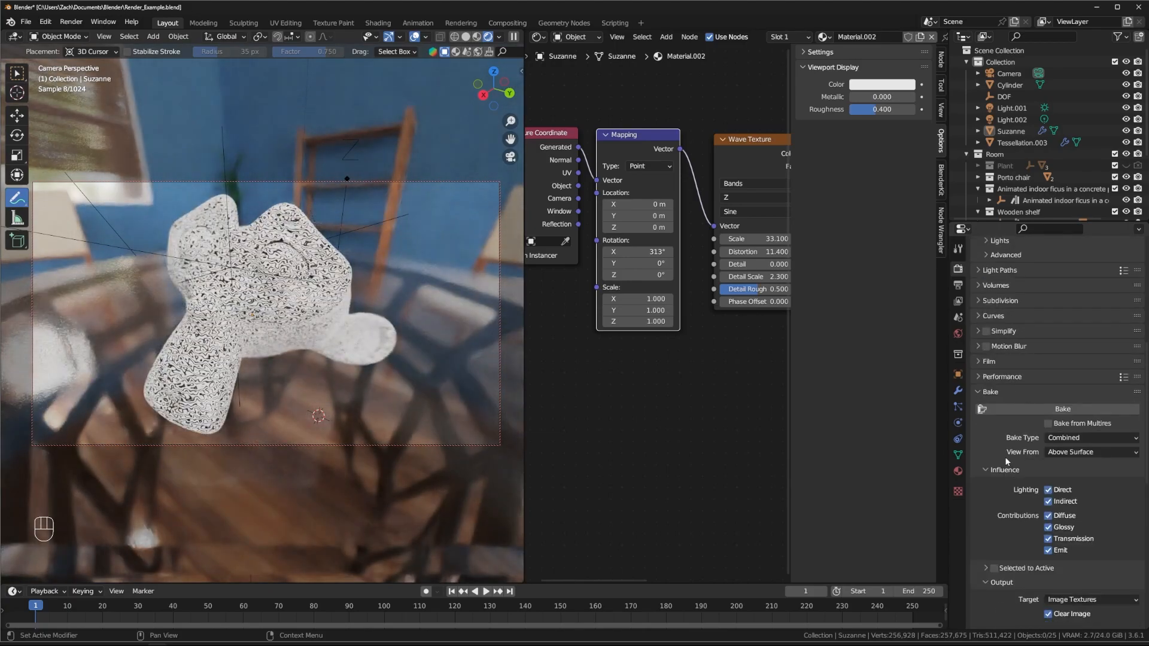
{"action": "scroll", "coordinate": [1022, 407], "scroll_direction": "down", "scroll_amount": 5}
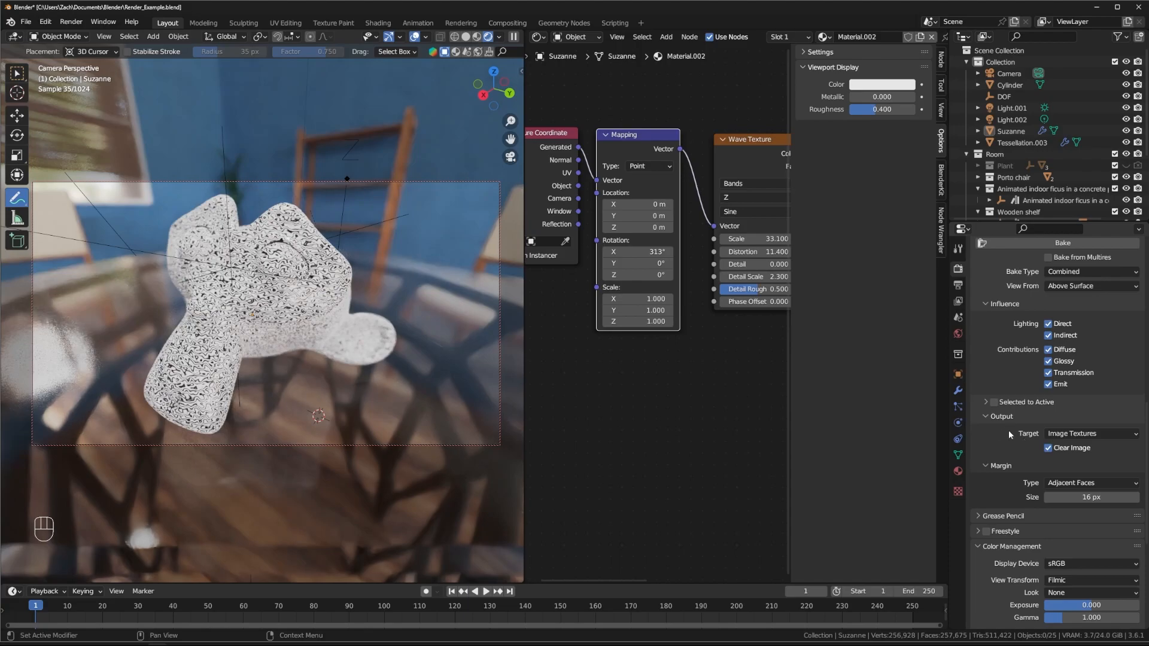
{"action": "scroll", "coordinate": [1001, 440], "scroll_direction": "up", "scroll_amount": 3}
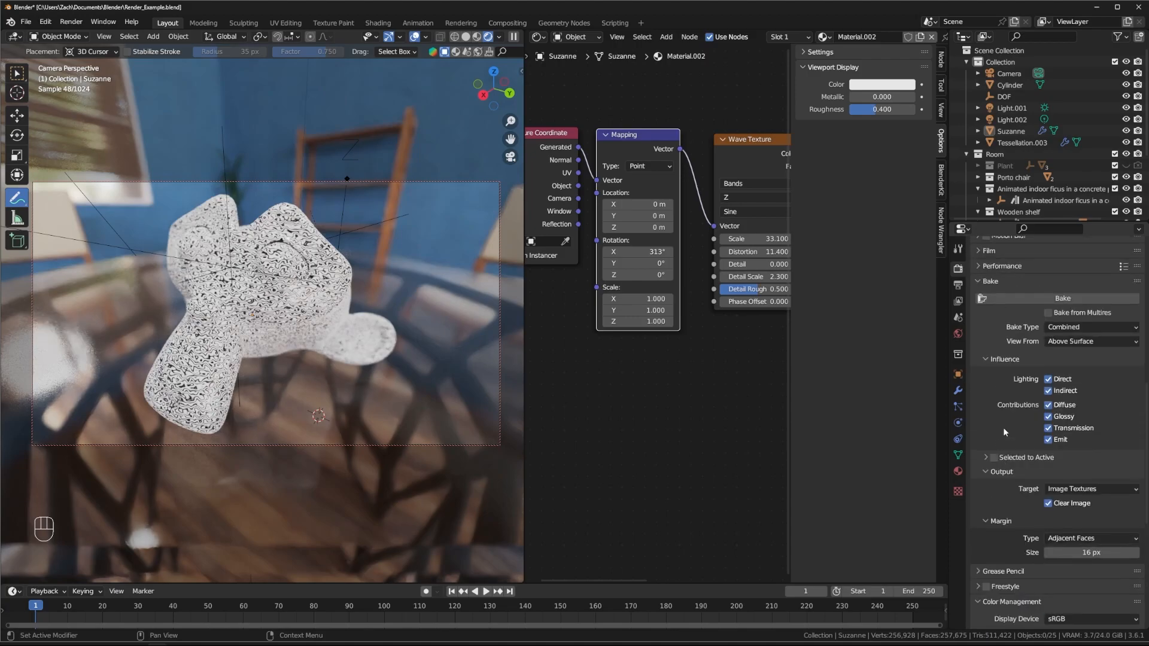
{"action": "scroll", "coordinate": [1001, 438], "scroll_direction": "up", "scroll_amount": 2}
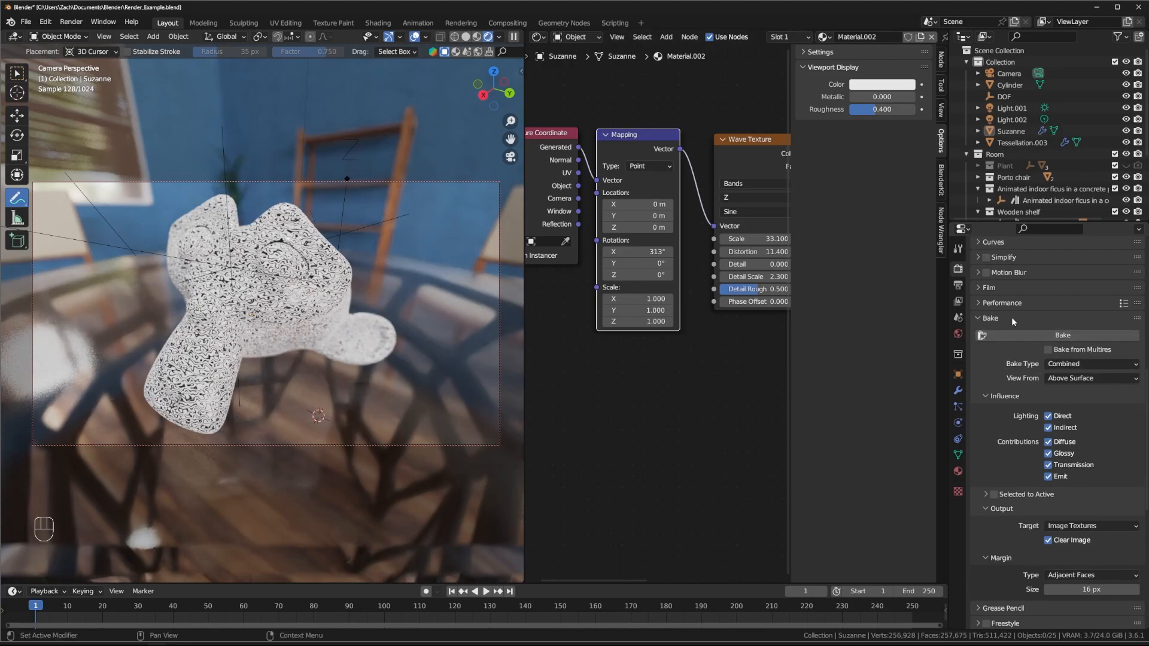
{"action": "middle_click_drag", "start_coordinate": [594, 400], "coordinate": [651, 432]}
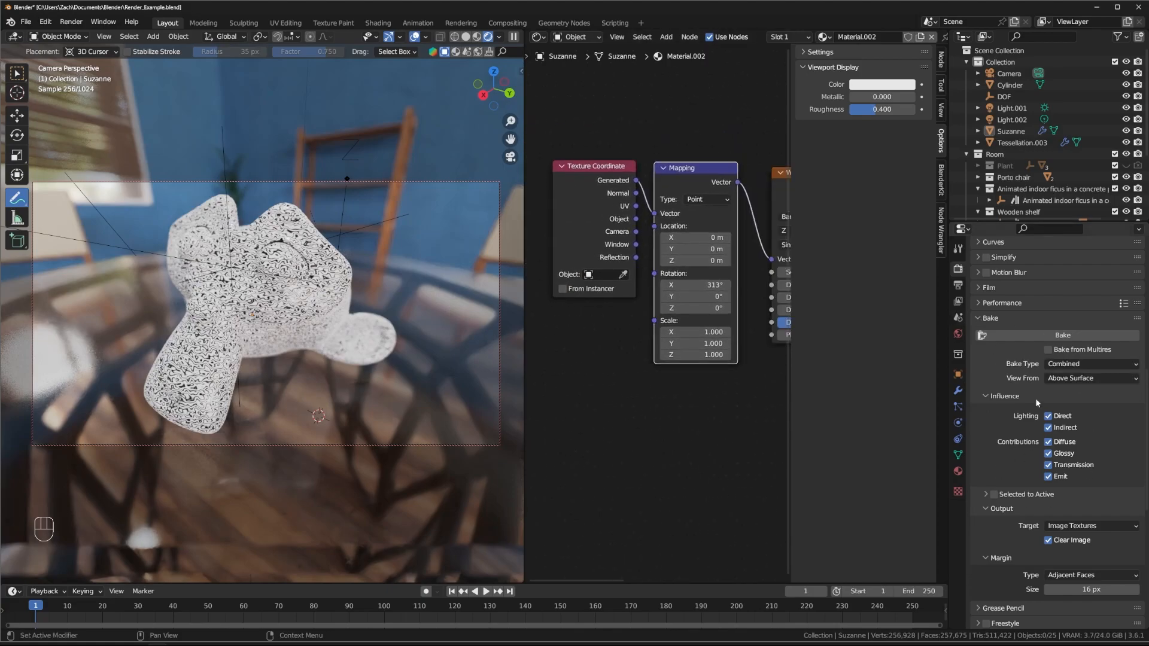
{"action": "middle_click_drag", "start_coordinate": [780, 412], "coordinate": [728, 406]}
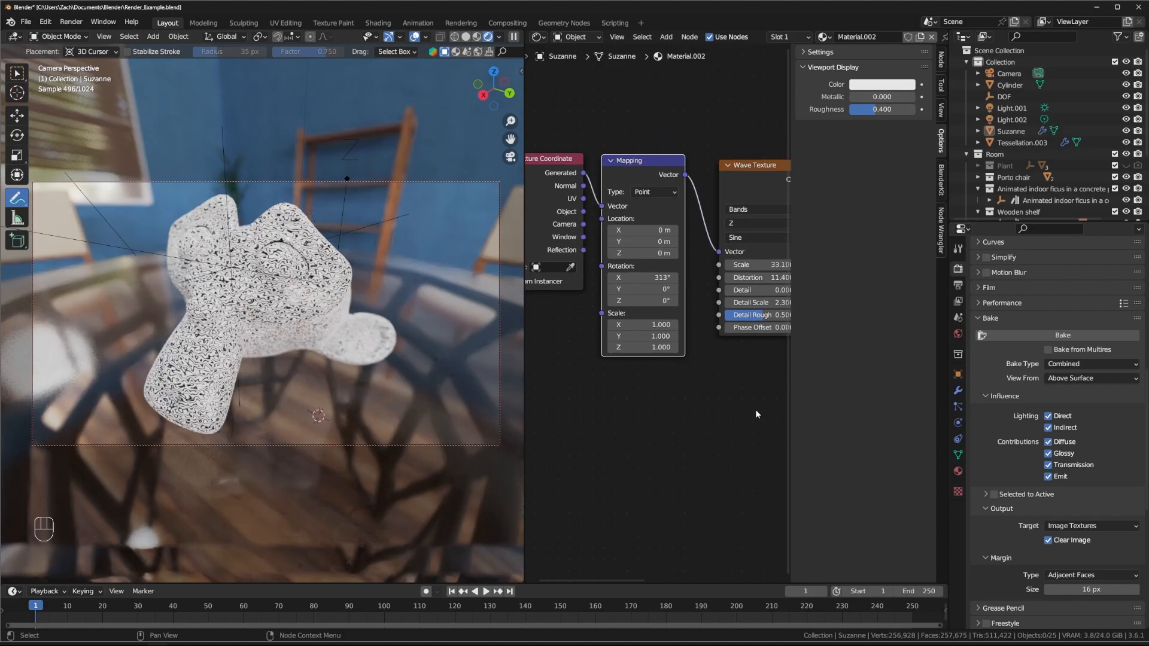
{"action": "left_click", "coordinate": [990, 318]}
Step: Set the render engine back to Eevee
{"action": "scroll", "coordinate": [1010, 284], "scroll_direction": "up", "scroll_amount": 5}
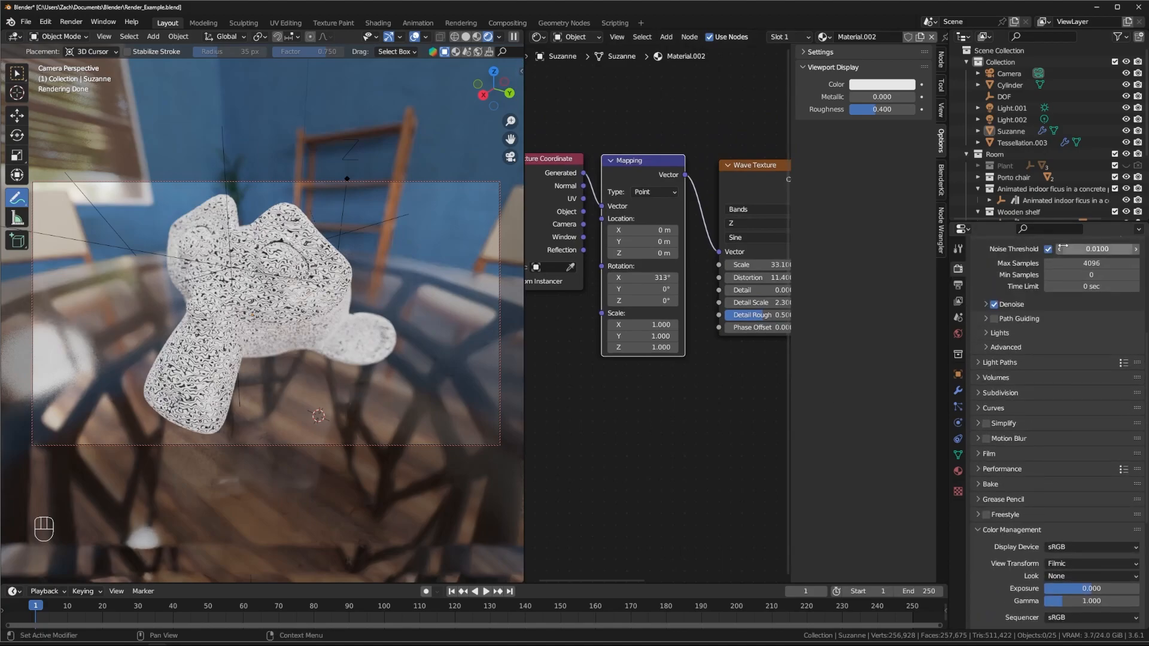
{"action": "scroll", "coordinate": [1060, 272], "scroll_direction": "up", "scroll_amount": 8}
{"action": "left_click", "coordinate": [1069, 267]}
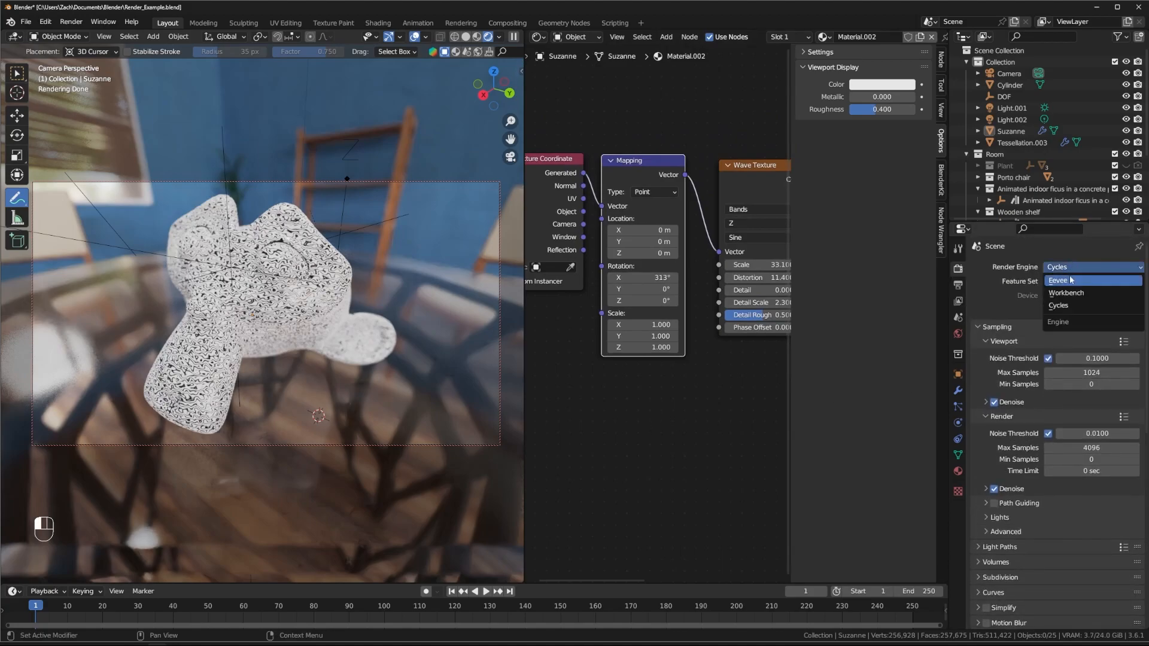
{"action": "left_click", "coordinate": [1069, 280]}
Step: Delete the Wave Texture node from Suzanne's material
{"action": "middle_click_drag", "start_coordinate": [720, 392], "coordinate": [680, 345]}
{"action": "left_click_drag", "start_coordinate": [650, 142], "coordinate": [655, 142]}
{"action": "key", "text": "Delete"}
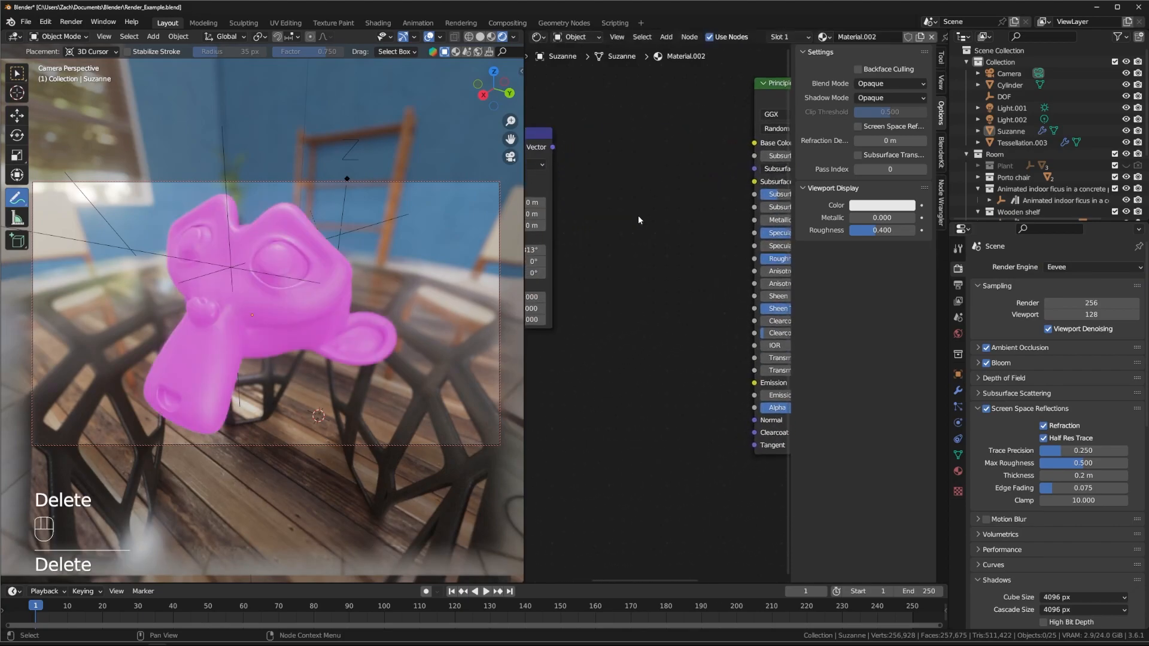
{"action": "key", "text": "shift+a"}
Step: Add a Brick Texture fed by the Mapping vector and link its Color to Base Color
{"action": "mouse_move", "coordinate": [649, 211]}
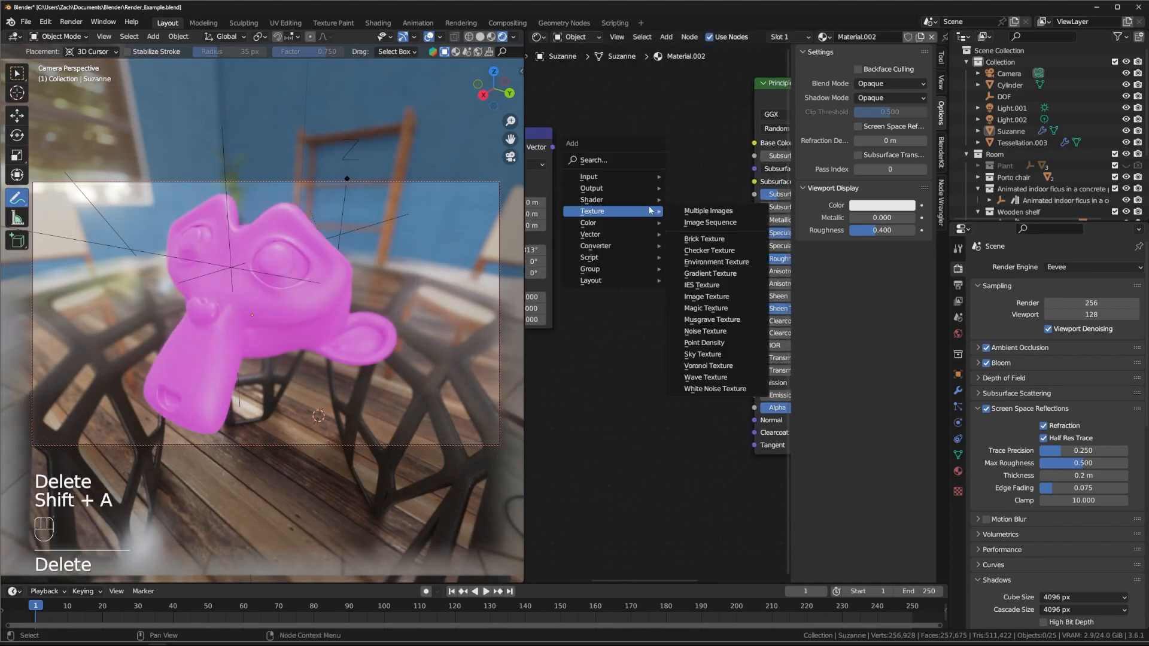
{"action": "left_click", "coordinate": [721, 246]}
{"action": "left_click", "coordinate": [620, 160]}
{"action": "left_click_drag", "start_coordinate": [552, 147], "coordinate": [607, 250]}
{"action": "left_click_drag", "start_coordinate": [697, 168], "coordinate": [754, 143]}
{"action": "left_click_drag", "start_coordinate": [652, 155], "coordinate": [649, 130]}
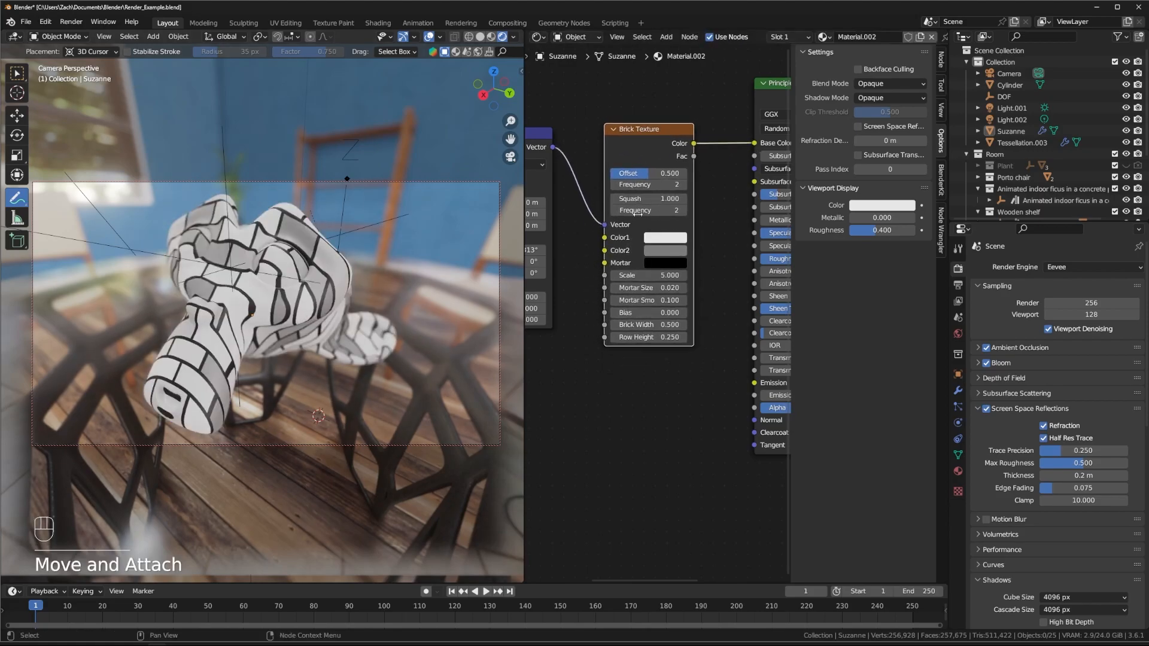
{"action": "left_click", "coordinate": [16, 73]}
{"action": "middle_click_drag", "start_coordinate": [267, 336], "coordinate": [244, 319]}
Step: Set brick Scale 12.2, purple and green bricks, white mortar, then unlink Base Color
{"action": "left_click_drag", "start_coordinate": [641, 276], "coordinate": [684, 276]}
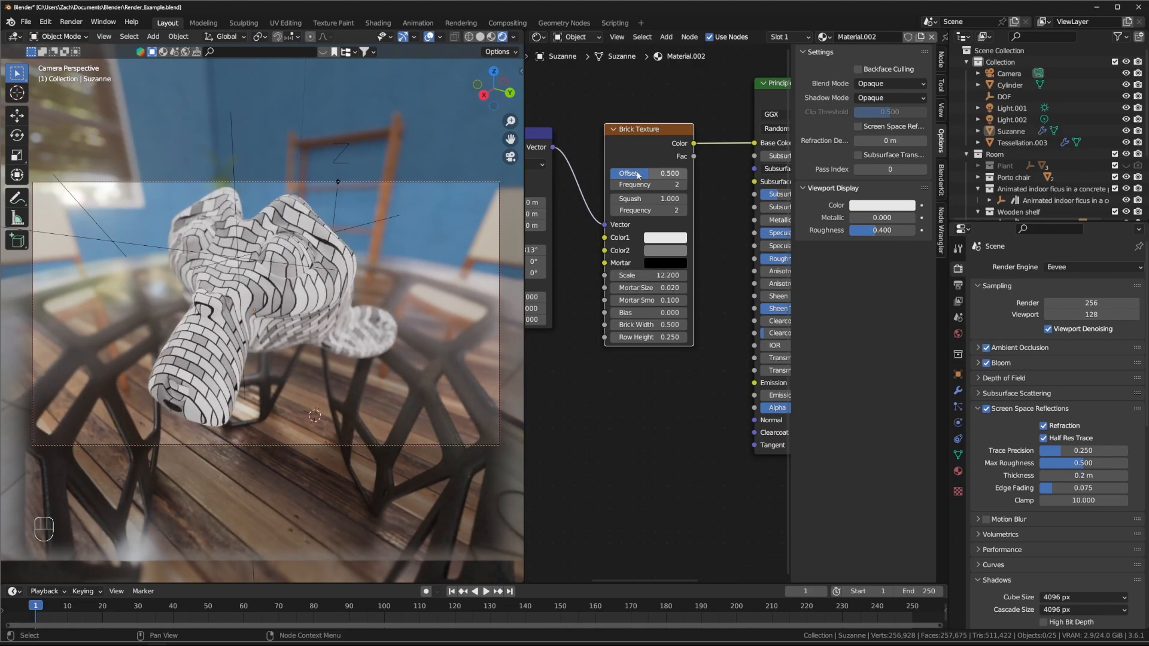
{"action": "left_click", "coordinate": [674, 252]}
{"action": "mouse_move", "coordinate": [713, 118]}
{"action": "left_mouse_down"}
{"action": "mouse_move", "coordinate": [674, 150]}
{"action": "mouse_move", "coordinate": [658, 114]}
{"action": "left_mouse_up"}
{"action": "left_click", "coordinate": [672, 251]}
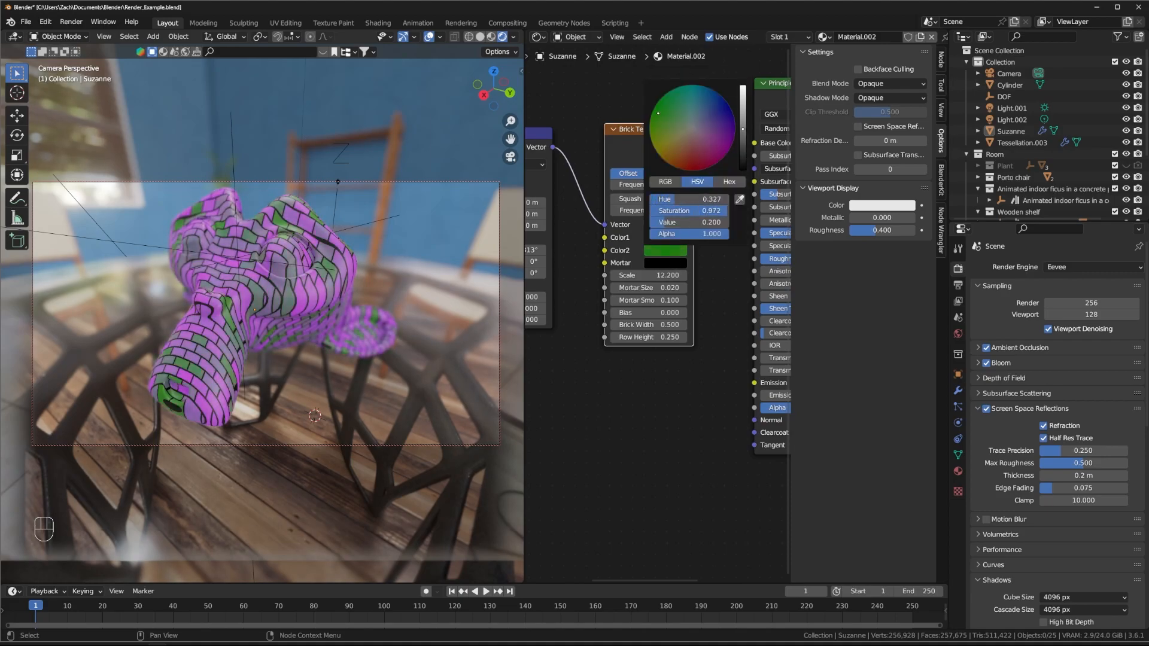
{"action": "left_click", "coordinate": [672, 264]}
{"action": "left_click_drag", "start_coordinate": [740, 140], "coordinate": [742, 99]}
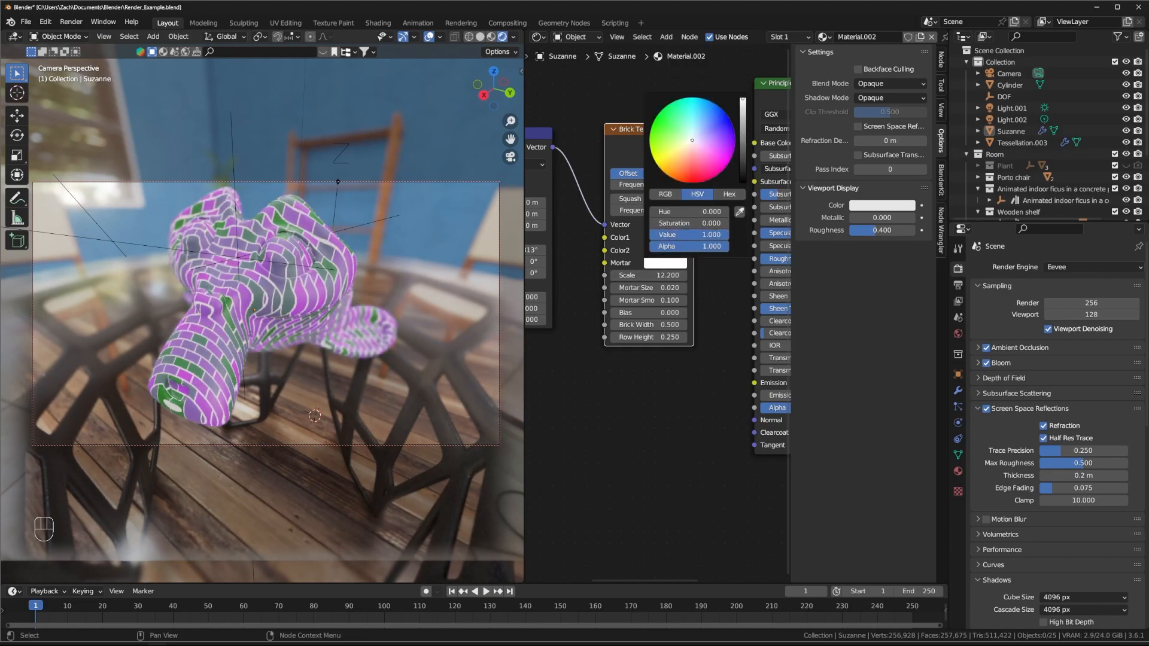
{"action": "middle_click_drag", "start_coordinate": [696, 181], "coordinate": [663, 190]}
{"action": "left_click_drag", "start_coordinate": [721, 154], "coordinate": [688, 179]}
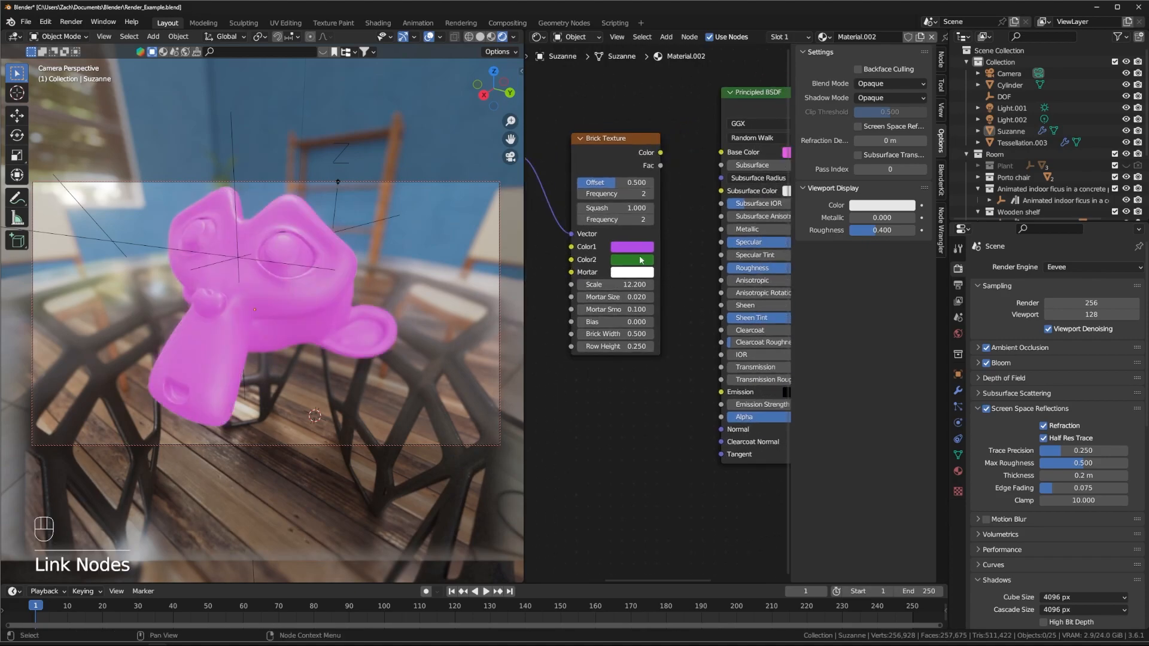
Step: Make the first brick colour neutral grey and the second near black
{"action": "left_click", "coordinate": [786, 152]}
{"action": "mouse_move", "coordinate": [685, 130]}
{"action": "left_mouse_down"}
{"action": "mouse_move", "coordinate": [669, 82]}
{"action": "mouse_move", "coordinate": [710, 167]}
{"action": "mouse_move", "coordinate": [712, 130]}
{"action": "left_mouse_up"}
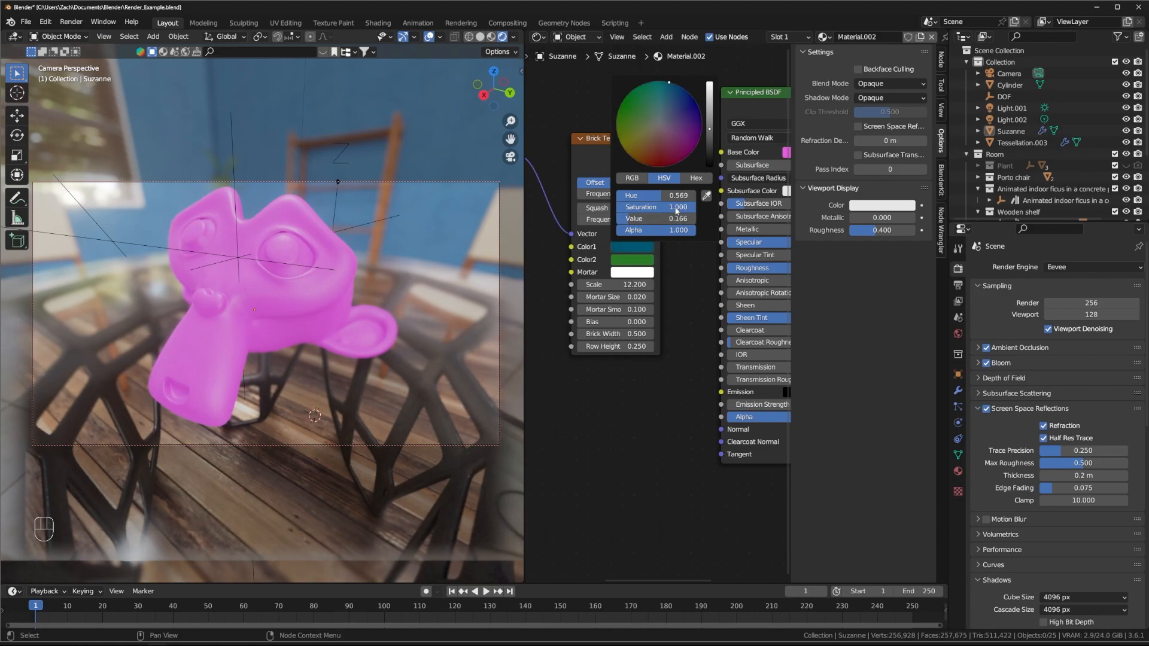
{"action": "left_click_drag", "start_coordinate": [677, 207], "coordinate": [604, 208]}
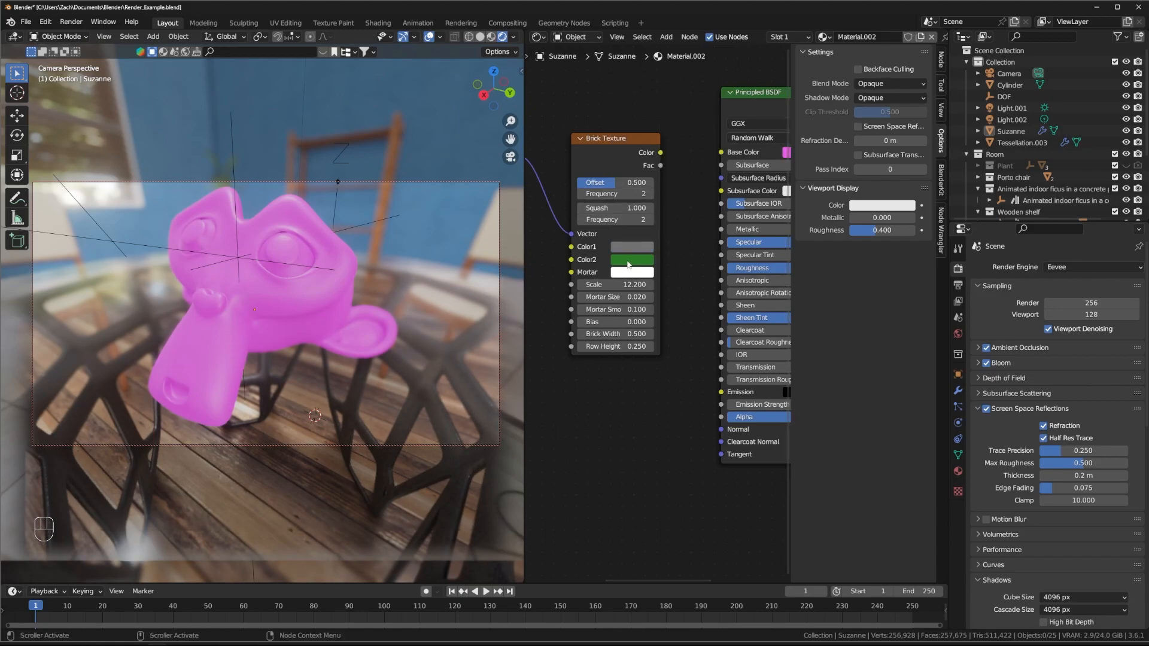
{"action": "left_click", "coordinate": [628, 261]}
{"action": "left_click_drag", "start_coordinate": [709, 138], "coordinate": [711, 371]}
Step: Link the Brick Texture Color output to the Principled BSDF Roughness
{"action": "left_click_drag", "start_coordinate": [662, 156], "coordinate": [721, 268]}
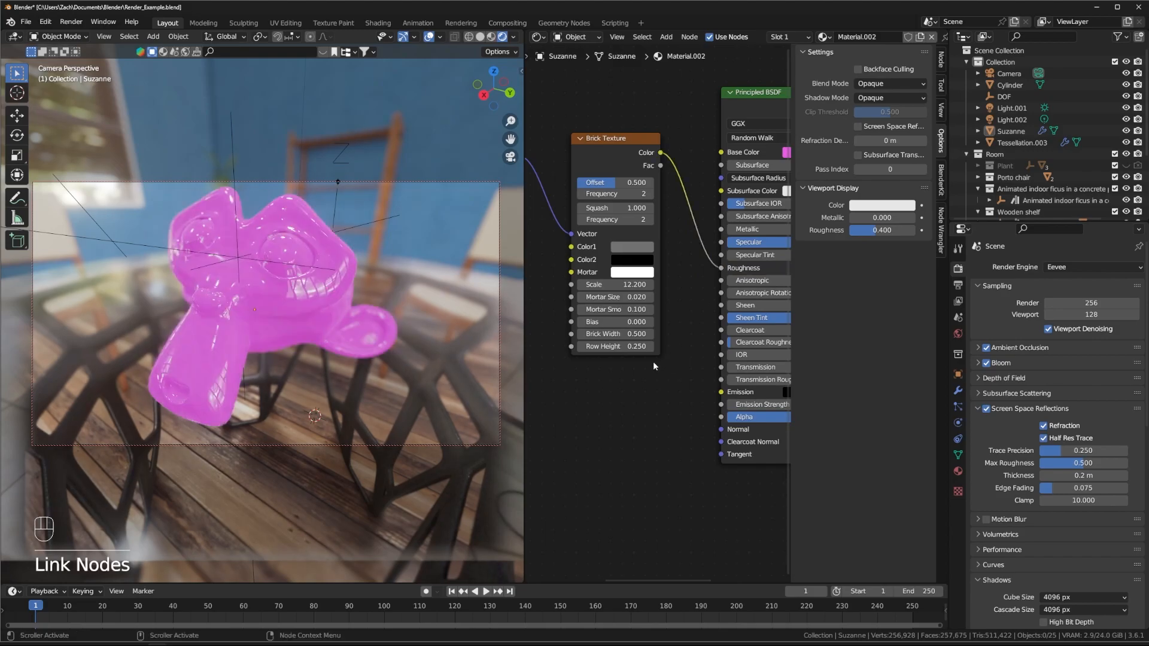
{"action": "middle_click_drag", "start_coordinate": [359, 317], "coordinate": [308, 307]}
{"action": "middle_click_drag", "start_coordinate": [606, 406], "coordinate": [583, 310]}
{"action": "scroll", "coordinate": [733, 339], "scroll_direction": "down", "scroll_amount": 3}
{"action": "scroll", "coordinate": [658, 317], "scroll_direction": "down", "scroll_amount": 1}
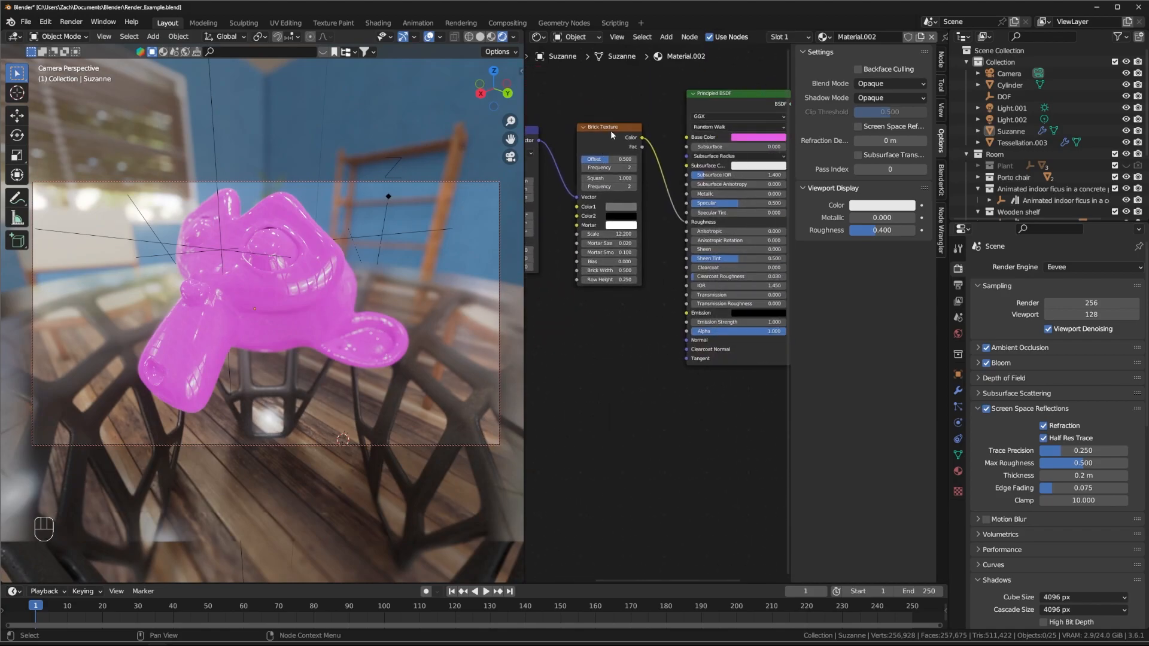
{"action": "left_click_drag", "start_coordinate": [612, 136], "coordinate": [586, 133]}
Step: Add a Bump node via search and feed the brick colour into its Height
{"action": "key", "text": "shift+a"}
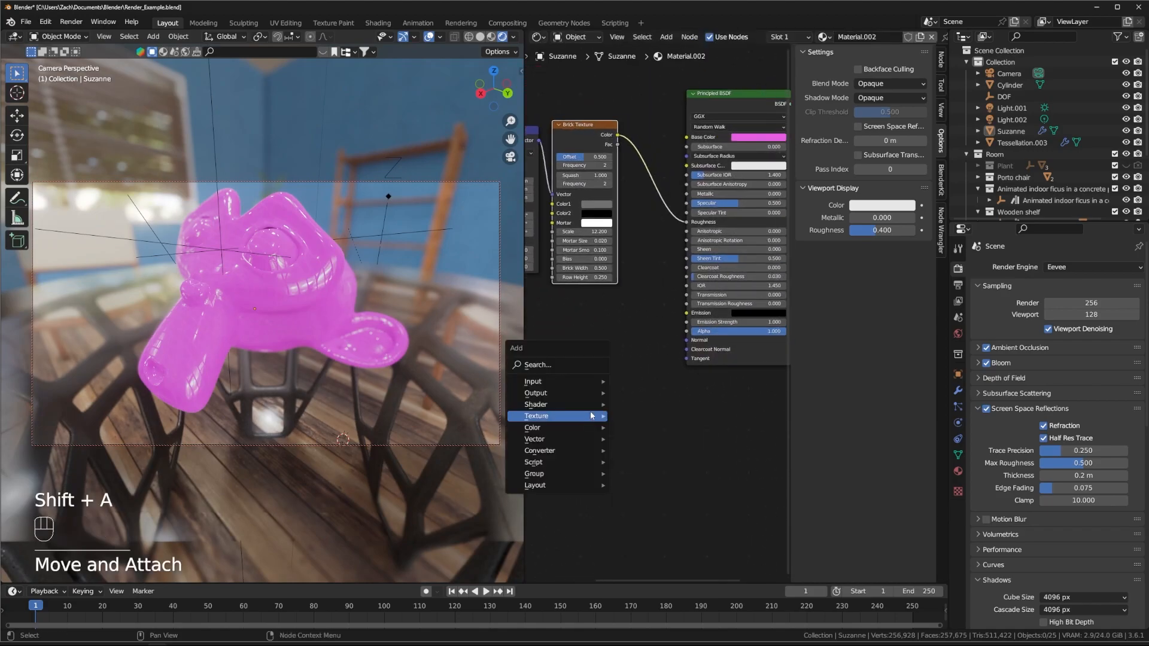
{"action": "key", "text": "shift+a"}
{"action": "type", "text": "b"}
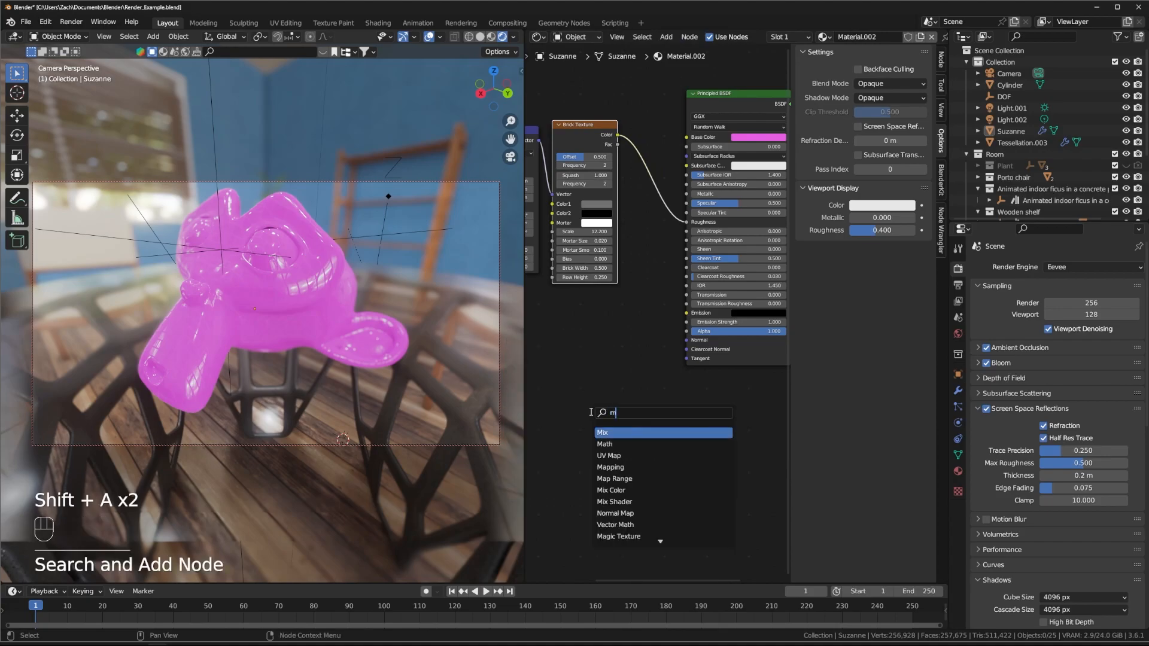
{"action": "type", "text": "um"}
{"action": "key", "text": "Return"}
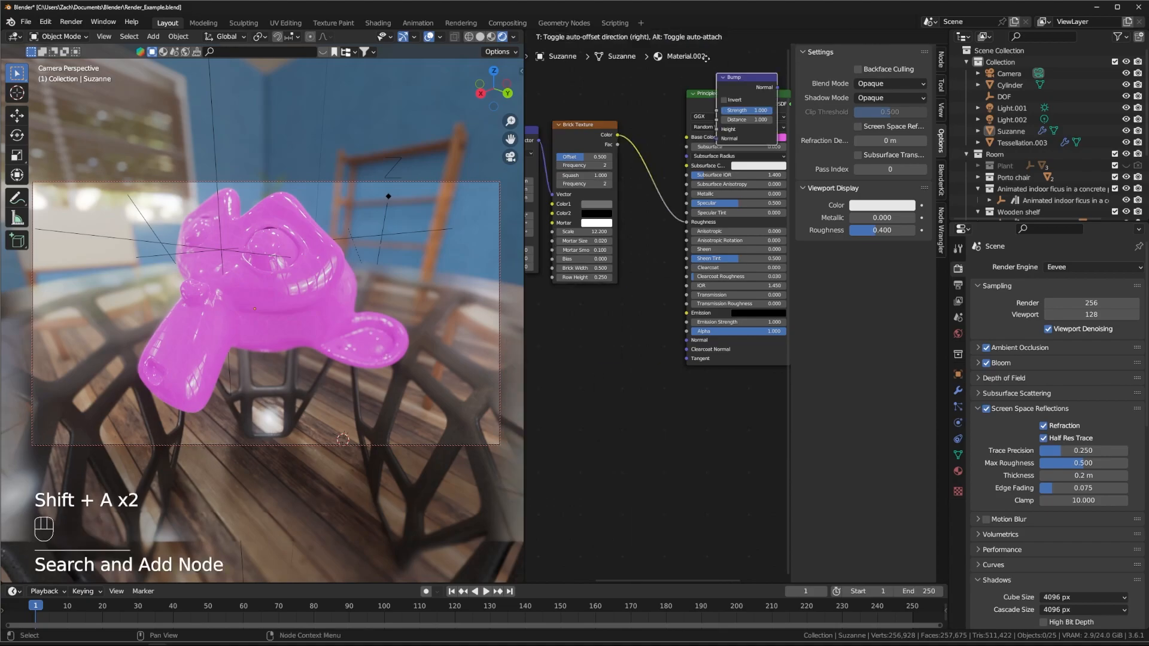
{"action": "left_click", "coordinate": [667, 321]}
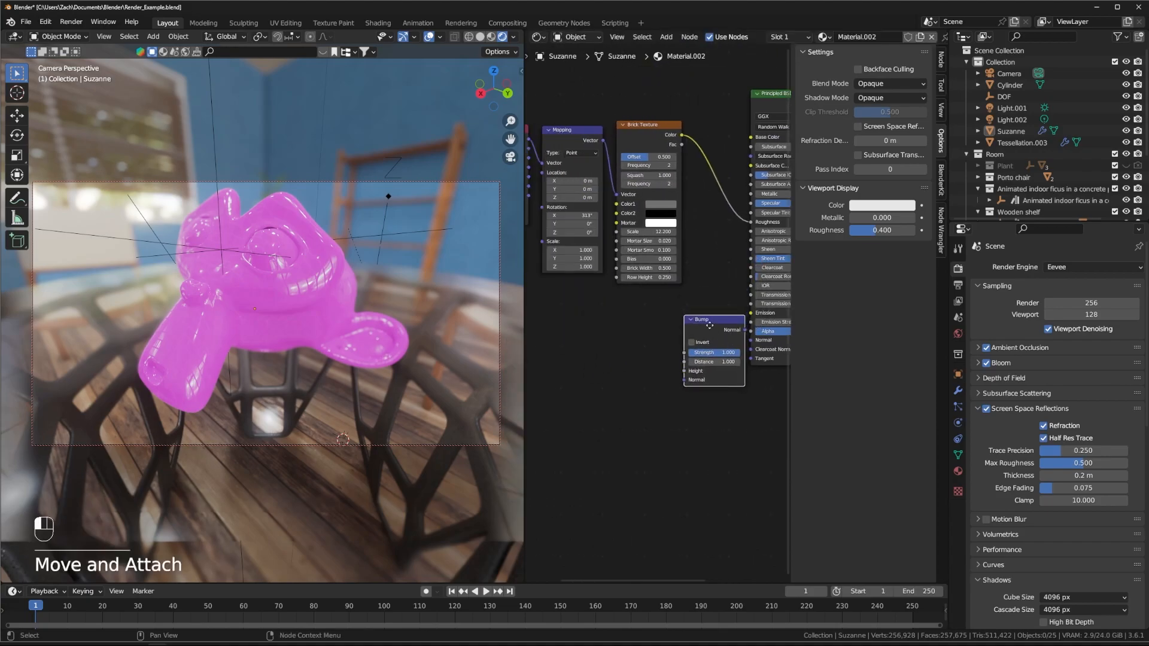
{"action": "left_click_drag", "start_coordinate": [681, 134], "coordinate": [678, 370]}
{"action": "left_click_drag", "start_coordinate": [732, 328], "coordinate": [708, 328]}
Step: Lower the Bump strength to 0.356
{"action": "scroll", "coordinate": [325, 297], "scroll_direction": "up", "scroll_amount": 4}
{"action": "scroll", "coordinate": [312, 300], "scroll_direction": "down", "scroll_amount": 6}
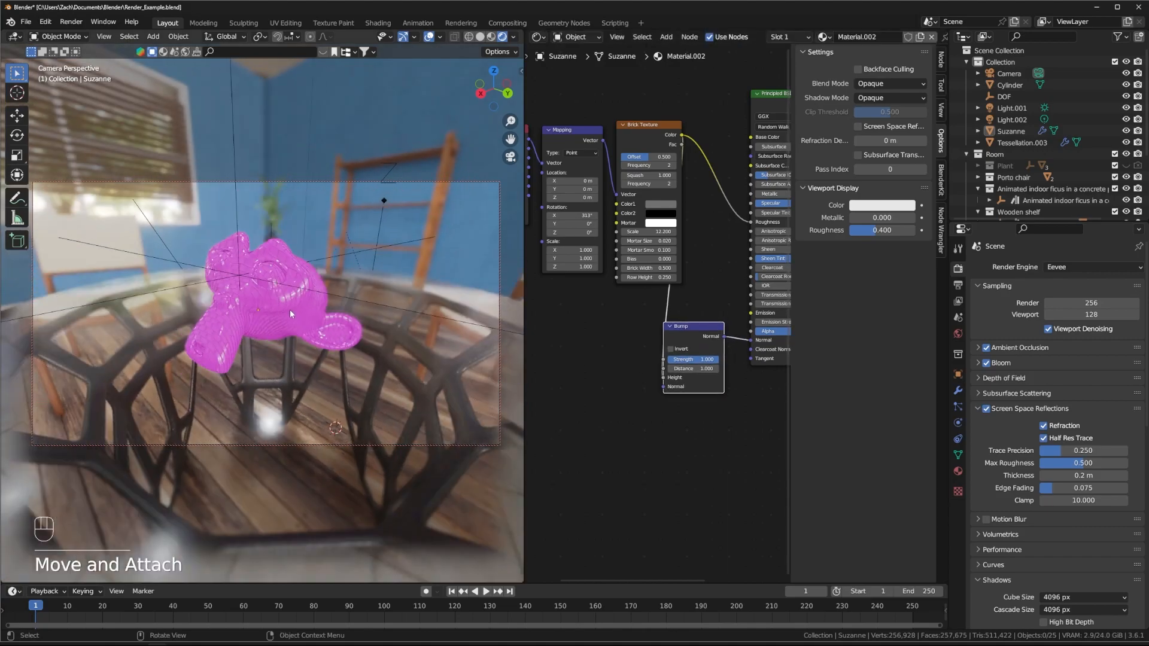
{"action": "scroll", "coordinate": [296, 308], "scroll_direction": "up", "scroll_amount": 3}
{"action": "mouse_move", "coordinate": [694, 359]}
{"action": "left_mouse_down"}
{"action": "mouse_move", "coordinate": [670, 359]}
{"action": "mouse_move", "coordinate": [700, 359]}
{"action": "mouse_move", "coordinate": [688, 359]}
{"action": "left_mouse_up"}
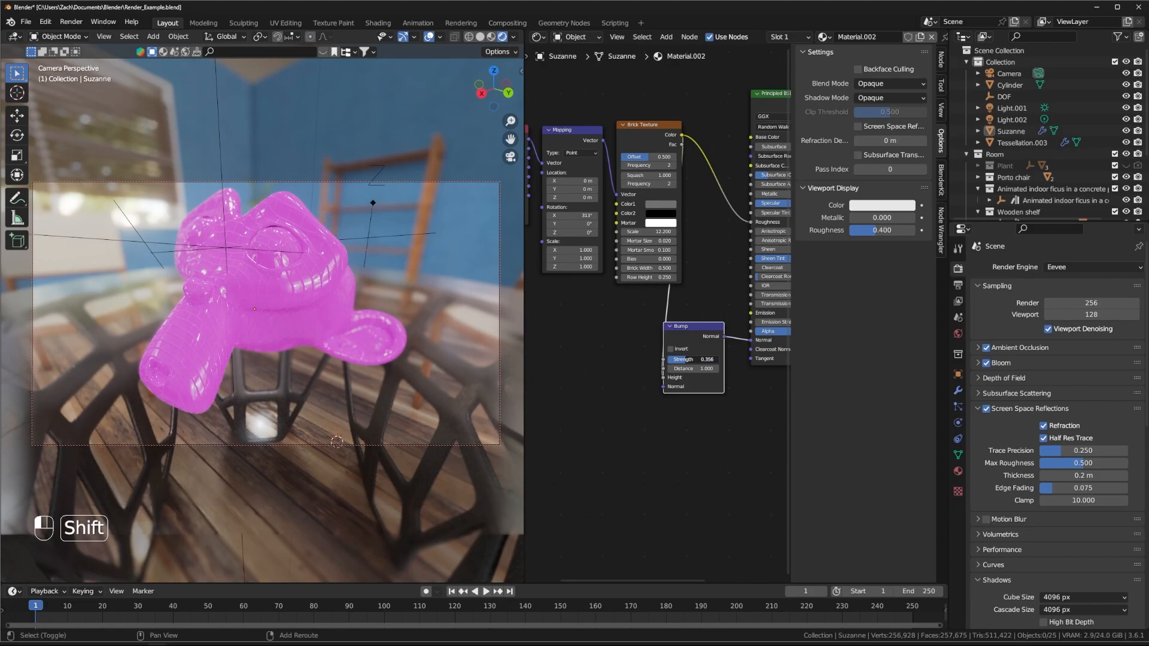
{"action": "mouse_move", "coordinate": [211, 311]}
{"action": "middle_mouse_down"}
{"action": "mouse_move", "coordinate": [221, 309]}
{"action": "mouse_move", "coordinate": [203, 307]}
{"action": "middle_mouse_up"}
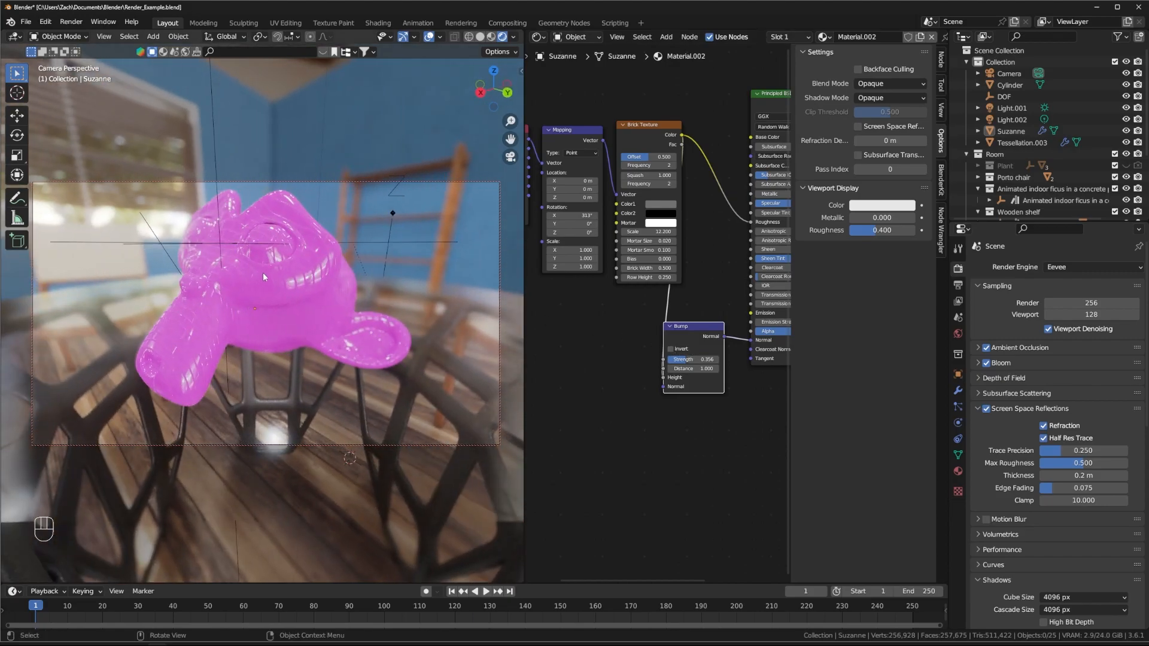
Step: Line up the Texture Coordinate, Mapping and Brick Texture nodes in a tidy row
{"action": "middle_click_drag", "start_coordinate": [611, 337], "coordinate": [710, 306]}
{"action": "scroll", "coordinate": [709, 304], "scroll_direction": "down", "scroll_amount": 1}
{"action": "left_click_drag", "start_coordinate": [616, 144], "coordinate": [586, 145]}
{"action": "left_click_drag", "start_coordinate": [673, 142], "coordinate": [642, 147]}
{"action": "left_click_drag", "start_coordinate": [737, 138], "coordinate": [699, 142]}
{"action": "left_click_drag", "start_coordinate": [632, 157], "coordinate": [582, 140]}
{"action": "middle_click_drag", "start_coordinate": [737, 345], "coordinate": [665, 341]}
Step: Nudge the Bump node into place and orbit Suzanne to inspect the glossy brick relief
{"action": "left_click_drag", "start_coordinate": [712, 328], "coordinate": [721, 333]}
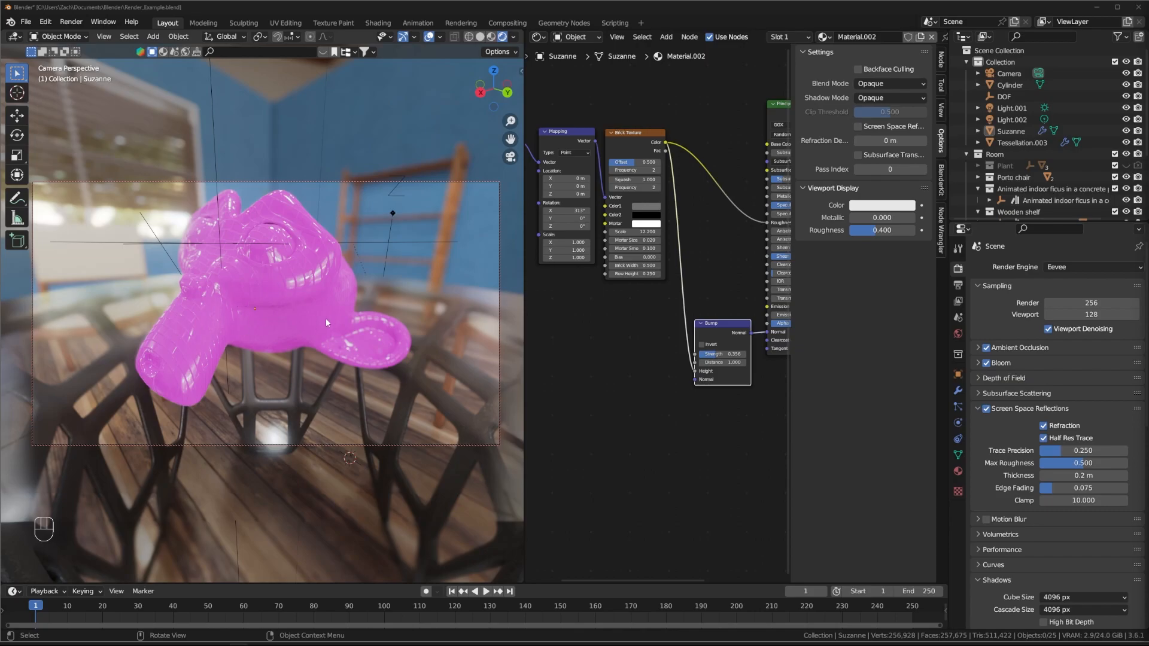
{"action": "middle_click_drag", "start_coordinate": [338, 338], "coordinate": [275, 335]}
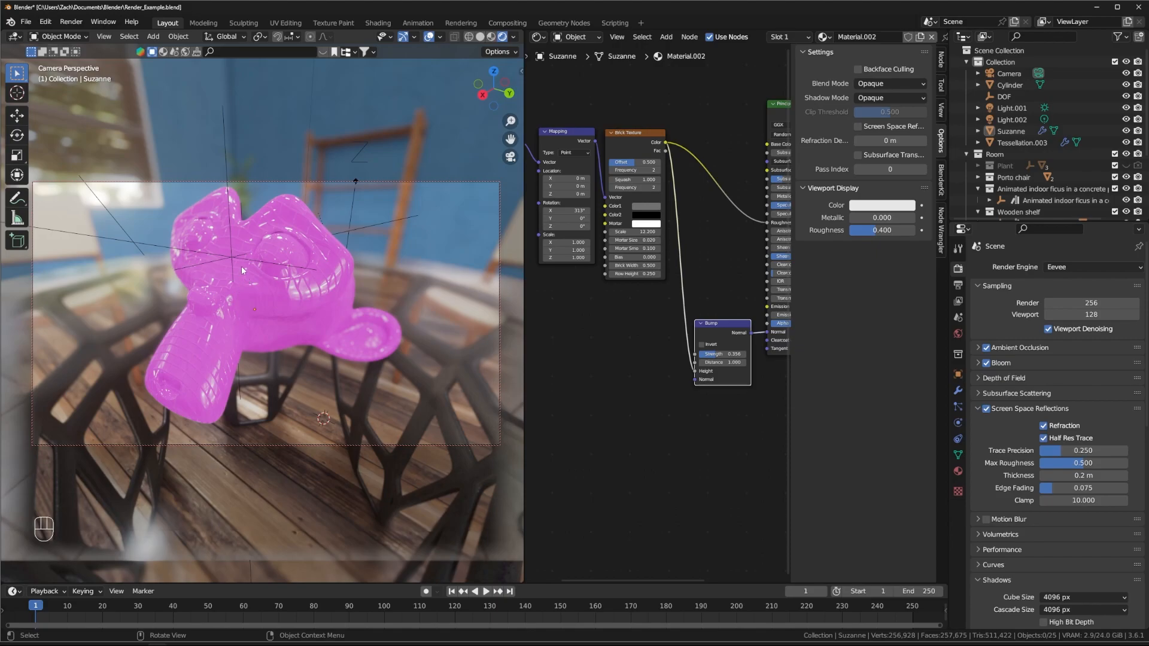
{"action": "middle_click_drag", "start_coordinate": [311, 292], "coordinate": [307, 300]}
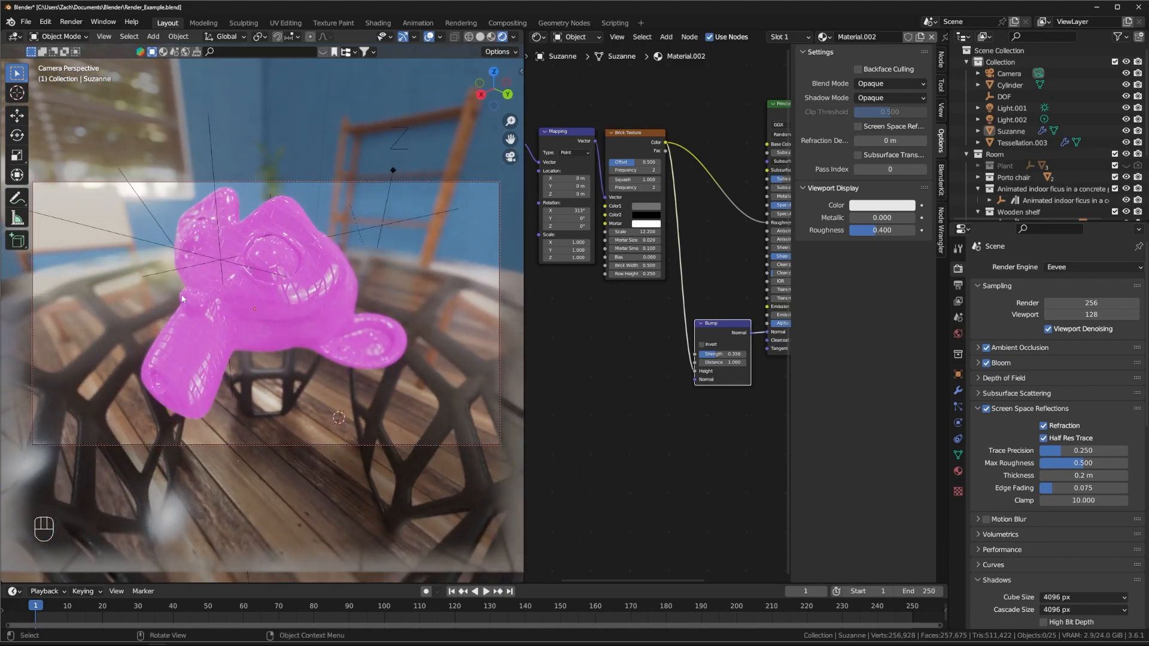
{"action": "middle_click_drag", "start_coordinate": [213, 279], "coordinate": [297, 268]}
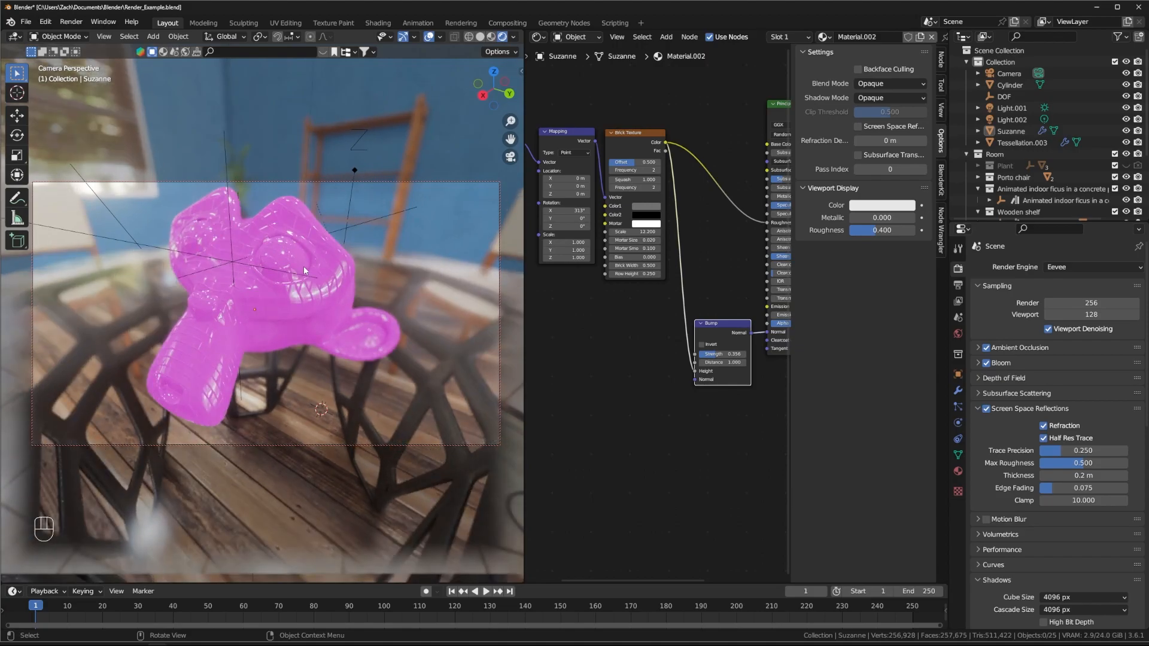
{"action": "left_click_drag", "start_coordinate": [721, 315], "coordinate": [723, 312]}
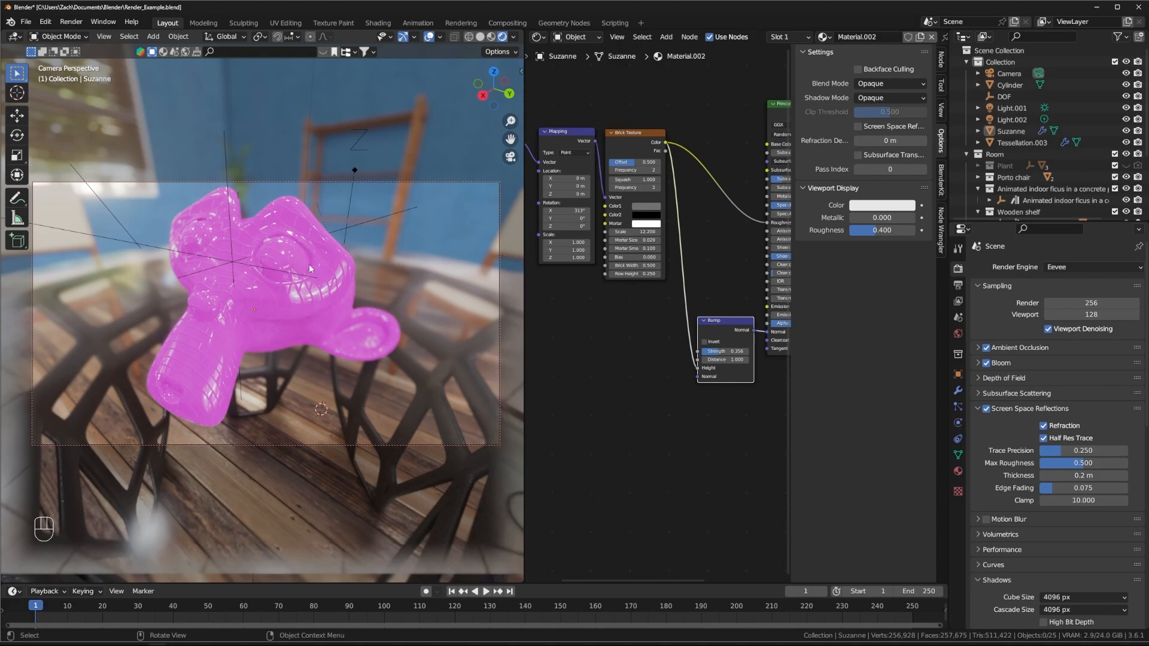
{"action": "scroll", "coordinate": [656, 301], "scroll_direction": "up", "scroll_amount": 1}
{"action": "middle_click_drag", "start_coordinate": [705, 300], "coordinate": [758, 331]}
{"action": "scroll", "coordinate": [697, 293], "scroll_direction": "down", "scroll_amount": 2}
Step: Add a Checker Texture node below the brick node and feed it the Mapping coordinates
{"action": "key", "text": "shift+a"}
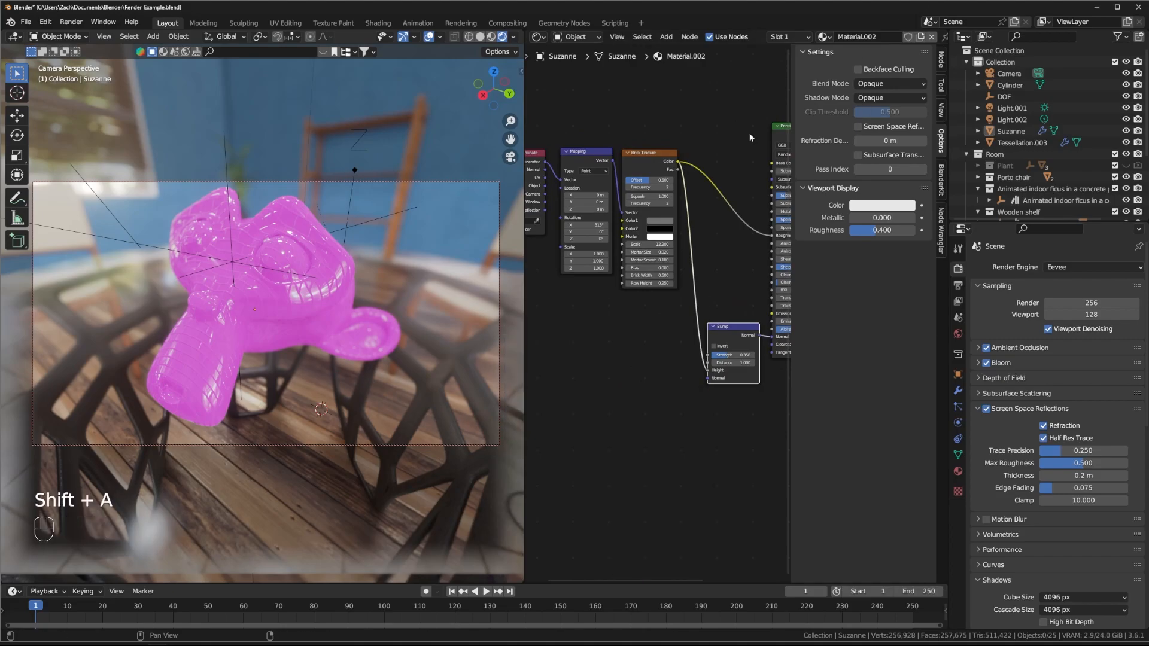
{"action": "left_click", "coordinate": [605, 363]}
{"action": "key", "text": "shift+a"}
{"action": "mouse_move", "coordinate": [606, 376]}
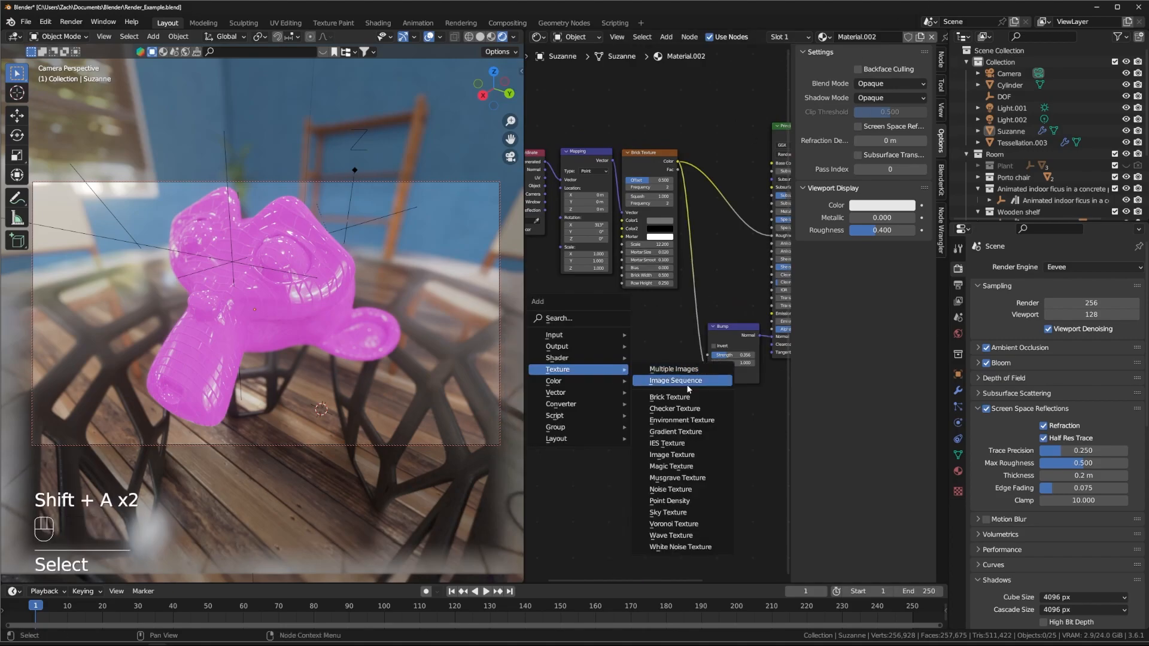
{"action": "left_click", "coordinate": [708, 409]}
{"action": "left_click", "coordinate": [681, 398]}
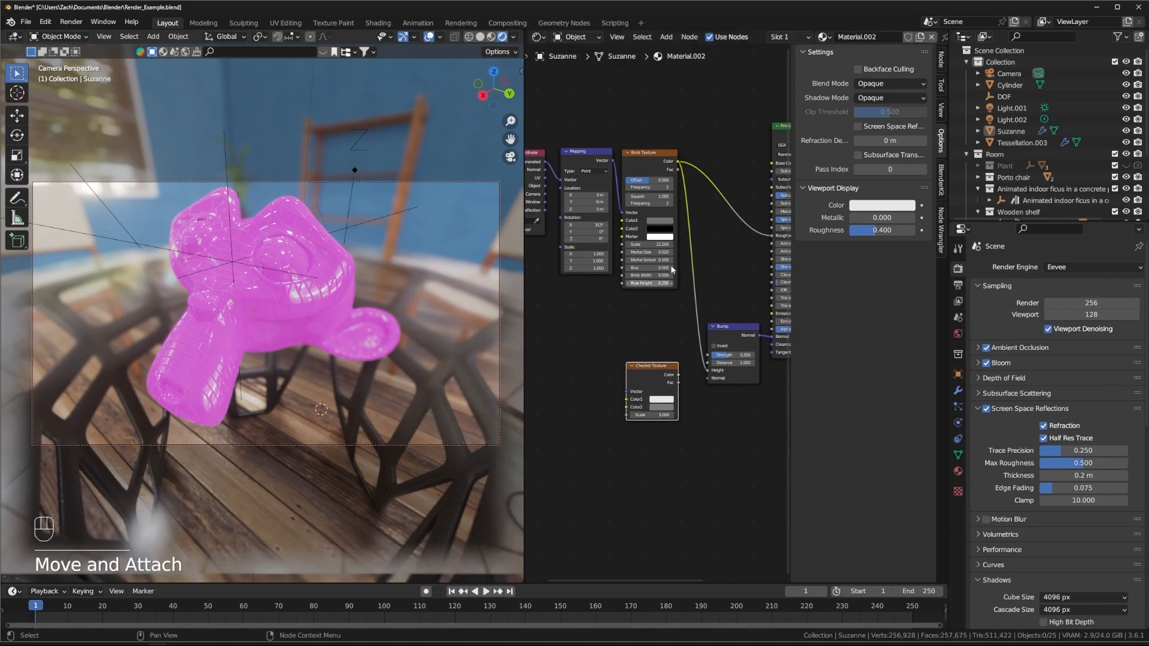
{"action": "left_click_drag", "start_coordinate": [612, 162], "coordinate": [666, 352]}
{"action": "left_click_drag", "start_coordinate": [613, 160], "coordinate": [769, 163]}
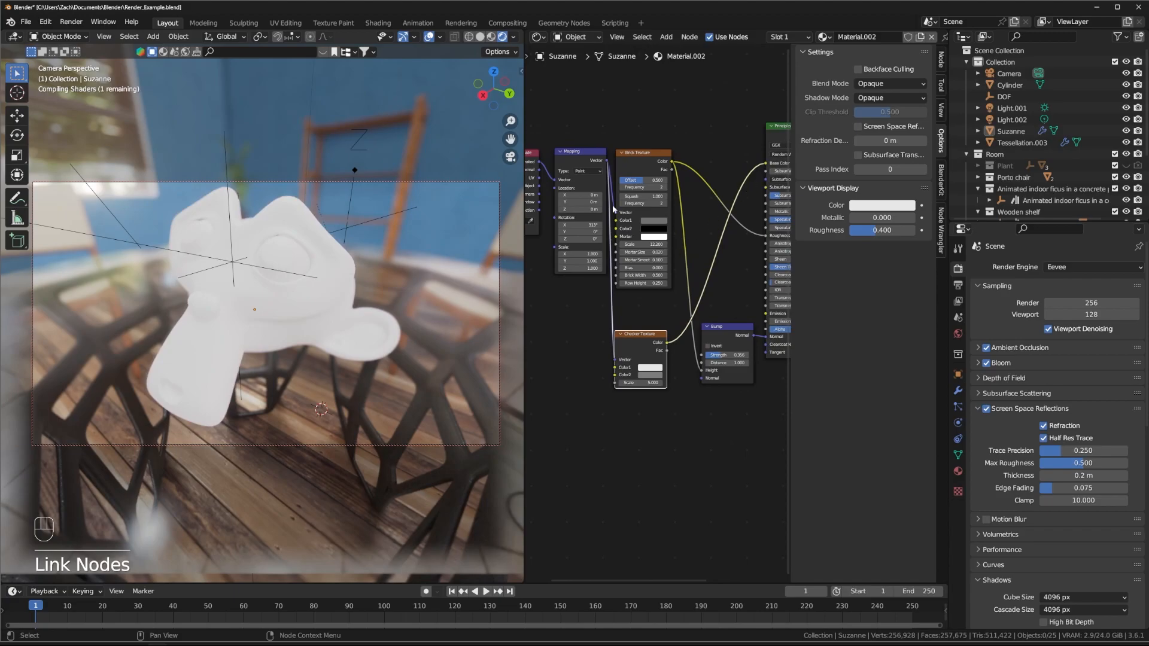
Step: Try a checker scale of 17.200 and adjust the Mapping node's X rotation
{"action": "left_click_drag", "start_coordinate": [640, 382], "coordinate": [773, 382]}
{"action": "middle_click_drag", "start_coordinate": [594, 251], "coordinate": [617, 256]}
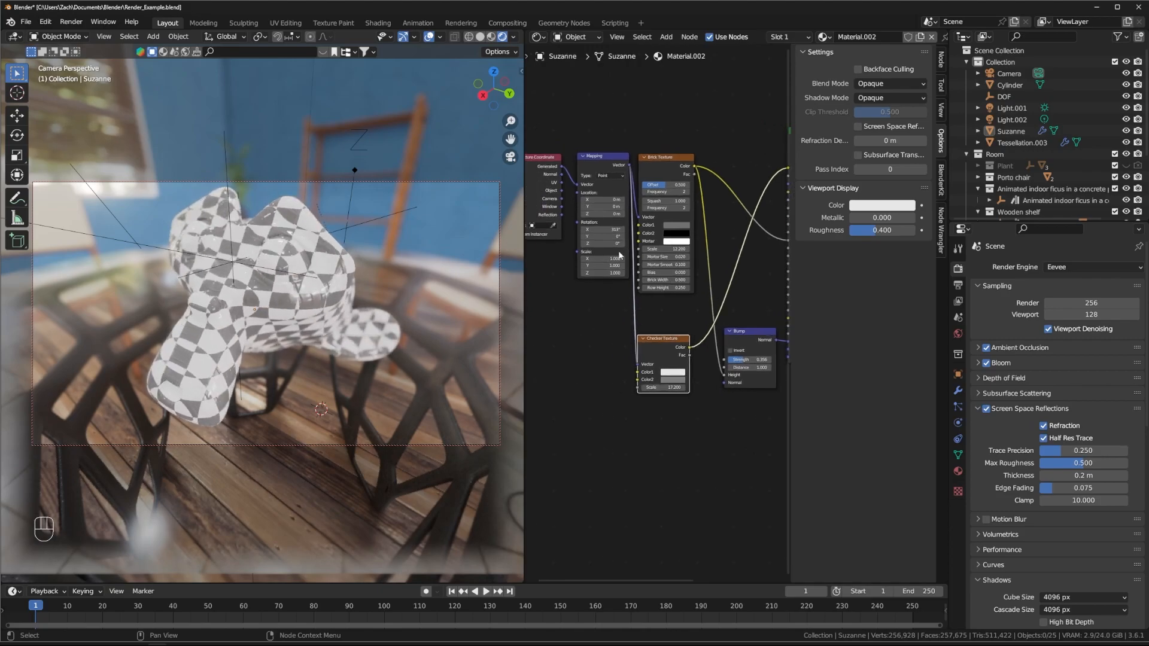
{"action": "left_click_drag", "start_coordinate": [616, 229], "coordinate": [501, 229]}
{"action": "scroll", "coordinate": [596, 306], "scroll_direction": "down", "scroll_amount": 1}
{"action": "scroll", "coordinate": [598, 315], "scroll_direction": "up", "scroll_amount": 4}
{"action": "middle_click_drag", "start_coordinate": [606, 326], "coordinate": [679, 383]}
{"action": "scroll", "coordinate": [677, 377], "scroll_direction": "down", "scroll_amount": 1}
{"action": "scroll", "coordinate": [647, 434], "scroll_direction": "up", "scroll_amount": 3}
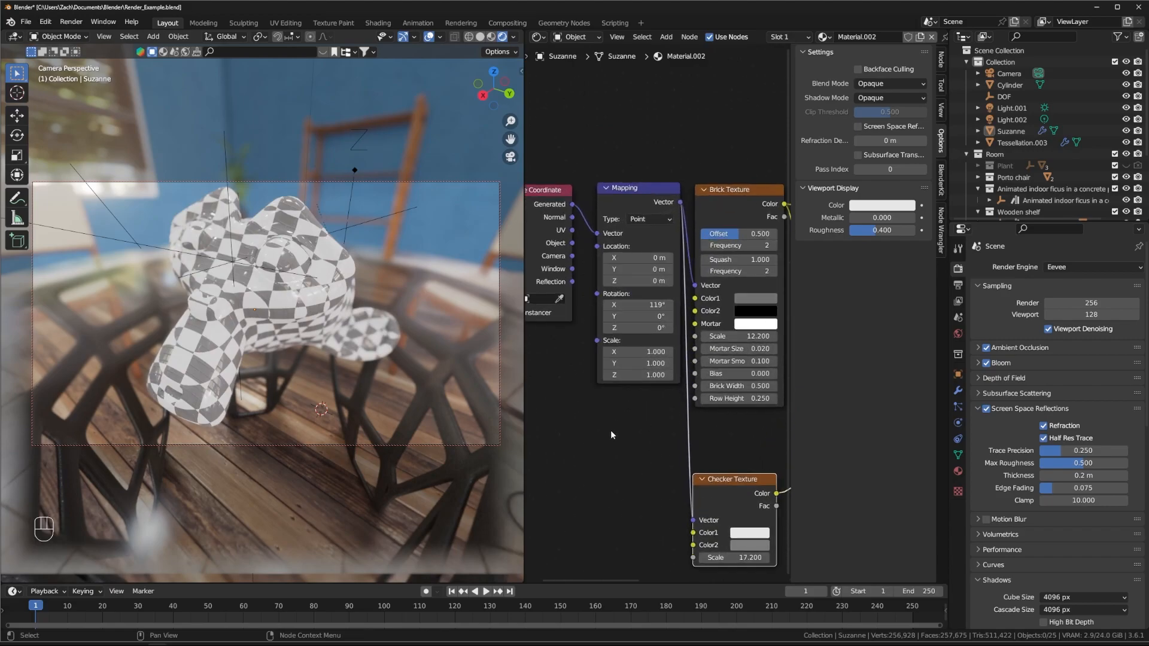
{"action": "mouse_move", "coordinate": [634, 303]}
{"action": "left_mouse_down"}
{"action": "mouse_move", "coordinate": [598, 303]}
{"action": "mouse_move", "coordinate": [613, 303]}
{"action": "left_mouse_up"}
{"action": "mouse_move", "coordinate": [758, 477]}
{"action": "middle_mouse_down"}
{"action": "mouse_move", "coordinate": [600, 379]}
{"action": "mouse_move", "coordinate": [662, 392]}
{"action": "middle_mouse_up"}
{"action": "middle_click_drag", "start_coordinate": [663, 350], "coordinate": [646, 428]}
Step: Delete the Brick Texture node, move Checker beside Mapping, and set its scale to 11.800
{"action": "left_click", "coordinate": [656, 153]}
{"action": "key", "text": "Delete"}
{"action": "left_click_drag", "start_coordinate": [628, 485], "coordinate": [680, 141]}
{"action": "scroll", "coordinate": [674, 293], "scroll_direction": "down", "scroll_amount": 1}
{"action": "scroll", "coordinate": [675, 295], "scroll_direction": "down", "scroll_amount": 2}
{"action": "middle_click_drag", "start_coordinate": [675, 295], "coordinate": [716, 269]}
{"action": "scroll", "coordinate": [604, 296], "scroll_direction": "down", "scroll_amount": 1}
{"action": "left_click_drag", "start_coordinate": [680, 237], "coordinate": [648, 236]}
{"action": "left_click", "coordinate": [662, 315]}
{"action": "key", "text": "shift+a"}
{"action": "mouse_move", "coordinate": [657, 326]}
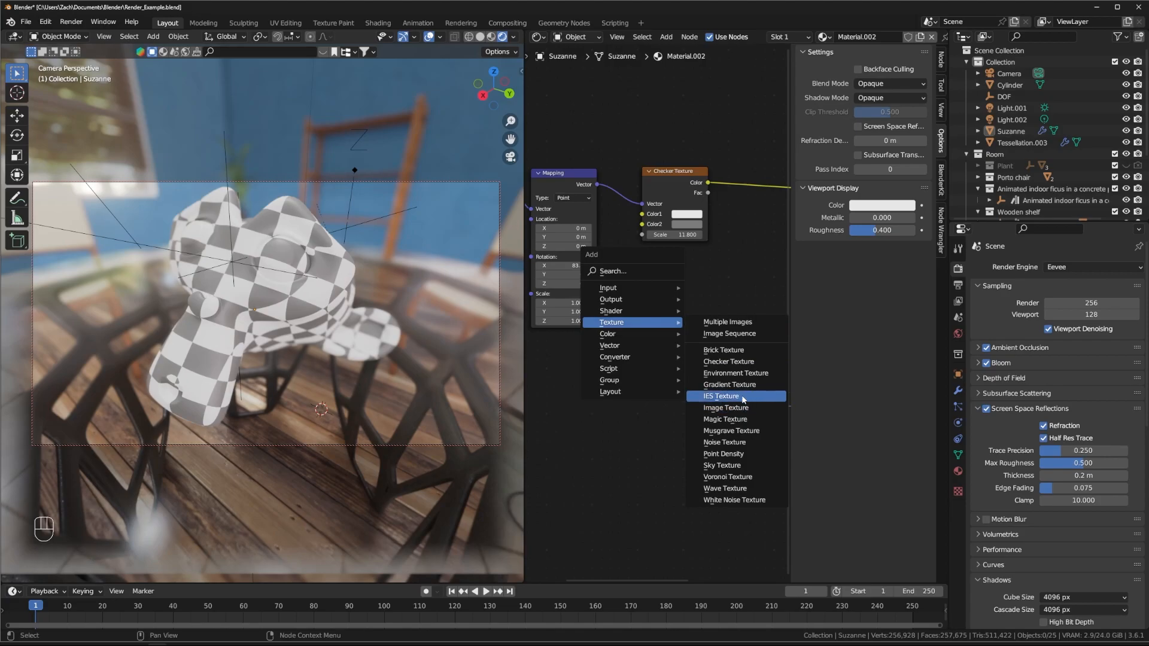
{"action": "left_click", "coordinate": [721, 396]}
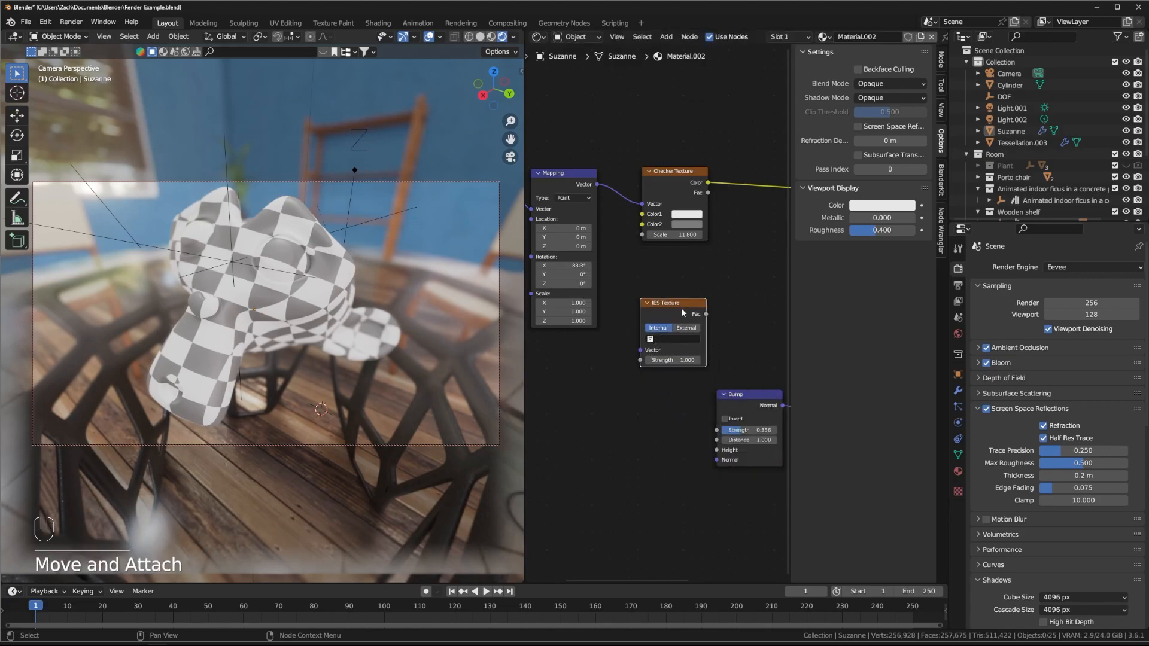
{"action": "left_click", "coordinate": [674, 287]}
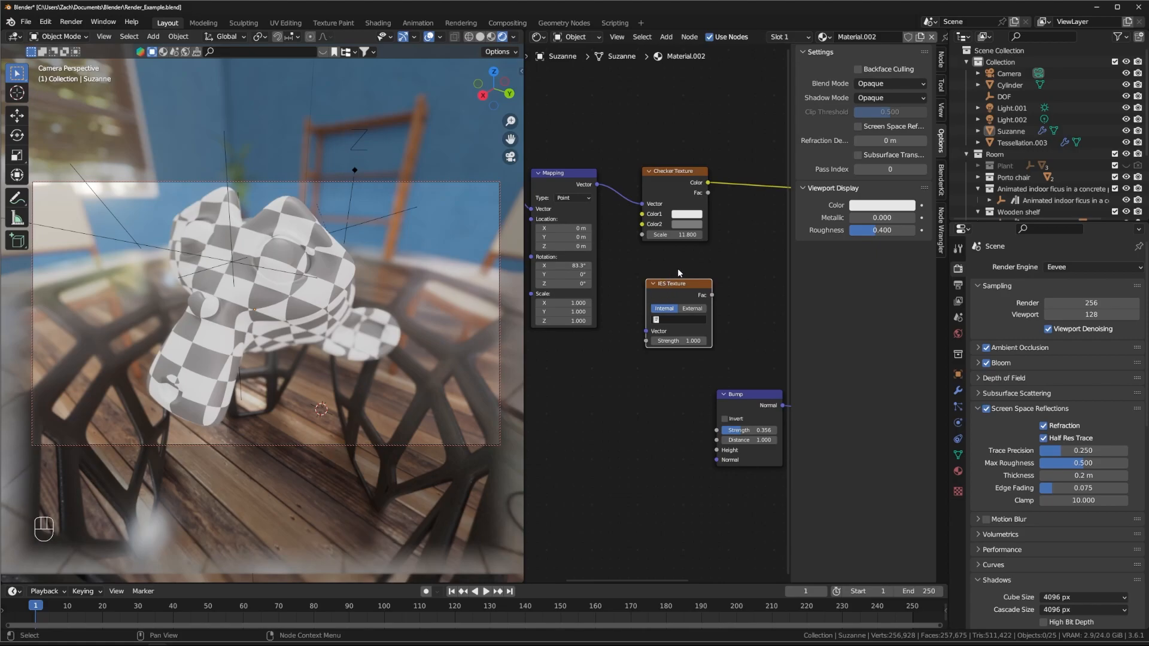
{"action": "left_click", "coordinate": [675, 308]}
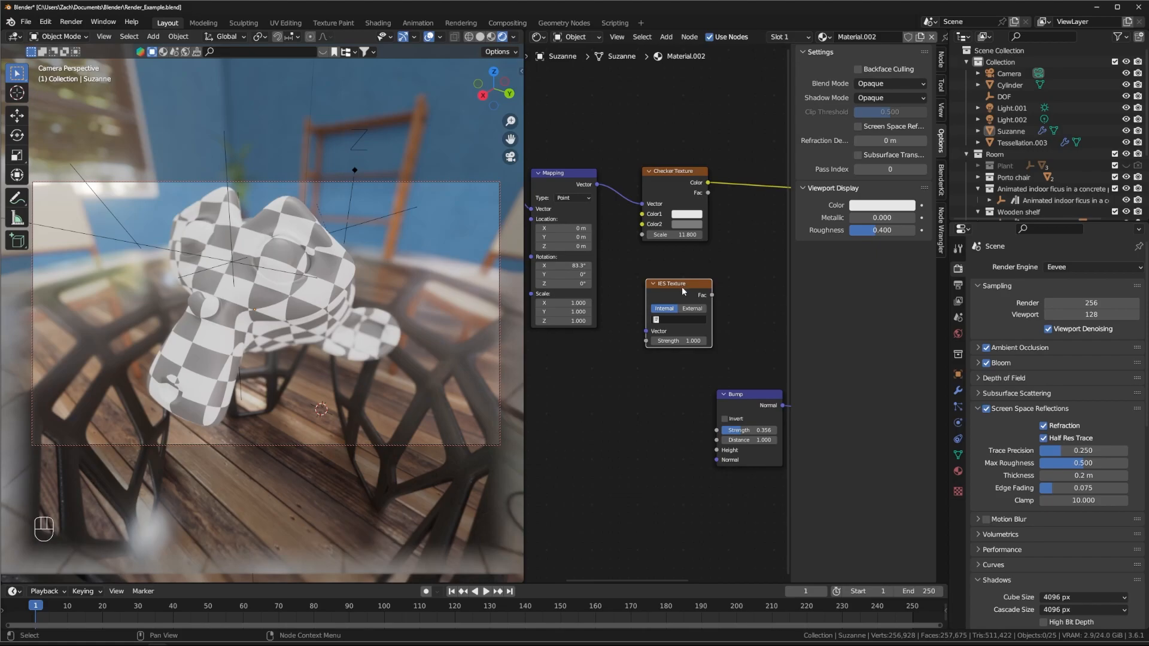
{"action": "key", "text": "Delete"}
{"action": "key", "text": "shift+a"}
{"action": "mouse_move", "coordinate": [662, 291]}
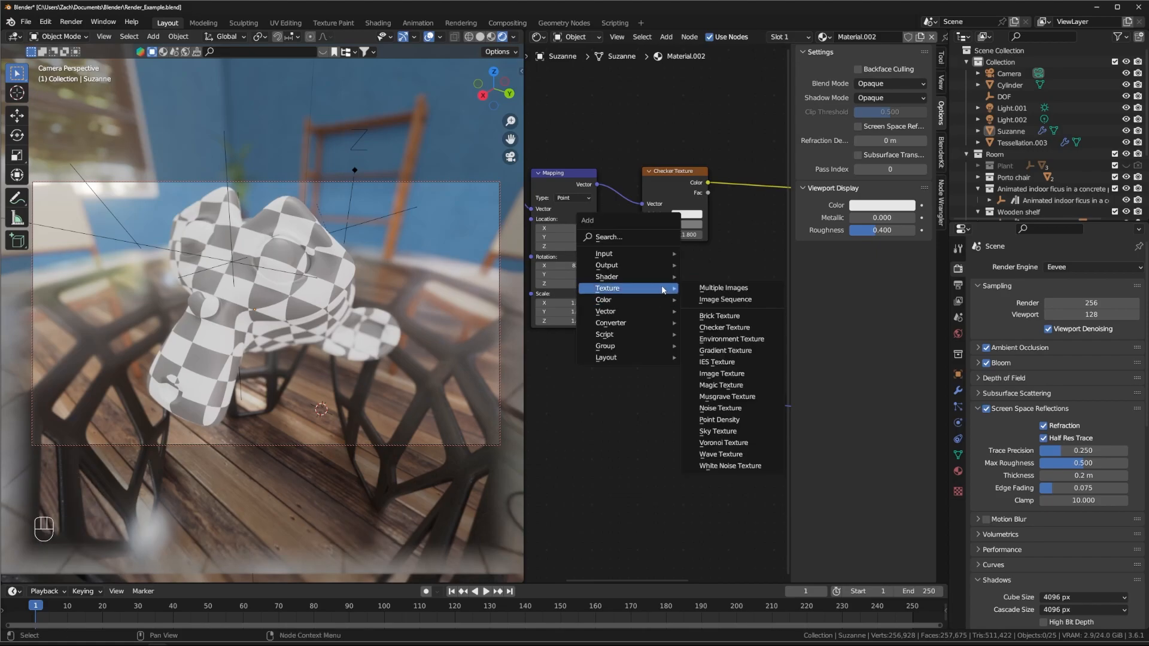
Step: Add a Musgrave Texture fed by Mapping, with its Height driving Base Color
{"action": "left_click", "coordinate": [724, 400]}
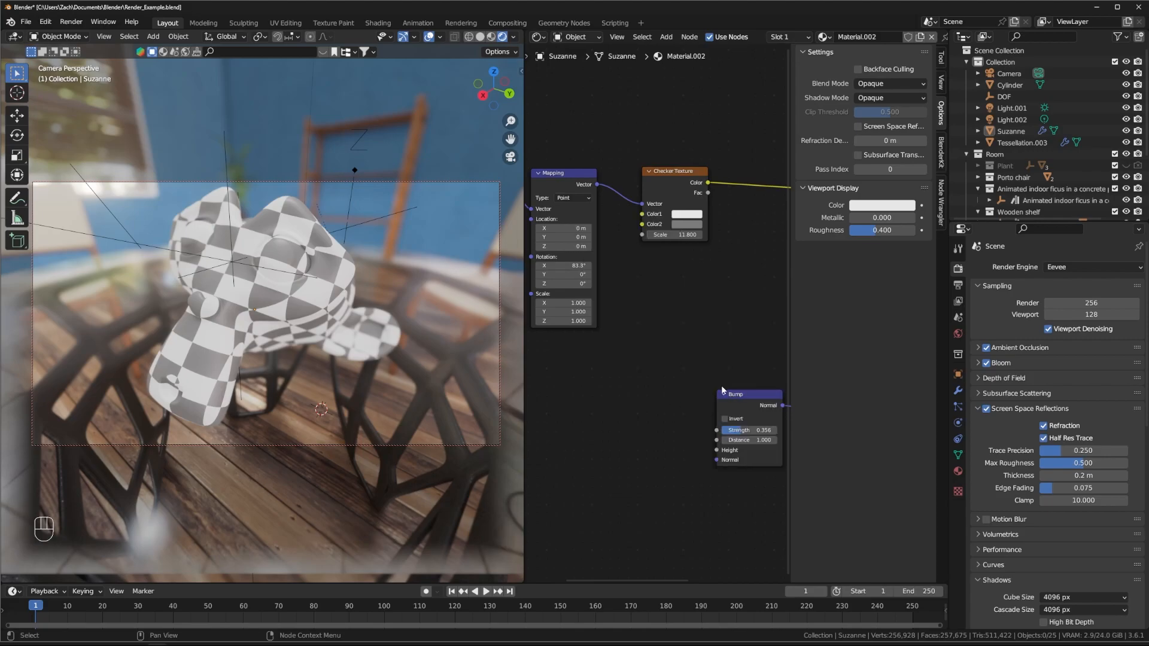
{"action": "key", "text": "shift+a"}
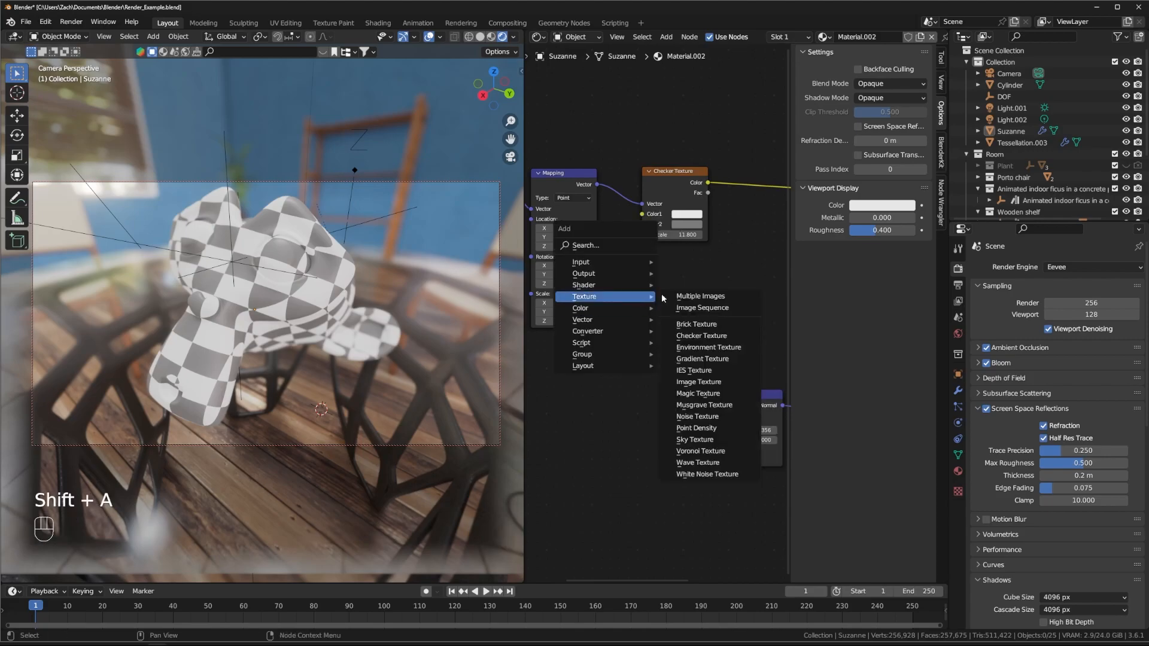
{"action": "left_click", "coordinate": [704, 405]}
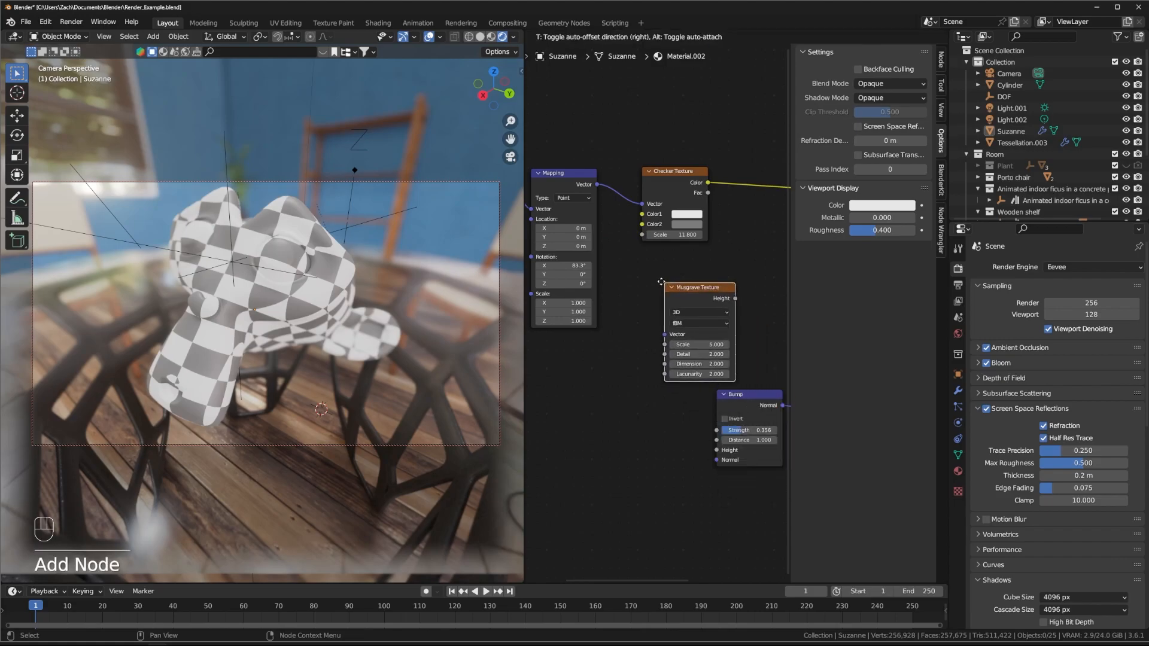
{"action": "left_click", "coordinate": [631, 261]}
{"action": "mouse_move", "coordinate": [600, 185]}
{"action": "left_mouse_down"}
{"action": "mouse_move", "coordinate": [630, 323]}
{"action": "mouse_move", "coordinate": [595, 185]}
{"action": "left_mouse_up"}
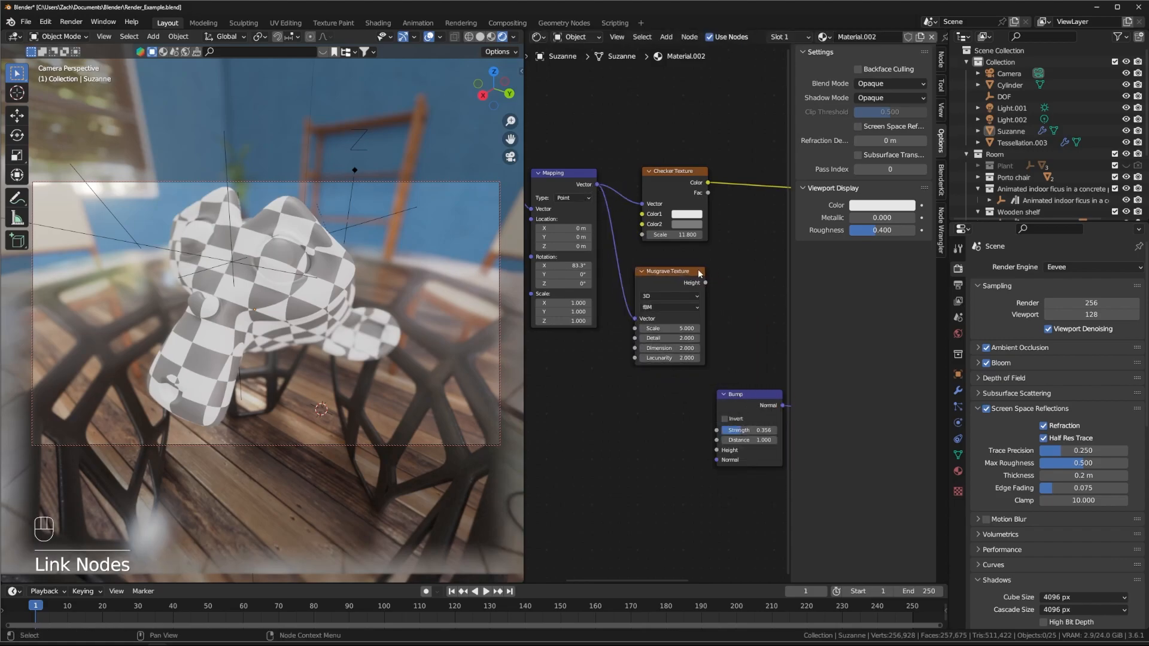
{"action": "middle_click_drag", "start_coordinate": [706, 282], "coordinate": [608, 313]}
{"action": "left_click_drag", "start_coordinate": [608, 313], "coordinate": [698, 219]}
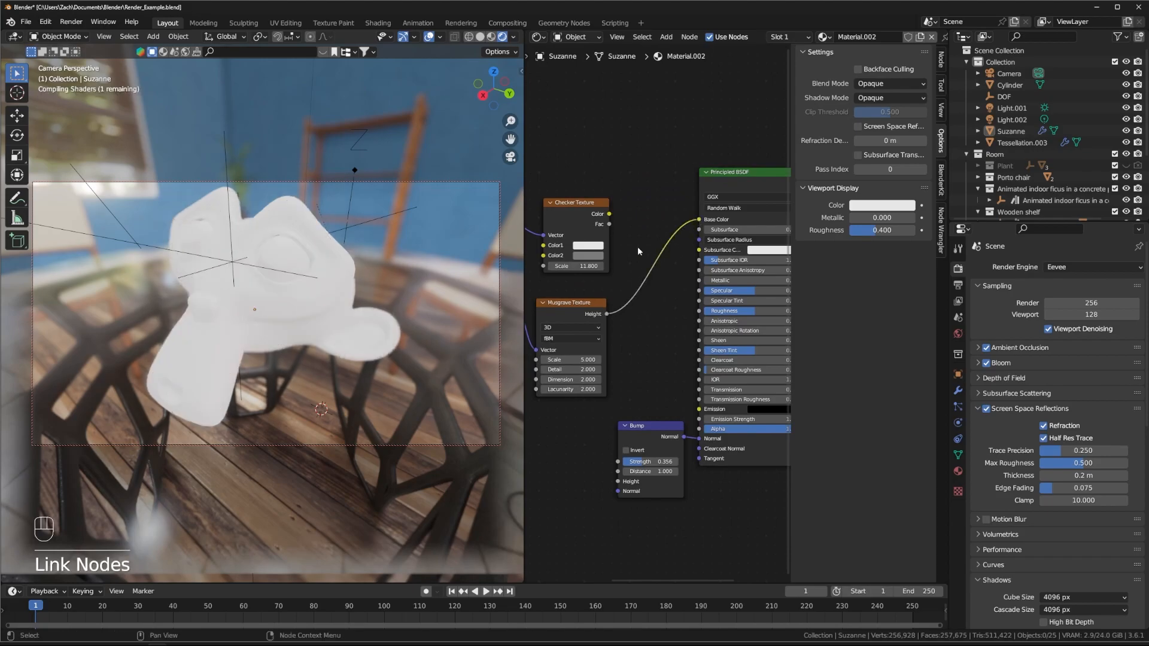
Step: Move the Checker Texture node aside and delete it
{"action": "middle_click_drag", "start_coordinate": [637, 161], "coordinate": [689, 147]}
{"action": "left_click_drag", "start_coordinate": [634, 190], "coordinate": [641, 137]}
{"action": "left_click", "coordinate": [639, 149]}
{"action": "key", "text": "x"}
Step: Try a Musgrave scale of 24.900, undo a stray change, and switch the type to Hybrid Multifractal
{"action": "left_click_drag", "start_coordinate": [618, 299], "coordinate": [625, 196]}
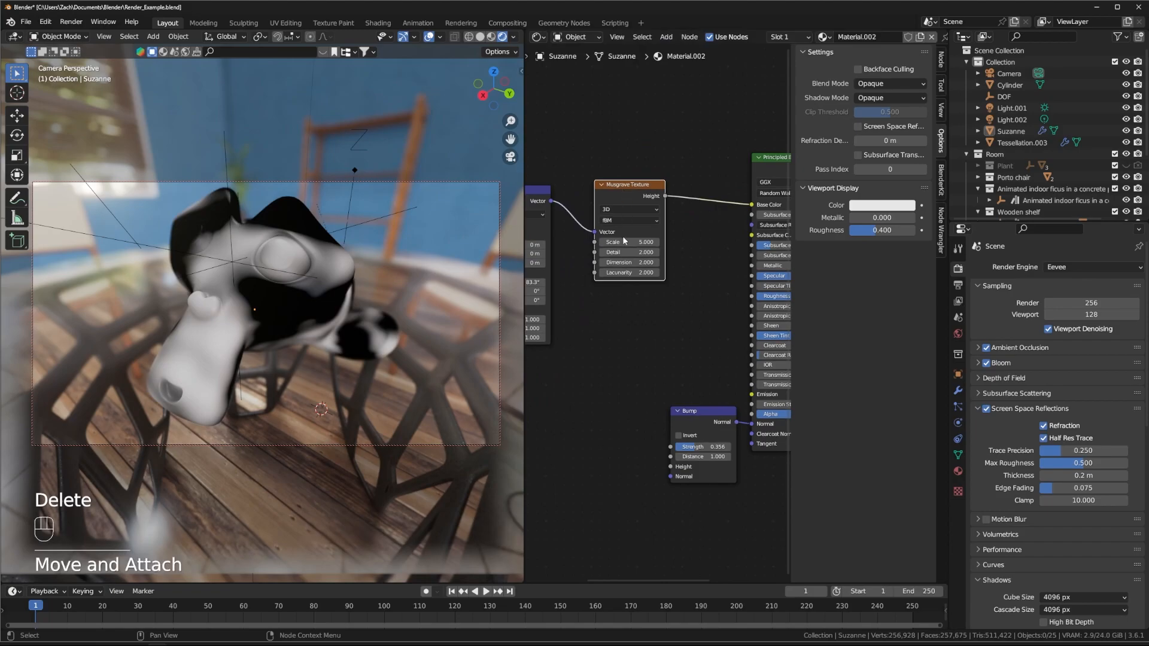
{"action": "mouse_move", "coordinate": [629, 241]}
{"action": "left_mouse_down"}
{"action": "mouse_move", "coordinate": [675, 242]}
{"action": "mouse_move", "coordinate": [635, 262]}
{"action": "mouse_move", "coordinate": [655, 262]}
{"action": "mouse_move", "coordinate": [616, 251]}
{"action": "mouse_move", "coordinate": [629, 252]}
{"action": "mouse_move", "coordinate": [619, 252]}
{"action": "mouse_move", "coordinate": [634, 274]}
{"action": "mouse_move", "coordinate": [628, 242]}
{"action": "mouse_move", "coordinate": [637, 242]}
{"action": "left_mouse_up"}
{"action": "key", "text": "ctrl+z"}
{"action": "left_click", "coordinate": [630, 220]}
{"action": "left_click", "coordinate": [624, 252]}
{"action": "left_click", "coordinate": [618, 186]}
Step: Replace the Musgrave node with a Magic Texture fed by Mapping and driving Base Color
{"action": "key", "text": "Delete"}
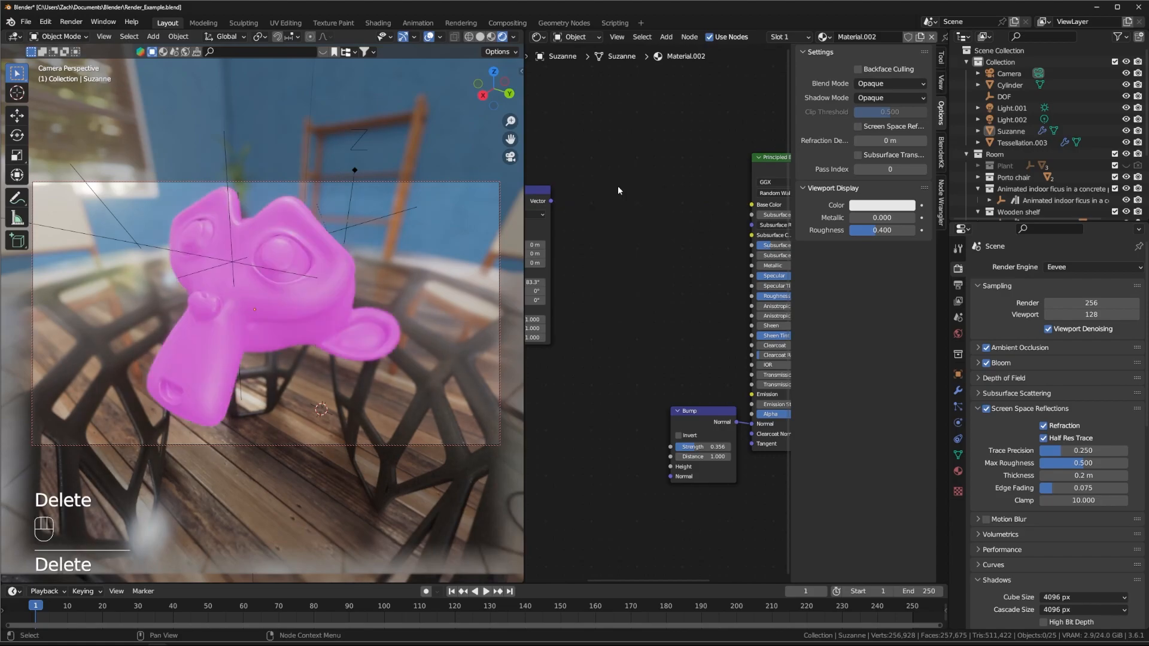
{"action": "key", "text": "shift+a"}
{"action": "mouse_move", "coordinate": [618, 189]}
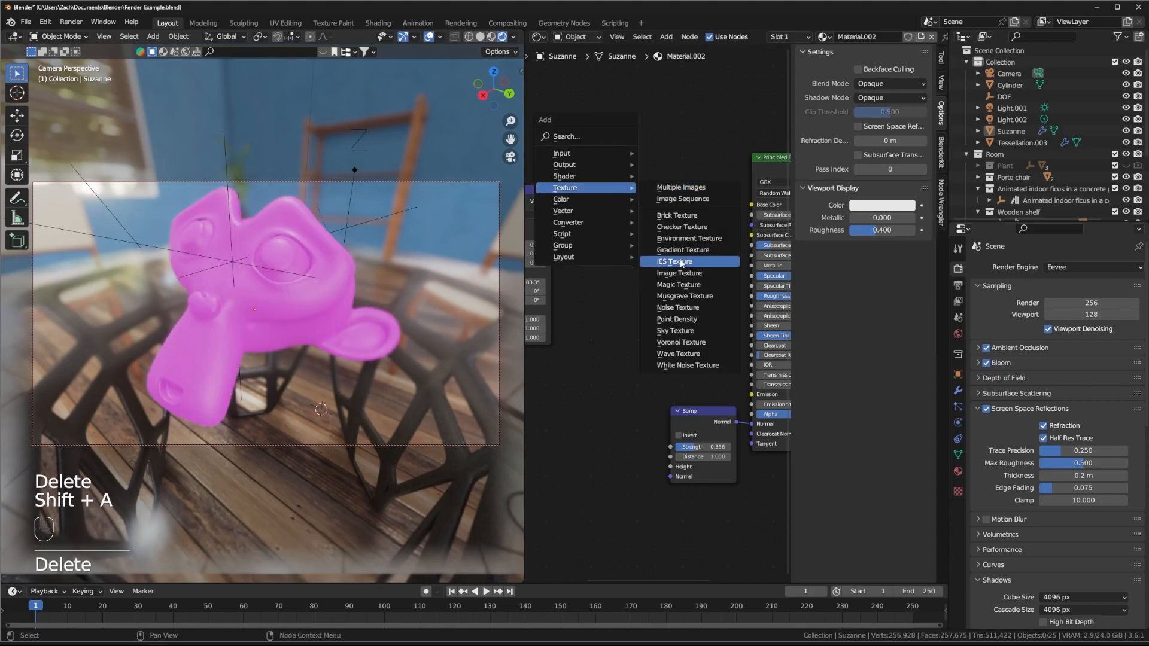
{"action": "left_click", "coordinate": [691, 285]}
{"action": "left_click", "coordinate": [598, 202]}
{"action": "left_click_drag", "start_coordinate": [551, 201], "coordinate": [606, 256]}
{"action": "left_click_drag", "start_coordinate": [676, 221], "coordinate": [752, 204]}
Step: Set the Magic Texture to scale 15.200 and distortion 6.000, and spread out the coordinate nodes
{"action": "middle_click_drag", "start_coordinate": [630, 206], "coordinate": [657, 192]}
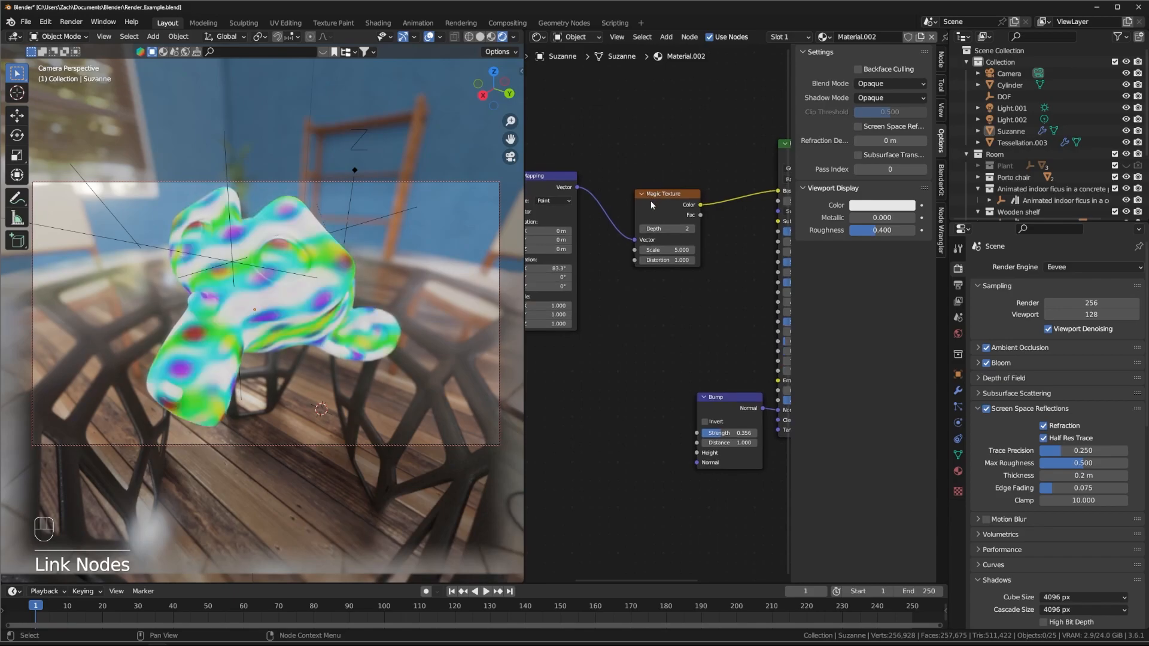
{"action": "left_click_drag", "start_coordinate": [651, 200], "coordinate": [627, 187]}
{"action": "left_click_drag", "start_coordinate": [641, 234], "coordinate": [672, 243]}
{"action": "middle_click_drag", "start_coordinate": [623, 326], "coordinate": [727, 296]}
{"action": "scroll", "coordinate": [741, 307], "scroll_direction": "down", "scroll_amount": 3}
{"action": "left_click_drag", "start_coordinate": [603, 182], "coordinate": [536, 152]}
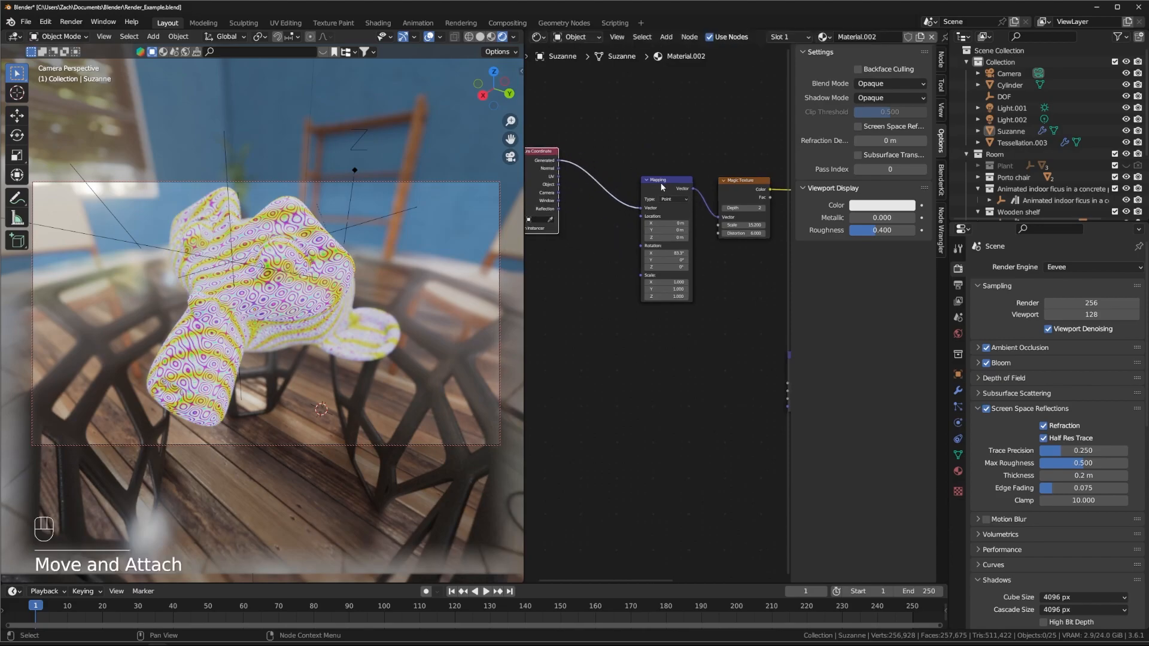
{"action": "left_click_drag", "start_coordinate": [661, 181], "coordinate": [590, 154]}
{"action": "middle_click_drag", "start_coordinate": [654, 244], "coordinate": [615, 228]}
{"action": "key", "text": "shift+a"}
{"action": "mouse_move", "coordinate": [636, 293]}
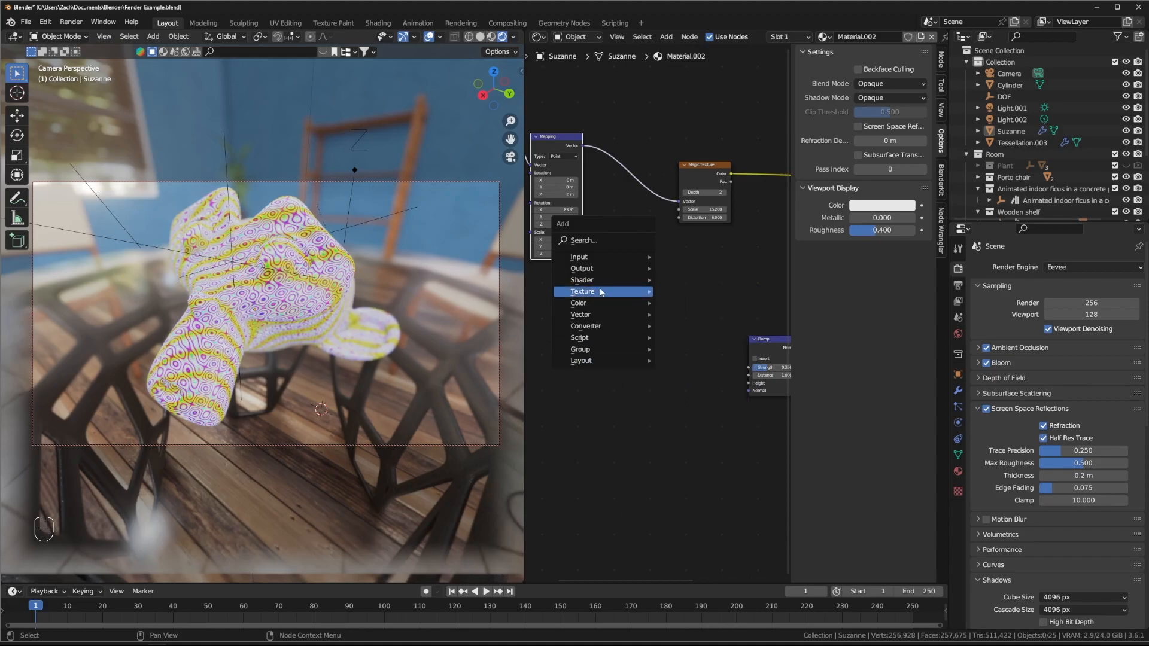
Step: Tidy the Mapping and Magic nodes and add a Noise Texture node
{"action": "left_click_drag", "start_coordinate": [554, 141], "coordinate": [569, 145]}
{"action": "middle_click_drag", "start_coordinate": [641, 236], "coordinate": [655, 249]}
{"action": "left_click_drag", "start_coordinate": [715, 177], "coordinate": [737, 174]}
{"action": "key", "text": "shift+a"}
{"action": "mouse_move", "coordinate": [639, 315]}
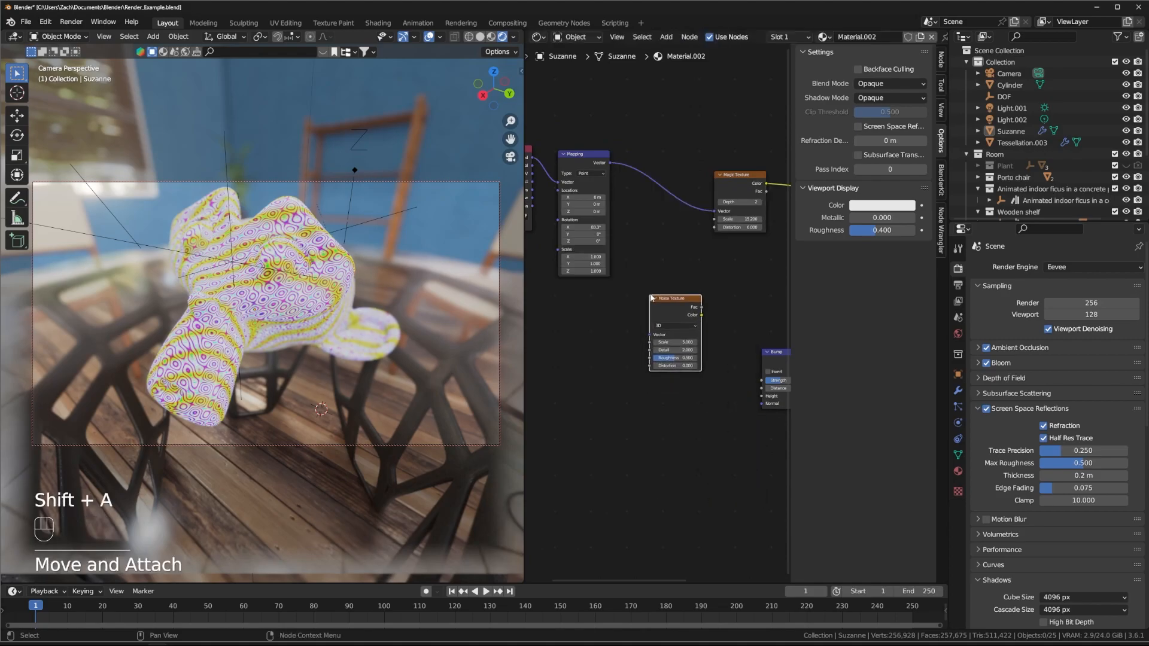
{"action": "left_click", "coordinate": [612, 291]}
Step: Feed the Mapping vector into Noise, and Noise Color into the Magic Texture's Vector
{"action": "left_click_drag", "start_coordinate": [624, 300], "coordinate": [663, 306]}
{"action": "scroll", "coordinate": [653, 307], "scroll_direction": "up", "scroll_amount": 4}
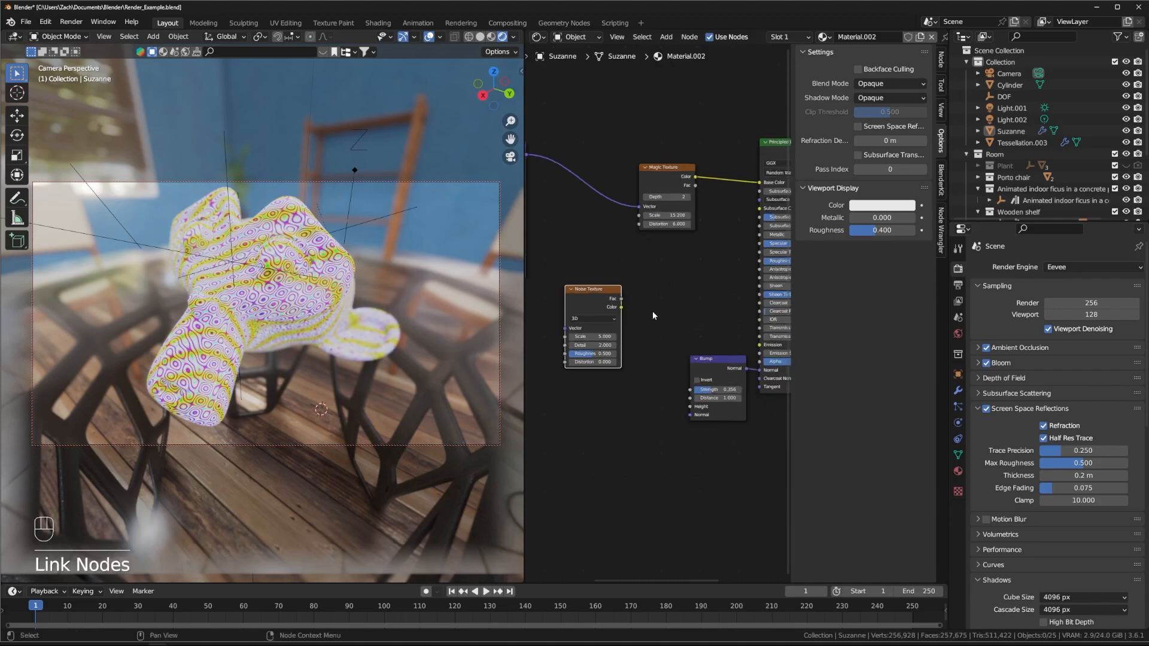
{"action": "middle_click_drag", "start_coordinate": [635, 275], "coordinate": [709, 314]}
{"action": "left_click_drag", "start_coordinate": [651, 335], "coordinate": [657, 312]}
{"action": "left_click_drag", "start_coordinate": [565, 156], "coordinate": [620, 354]}
{"action": "left_click_drag", "start_coordinate": [636, 299], "coordinate": [617, 217]}
{"action": "left_click_drag", "start_coordinate": [671, 246], "coordinate": [718, 223]}
{"action": "left_click_drag", "start_coordinate": [633, 317], "coordinate": [629, 285]}
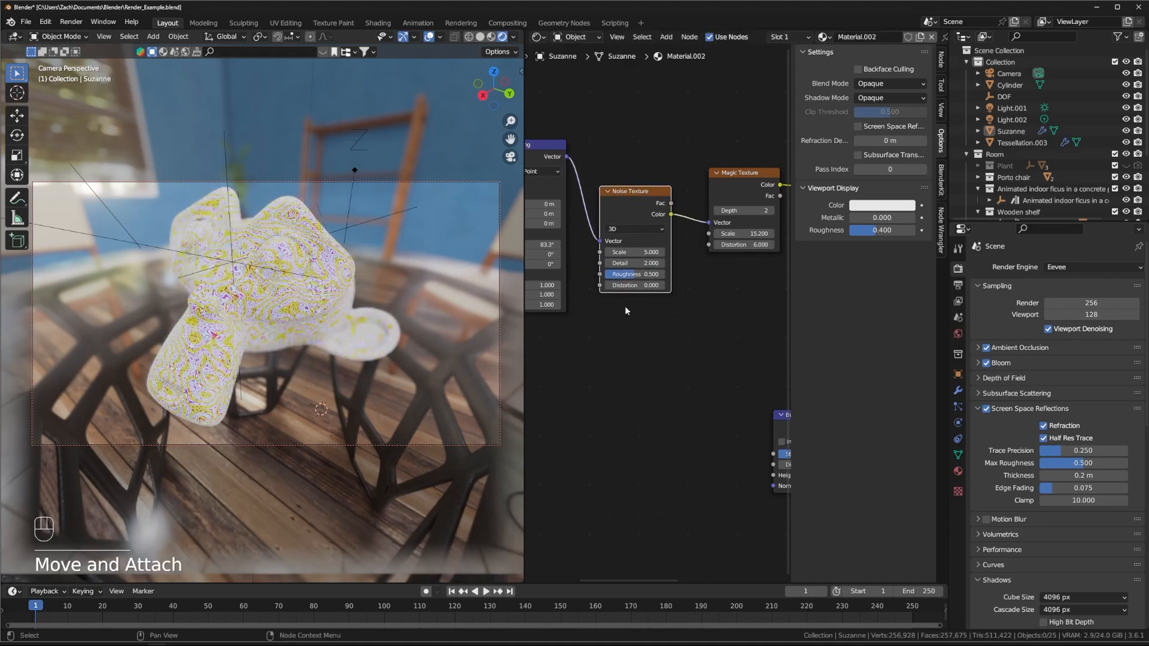
{"action": "scroll", "coordinate": [235, 310], "scroll_direction": "up", "scroll_amount": 4}
{"action": "scroll", "coordinate": [251, 317], "scroll_direction": "down", "scroll_amount": 5}
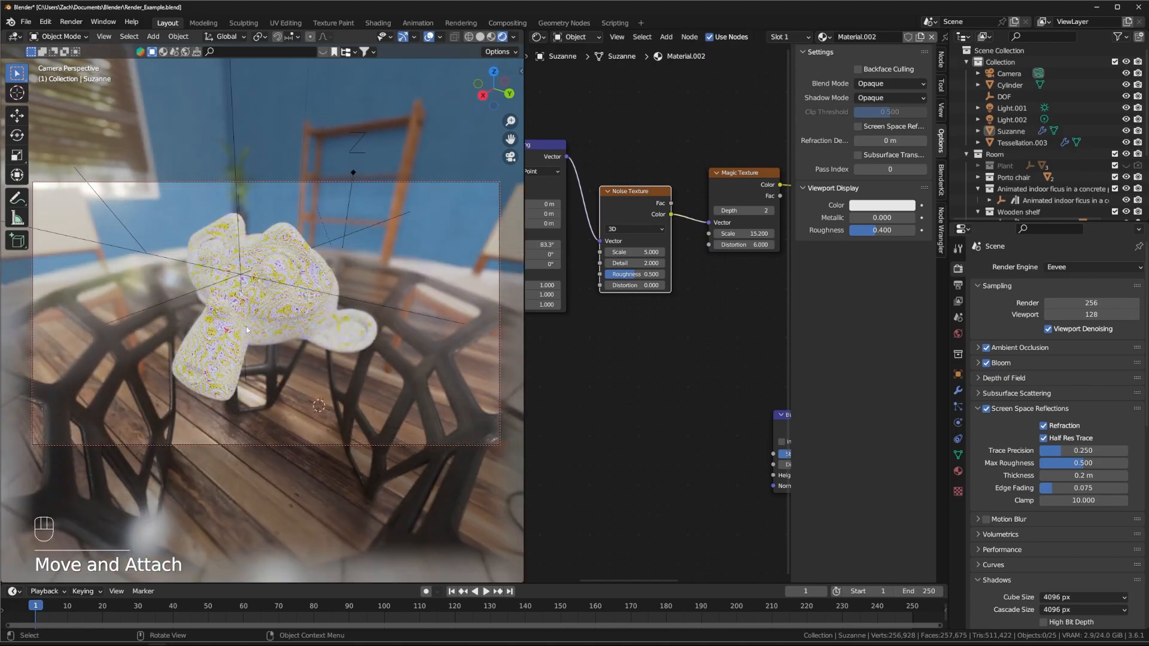
{"action": "scroll", "coordinate": [261, 329], "scroll_direction": "up", "scroll_amount": 3}
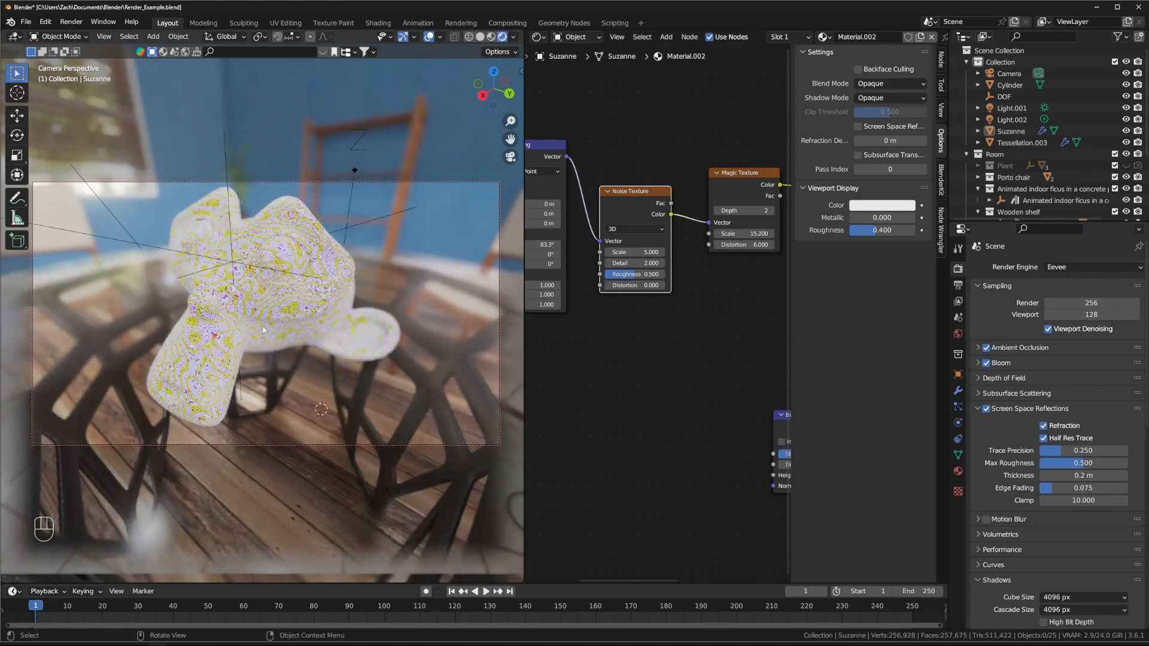
{"action": "scroll", "coordinate": [263, 329], "scroll_direction": "up", "scroll_amount": 2}
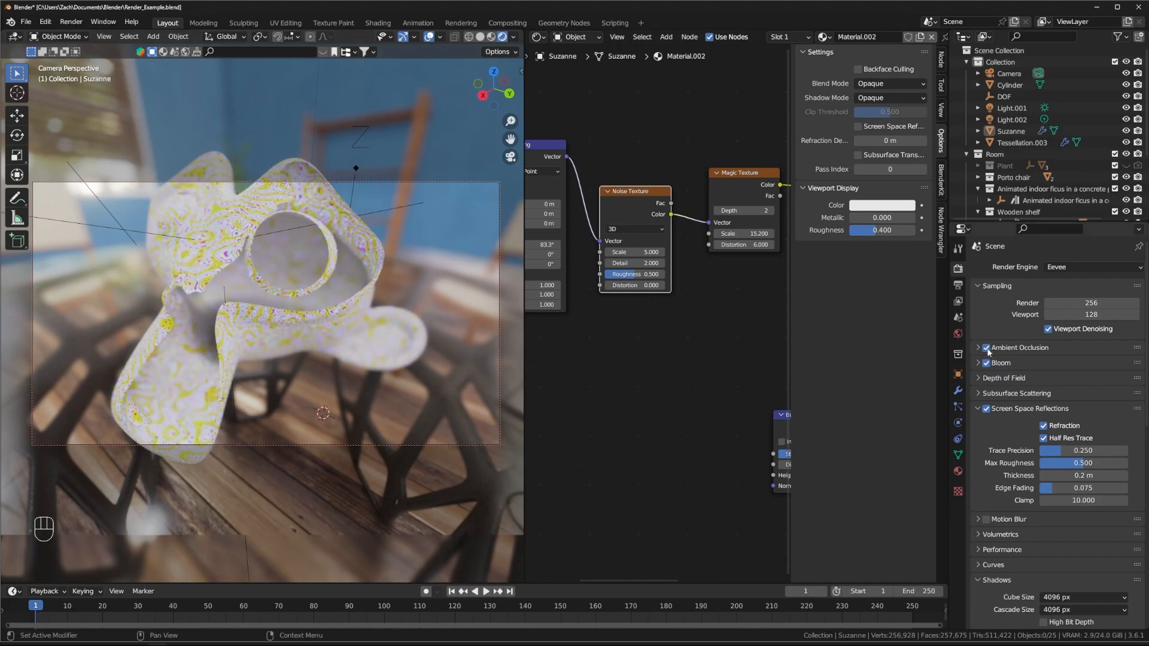
Step: Check the sidebar's view clipping settings and undo the Noise Texture node move
{"action": "key", "text": "n"}
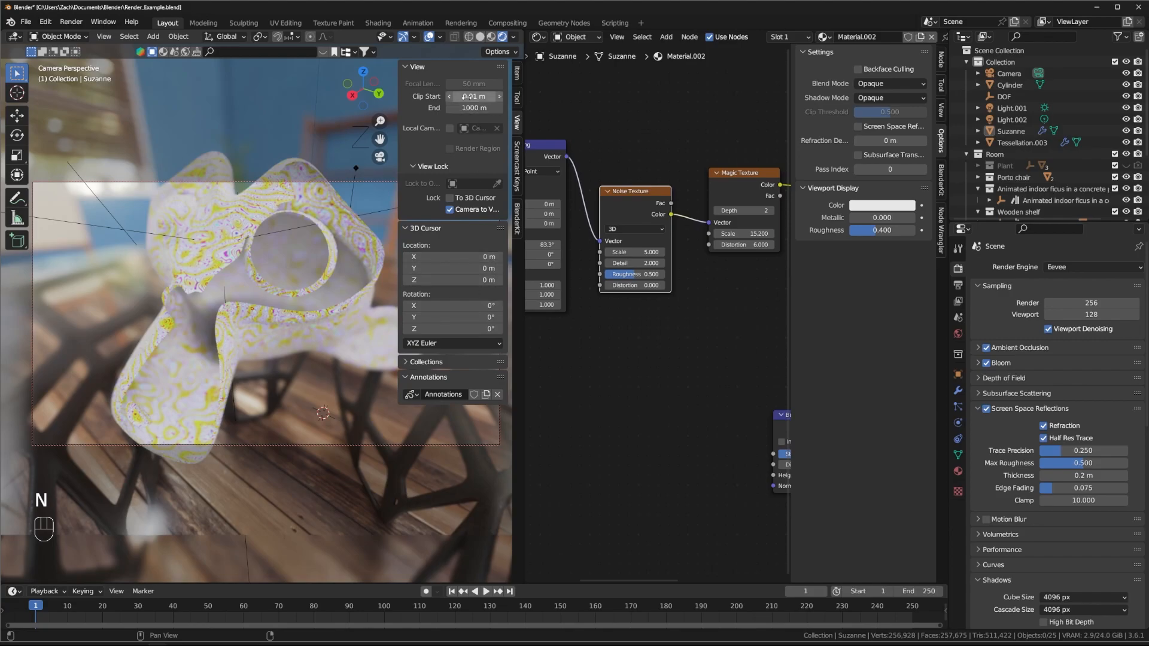
{"action": "key", "text": "n"}
{"action": "key", "text": "n"}
{"action": "left_click_drag", "start_coordinate": [466, 97], "coordinate": [478, 96], "text": "shift"}
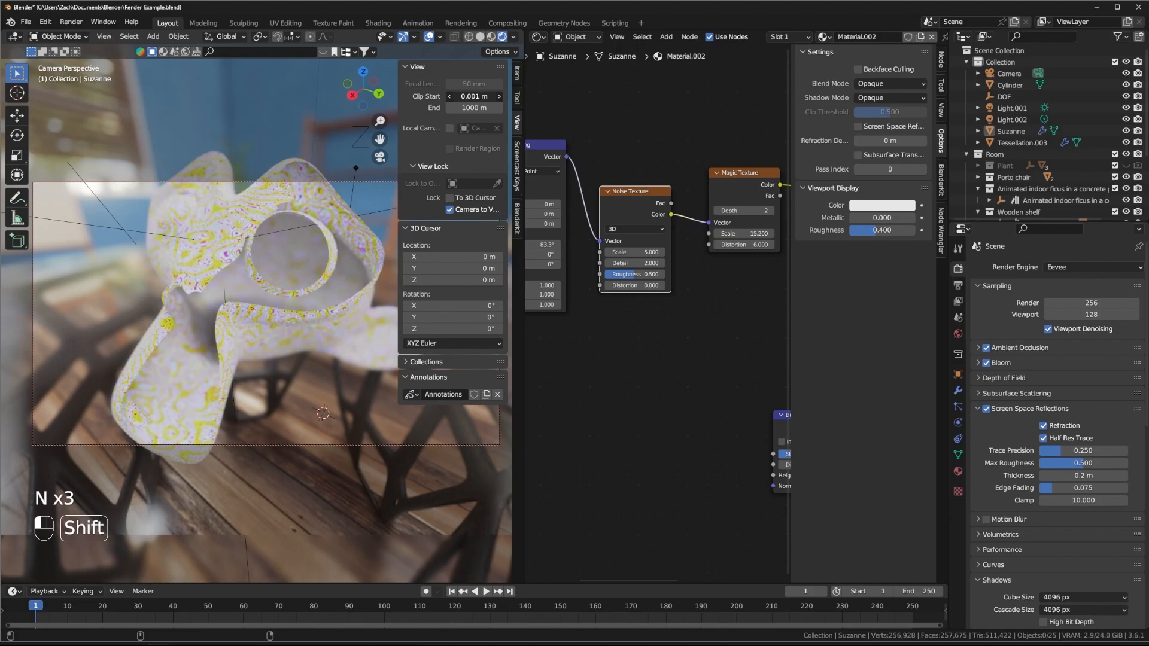
{"action": "key", "text": "ctrl+z"}
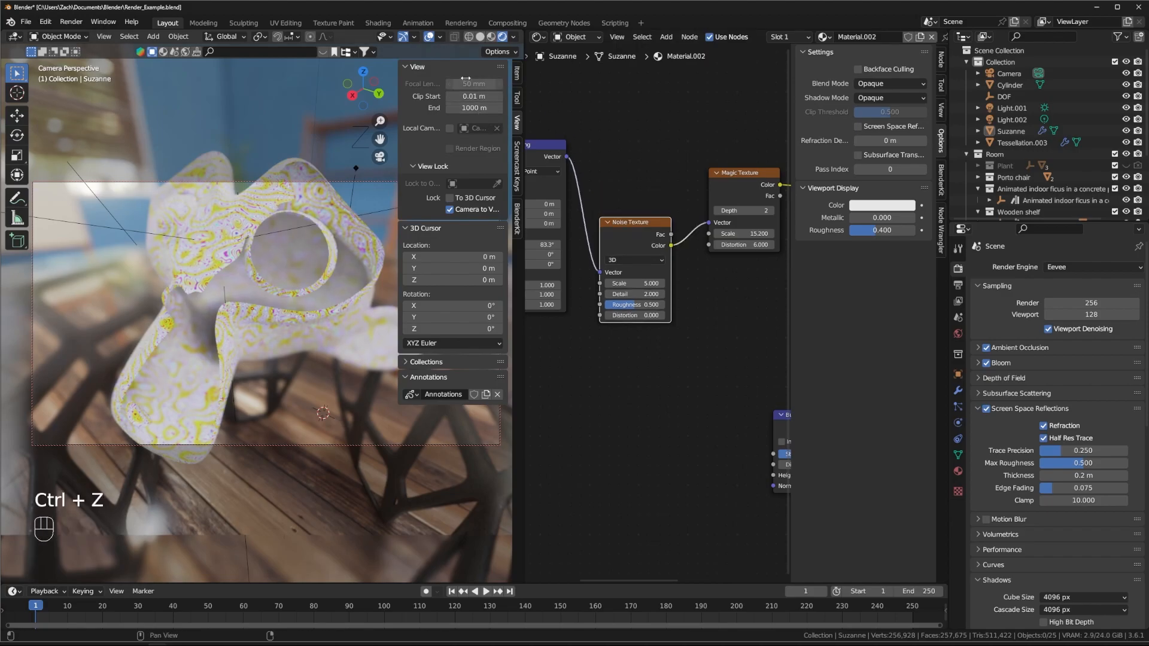
Step: Close the viewport sidebar and select the Camera to show its lens settings
{"action": "key", "text": "m"}
{"action": "key", "text": "n"}
{"action": "scroll", "coordinate": [1017, 363], "scroll_direction": "down", "scroll_amount": 3}
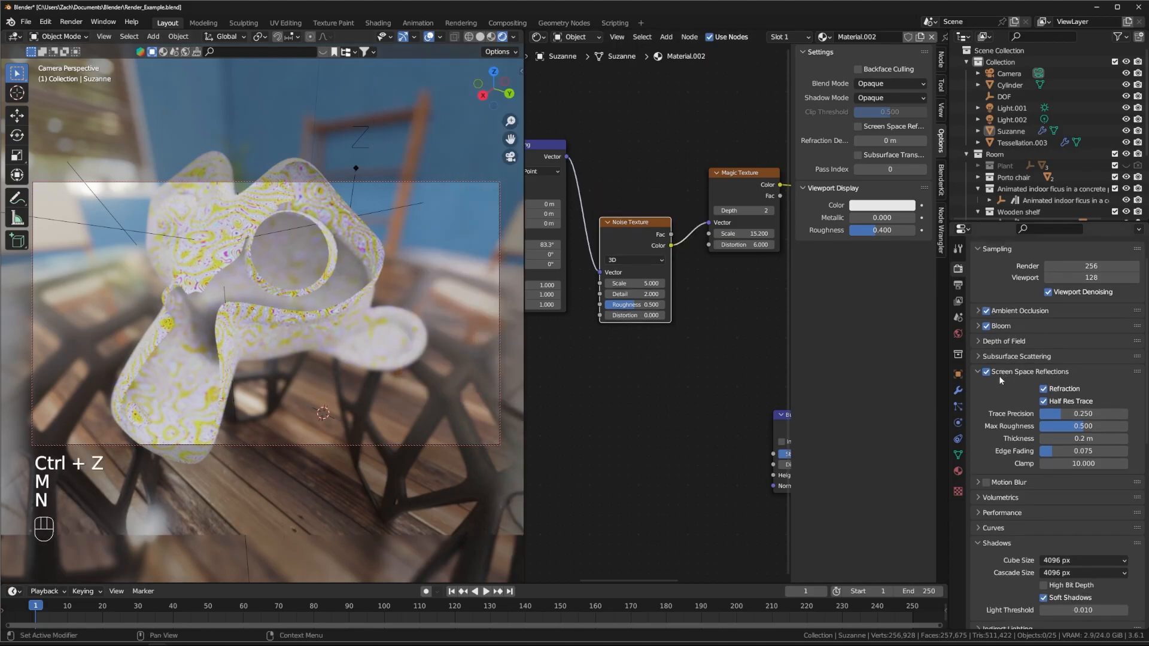
{"action": "left_click", "coordinate": [1038, 73]}
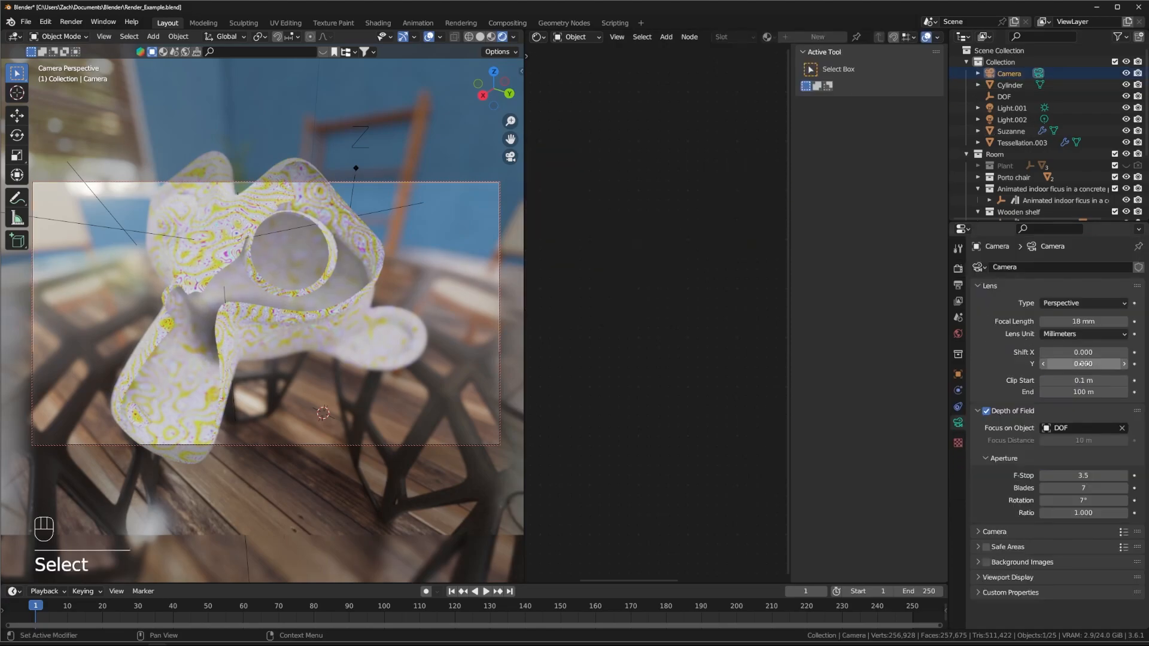
Step: Set the camera clip start to 0.001 m, reframe on Suzanne, and hide the overlays
{"action": "mouse_move", "coordinate": [1079, 382]}
{"action": "left_mouse_down", "text": "shift"}
{"action": "mouse_move", "coordinate": [1096, 382]}
{"action": "mouse_move", "coordinate": [1062, 383]}
{"action": "left_mouse_up", "text": "shift"}
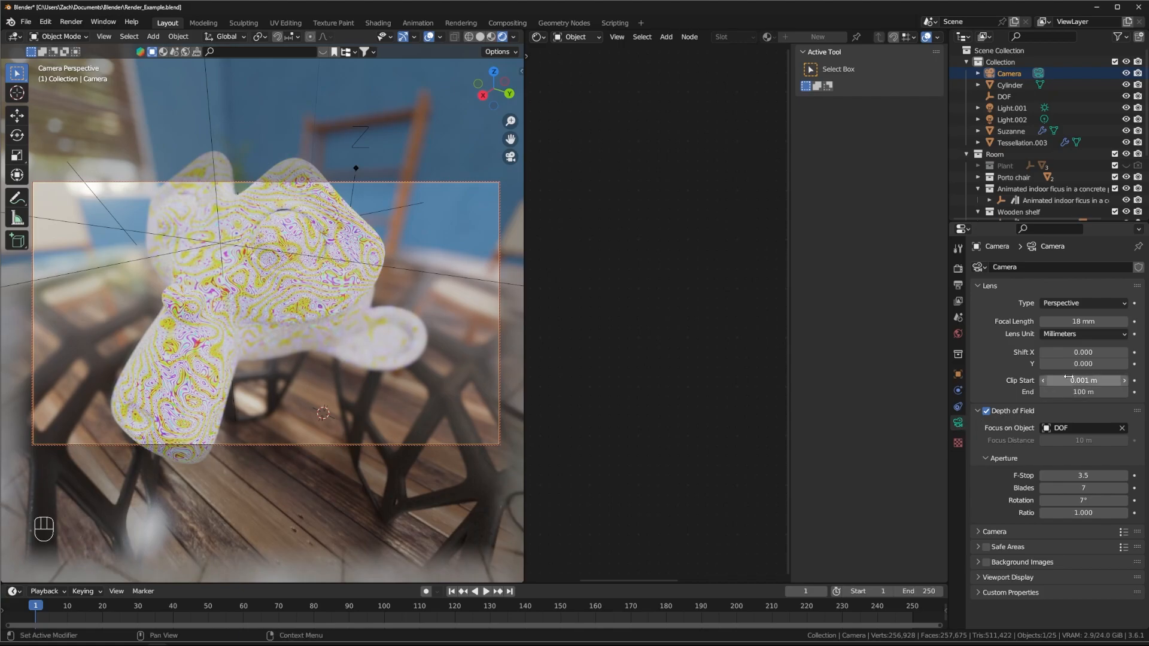
{"action": "scroll", "coordinate": [290, 316], "scroll_direction": "up", "scroll_amount": 4}
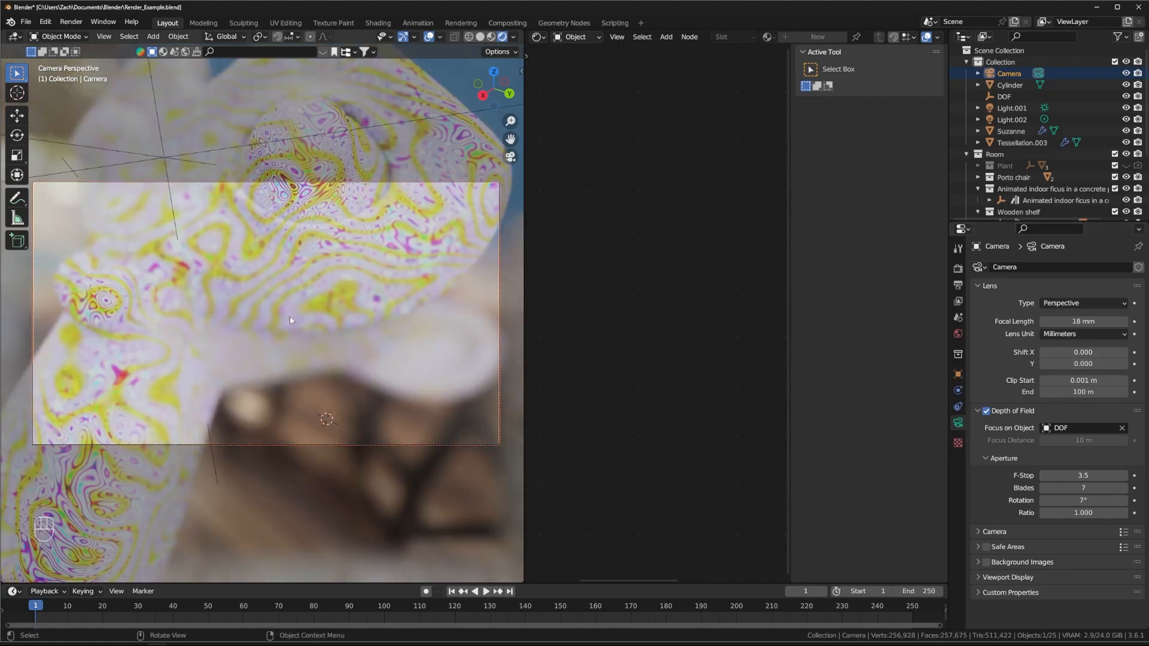
{"action": "scroll", "coordinate": [290, 319], "scroll_direction": "down", "scroll_amount": 3}
{"action": "mouse_move", "coordinate": [291, 319]}
{"action": "middle_mouse_down", "text": "shift"}
{"action": "mouse_move", "coordinate": [292, 341]}
{"action": "mouse_move", "coordinate": [292, 330]}
{"action": "middle_mouse_up", "text": "shift"}
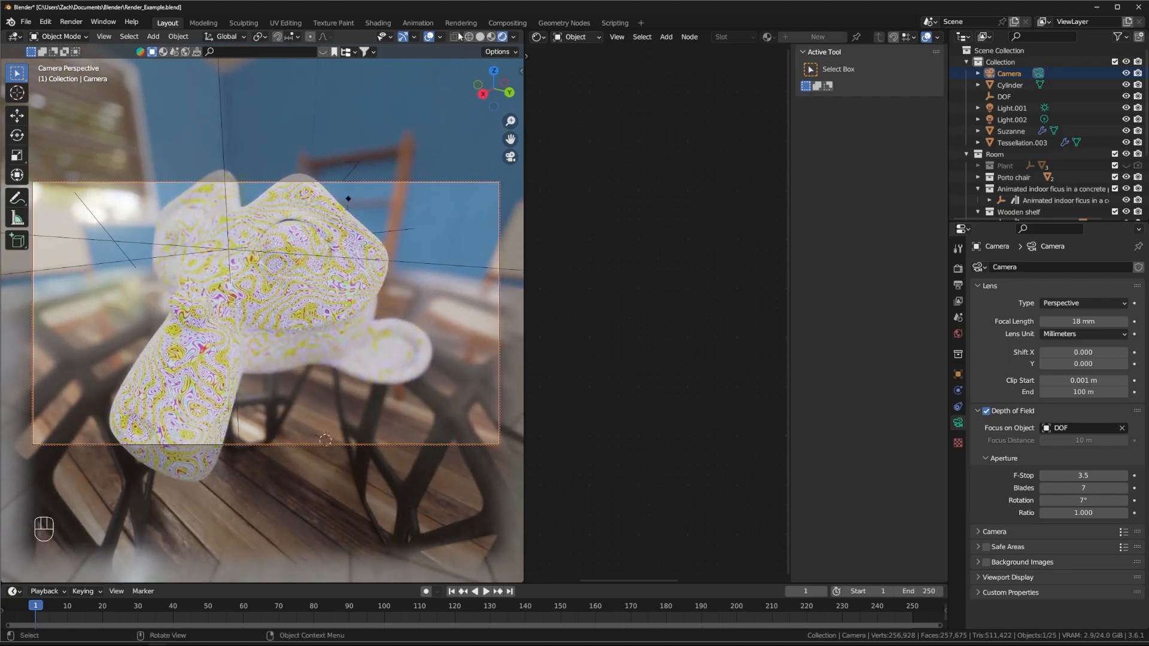
{"action": "left_click", "coordinate": [429, 37]}
Step: Raise the camera F-Stop from 3.5 to 12.4
{"action": "scroll", "coordinate": [273, 306], "scroll_direction": "up", "scroll_amount": 5}
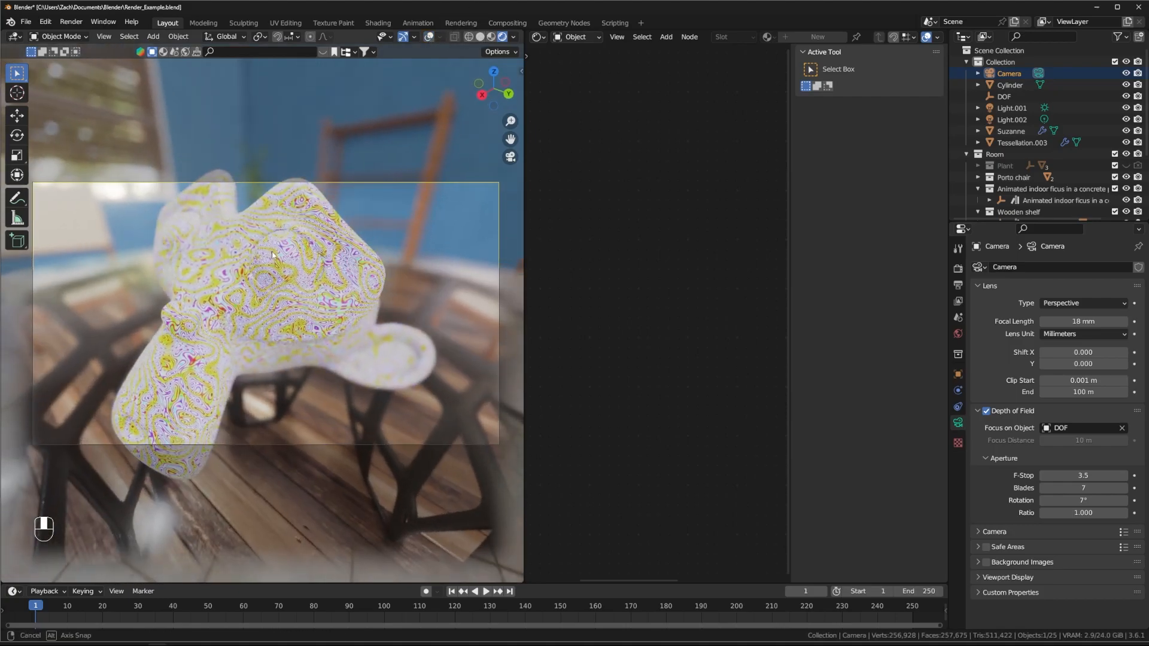
{"action": "scroll", "coordinate": [275, 305], "scroll_direction": "down", "scroll_amount": 3}
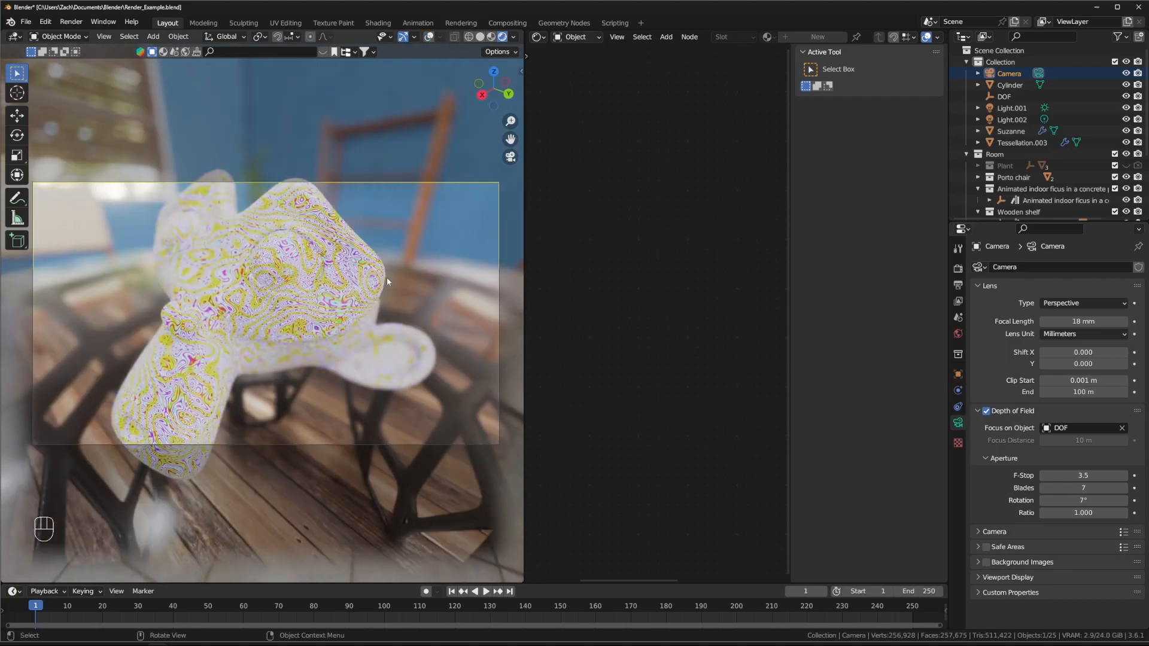
{"action": "left_click_drag", "start_coordinate": [1084, 476], "coordinate": [1130, 476], "text": "shift"}
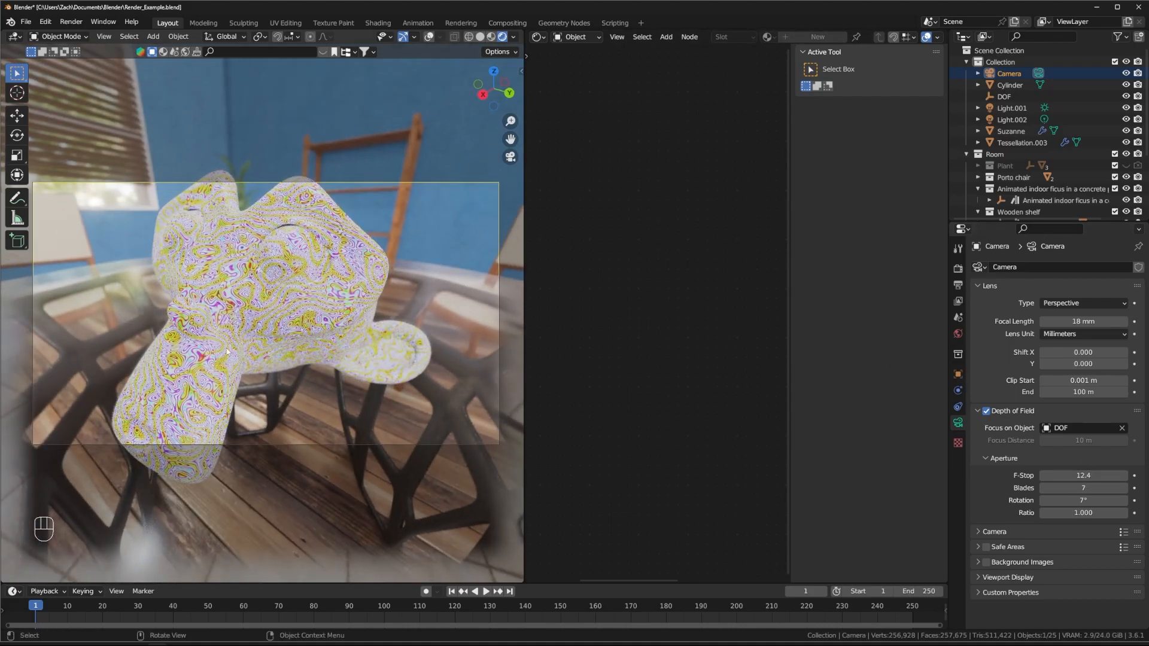
{"action": "scroll", "coordinate": [221, 355], "scroll_direction": "up", "scroll_amount": 3}
Step: Select Suzanne, rearrange her texture nodes, and set the Noise Texture scale to 4.760
{"action": "left_click", "coordinate": [328, 242]}
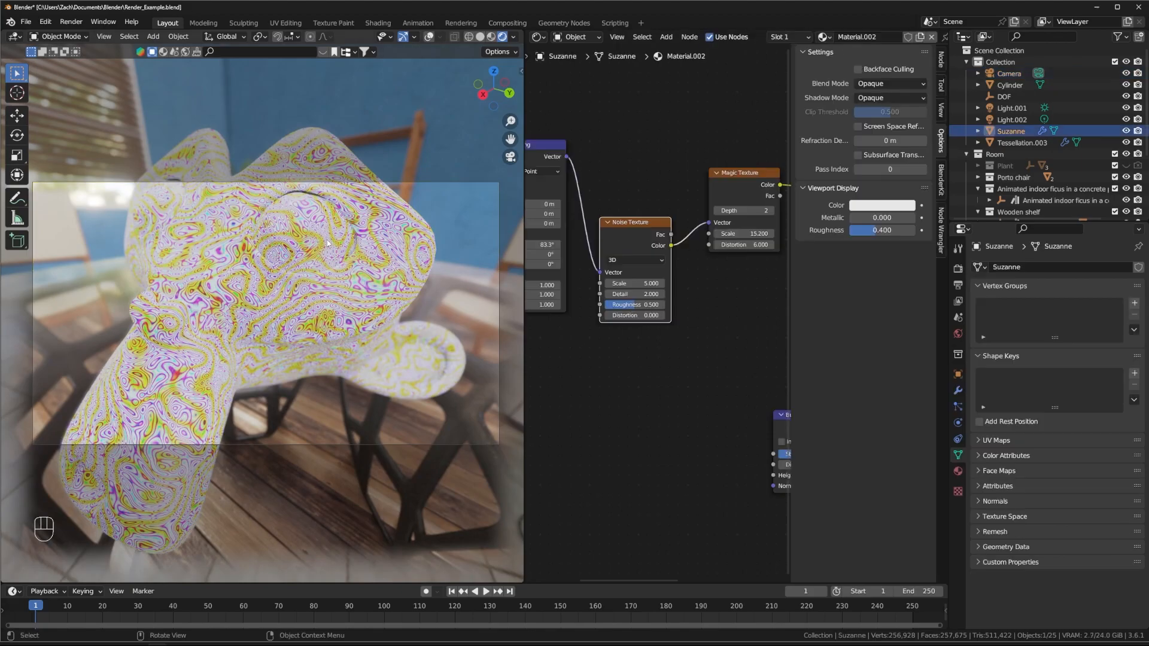
{"action": "left_click_drag", "start_coordinate": [664, 265], "coordinate": [646, 265], "text": "shift"}
{"action": "left_click_drag", "start_coordinate": [672, 203], "coordinate": [683, 194]}
{"action": "mouse_move", "coordinate": [558, 125]}
{"action": "left_mouse_down"}
{"action": "mouse_move", "coordinate": [590, 129]}
{"action": "mouse_move", "coordinate": [563, 132]}
{"action": "left_mouse_up"}
{"action": "middle_click_drag", "start_coordinate": [667, 204], "coordinate": [692, 193]}
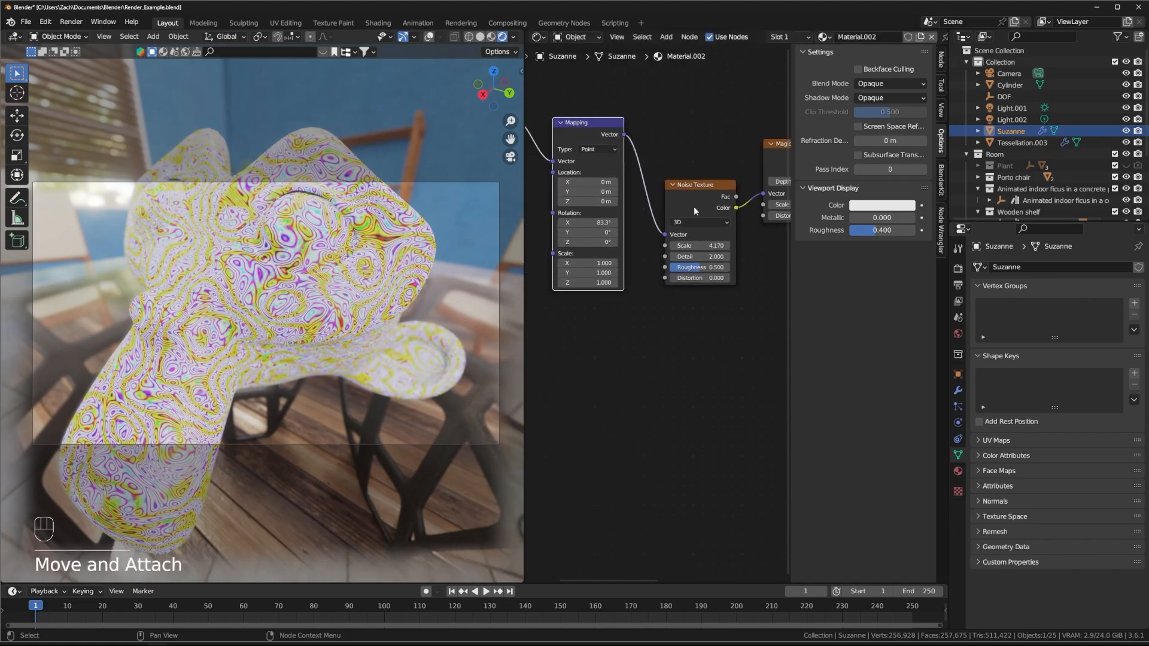
{"action": "middle_click_drag", "start_coordinate": [577, 162], "coordinate": [633, 173]}
{"action": "left_click_drag", "start_coordinate": [542, 118], "coordinate": [564, 133]}
{"action": "middle_click_drag", "start_coordinate": [700, 134], "coordinate": [602, 118]}
{"action": "left_click_drag", "start_coordinate": [660, 182], "coordinate": [655, 158]}
{"action": "left_click_drag", "start_coordinate": [661, 217], "coordinate": [562, 228], "text": "shift"}
{"action": "mouse_move", "coordinate": [660, 220]}
{"action": "left_mouse_down", "text": "shift"}
{"action": "mouse_move", "coordinate": [637, 220]}
{"action": "mouse_move", "coordinate": [663, 217]}
{"action": "left_mouse_up", "text": "shift"}
{"action": "middle_click_drag", "start_coordinate": [701, 268], "coordinate": [586, 313]}
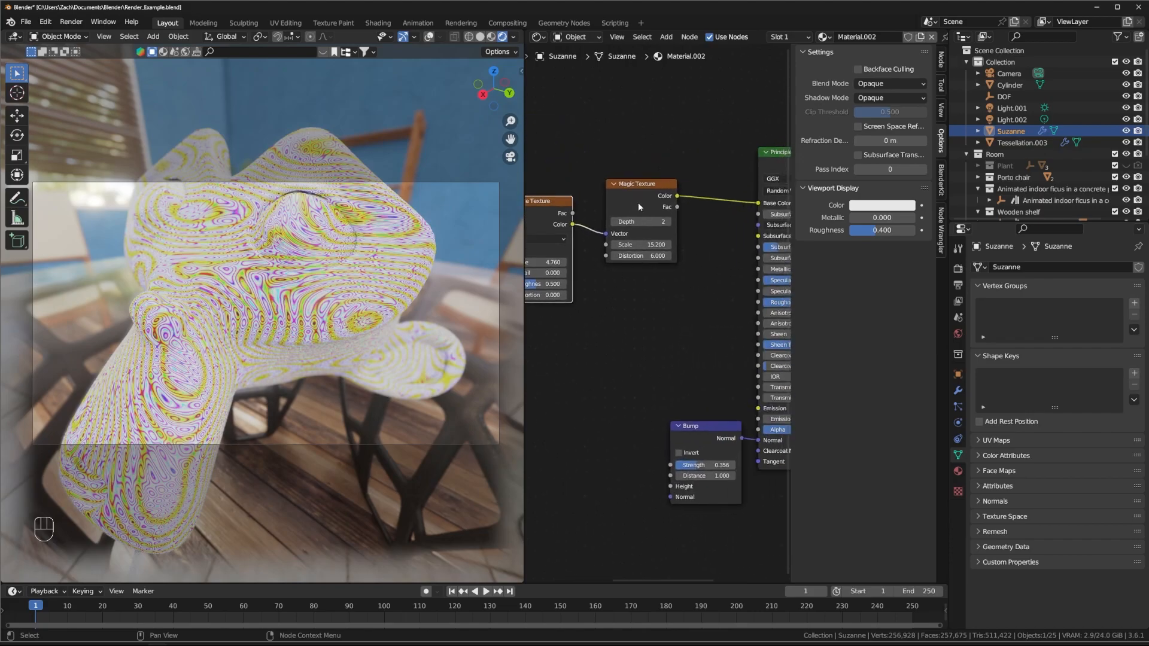
Step: Set Magic Texture distortion to 1.610 and disconnect it from Base Color
{"action": "left_click_drag", "start_coordinate": [641, 184], "coordinate": [623, 175]}
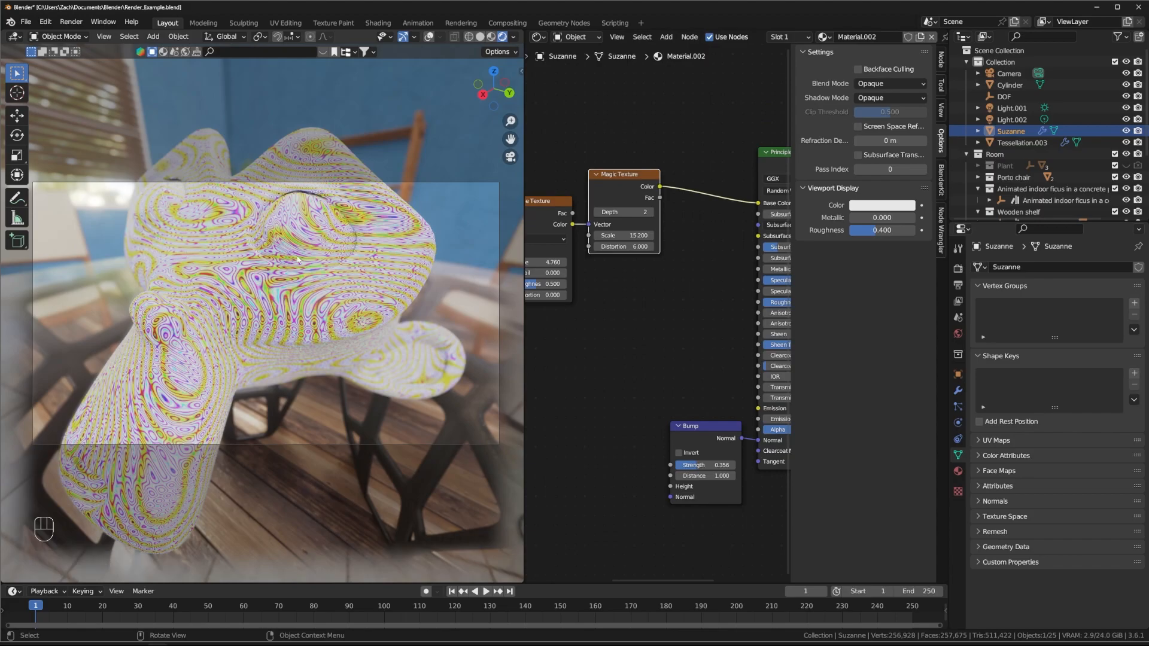
{"action": "middle_click_drag", "start_coordinate": [683, 283], "coordinate": [686, 283]}
{"action": "left_click_drag", "start_coordinate": [635, 247], "coordinate": [723, 254], "text": "shift"}
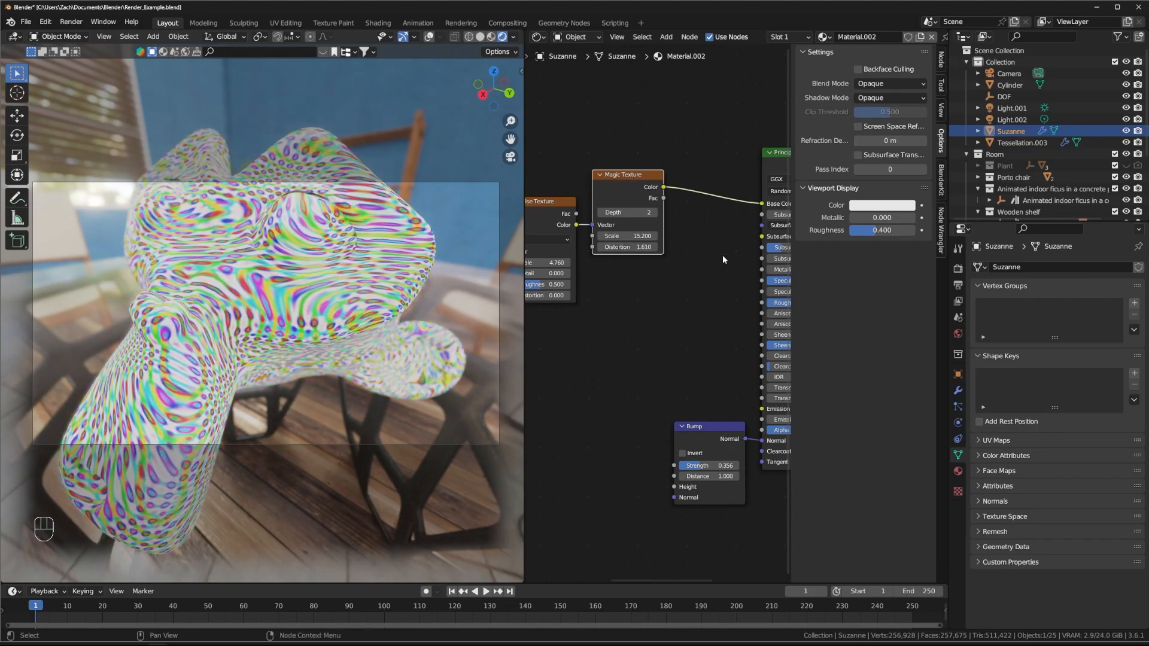
{"action": "middle_click_drag", "start_coordinate": [719, 234], "coordinate": [673, 217]}
{"action": "left_click_drag", "start_coordinate": [713, 187], "coordinate": [619, 182]}
Step: Briefly link Magic Fac to Base Color, remove it, then lower Bump strength to 0.348
{"action": "left_click", "coordinate": [619, 179]}
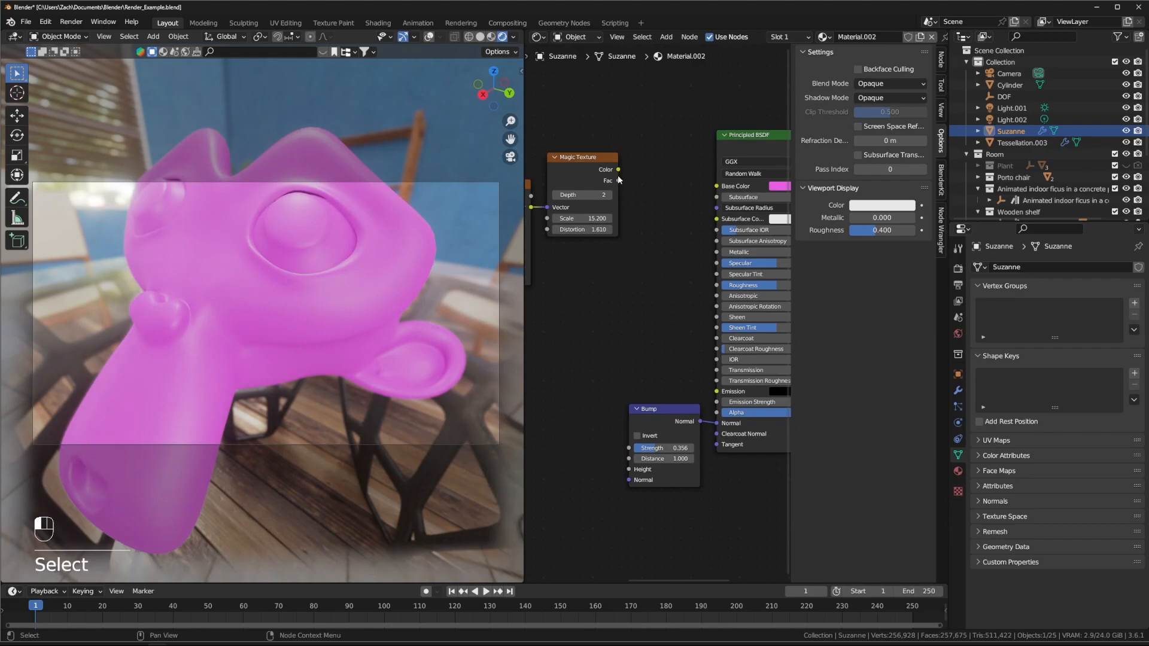
{"action": "left_click_drag", "start_coordinate": [620, 181], "coordinate": [713, 188]}
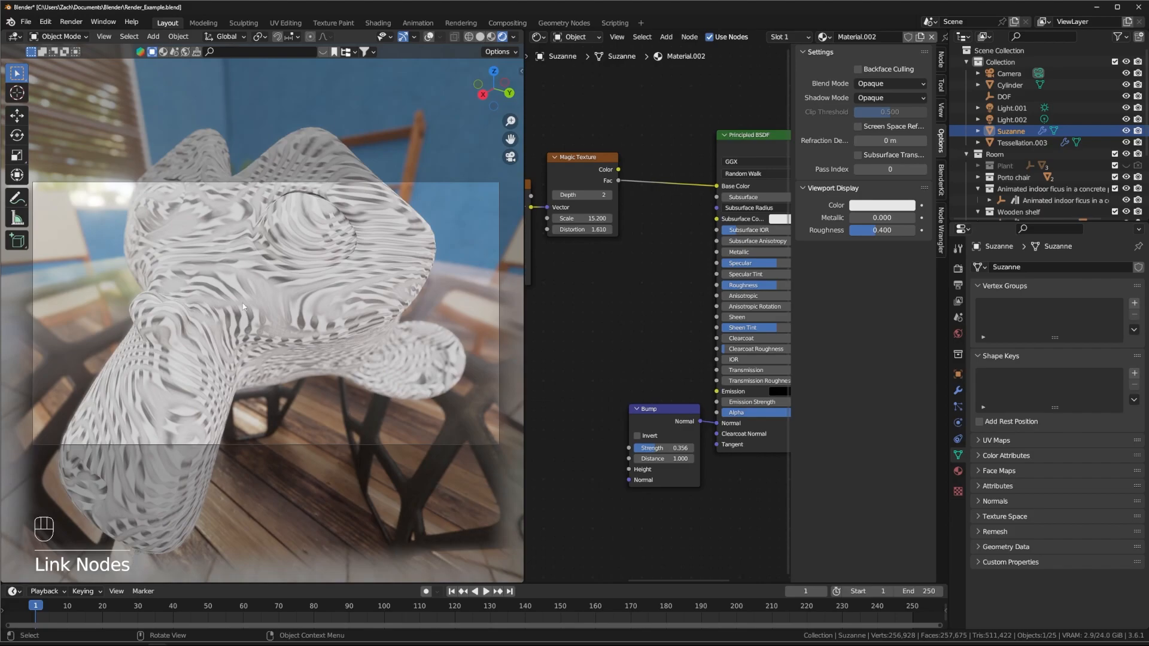
{"action": "left_click_drag", "start_coordinate": [617, 180], "coordinate": [615, 175]}
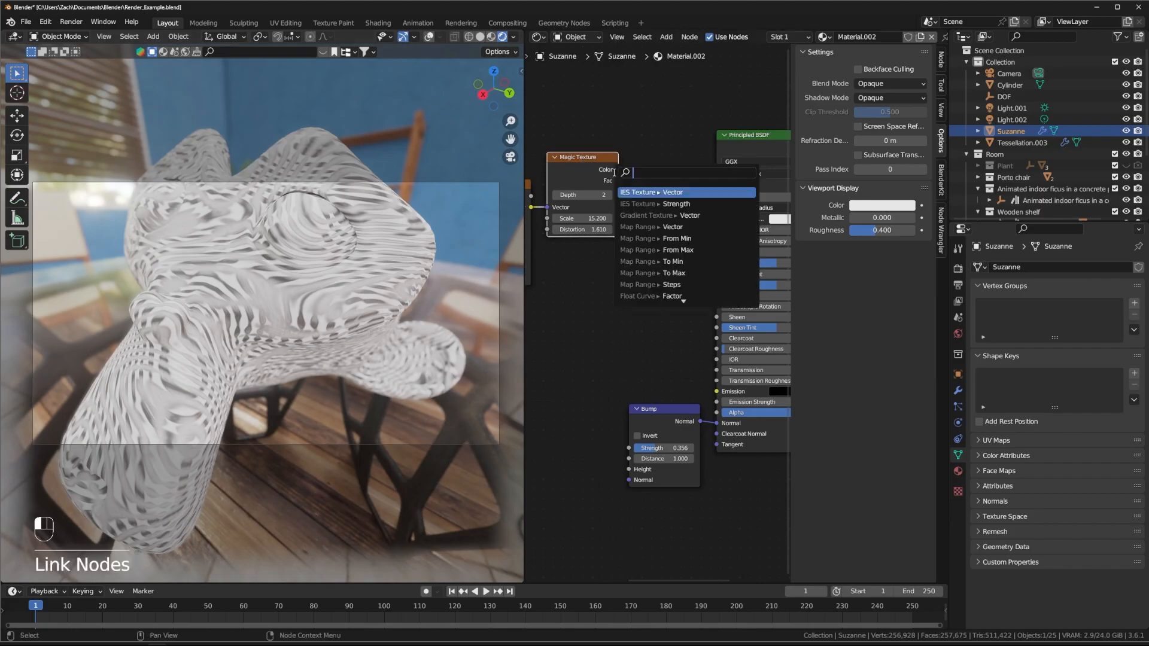
{"action": "left_click_drag", "start_coordinate": [716, 189], "coordinate": [627, 473]}
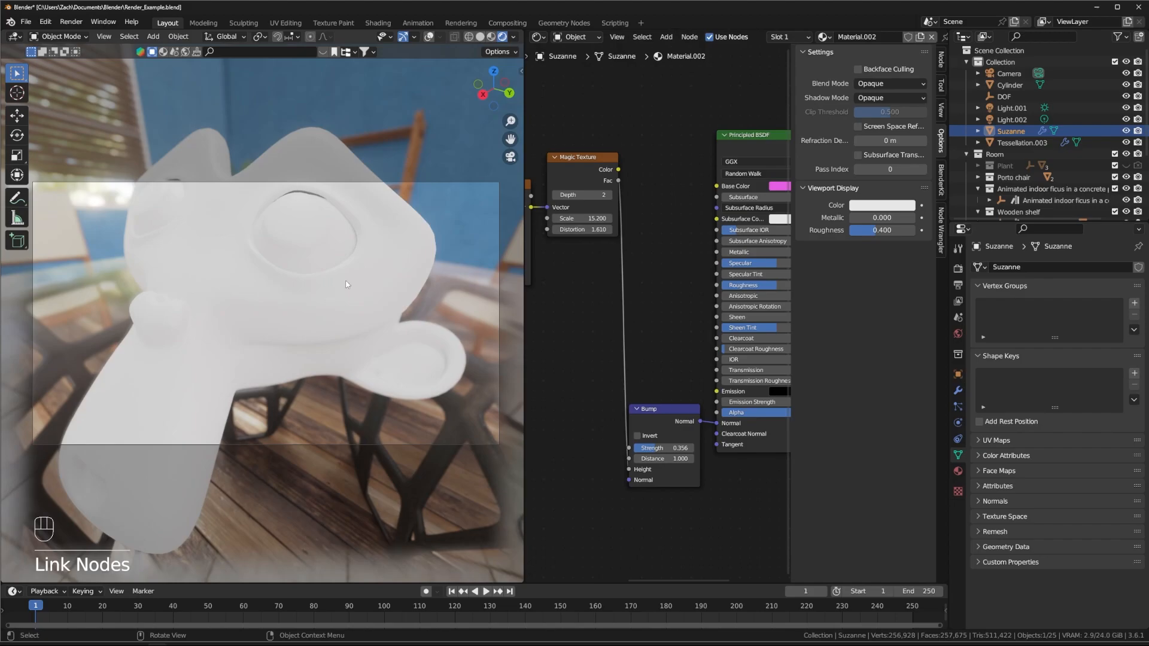
{"action": "middle_click_drag", "start_coordinate": [213, 243], "coordinate": [307, 315]}
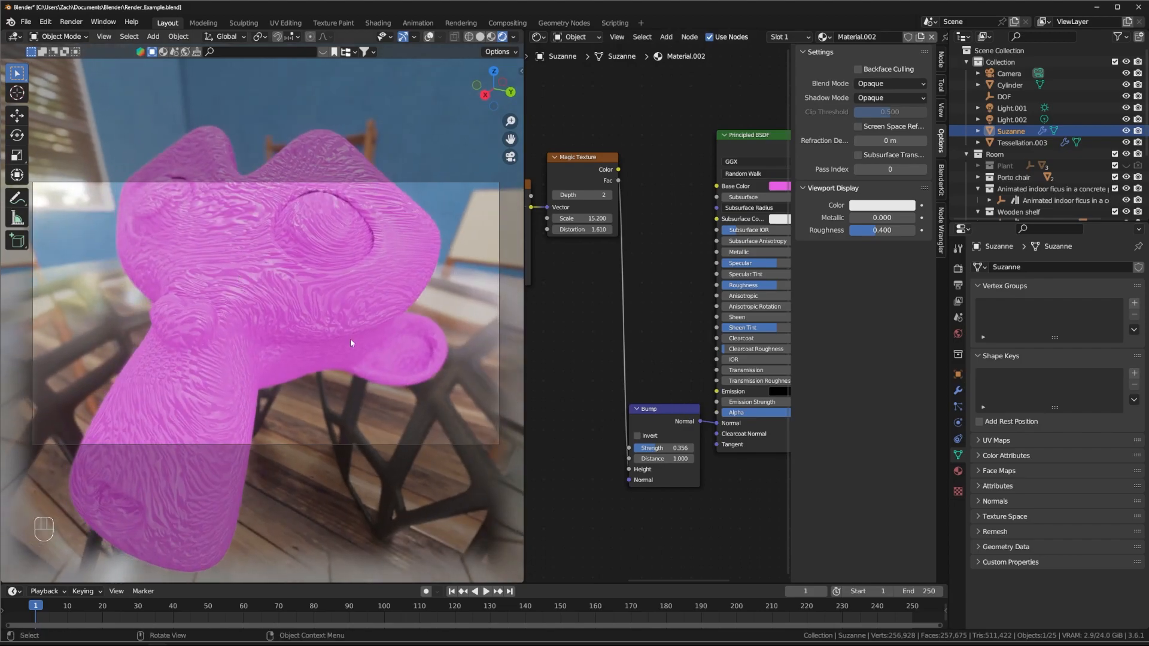
{"action": "key", "text": "shift"}
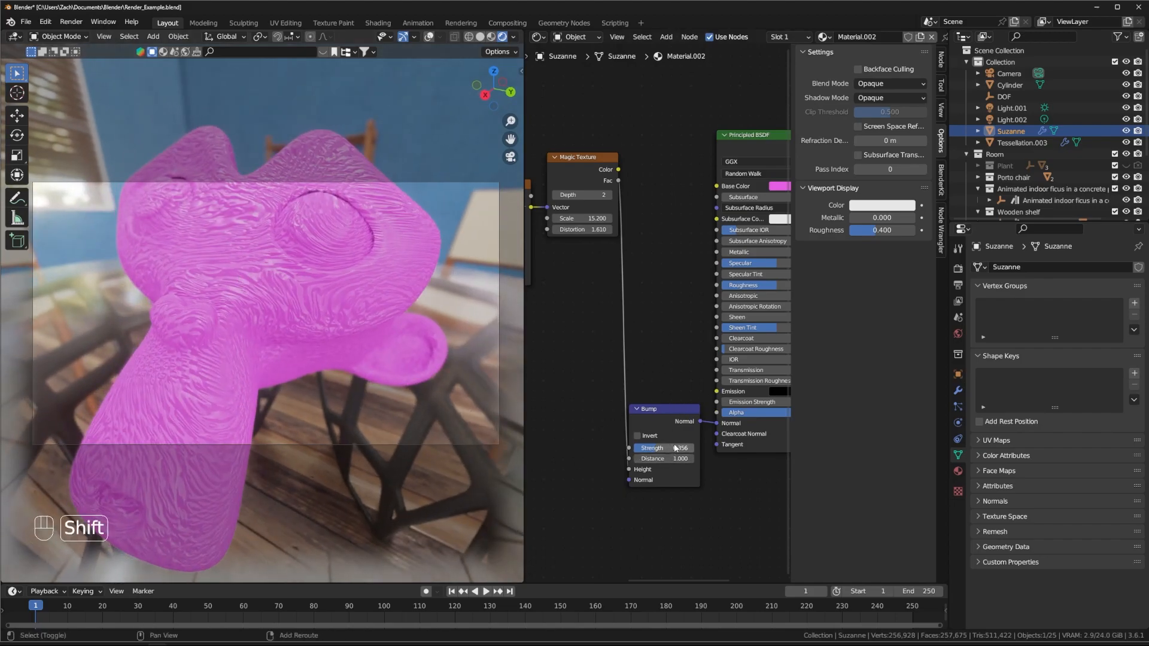
{"action": "left_click_drag", "start_coordinate": [648, 448], "coordinate": [659, 448], "text": "shift"}
Step: Connect the Magic Texture's Fac to both Metallic and Roughness
{"action": "left_click_drag", "start_coordinate": [619, 181], "coordinate": [716, 252]}
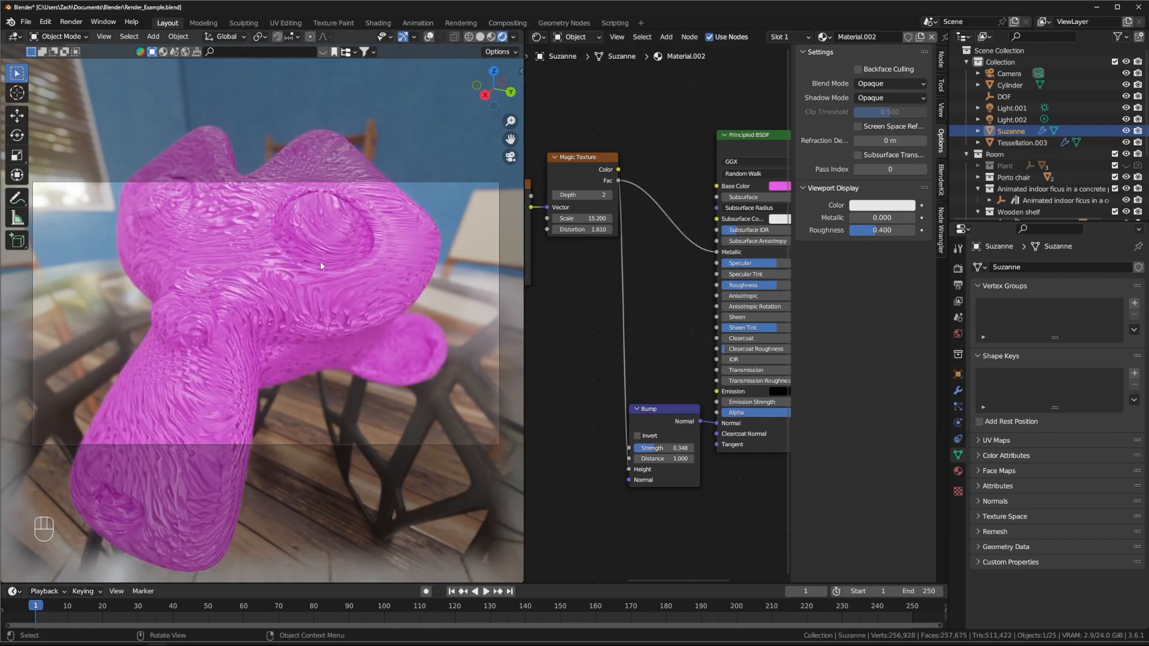
{"action": "left_click_drag", "start_coordinate": [622, 187], "coordinate": [636, 219]}
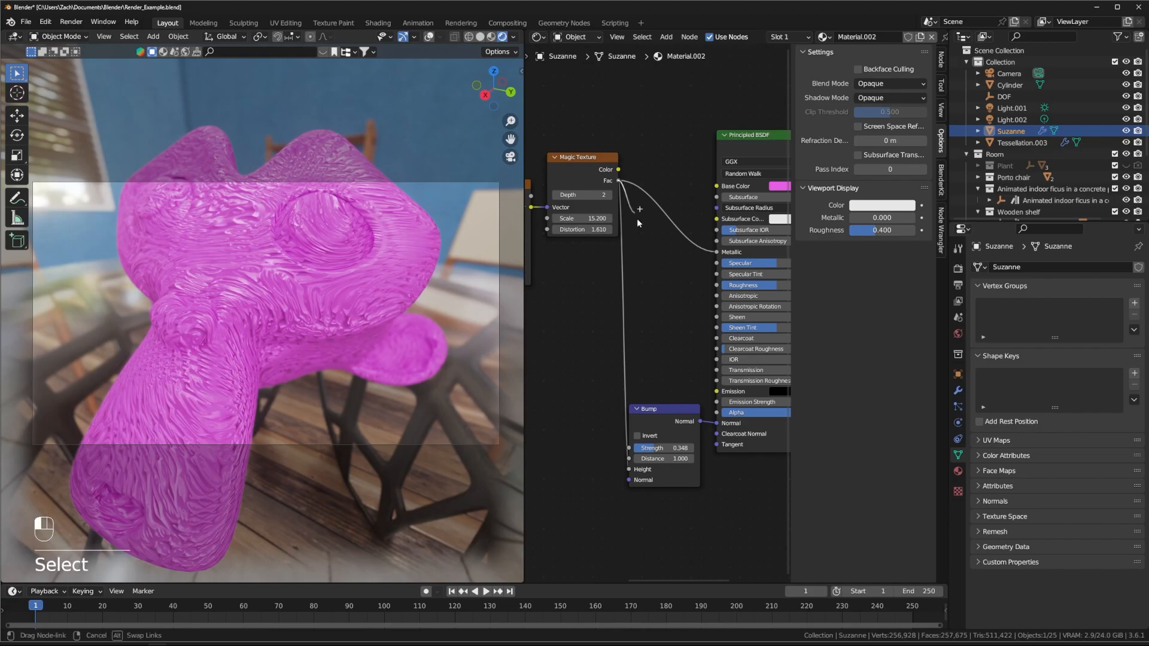
{"action": "left_click_drag", "start_coordinate": [692, 299], "coordinate": [716, 285]}
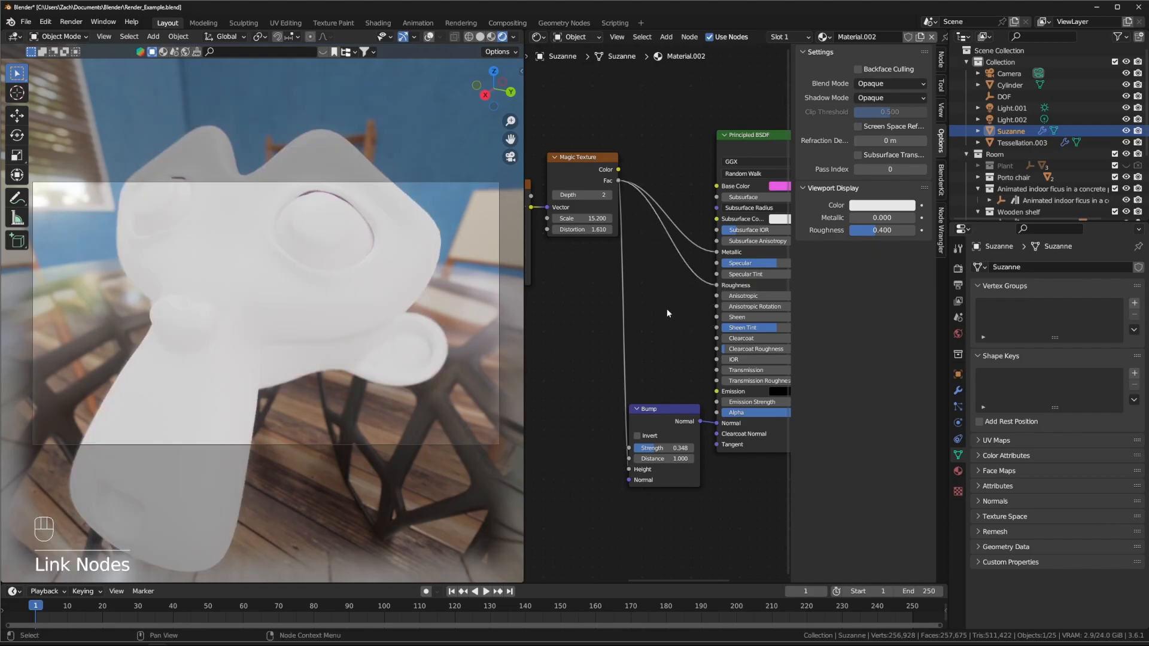
Step: Set the Magic Texture depth to 3 and lower its scale to 8.240
{"action": "middle_click_drag", "start_coordinate": [566, 347], "coordinate": [624, 342]}
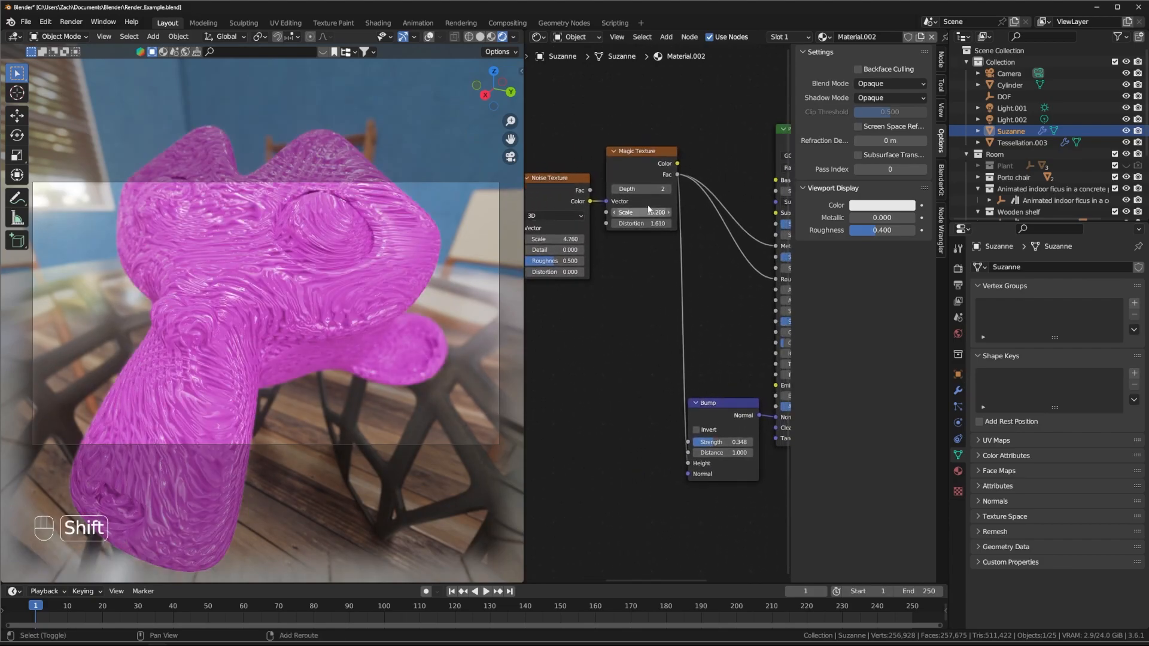
{"action": "left_click_drag", "start_coordinate": [645, 190], "coordinate": [654, 190], "text": "shift"}
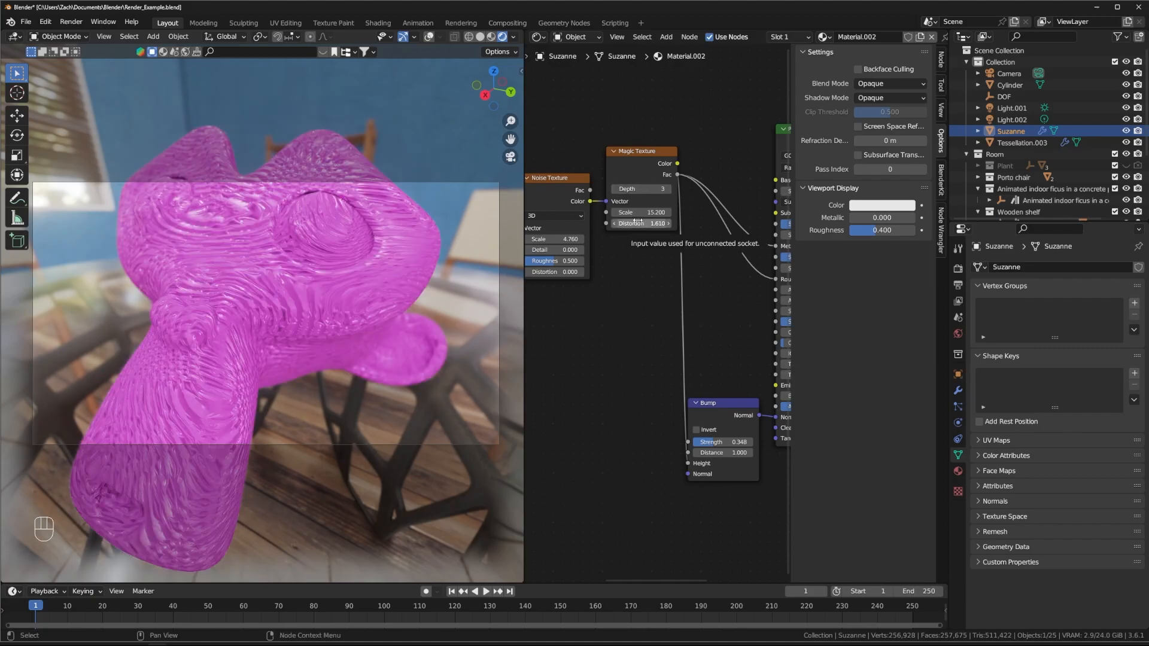
{"action": "left_click_drag", "start_coordinate": [643, 212], "coordinate": [599, 212], "text": "shift"}
{"action": "middle_click_drag", "start_coordinate": [657, 306], "coordinate": [816, 307]}
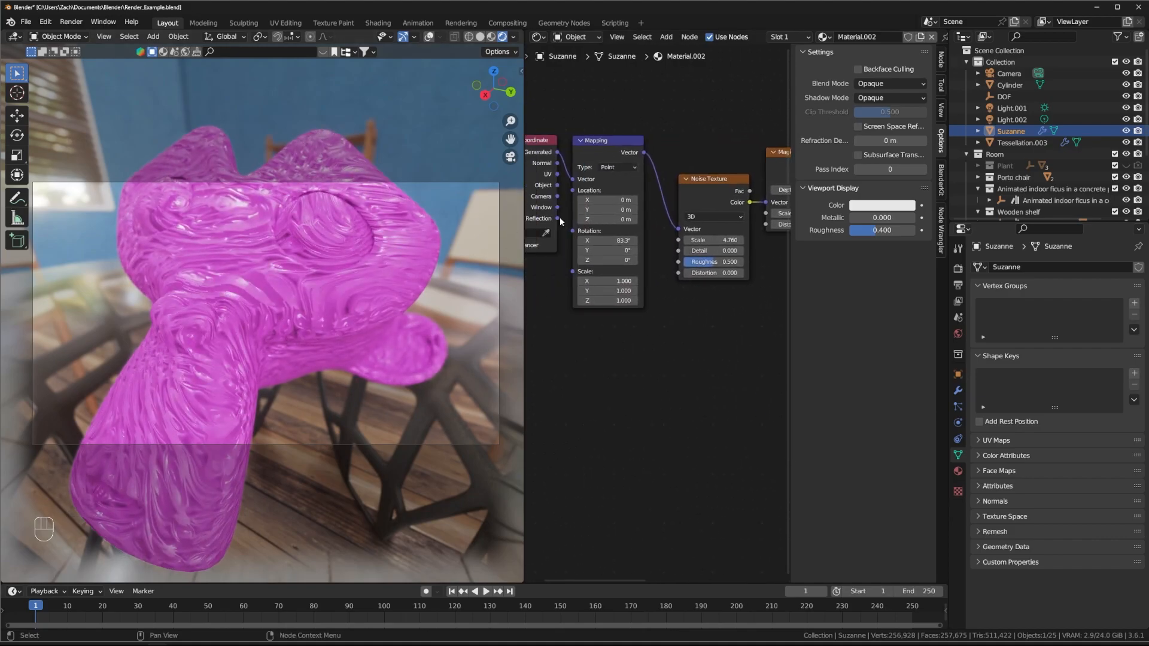
Step: Move the Noise Texture node closer to Mapping and orbit around Suzanne
{"action": "middle_click_drag", "start_coordinate": [727, 147], "coordinate": [684, 189]}
{"action": "left_click_drag", "start_coordinate": [686, 232], "coordinate": [661, 201]}
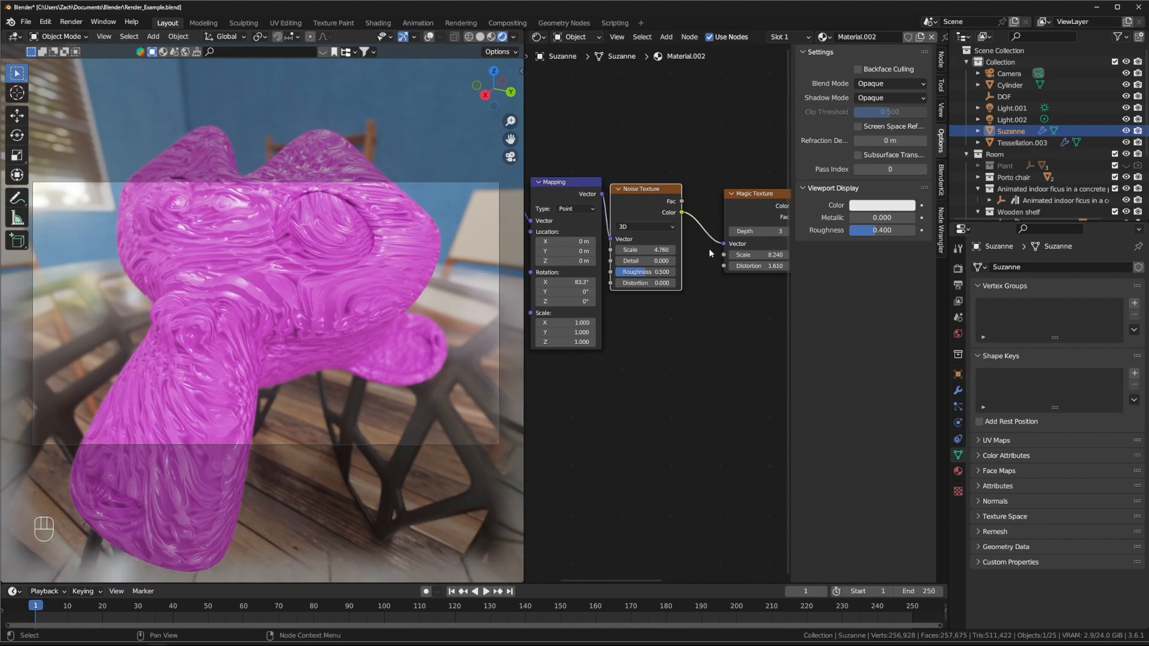
{"action": "middle_click_drag", "start_coordinate": [736, 290], "coordinate": [797, 274]}
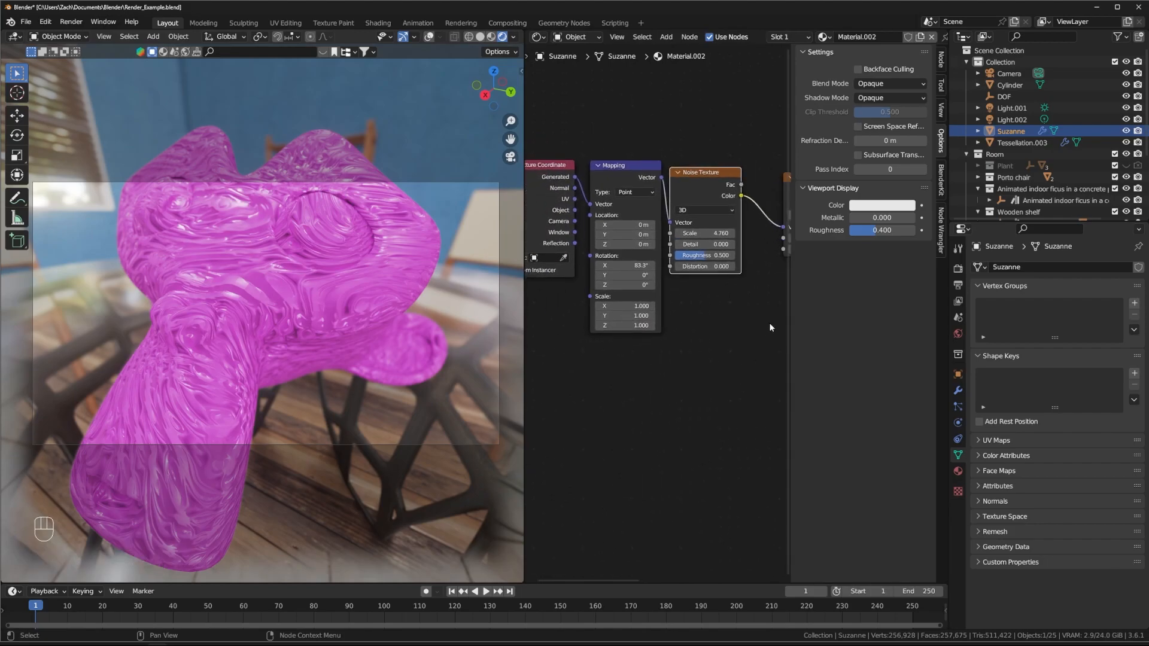
{"action": "middle_click_drag", "start_coordinate": [769, 323], "coordinate": [692, 331]}
{"action": "left_click_drag", "start_coordinate": [639, 186], "coordinate": [653, 192]}
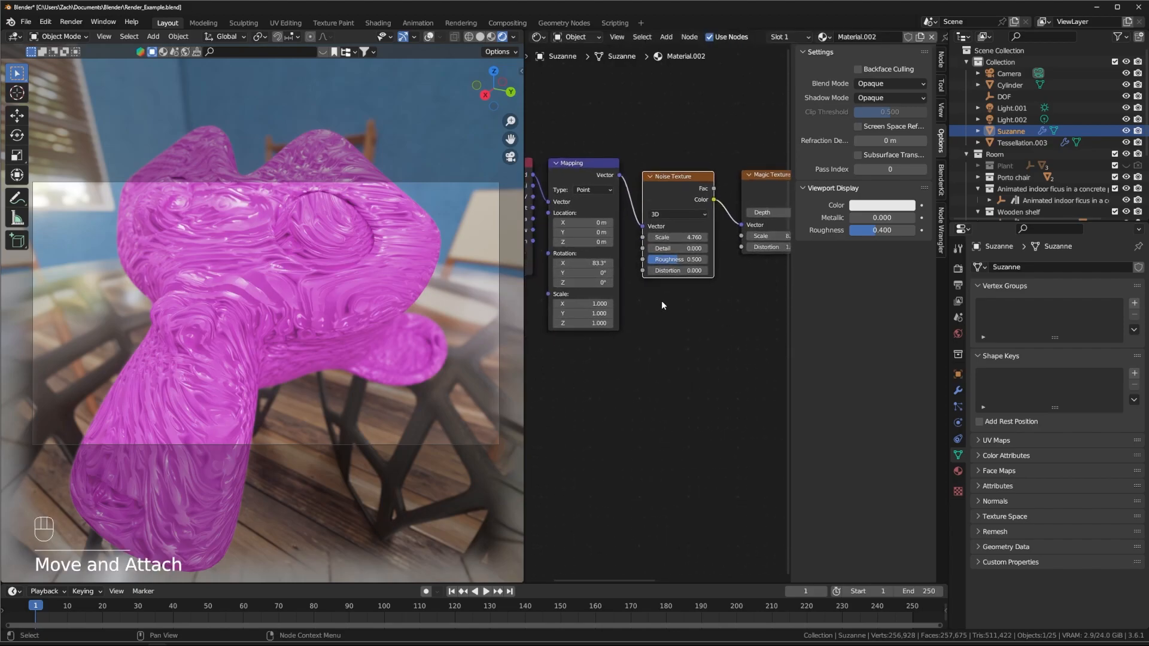
{"action": "middle_click_drag", "start_coordinate": [424, 320], "coordinate": [389, 316]}
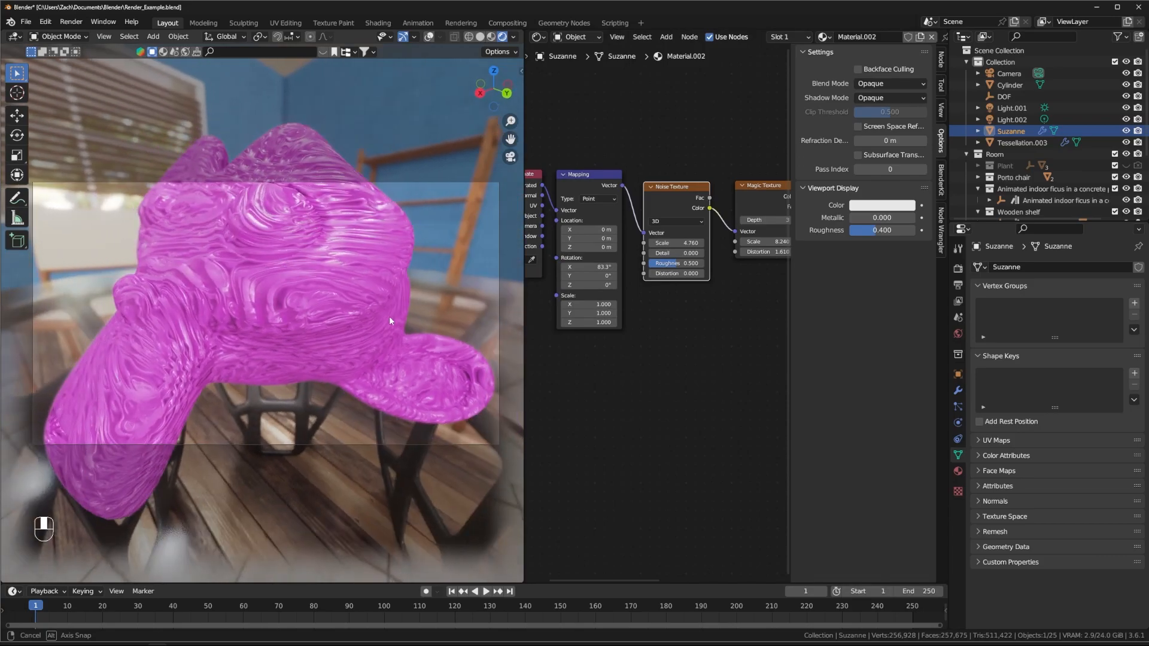
{"action": "middle_click_drag", "start_coordinate": [707, 354], "coordinate": [613, 358]}
Step: Add a Voronoi Texture node to Suzanne's material node tree
{"action": "key", "text": "shift+a"}
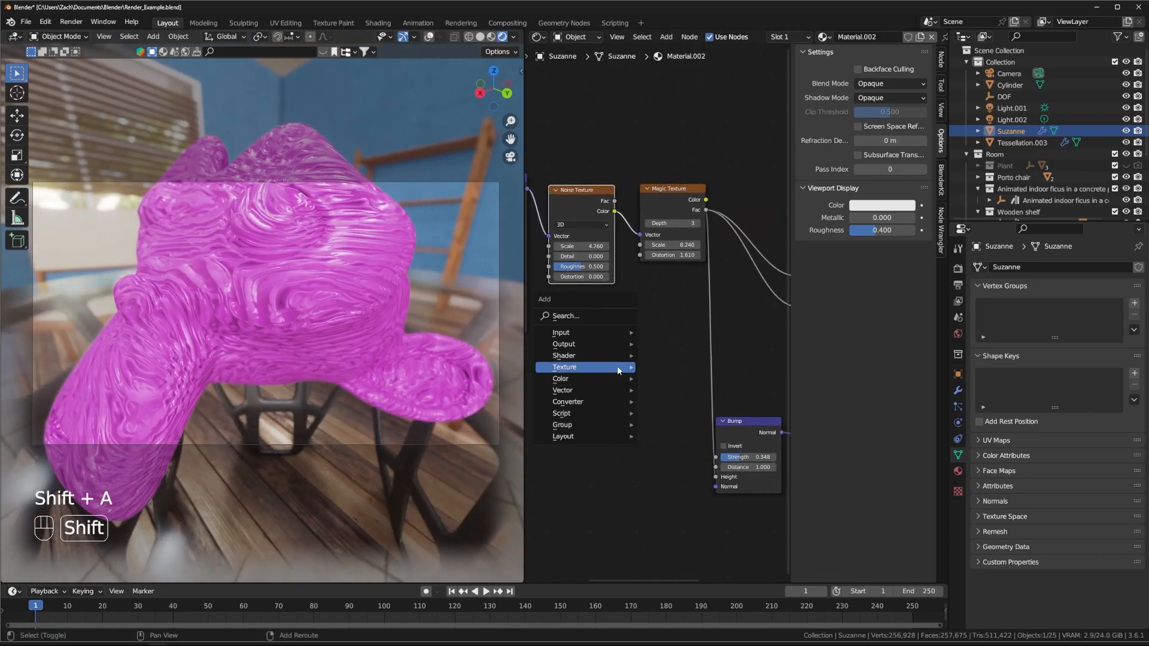
{"action": "mouse_move", "coordinate": [625, 367]}
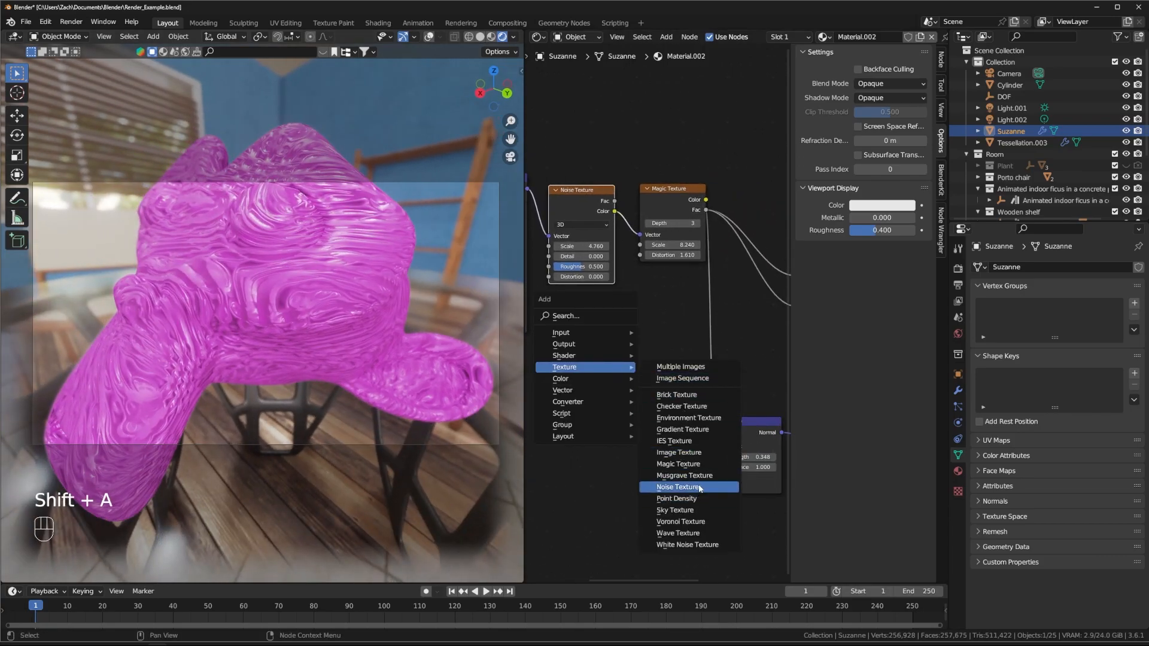
{"action": "left_click", "coordinate": [681, 522]}
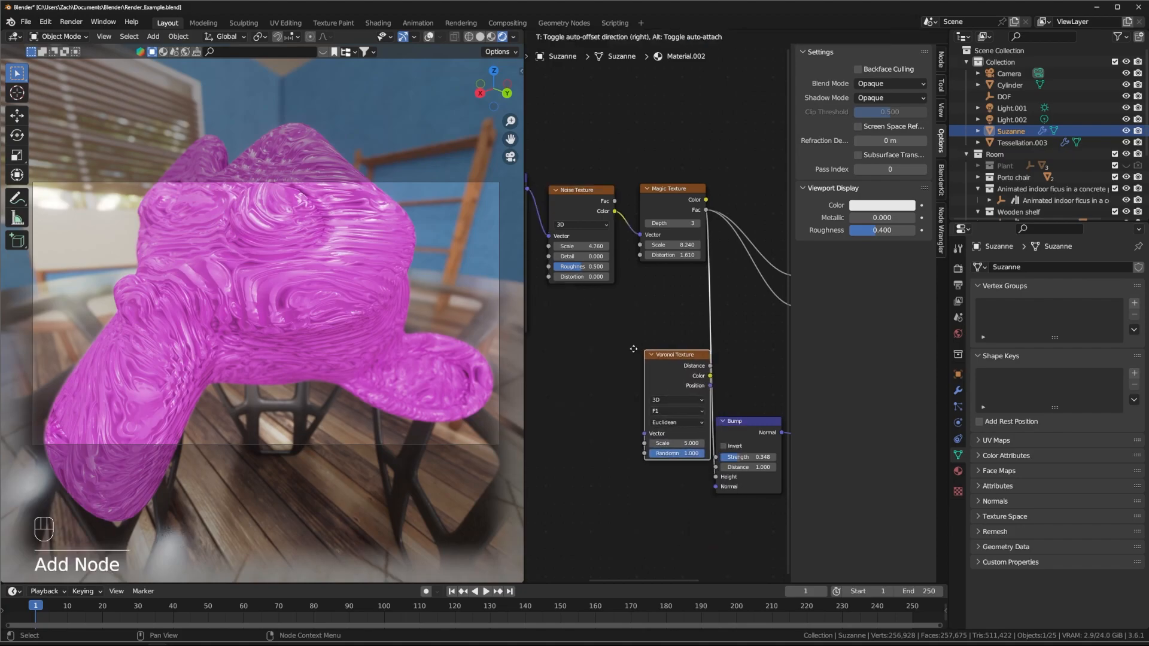
{"action": "left_click", "coordinate": [601, 347]}
Step: Delete the Noise Texture and Magic Texture nodes
{"action": "middle_click_drag", "start_coordinate": [553, 166], "coordinate": [608, 173]}
{"action": "left_click_drag", "start_coordinate": [608, 172], "coordinate": [704, 300]}
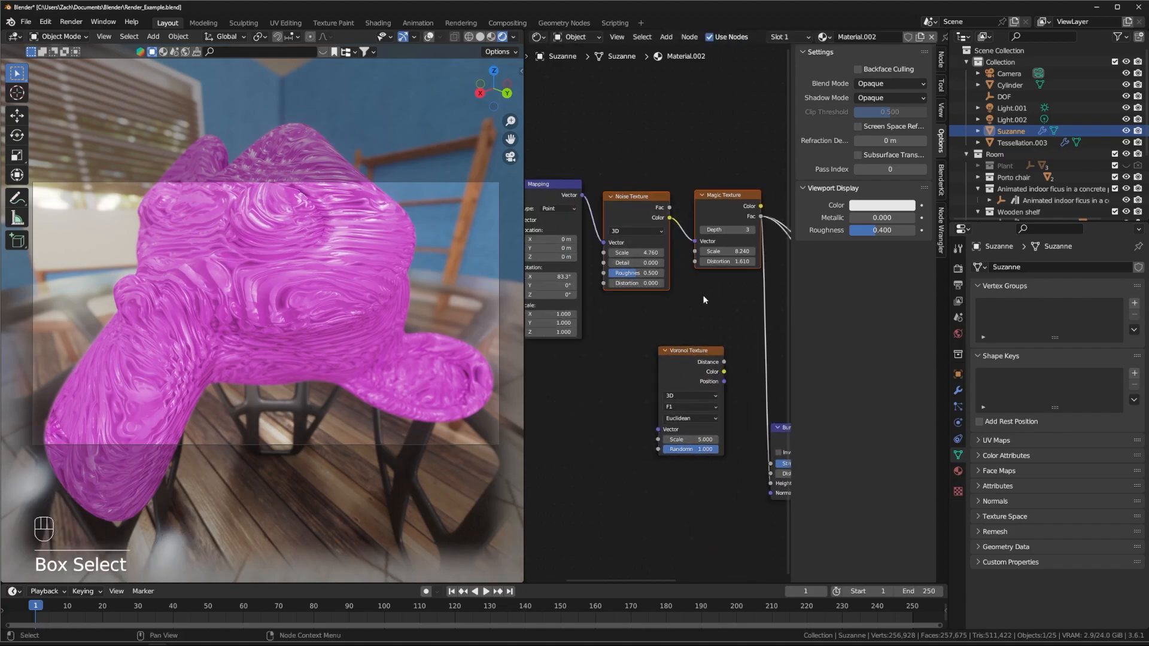
{"action": "left_click", "coordinate": [705, 305]}
{"action": "left_click_drag", "start_coordinate": [624, 150], "coordinate": [730, 306]}
{"action": "key", "text": "Delete"}
Step: Move Voronoi beside Mapping; link Mapping Vector to Voronoi and Voronoi Color to Base Color
{"action": "left_click", "coordinate": [697, 355]}
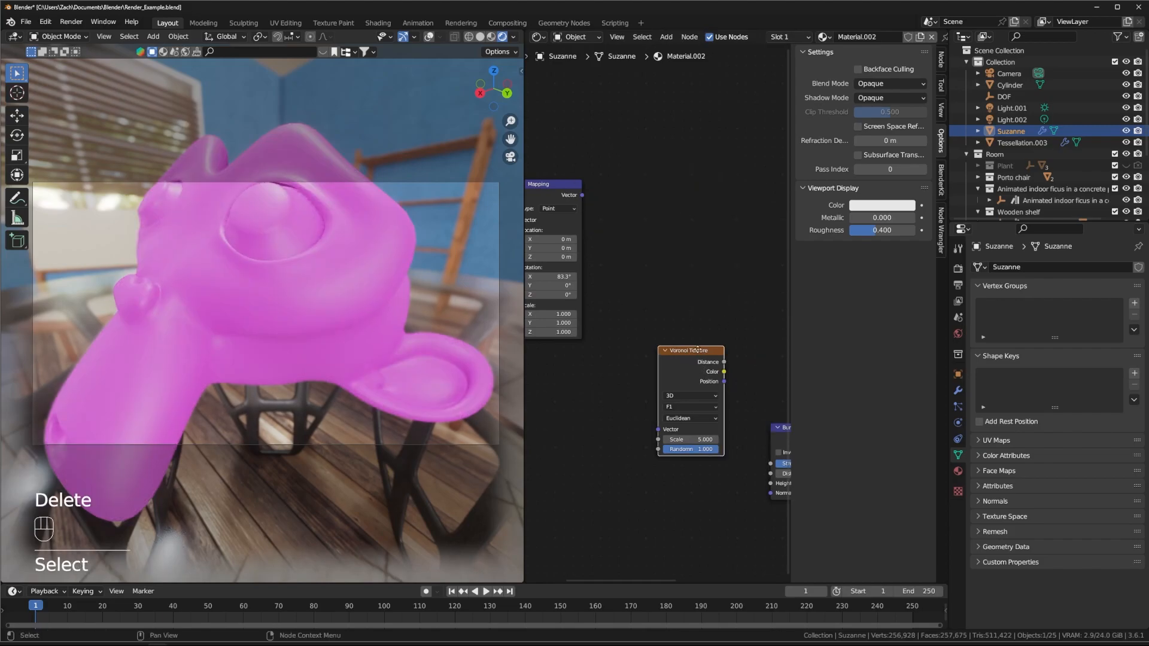
{"action": "left_click_drag", "start_coordinate": [698, 356], "coordinate": [709, 218]}
{"action": "left_click_drag", "start_coordinate": [581, 195], "coordinate": [669, 293]}
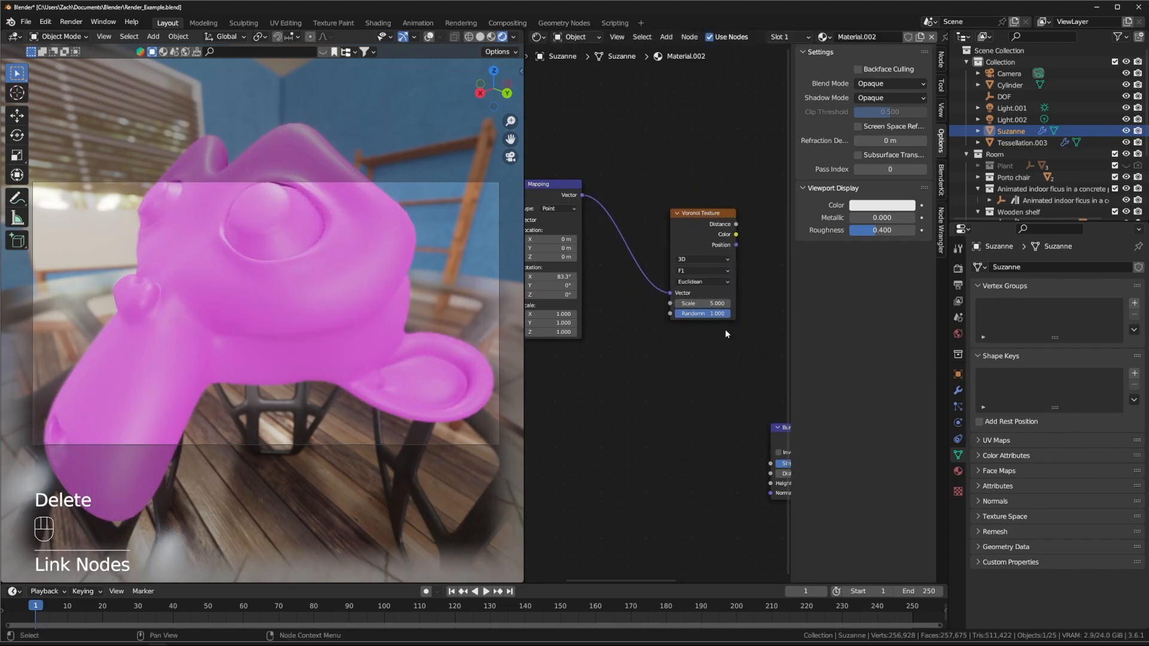
{"action": "middle_click_drag", "start_coordinate": [725, 330], "coordinate": [604, 354]}
{"action": "left_click_drag", "start_coordinate": [613, 249], "coordinate": [730, 245]}
{"action": "key", "text": "Escape"}
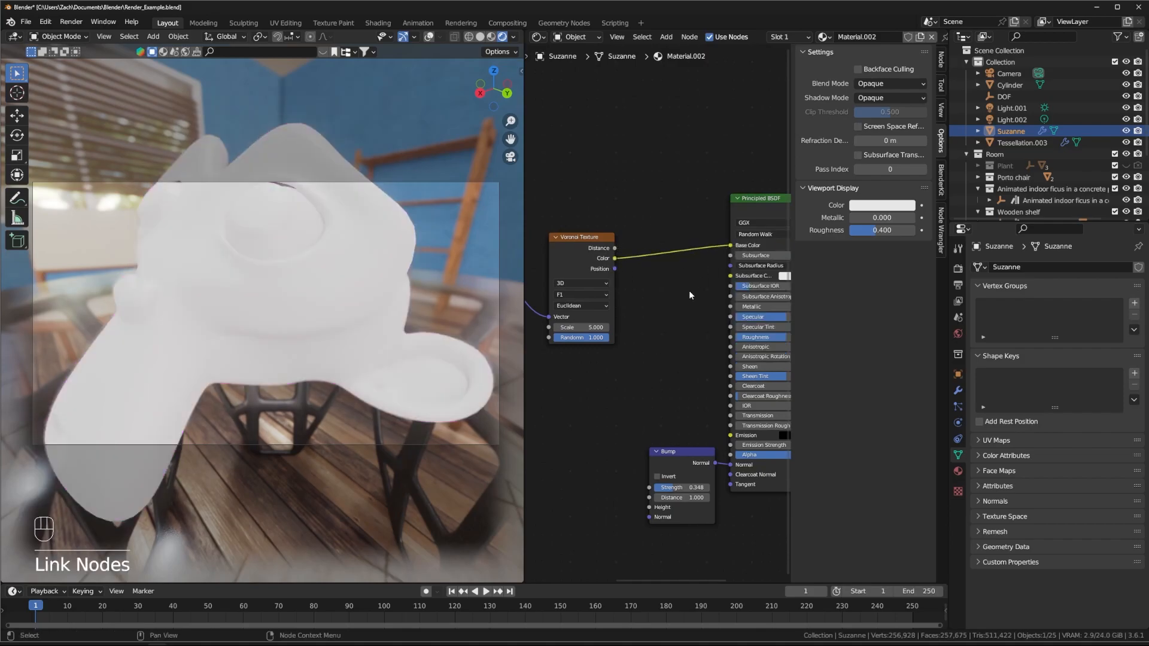
{"action": "middle_click_drag", "start_coordinate": [669, 317], "coordinate": [708, 289]}
Step: Set the Voronoi Scale to 14.500 and inspect Suzanne's multicoloured cells
{"action": "middle_click_drag", "start_coordinate": [634, 356], "coordinate": [659, 375]}
{"action": "mouse_move", "coordinate": [280, 318]}
{"action": "middle_mouse_down"}
{"action": "mouse_move", "coordinate": [312, 323]}
{"action": "mouse_move", "coordinate": [293, 324]}
{"action": "middle_mouse_up"}
{"action": "middle_click_drag", "start_coordinate": [178, 224], "coordinate": [173, 401]}
{"action": "middle_click_drag", "start_coordinate": [597, 339], "coordinate": [604, 338]}
{"action": "left_click_drag", "start_coordinate": [651, 318], "coordinate": [767, 317]}
{"action": "middle_click_drag", "start_coordinate": [267, 231], "coordinate": [217, 285]}
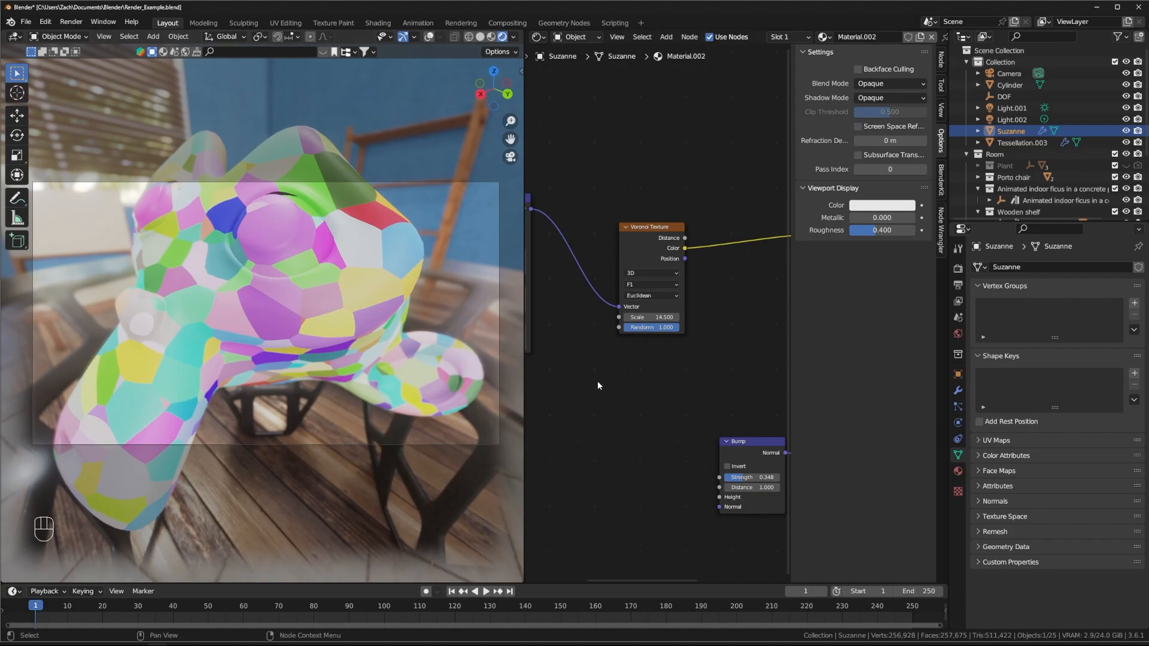
Step: Connect the Voronoi Distance output to Base Color instead of Color
{"action": "middle_click_drag", "start_coordinate": [680, 292], "coordinate": [627, 313]}
{"action": "left_click_drag", "start_coordinate": [631, 258], "coordinate": [747, 256]}
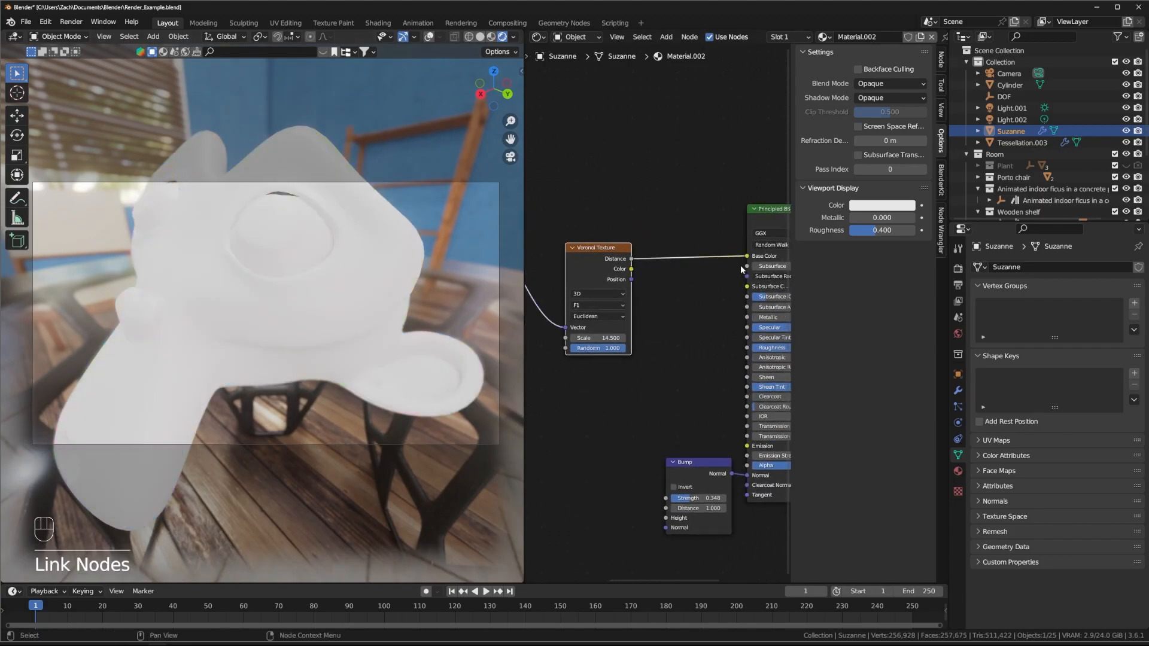
{"action": "middle_click_drag", "start_coordinate": [240, 321], "coordinate": [298, 304]}
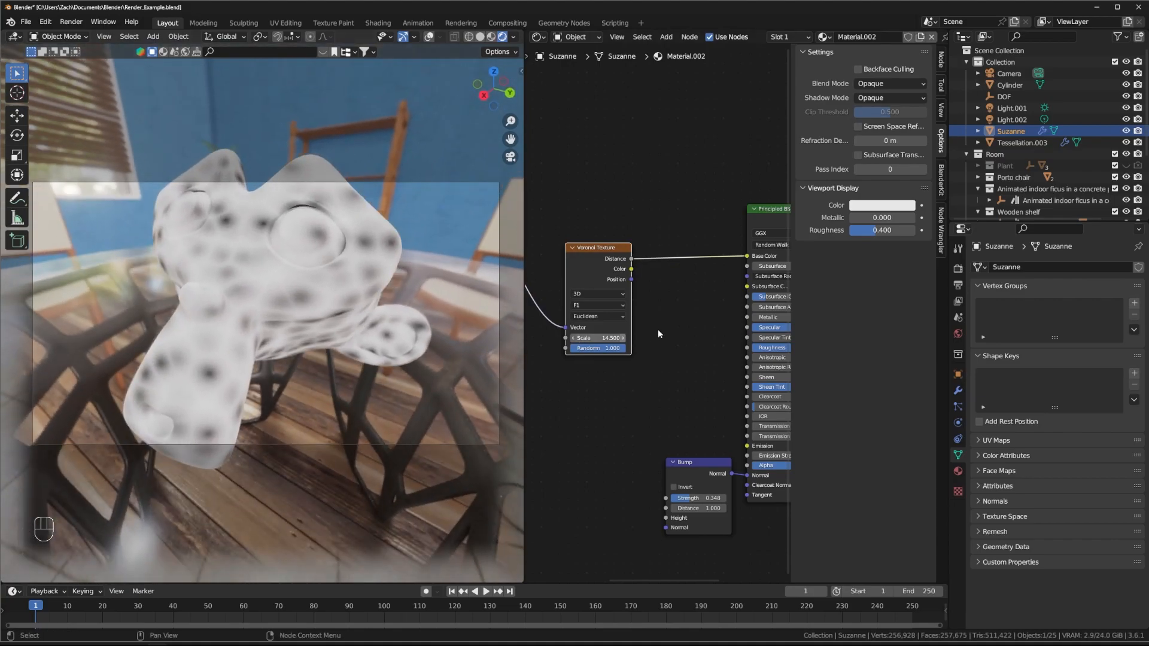
Step: Raise the Voronoi Scale to 21.700 so the dark spots get smaller
{"action": "mouse_move", "coordinate": [606, 338]}
{"action": "left_mouse_down"}
{"action": "mouse_move", "coordinate": [633, 338]}
{"action": "mouse_move", "coordinate": [609, 338]}
{"action": "left_mouse_up"}
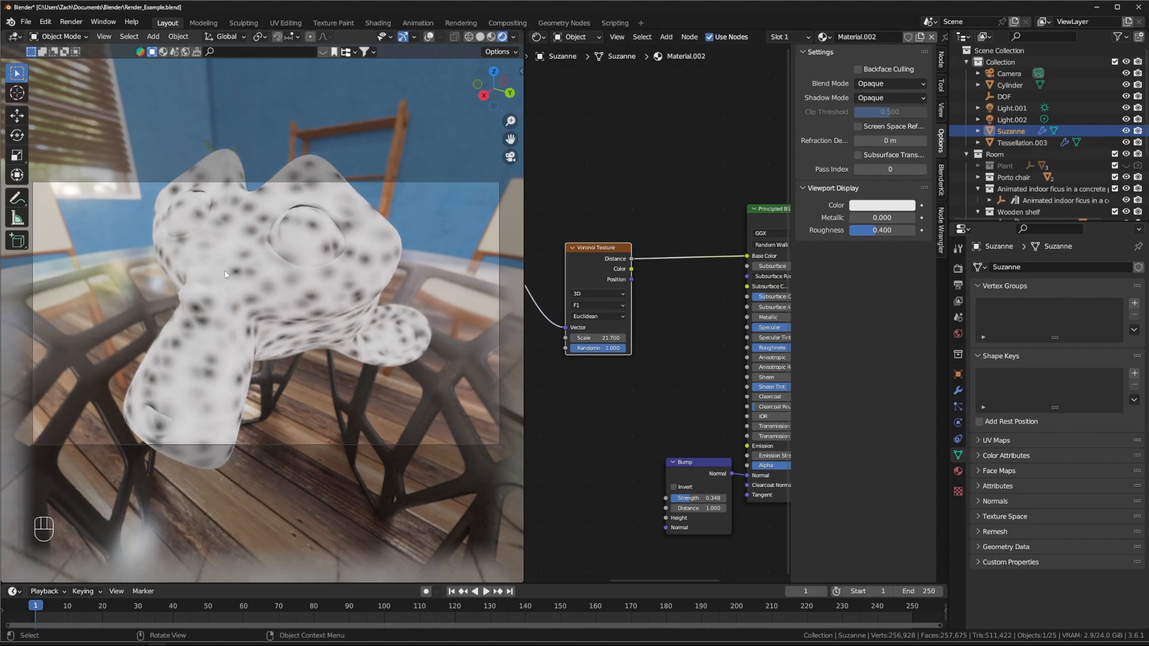
{"action": "scroll", "coordinate": [234, 275], "scroll_direction": "up", "scroll_amount": 2}
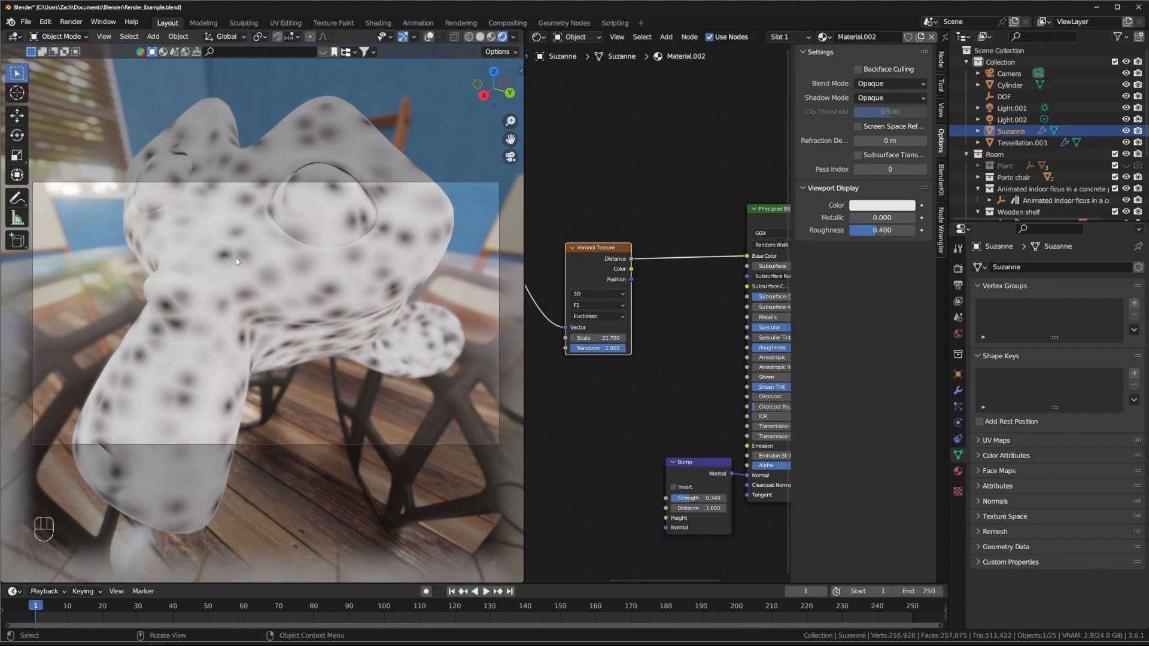
{"action": "middle_click_drag", "start_coordinate": [306, 322], "coordinate": [230, 235]}
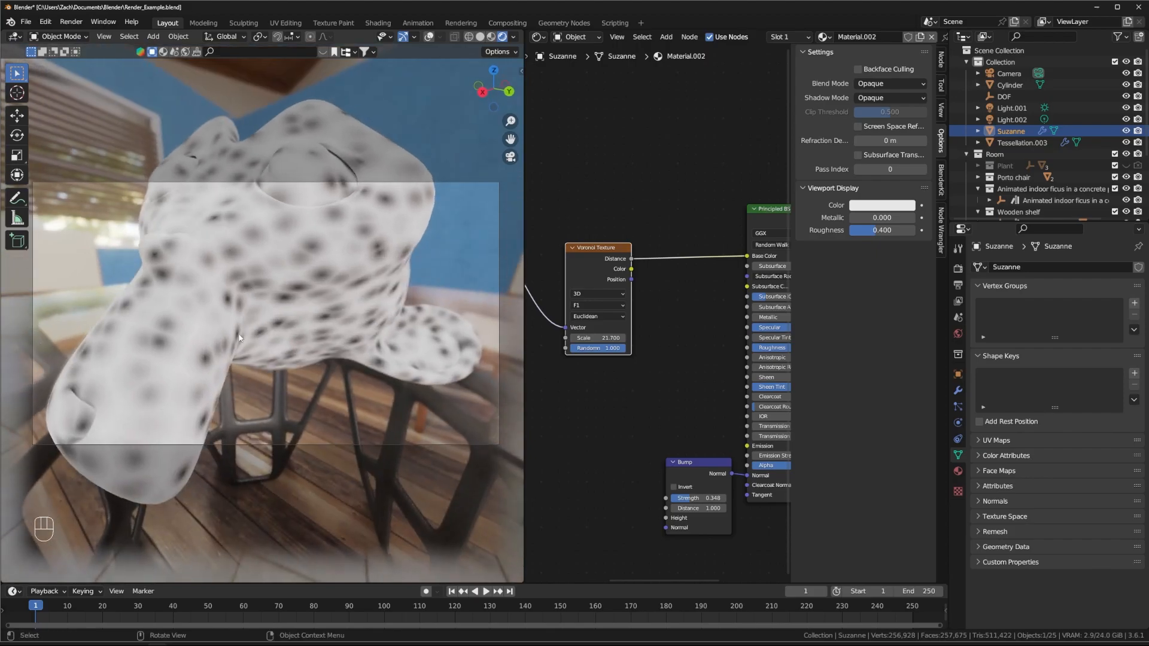
{"action": "middle_click_drag", "start_coordinate": [563, 343], "coordinate": [644, 345]}
Step: Try the Voronoi Position output on Base Color and view the magenta result
{"action": "key", "text": "shift+a"}
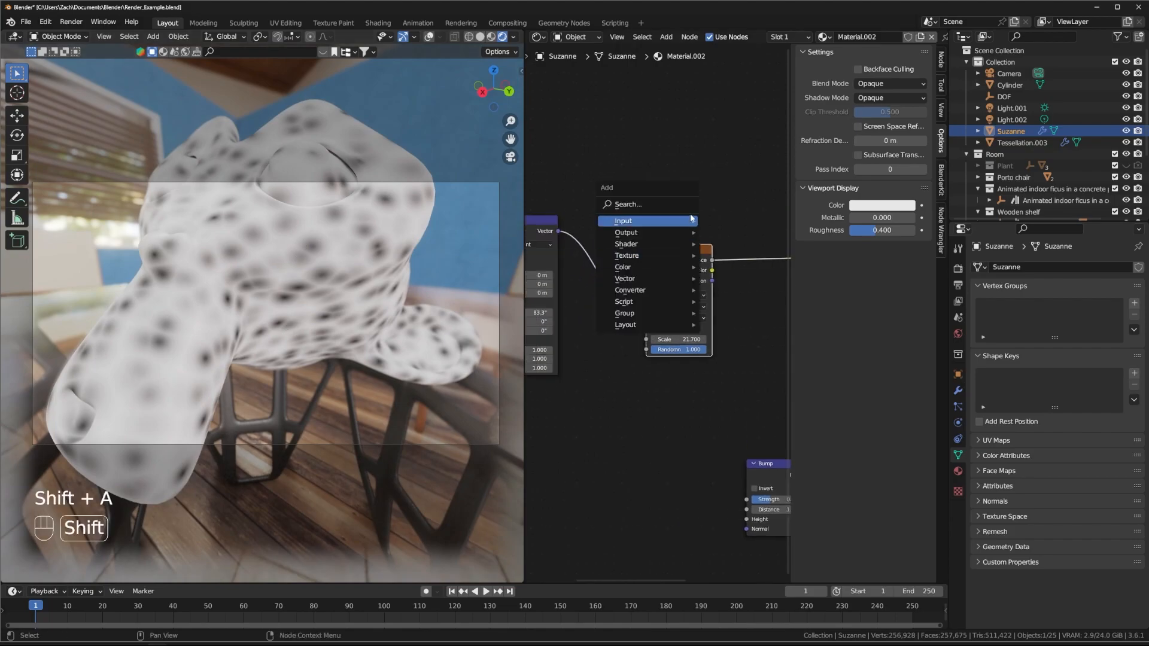
{"action": "middle_click_drag", "start_coordinate": [712, 279], "coordinate": [644, 297]}
{"action": "left_click_drag", "start_coordinate": [640, 297], "coordinate": [755, 273]}
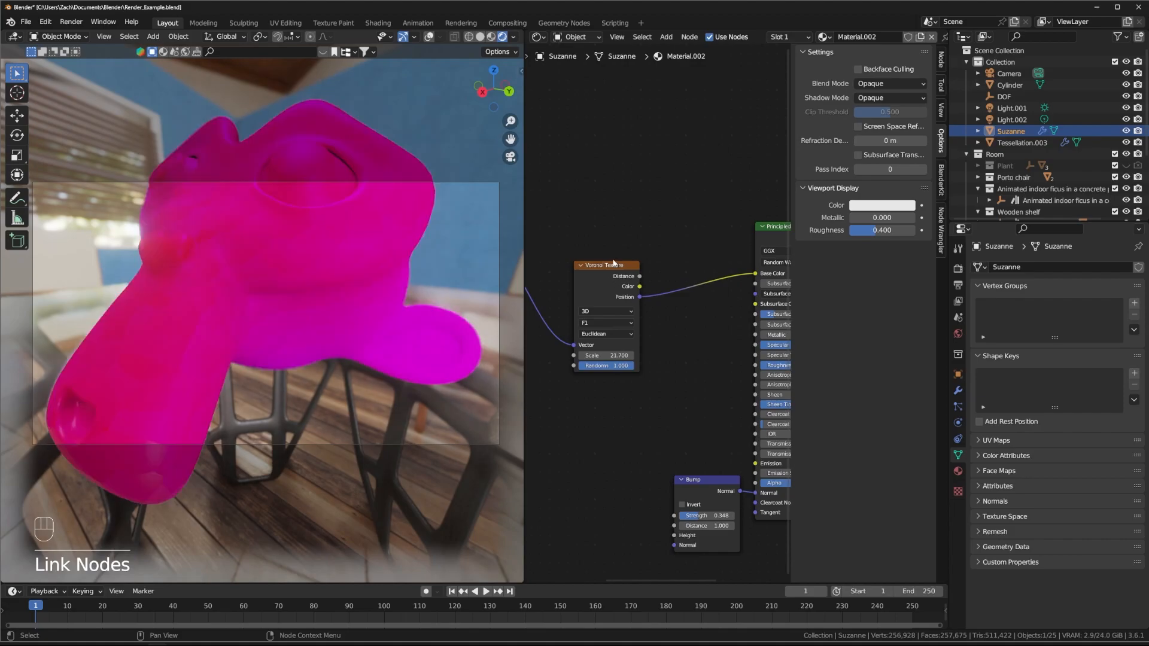
{"action": "middle_click_drag", "start_coordinate": [292, 253], "coordinate": [481, 346]}
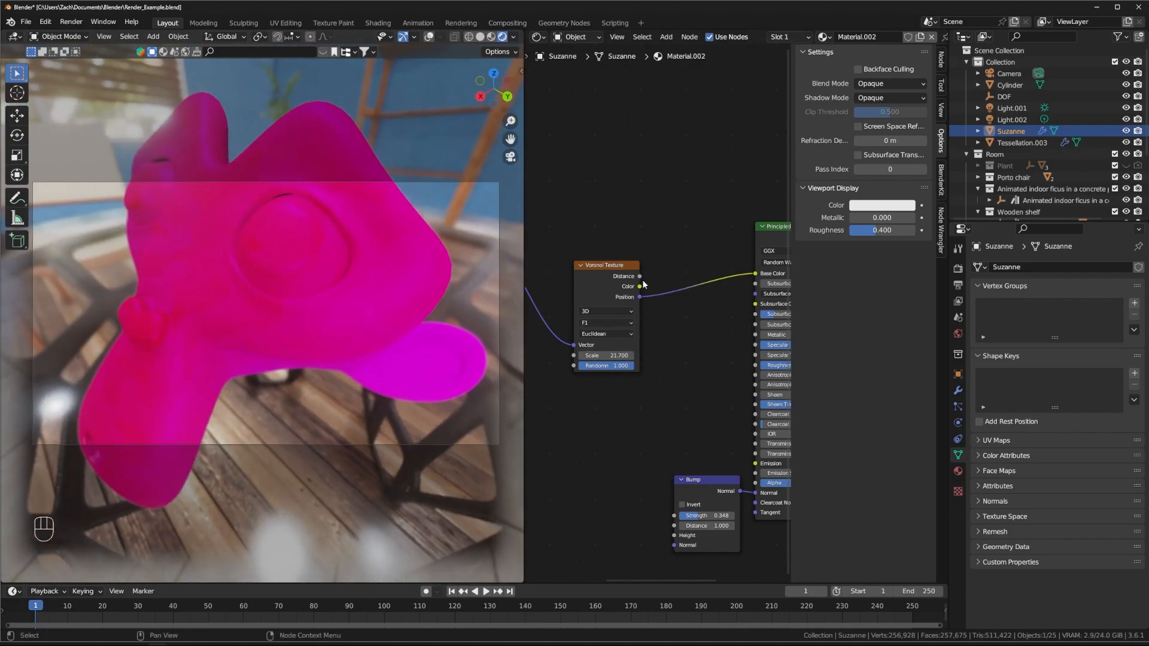
Step: Relink Voronoi Distance to Base Color and set Randomness to 0.000
{"action": "left_click_drag", "start_coordinate": [640, 276], "coordinate": [681, 275]}
{"action": "left_click_drag", "start_coordinate": [751, 275], "coordinate": [755, 273]}
{"action": "middle_click_drag", "start_coordinate": [704, 234], "coordinate": [742, 198]}
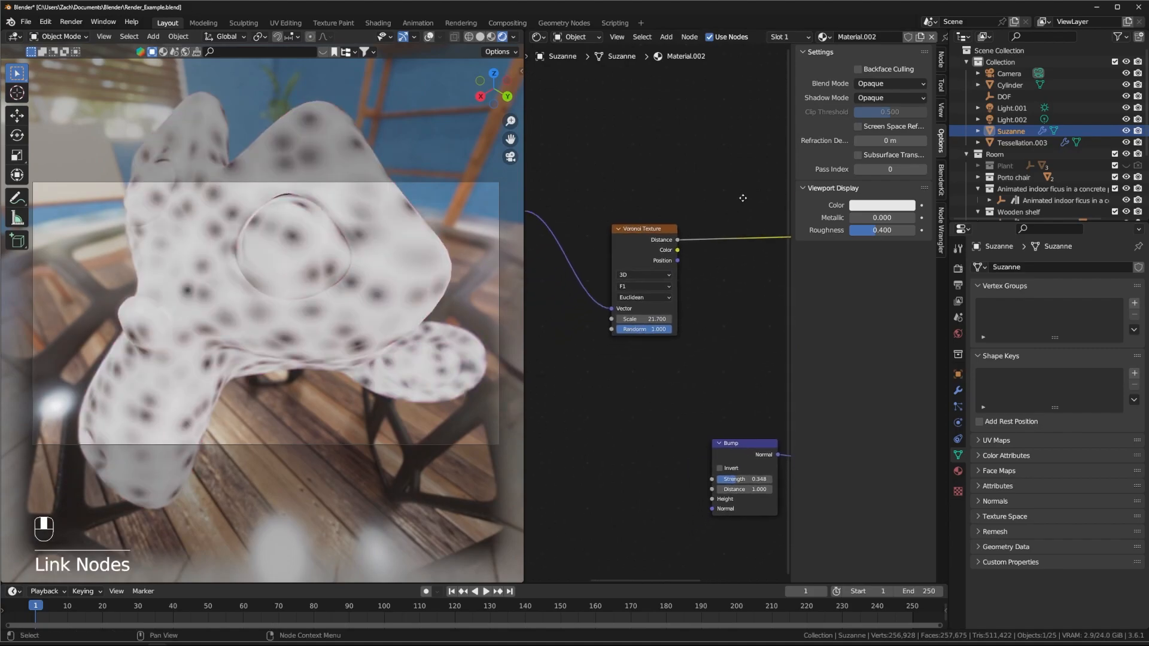
{"action": "left_click_drag", "start_coordinate": [656, 329], "coordinate": [599, 329]}
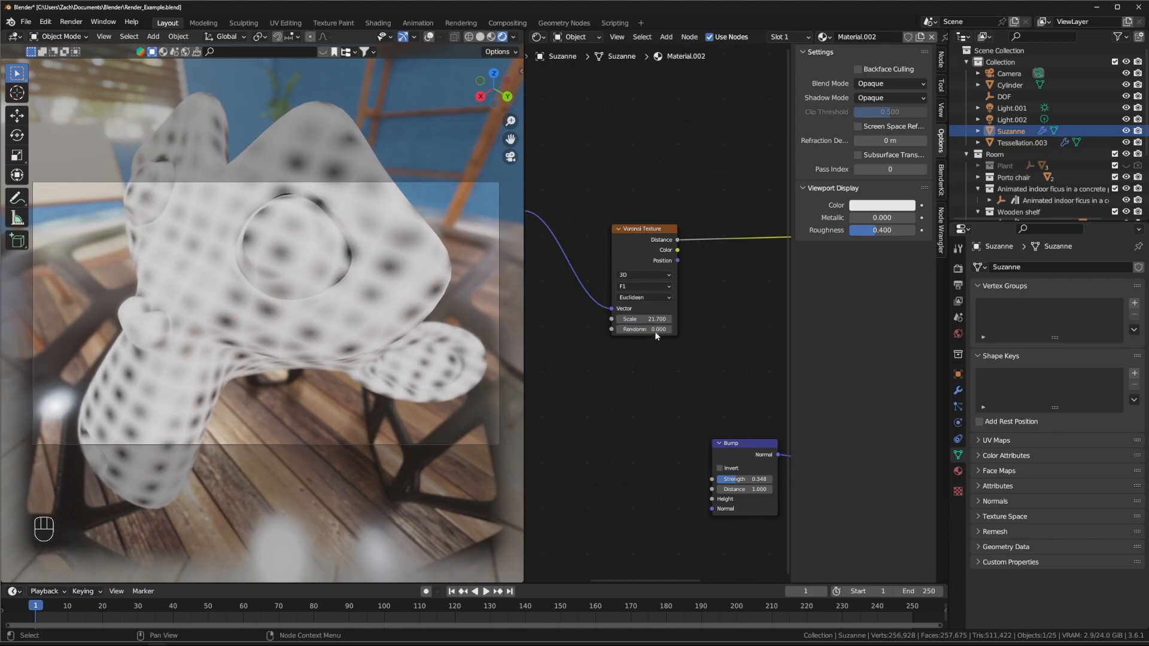
{"action": "middle_click_drag", "start_coordinate": [687, 335], "coordinate": [625, 337]}
{"action": "left_click_drag", "start_coordinate": [579, 230], "coordinate": [550, 230]}
Step: Search for a Color Ramp and drop it onto the Voronoi–BSDF link
{"action": "key", "text": "shift+a"}
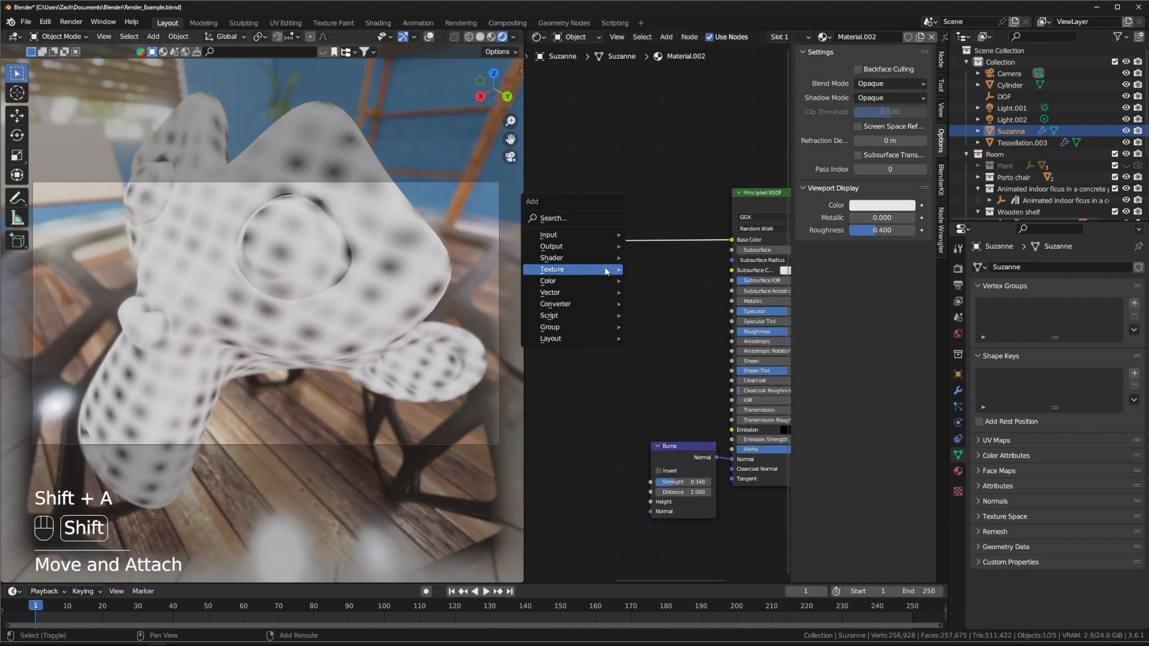
{"action": "left_click", "coordinate": [654, 232]}
{"action": "key", "text": "shift+a"}
{"action": "key", "text": "shift+a"}
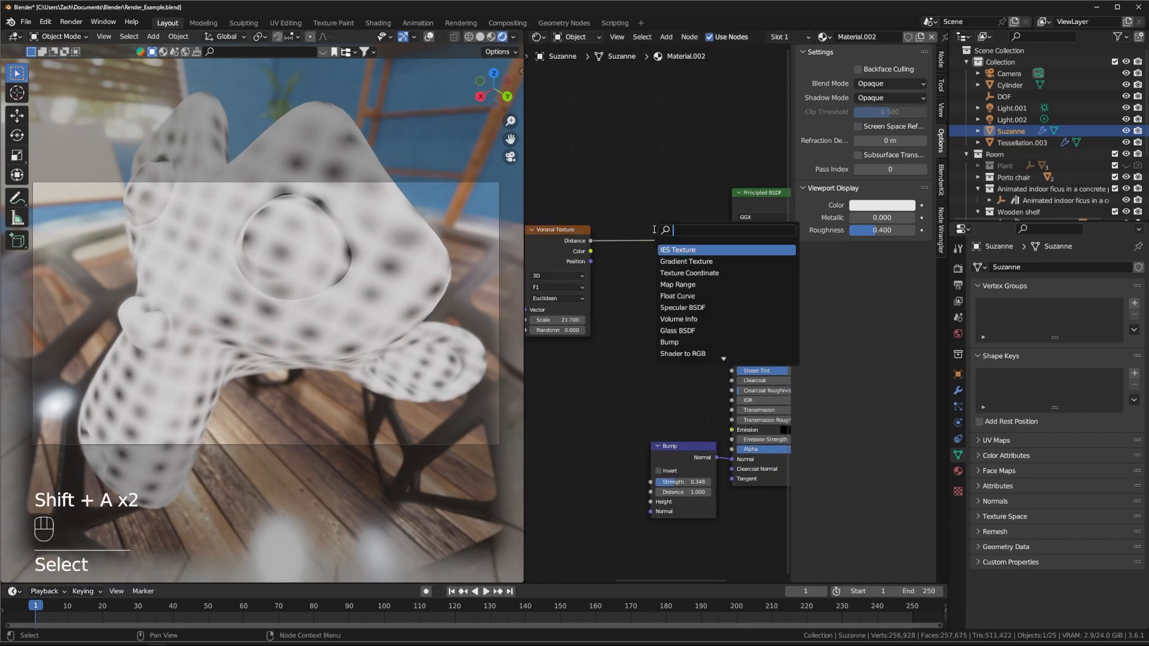
{"action": "type", "text": "color"}
{"action": "key", "text": "Down"}
{"action": "key", "text": "Return"}
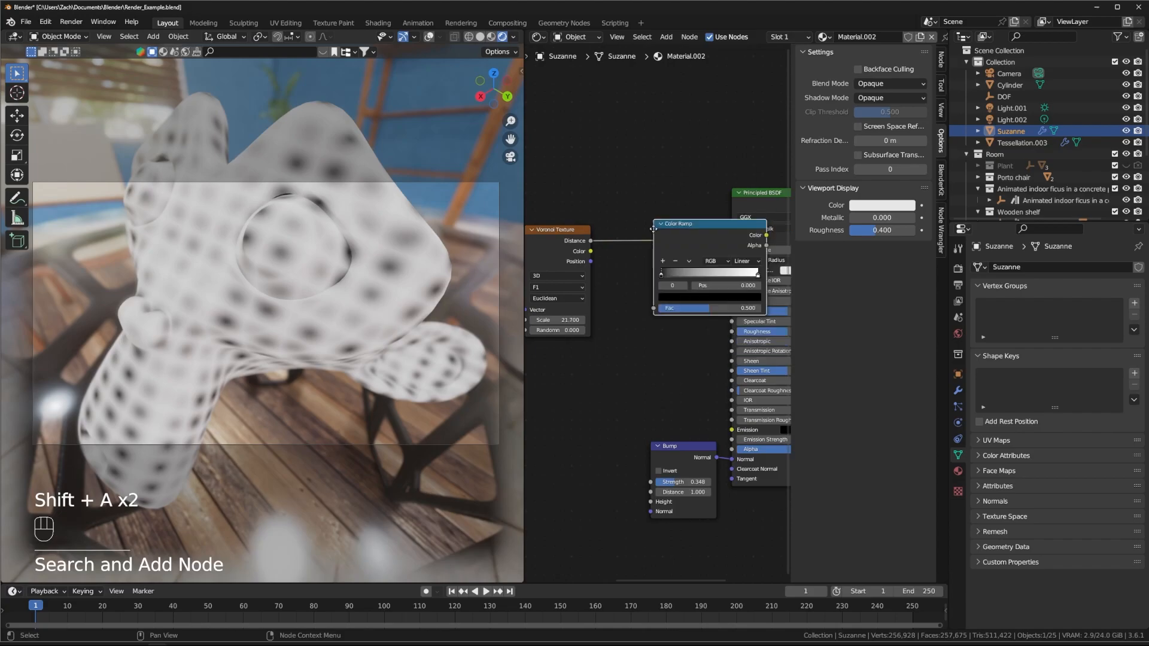
{"action": "left_click", "coordinate": [628, 274]}
Step: Slide the ramp's black stop toward the middle and set interpolation to Constant
{"action": "left_click_drag", "start_coordinate": [636, 251], "coordinate": [681, 256]}
{"action": "middle_click_drag", "start_coordinate": [391, 279], "coordinate": [235, 359]}
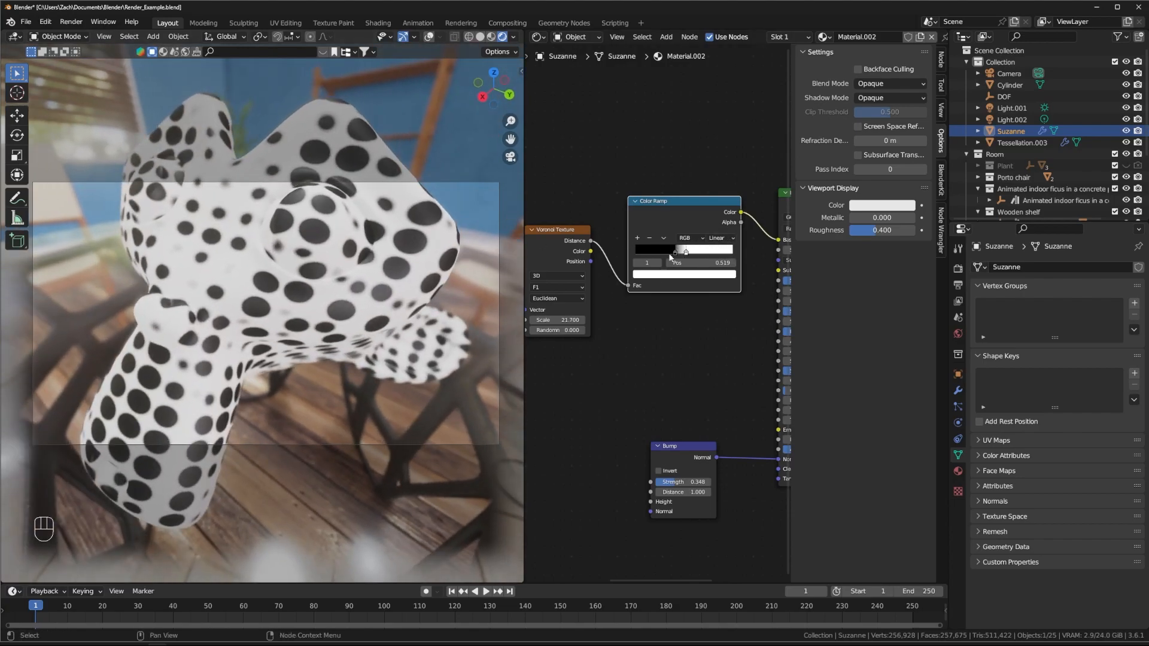
{"action": "left_click_drag", "start_coordinate": [676, 253], "coordinate": [680, 253]}
{"action": "left_click", "coordinate": [726, 239]}
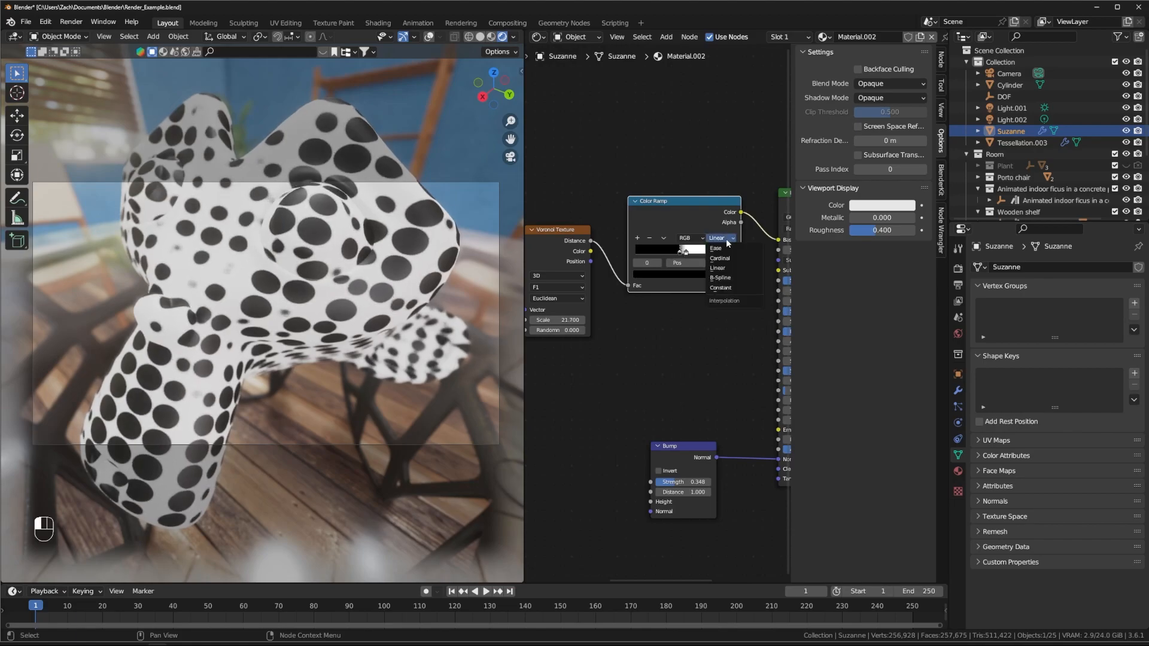
{"action": "left_click", "coordinate": [737, 288]}
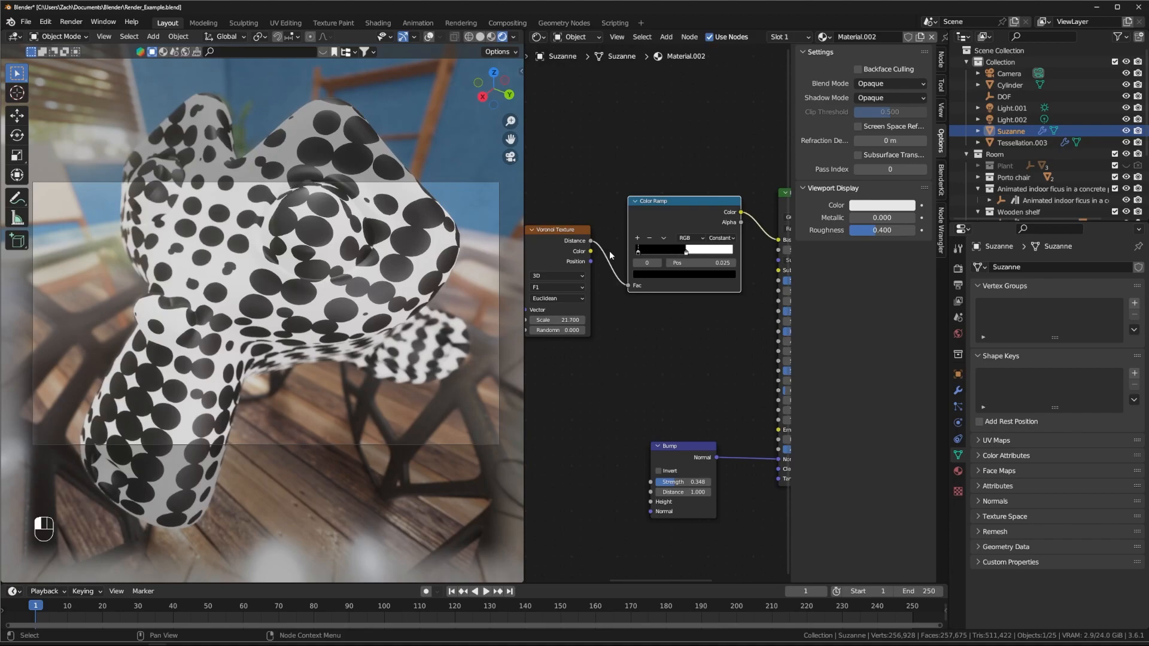
Step: Move the white stop left to about 0.428 to shrink the black polka dots
{"action": "left_click_drag", "start_coordinate": [686, 255], "coordinate": [676, 251]}
{"action": "left_click", "coordinate": [684, 250]}
{"action": "middle_click_drag", "start_coordinate": [311, 299], "coordinate": [443, 317]}
{"action": "middle_click_drag", "start_coordinate": [643, 350], "coordinate": [735, 333]}
{"action": "middle_click_drag", "start_coordinate": [557, 335], "coordinate": [626, 324]}
{"action": "scroll", "coordinate": [624, 326], "scroll_direction": "down", "scroll_amount": 4}
{"action": "middle_click_drag", "start_coordinate": [618, 364], "coordinate": [457, 357]}
{"action": "middle_click_drag", "start_coordinate": [649, 348], "coordinate": [563, 315]}
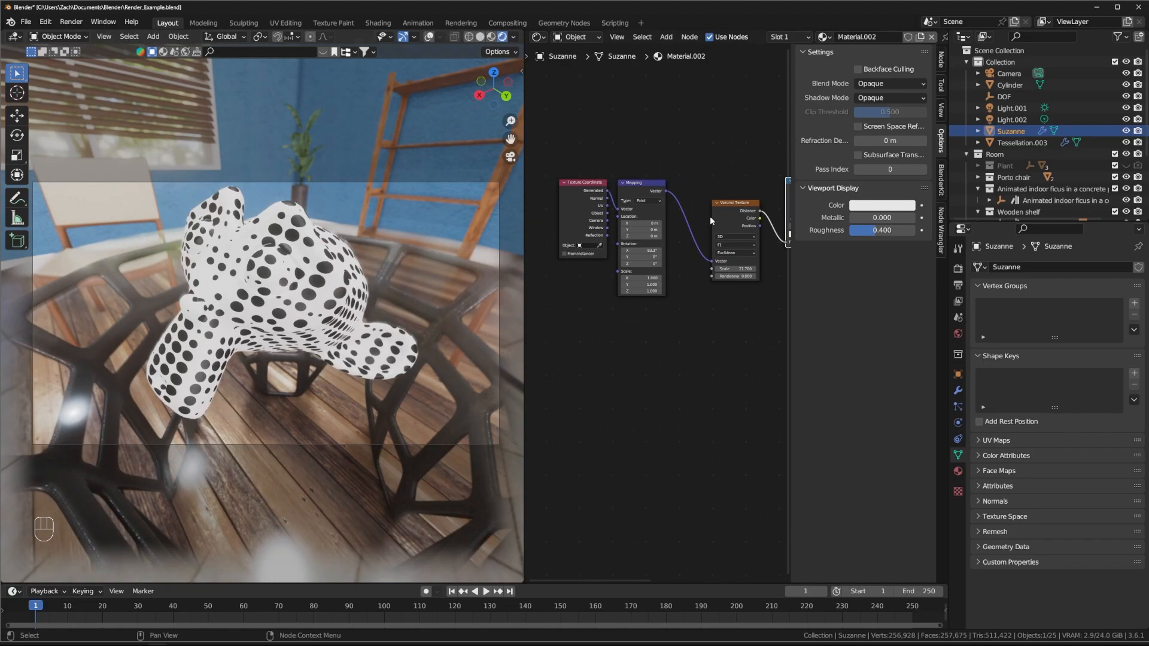
Step: Set the Mapping node's X rotation to 0°
{"action": "left_click_drag", "start_coordinate": [692, 177], "coordinate": [605, 186]}
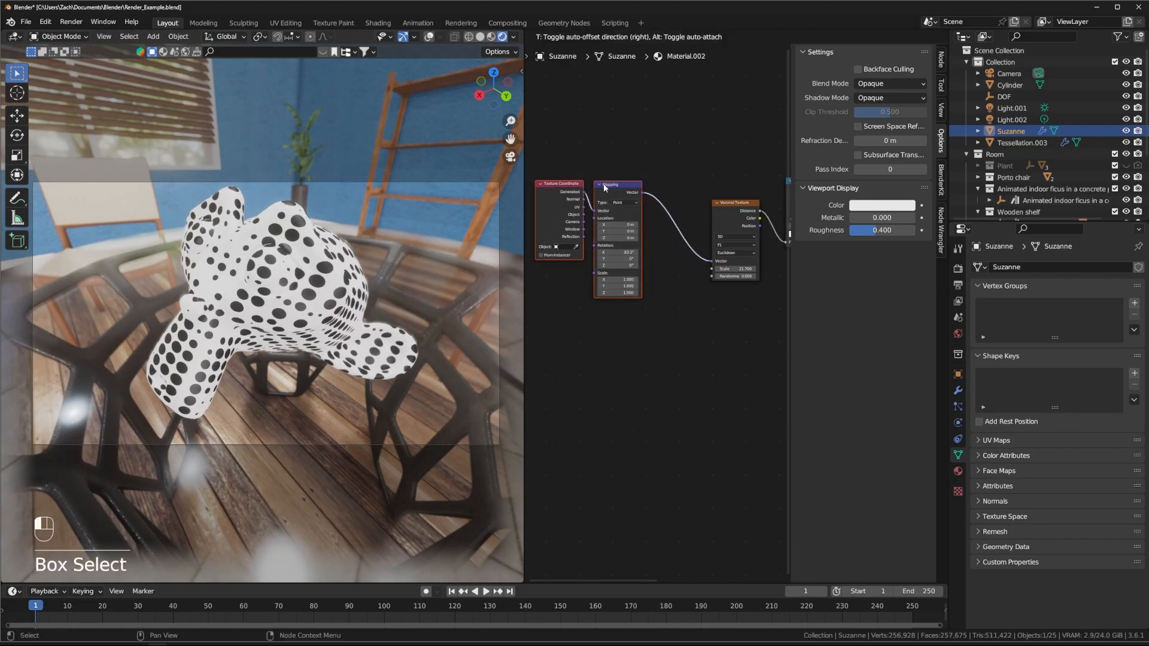
{"action": "left_click_drag", "start_coordinate": [626, 252], "coordinate": [622, 251]}
{"action": "type", "text": "0"}
{"action": "key", "text": "Return"}
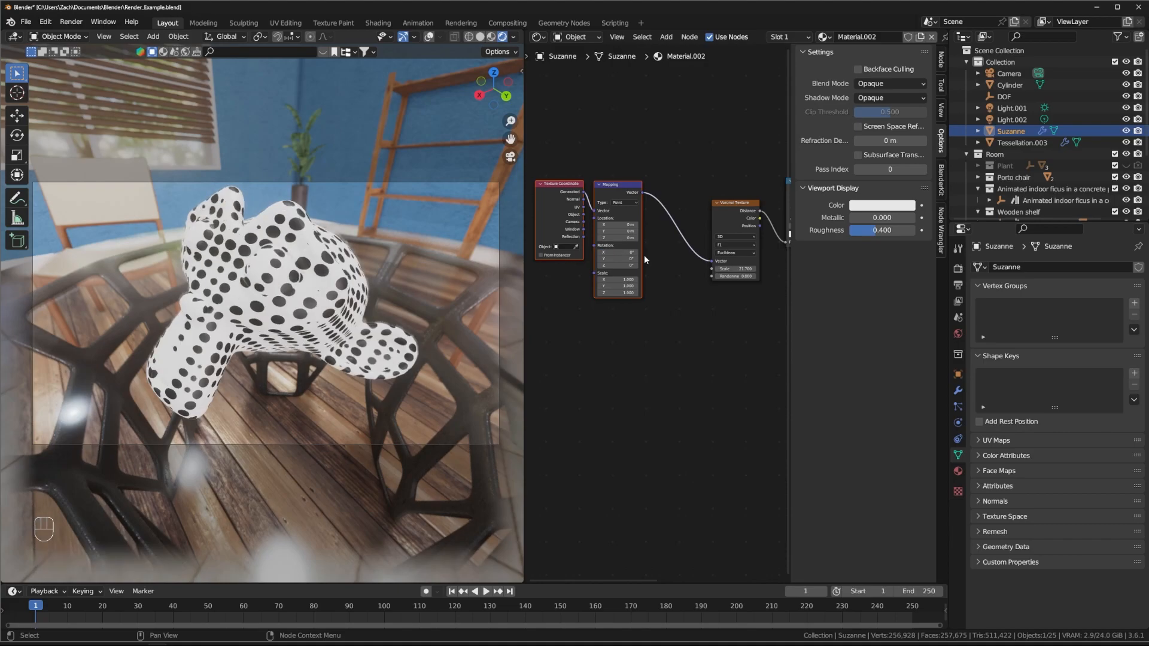
{"action": "middle_click_drag", "start_coordinate": [378, 253], "coordinate": [281, 328]}
{"action": "mouse_move", "coordinate": [661, 316]}
{"action": "middle_mouse_down"}
{"action": "mouse_move", "coordinate": [727, 329]}
{"action": "mouse_move", "coordinate": [666, 336]}
{"action": "middle_mouse_up"}
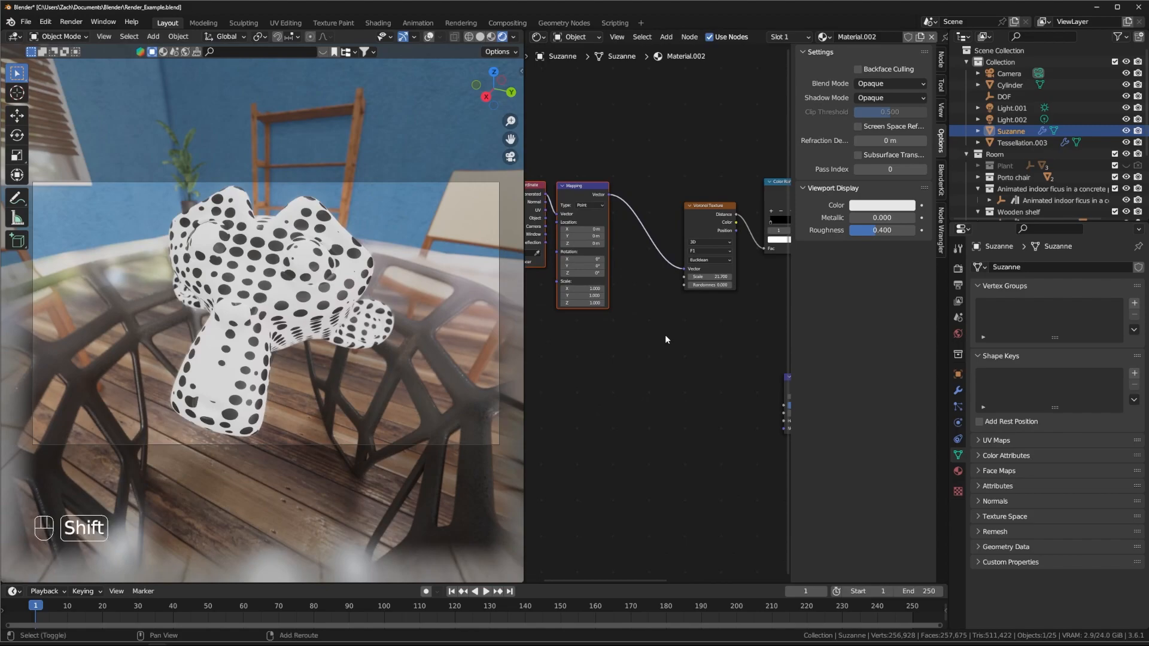
Step: Insert a Noise Texture between Mapping and Voronoi and raise its scale slightly
{"action": "key", "text": "shift+a"}
{"action": "left_click", "coordinate": [676, 374]}
{"action": "key", "text": "shift+a"}
{"action": "type", "text": "m"}
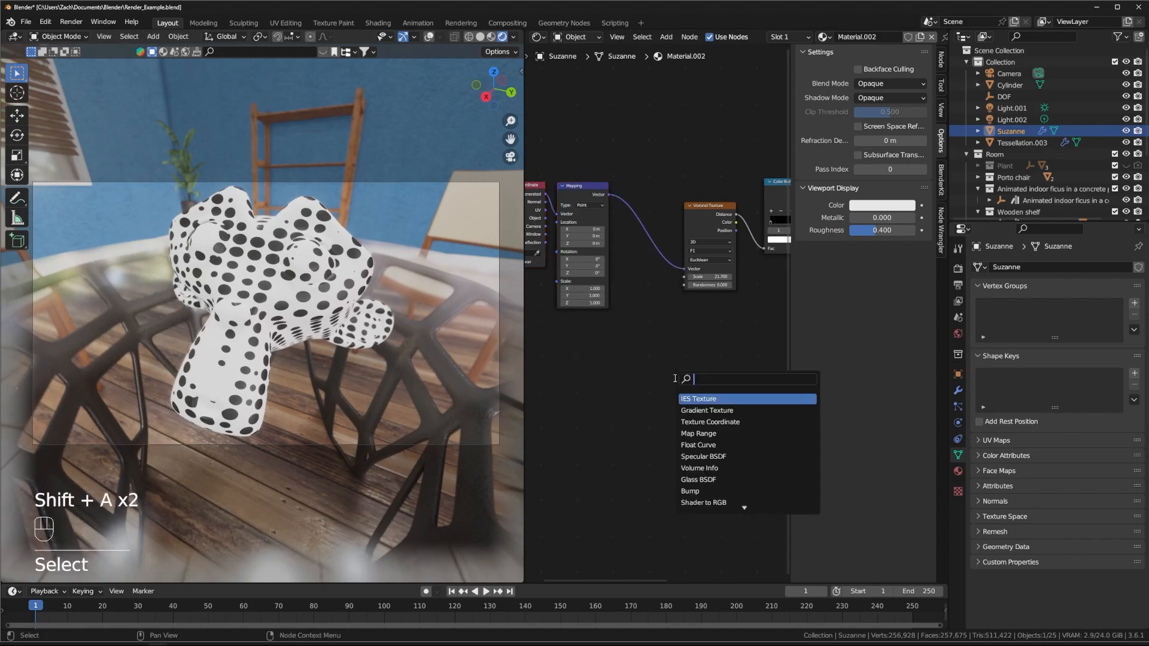
{"action": "type", "text": "ag"}
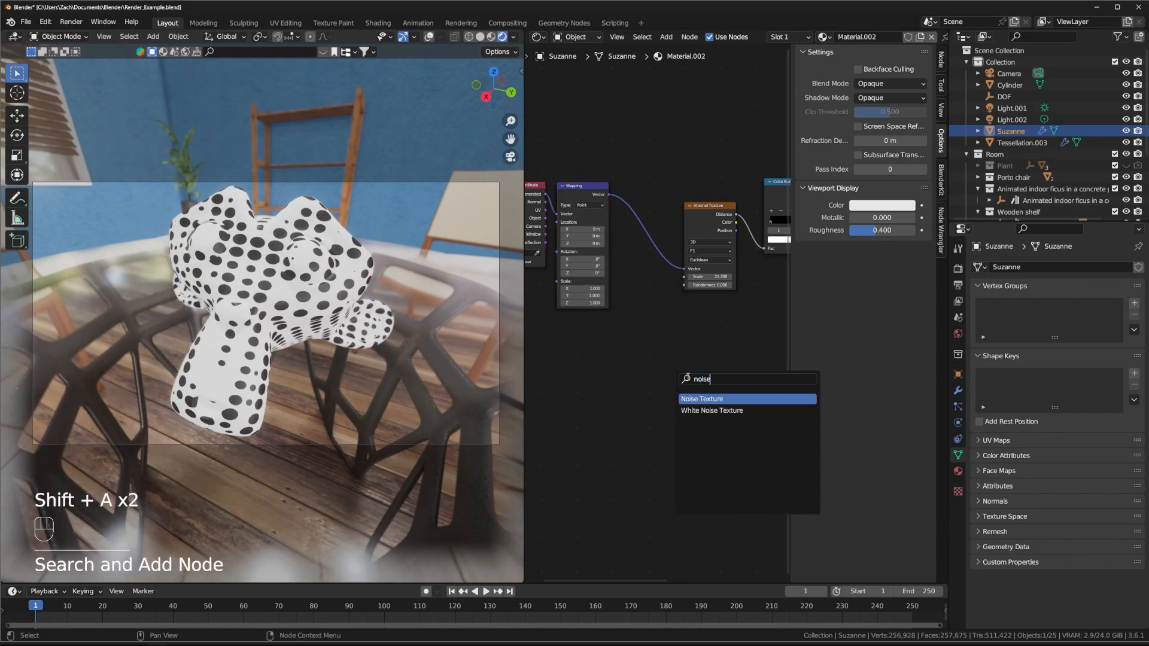
{"action": "key", "text": "Return"}
{"action": "left_click", "coordinate": [628, 214]}
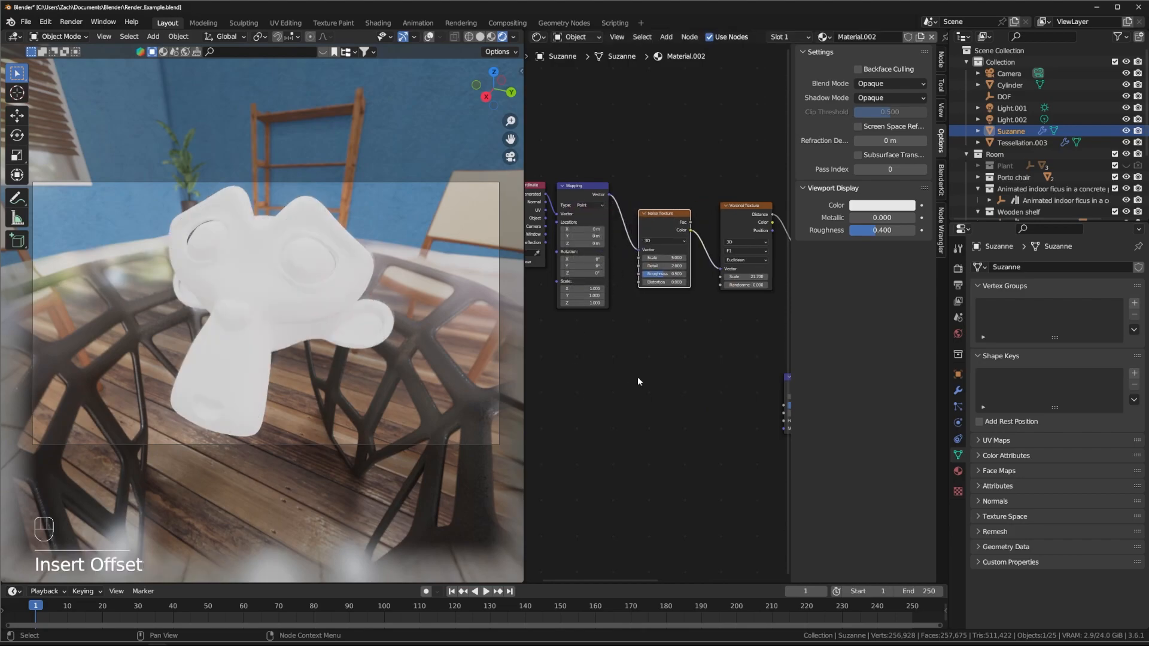
{"action": "scroll", "coordinate": [627, 361], "scroll_direction": "up", "scroll_amount": 2}
{"action": "scroll", "coordinate": [626, 361], "scroll_direction": "up", "scroll_amount": 1}
{"action": "mouse_move", "coordinate": [584, 292]}
{"action": "left_mouse_down"}
{"action": "mouse_move", "coordinate": [603, 292]}
{"action": "mouse_move", "coordinate": [583, 292]}
{"action": "left_mouse_up"}
Step: Box-select the whole node chain and shift it to the left
{"action": "middle_click_drag", "start_coordinate": [631, 383], "coordinate": [458, 392]}
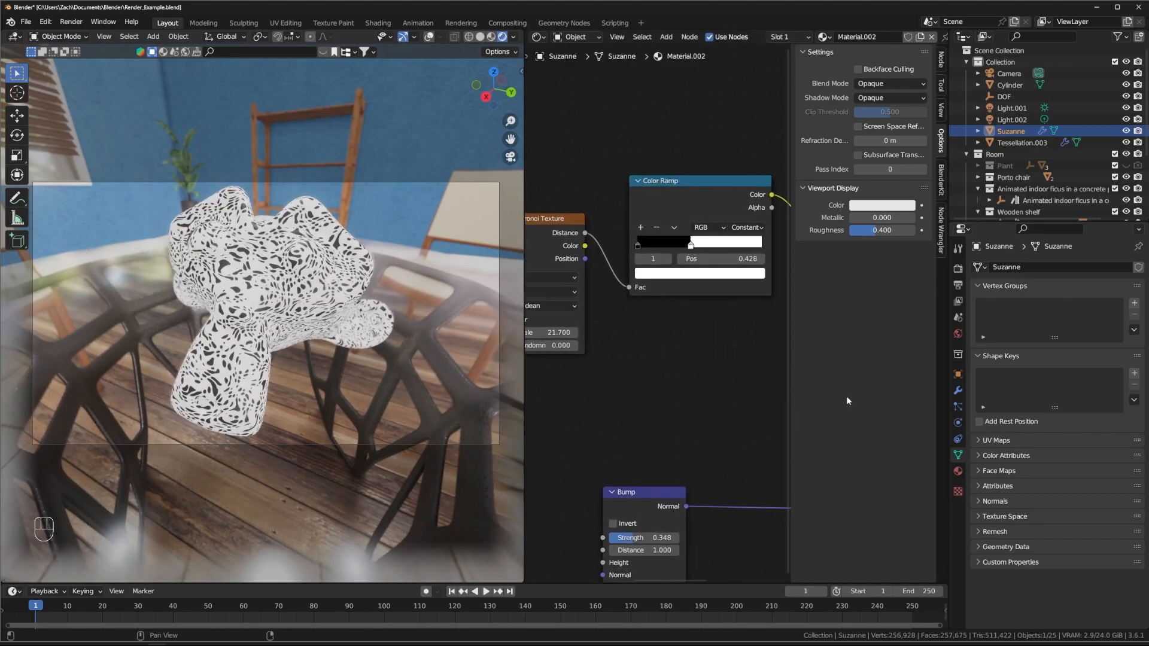
{"action": "middle_click_drag", "start_coordinate": [729, 331], "coordinate": [695, 353]}
{"action": "scroll", "coordinate": [729, 351], "scroll_direction": "down", "scroll_amount": 4}
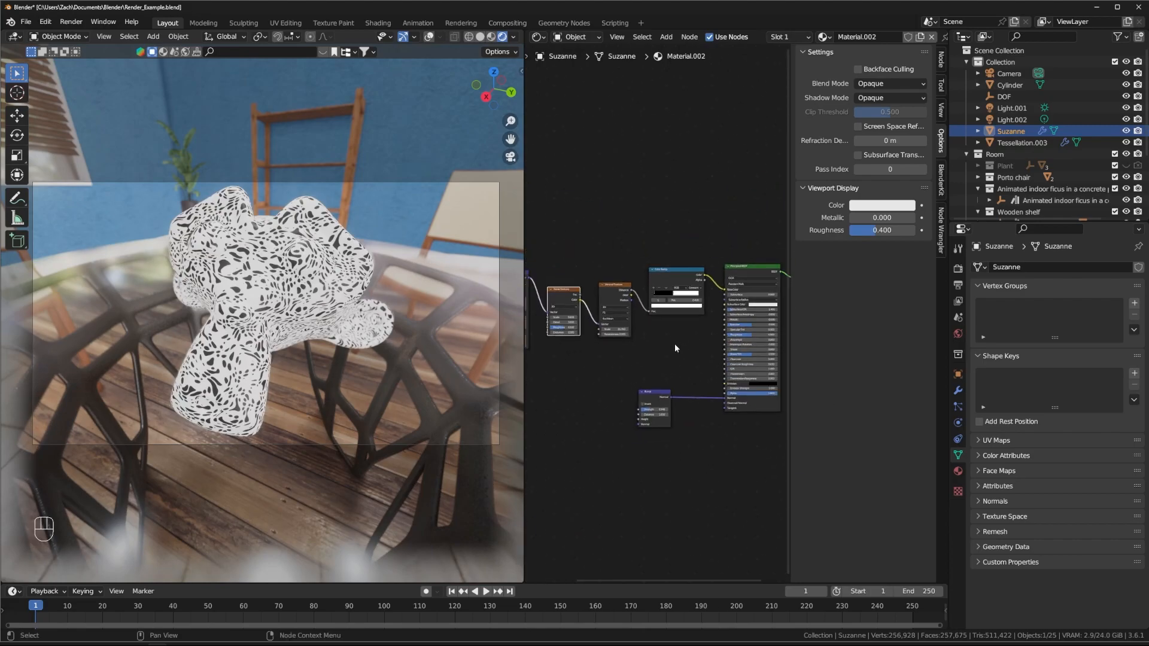
{"action": "middle_click_drag", "start_coordinate": [611, 254], "coordinate": [708, 228]}
{"action": "left_click_drag", "start_coordinate": [764, 194], "coordinate": [543, 337]}
{"action": "left_click_drag", "start_coordinate": [755, 245], "coordinate": [629, 251]}
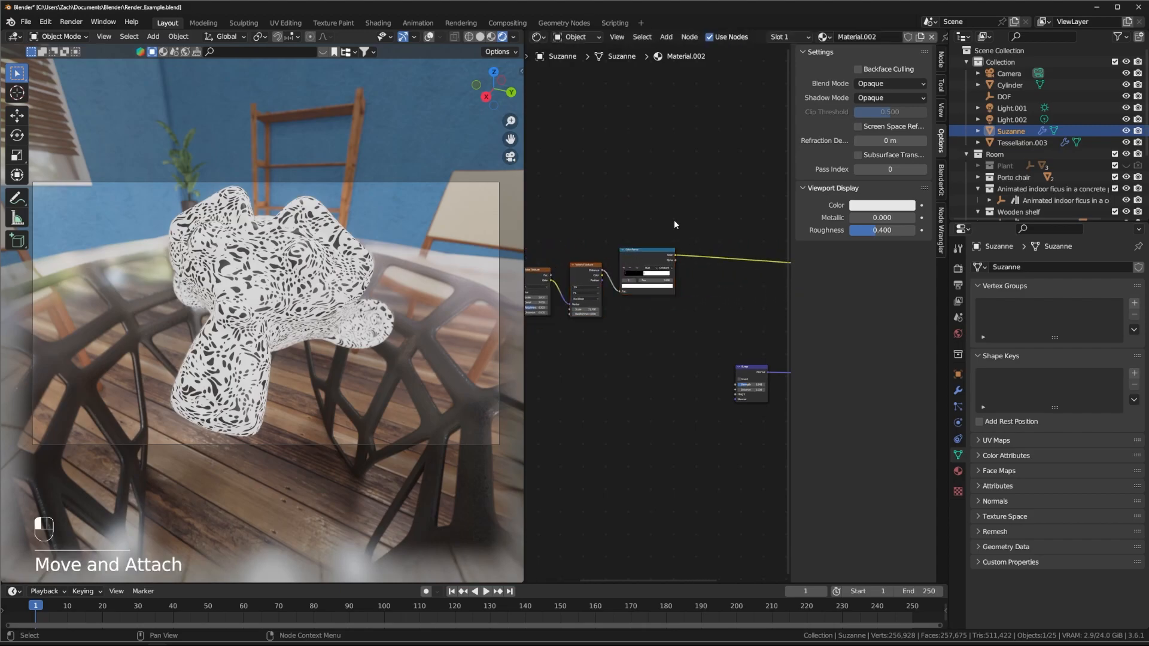
{"action": "left_click", "coordinate": [676, 222]}
{"action": "middle_click_drag", "start_coordinate": [703, 243], "coordinate": [629, 258]}
Step: Duplicate the Color Ramp and drop the copy onto the link into the shader
{"action": "key", "text": "shift+d"}
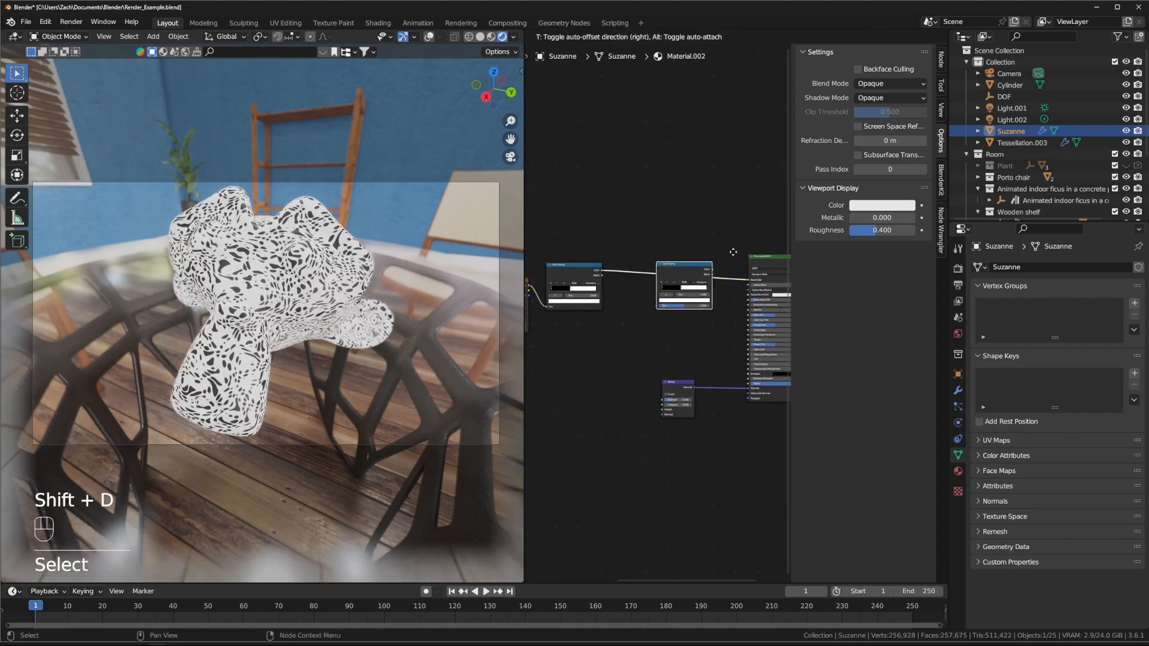
{"action": "left_click", "coordinate": [733, 252]}
{"action": "scroll", "coordinate": [704, 342], "scroll_direction": "up", "scroll_amount": 2}
{"action": "scroll", "coordinate": [702, 339], "scroll_direction": "up", "scroll_amount": 1}
{"action": "middle_click_drag", "start_coordinate": [708, 369], "coordinate": [740, 366]}
{"action": "scroll", "coordinate": [587, 361], "scroll_direction": "up", "scroll_amount": 2}
Step: Make the new ramp's white stop magenta and switch interpolation to Linear
{"action": "left_click", "coordinate": [633, 278]}
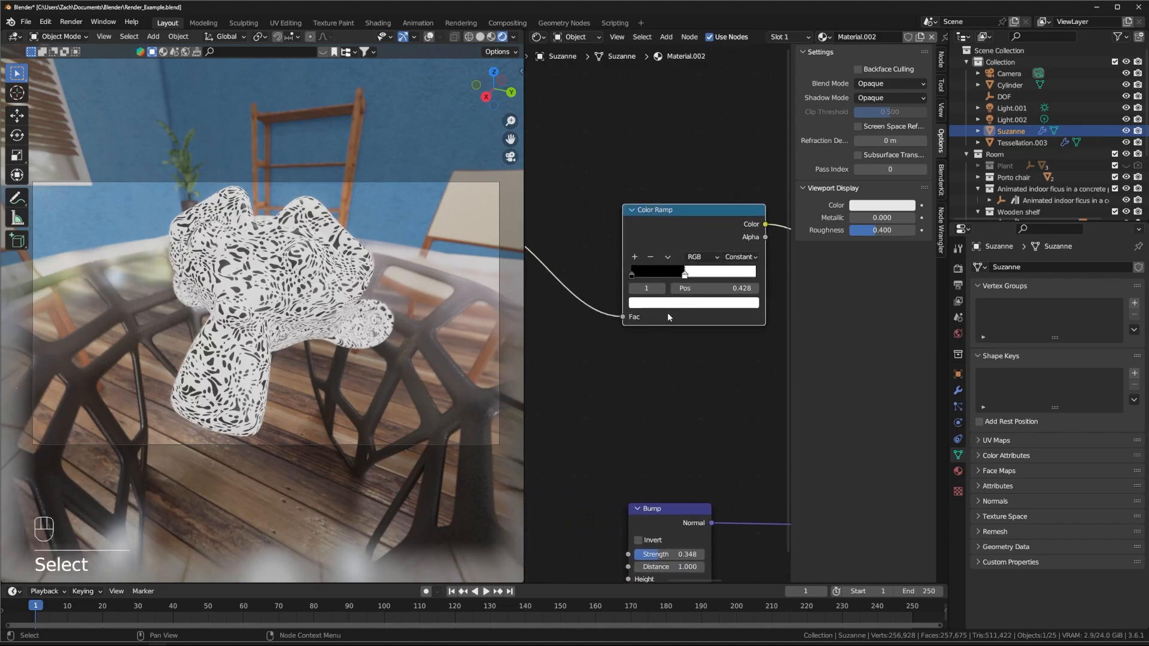
{"action": "left_click", "coordinate": [679, 305]}
{"action": "left_click", "coordinate": [710, 214]}
{"action": "left_click", "coordinate": [715, 336]}
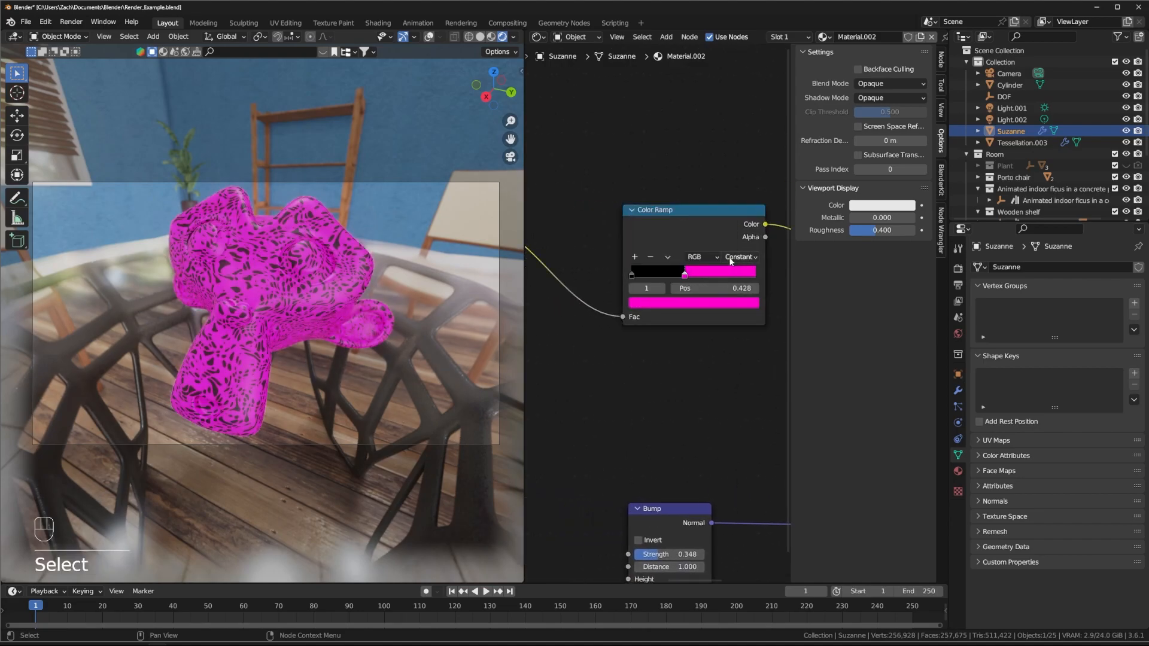
{"action": "left_click", "coordinate": [737, 258]}
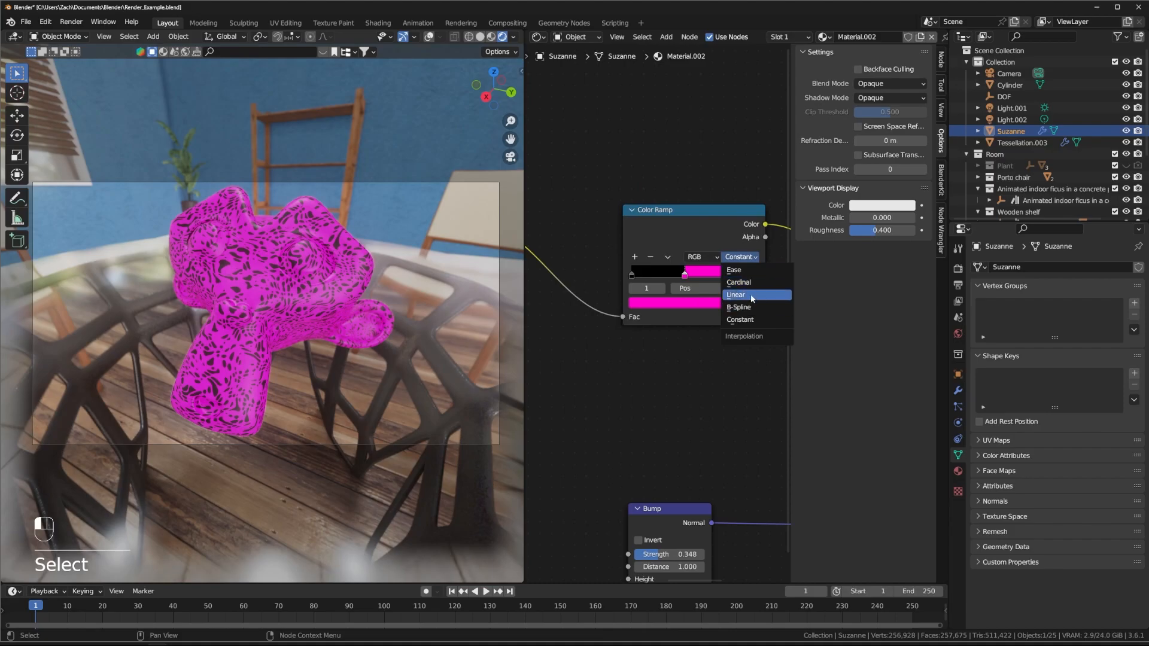
{"action": "left_click", "coordinate": [745, 292]}
Step: Turn the ramp's first stop, at position 0, green
{"action": "left_click", "coordinate": [631, 275]}
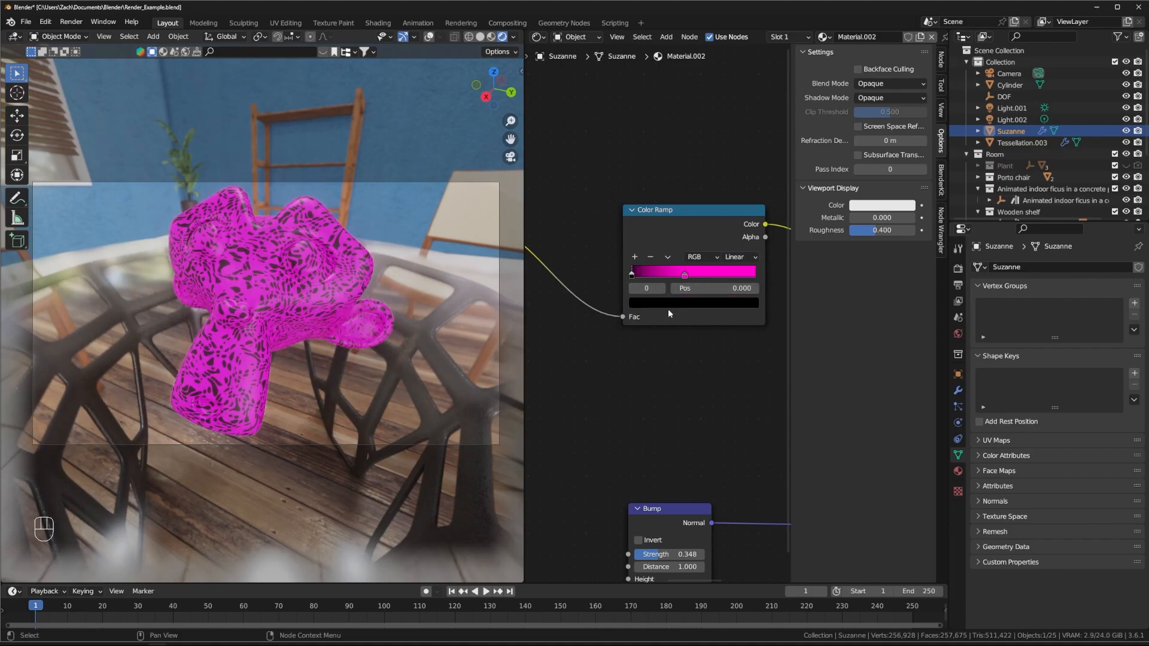
{"action": "left_click", "coordinate": [684, 304]}
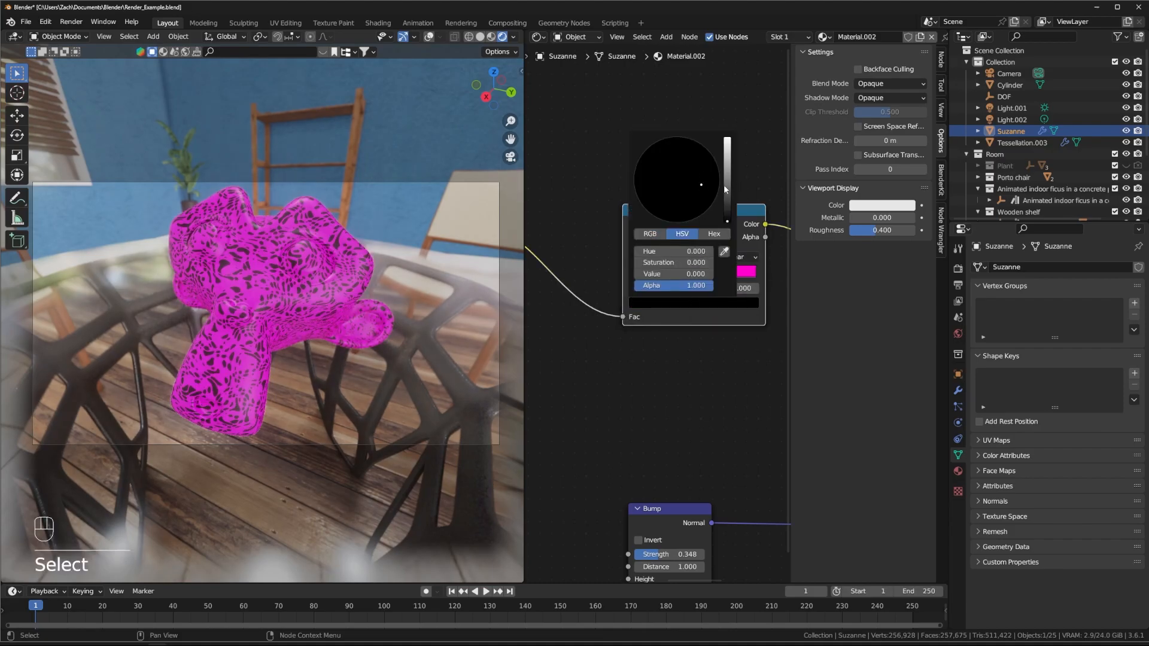
{"action": "left_click", "coordinate": [728, 174]}
{"action": "left_click_drag", "start_coordinate": [671, 170], "coordinate": [646, 153]}
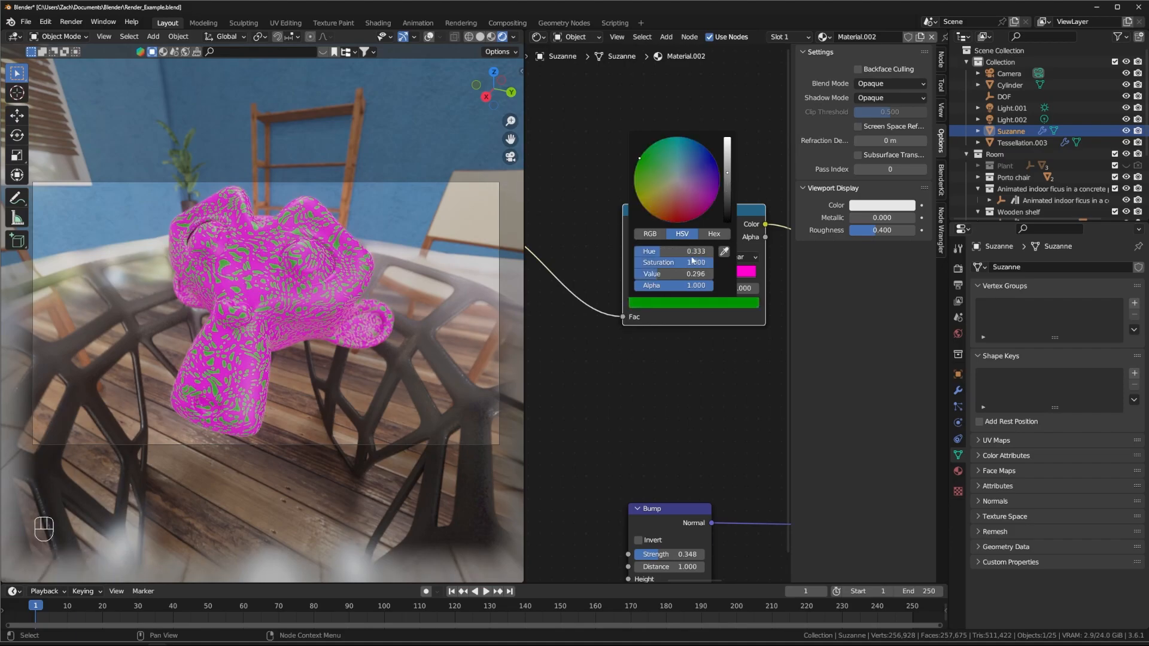
{"action": "left_click", "coordinate": [694, 358]}
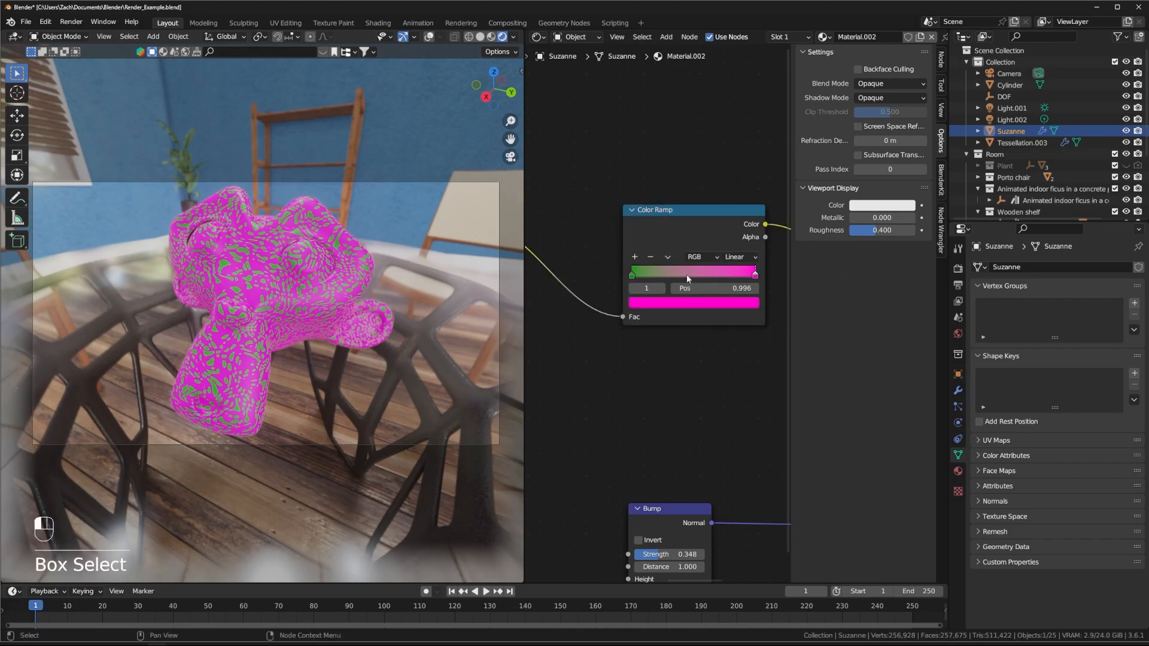
Step: Add a middle stop to the ramp and colour it yellow-green
{"action": "left_click", "coordinate": [686, 277]}
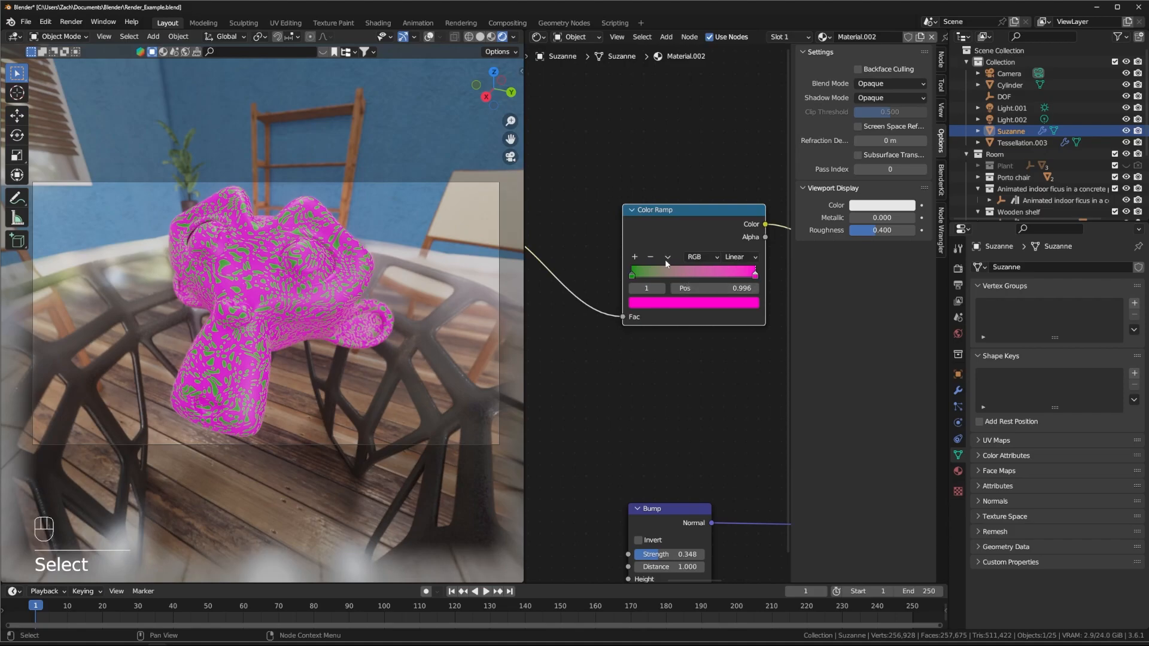
{"action": "left_click", "coordinate": [636, 256]}
{"action": "left_click", "coordinate": [690, 304]}
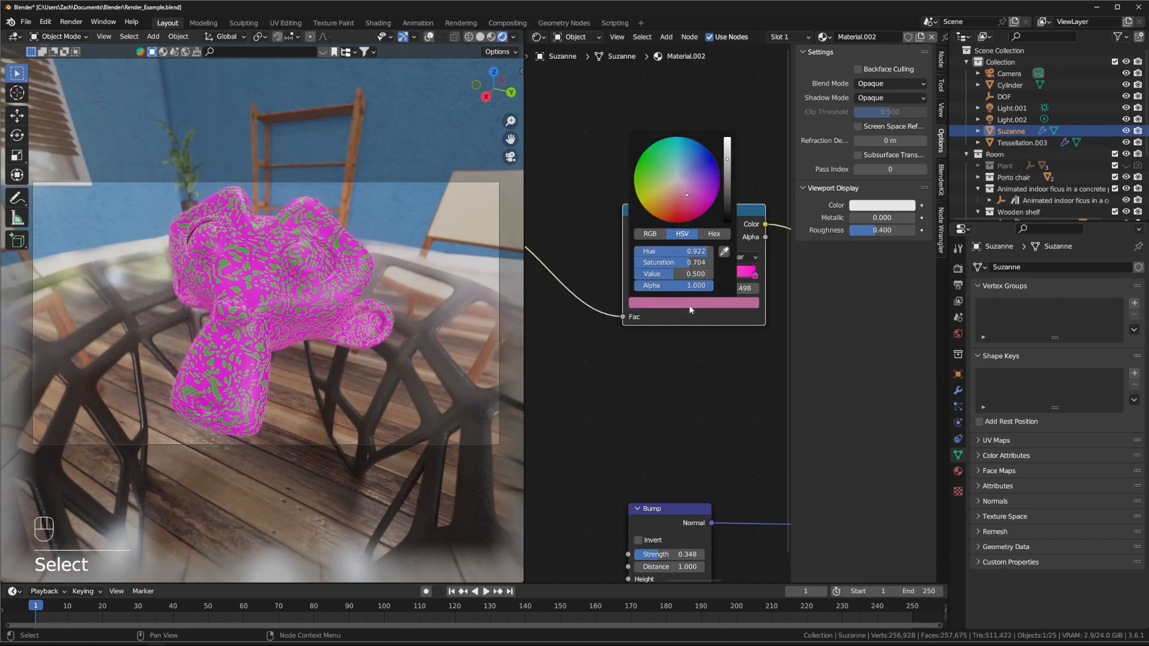
{"action": "left_click_drag", "start_coordinate": [686, 195], "coordinate": [636, 195]}
{"action": "left_click", "coordinate": [722, 373]}
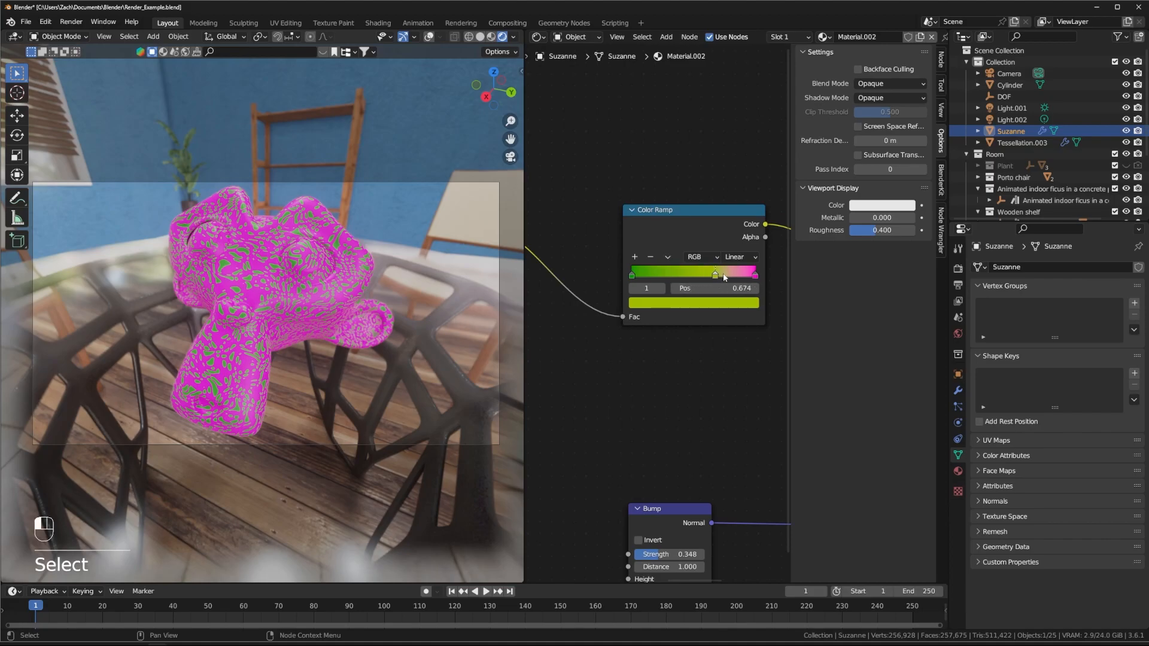
{"action": "scroll", "coordinate": [708, 277], "scroll_direction": "down", "scroll_amount": 6, "text": "ctrl"}
{"action": "scroll", "coordinate": [663, 310], "scroll_direction": "down", "scroll_amount": 2}
Step: Set the first Color Ramp to Linear with stops at 0.277 and 0.596
{"action": "left_click", "coordinate": [633, 269]}
{"action": "left_click", "coordinate": [632, 299]}
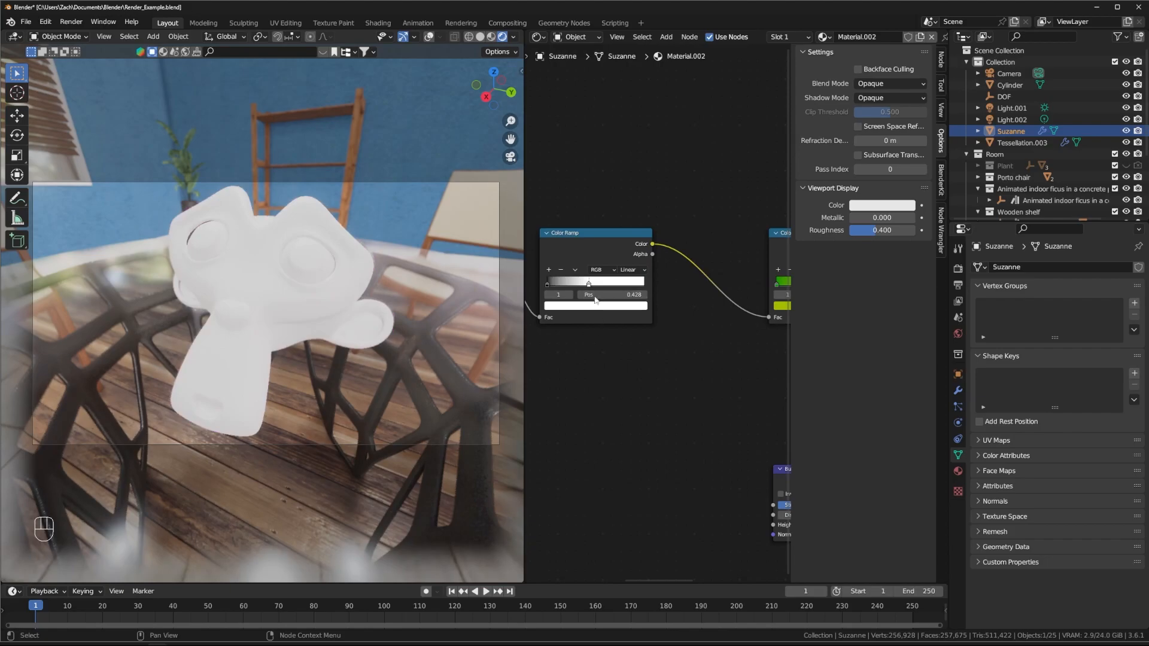
{"action": "left_click_drag", "start_coordinate": [589, 286], "coordinate": [694, 292]}
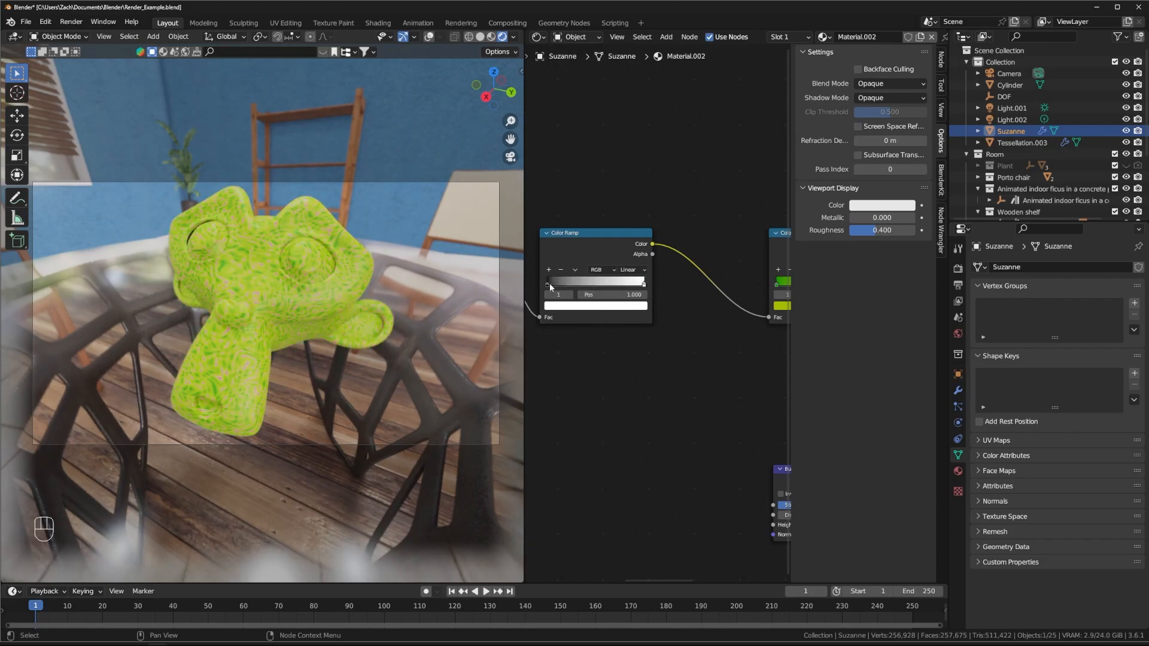
{"action": "left_click_drag", "start_coordinate": [548, 285], "coordinate": [574, 282]}
{"action": "left_click_drag", "start_coordinate": [645, 283], "coordinate": [608, 289]}
Step: Move the second Color Ramp up and to the left, near the Principled BSDF
{"action": "middle_click_drag", "start_coordinate": [600, 377], "coordinate": [617, 338]}
{"action": "middle_click_drag", "start_coordinate": [704, 371], "coordinate": [665, 366]}
{"action": "scroll", "coordinate": [317, 315], "scroll_direction": "up", "scroll_amount": 5}
{"action": "scroll", "coordinate": [317, 315], "scroll_direction": "down", "scroll_amount": 5}
{"action": "middle_click_drag", "start_coordinate": [317, 315], "coordinate": [300, 277]}
{"action": "scroll", "coordinate": [658, 355], "scroll_direction": "down", "scroll_amount": 2}
{"action": "middle_click_drag", "start_coordinate": [747, 363], "coordinate": [578, 356]}
{"action": "middle_click_drag", "start_coordinate": [621, 311], "coordinate": [698, 329]}
{"action": "mouse_move", "coordinate": [737, 363]}
{"action": "middle_mouse_down"}
{"action": "mouse_move", "coordinate": [650, 369]}
{"action": "mouse_move", "coordinate": [700, 354]}
{"action": "mouse_move", "coordinate": [728, 362]}
{"action": "middle_mouse_up"}
{"action": "left_click_drag", "start_coordinate": [685, 239], "coordinate": [651, 232]}
{"action": "middle_click_drag", "start_coordinate": [641, 343], "coordinate": [709, 341]}
Step: Move the first ramp's black stop to the left end and the second ramp's middle stop to 0.537
{"action": "middle_click_drag", "start_coordinate": [585, 350], "coordinate": [622, 382]}
{"action": "left_click_drag", "start_coordinate": [572, 299], "coordinate": [647, 309]}
{"action": "middle_click_drag", "start_coordinate": [666, 401], "coordinate": [578, 400]}
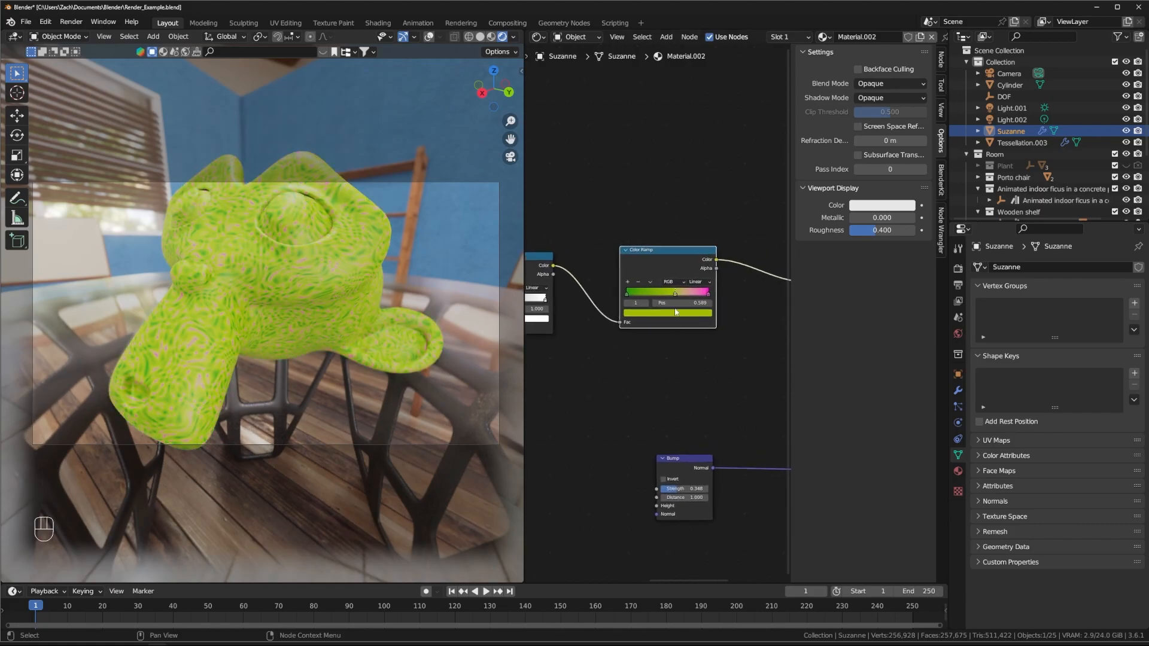
{"action": "left_click_drag", "start_coordinate": [674, 294], "coordinate": [670, 294]}
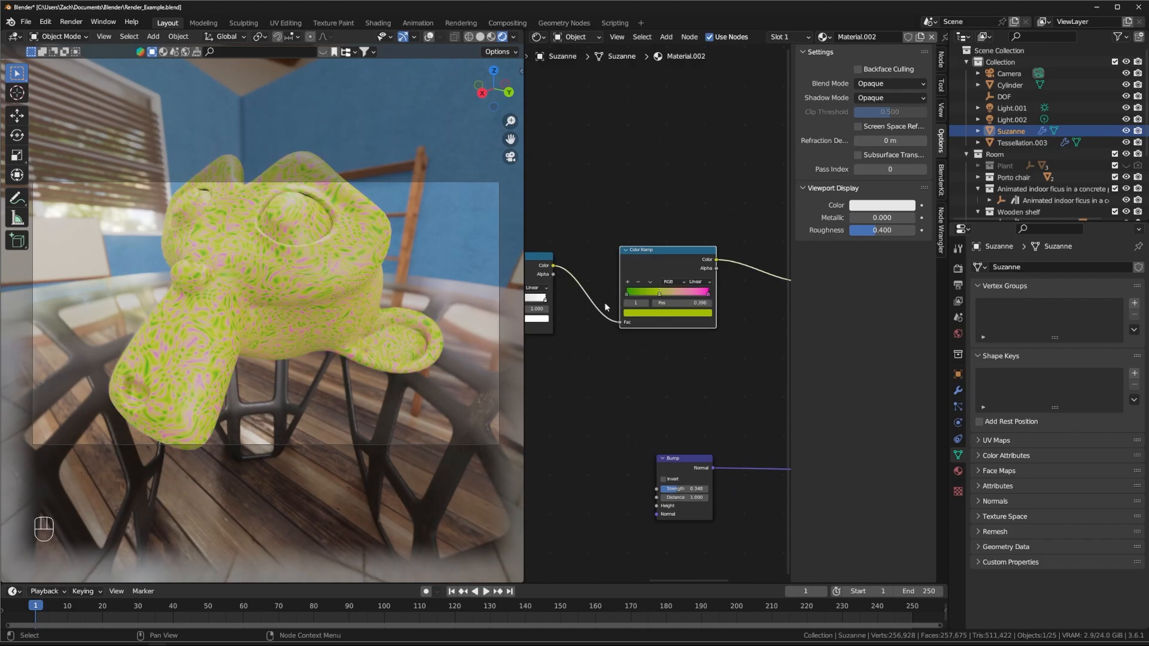
Step: Box-select the Texture Coordinate, Mapping, Noise and Color Ramp nodes for deletion
{"action": "scroll", "coordinate": [660, 354], "scroll_direction": "down", "scroll_amount": 5}
{"action": "mouse_move", "coordinate": [703, 350]}
{"action": "middle_mouse_down"}
{"action": "mouse_move", "coordinate": [690, 353]}
{"action": "mouse_move", "coordinate": [716, 351]}
{"action": "middle_mouse_up"}
{"action": "left_click_drag", "start_coordinate": [549, 245], "coordinate": [613, 378]}
{"action": "middle_click_drag", "start_coordinate": [708, 398], "coordinate": [666, 384]}
{"action": "middle_click_drag", "start_coordinate": [659, 200], "coordinate": [609, 206]}
{"action": "left_click_drag", "start_coordinate": [542, 208], "coordinate": [723, 335]}
Step: Delete the old texture and ramp nodes and move Texture Coordinate and Mapping to the tree's left
{"action": "key", "text": "Delete"}
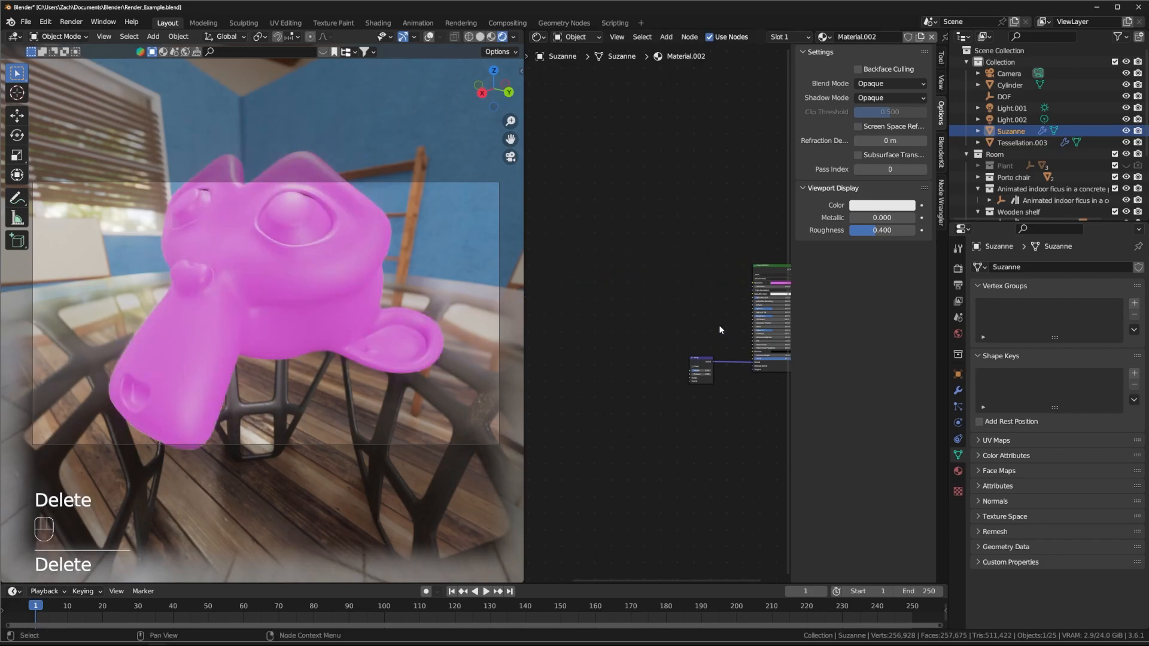
{"action": "middle_click_drag", "start_coordinate": [597, 324], "coordinate": [675, 299]}
{"action": "left_click_drag", "start_coordinate": [651, 218], "coordinate": [556, 311]}
{"action": "left_click_drag", "start_coordinate": [552, 271], "coordinate": [716, 276]}
{"action": "middle_click_drag", "start_coordinate": [747, 214], "coordinate": [569, 213]}
{"action": "scroll", "coordinate": [682, 251], "scroll_direction": "up", "scroll_amount": 4}
{"action": "middle_click_drag", "start_coordinate": [607, 276], "coordinate": [726, 221]}
{"action": "scroll", "coordinate": [661, 246], "scroll_direction": "up", "scroll_amount": 1}
{"action": "left_click_drag", "start_coordinate": [666, 233], "coordinate": [604, 217]}
{"action": "middle_click_drag", "start_coordinate": [633, 215], "coordinate": [613, 223]}
{"action": "key", "text": "Caps_Lock"}
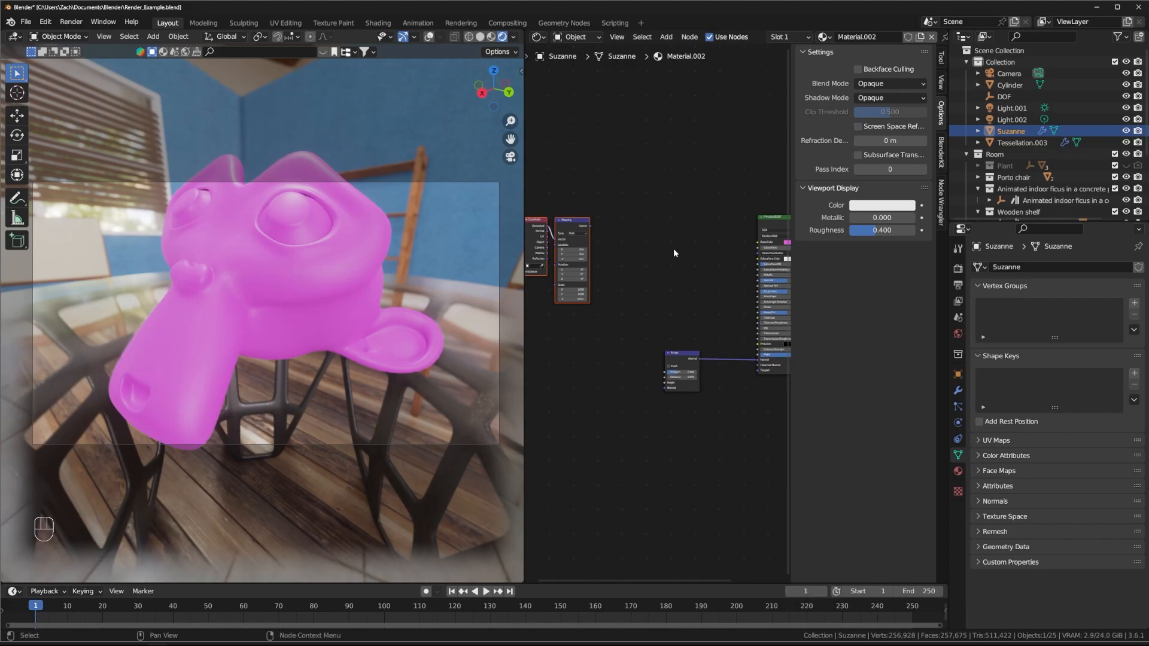
{"action": "scroll", "coordinate": [654, 241], "scroll_direction": "up", "scroll_amount": 2}
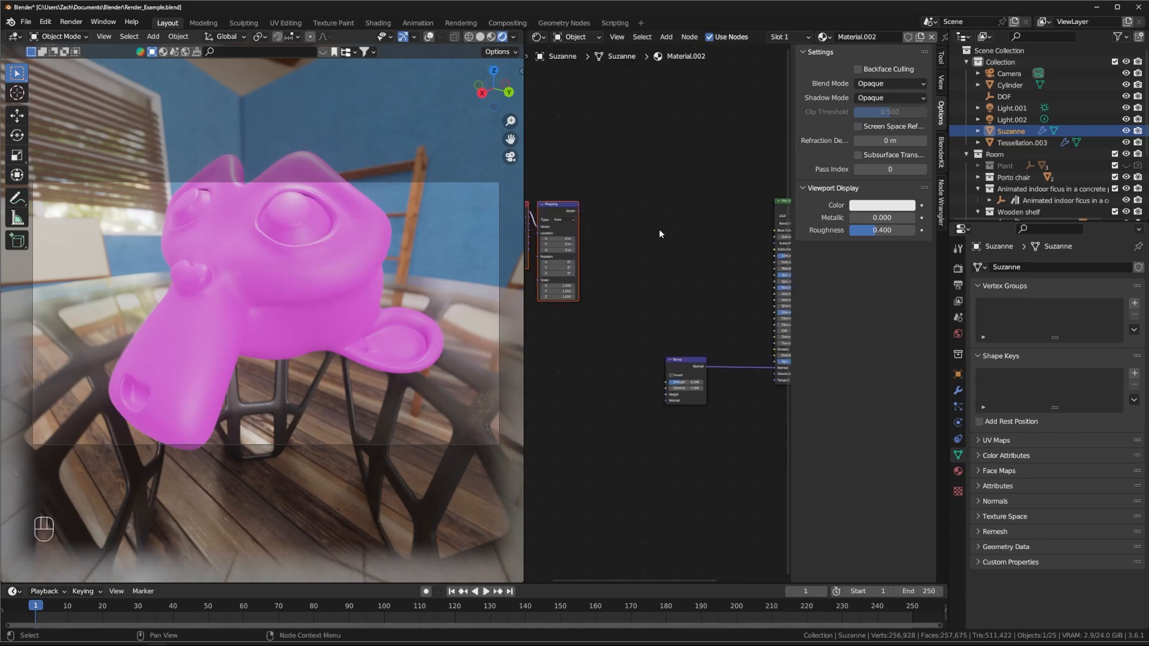
Step: Add a Noise Texture node and connect it to the Principled BSDF Base Color
{"action": "key", "text": "shift+a"}
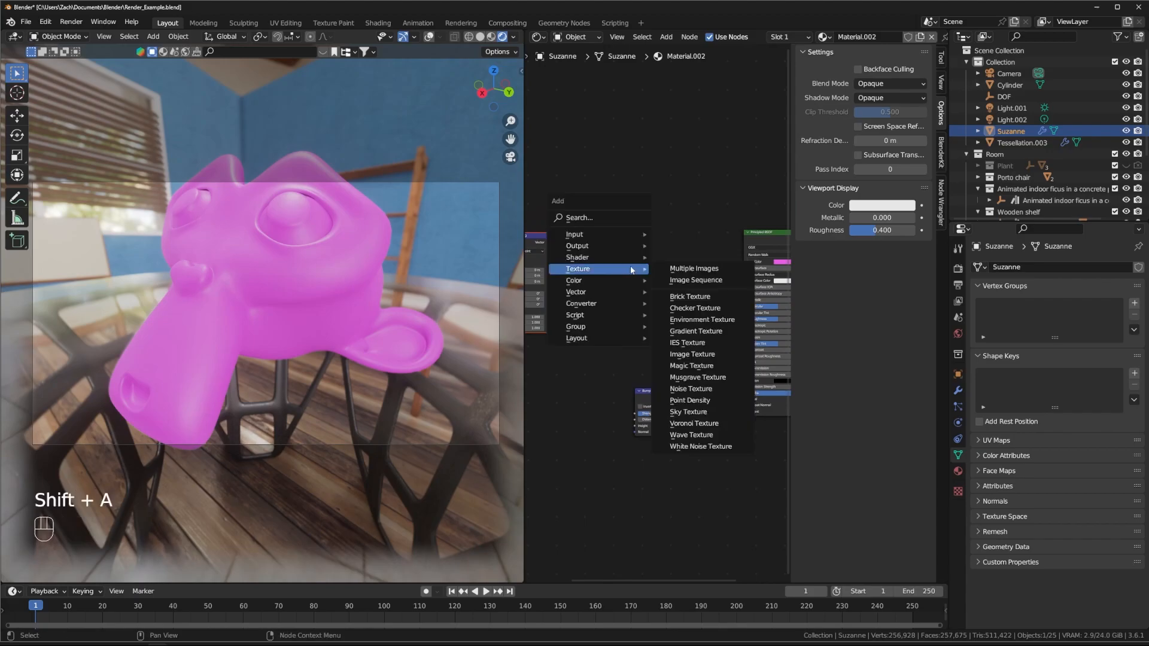
{"action": "key", "text": "shift+a"}
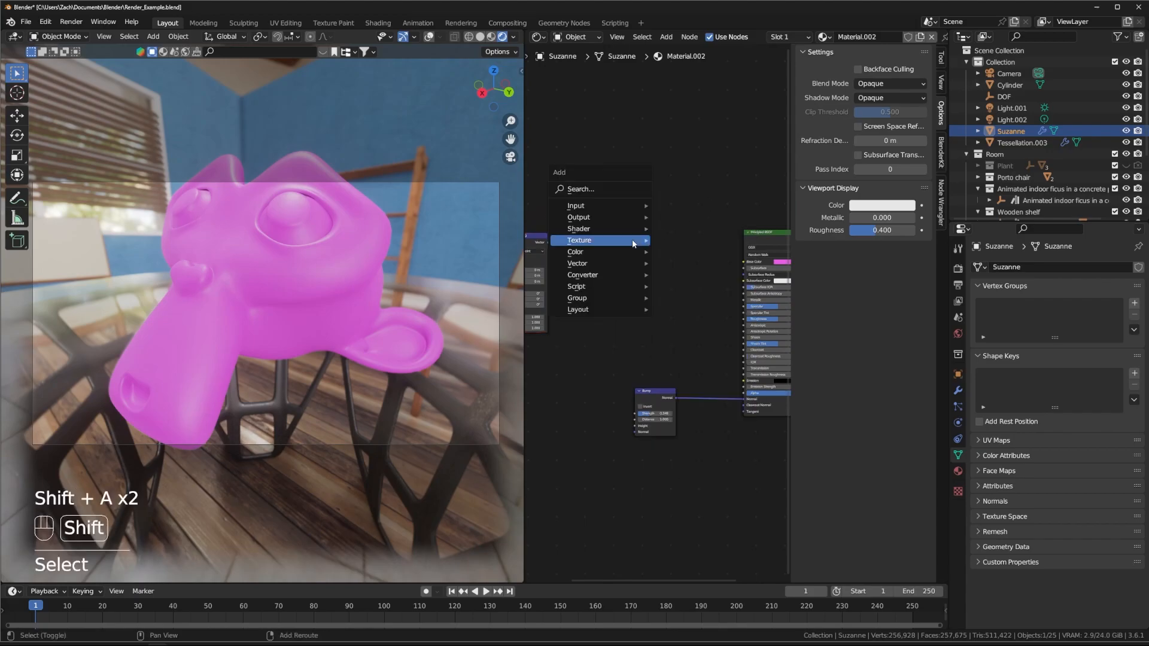
{"action": "type", "text": "Noi"}
{"action": "key", "text": "Return"}
{"action": "left_click", "coordinate": [627, 198]}
{"action": "left_click_drag", "start_coordinate": [628, 197], "coordinate": [743, 262]}
{"action": "middle_click_drag", "start_coordinate": [655, 293], "coordinate": [633, 309]}
Step: Insert a Color Ramp into the noise-to-Base Color link and move its stops inward
{"action": "key", "text": "shift+a"}
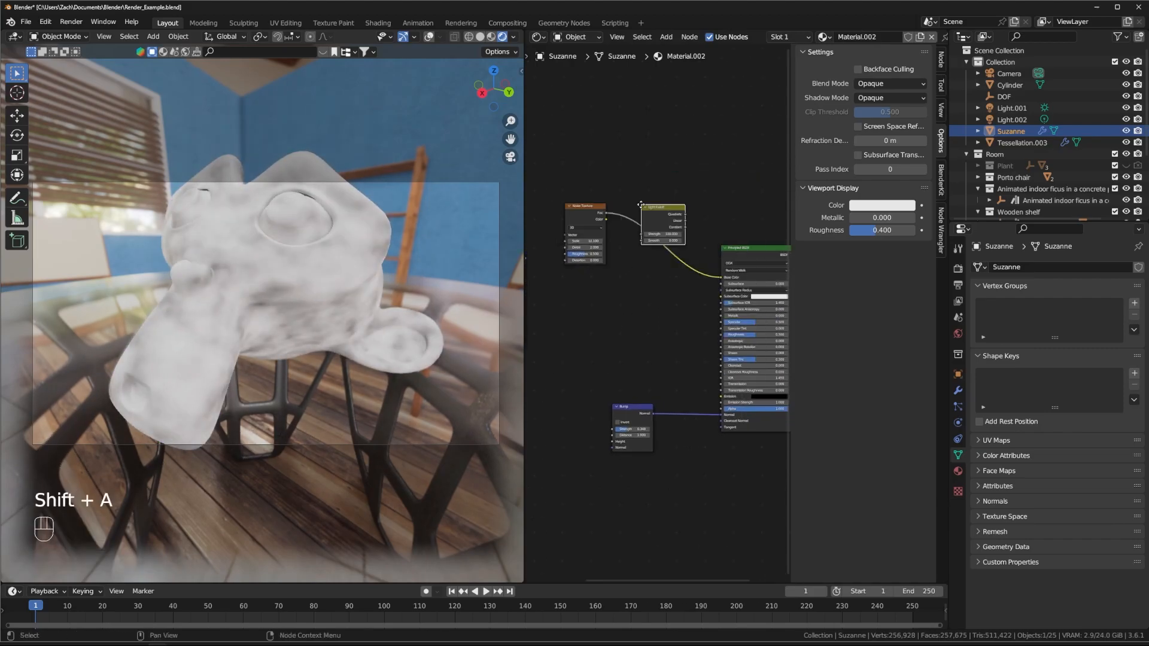
{"action": "type", "text": "ramp"}
{"action": "key", "text": "Return"}
{"action": "left_click", "coordinate": [630, 211]}
{"action": "scroll", "coordinate": [664, 236], "scroll_direction": "up", "scroll_amount": 5}
{"action": "left_click_drag", "start_coordinate": [615, 244], "coordinate": [672, 245]}
Step: Color the ramp stops light yellowish orange and dark brown for wood tones
{"action": "left_click", "coordinate": [648, 266]}
{"action": "left_click", "coordinate": [640, 191]}
{"action": "left_click", "coordinate": [644, 245]}
{"action": "left_click", "coordinate": [651, 267]}
{"action": "left_click_drag", "start_coordinate": [686, 174], "coordinate": [636, 193]}
{"action": "left_click", "coordinate": [642, 191]}
{"action": "left_click", "coordinate": [672, 245]}
{"action": "left_click", "coordinate": [651, 266]}
{"action": "left_click", "coordinate": [651, 266]}
{"action": "left_click", "coordinate": [637, 192]}
{"action": "left_click", "coordinate": [644, 245]}
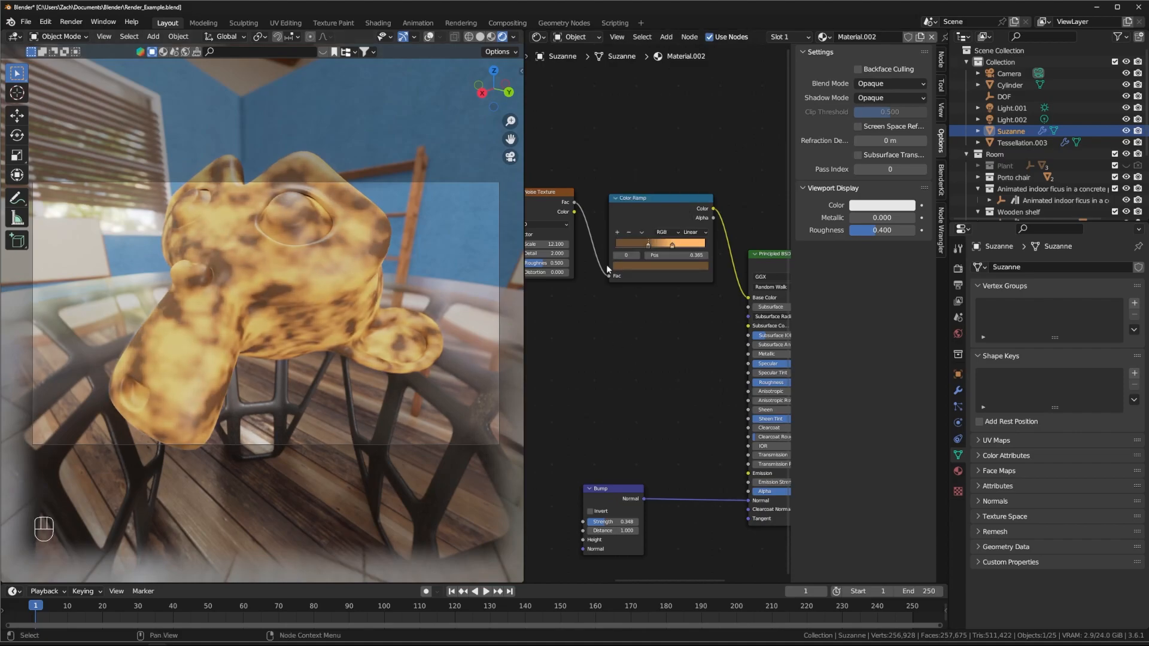
Step: Link the Mapping output into the Noise Texture and drop a second Noise Texture onto the link
{"action": "middle_click_drag", "start_coordinate": [569, 260], "coordinate": [738, 232]}
{"action": "left_click_drag", "start_coordinate": [623, 241], "coordinate": [682, 207]}
{"action": "left_click_drag", "start_coordinate": [708, 165], "coordinate": [726, 210]}
{"action": "middle_click_drag", "start_coordinate": [727, 265], "coordinate": [667, 237]}
{"action": "key", "text": "shift+a"}
{"action": "left_click", "coordinate": [691, 328]}
{"action": "right_click", "coordinate": [691, 328]}
{"action": "key", "text": "shift+a"}
{"action": "left_click", "coordinate": [548, 204]}
Step: Set noise Scale 9.2 and Detail 0.67, tweak the brown stop, and stretch Mapping Y/Z scale
{"action": "left_click_drag", "start_coordinate": [629, 254], "coordinate": [606, 263]}
{"action": "middle_click_drag", "start_coordinate": [586, 298], "coordinate": [647, 285], "text": "shift"}
{"action": "left_click_drag", "start_coordinate": [594, 311], "coordinate": [595, 341], "text": "shift"}
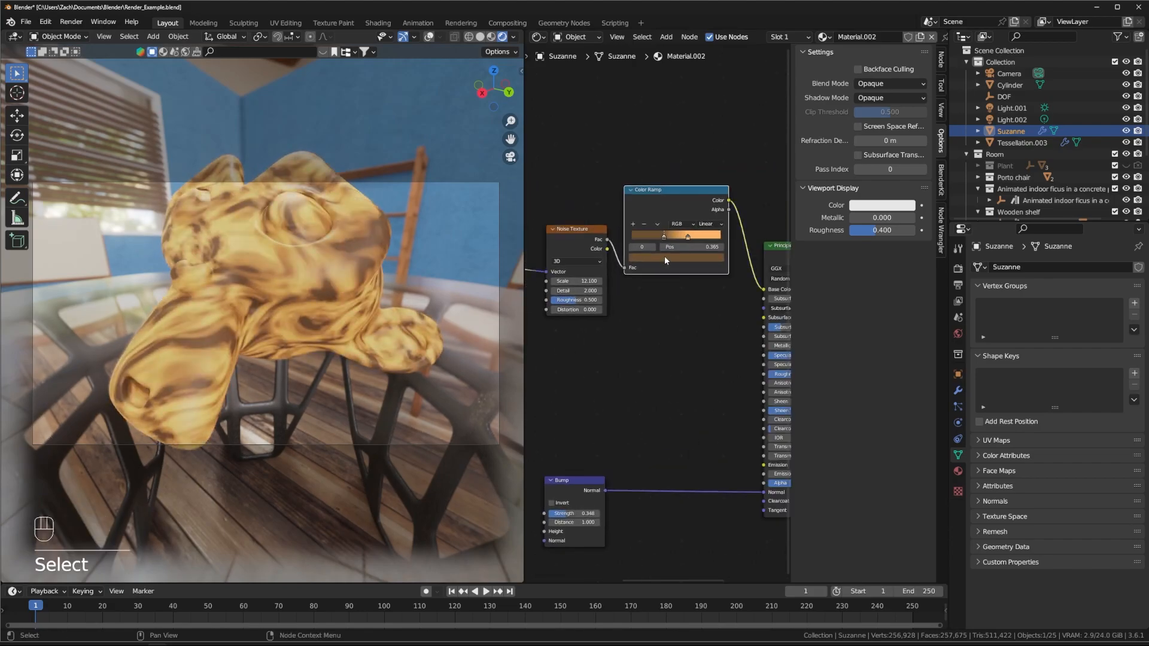
{"action": "left_click", "coordinate": [664, 256]}
{"action": "left_click_drag", "start_coordinate": [655, 181], "coordinate": [658, 184]}
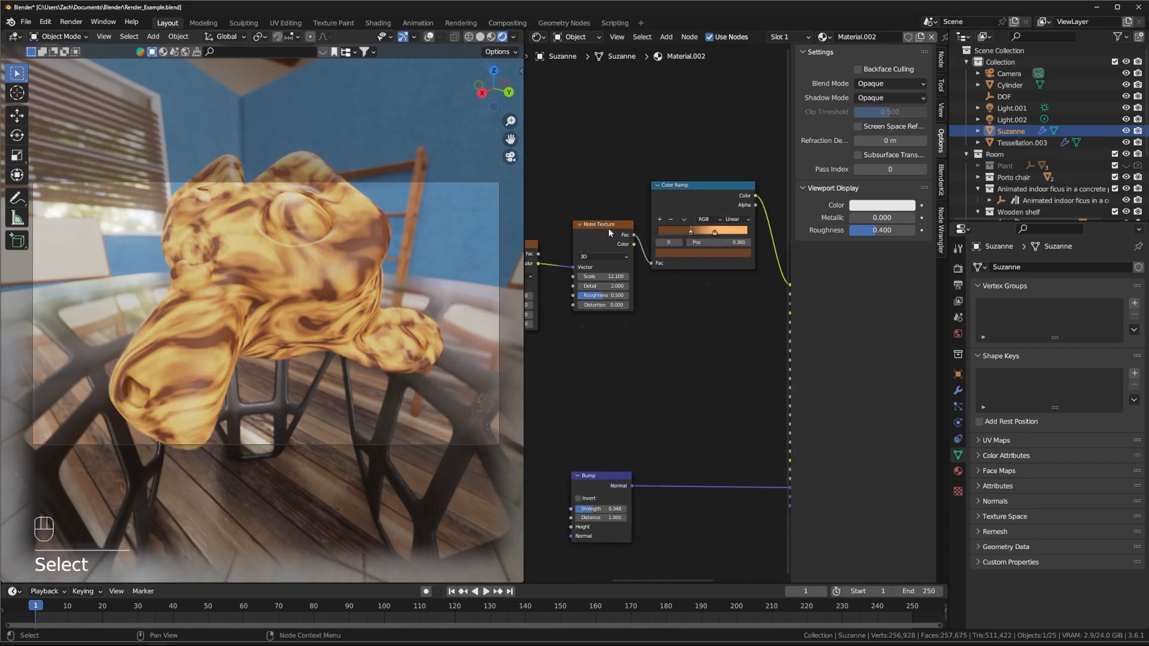
{"action": "left_click_drag", "start_coordinate": [607, 228], "coordinate": [584, 225]}
{"action": "left_click_drag", "start_coordinate": [721, 184], "coordinate": [697, 198]}
{"action": "right_click", "coordinate": [728, 190]}
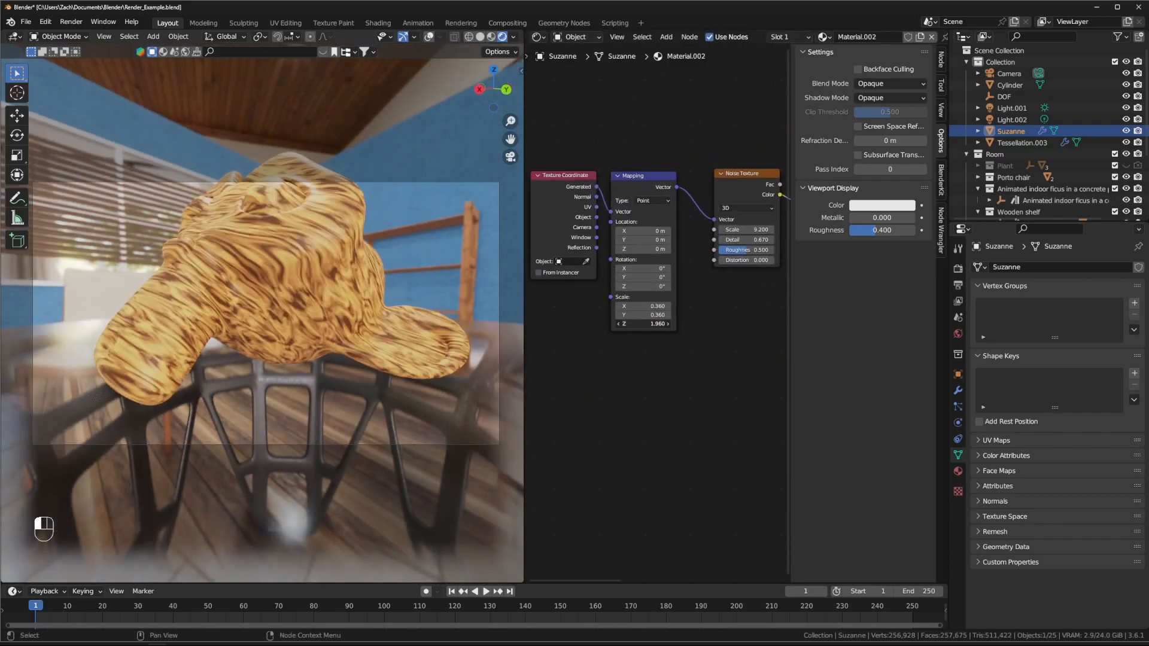
{"action": "left_click_drag", "start_coordinate": [643, 323], "coordinate": [885, 315]}
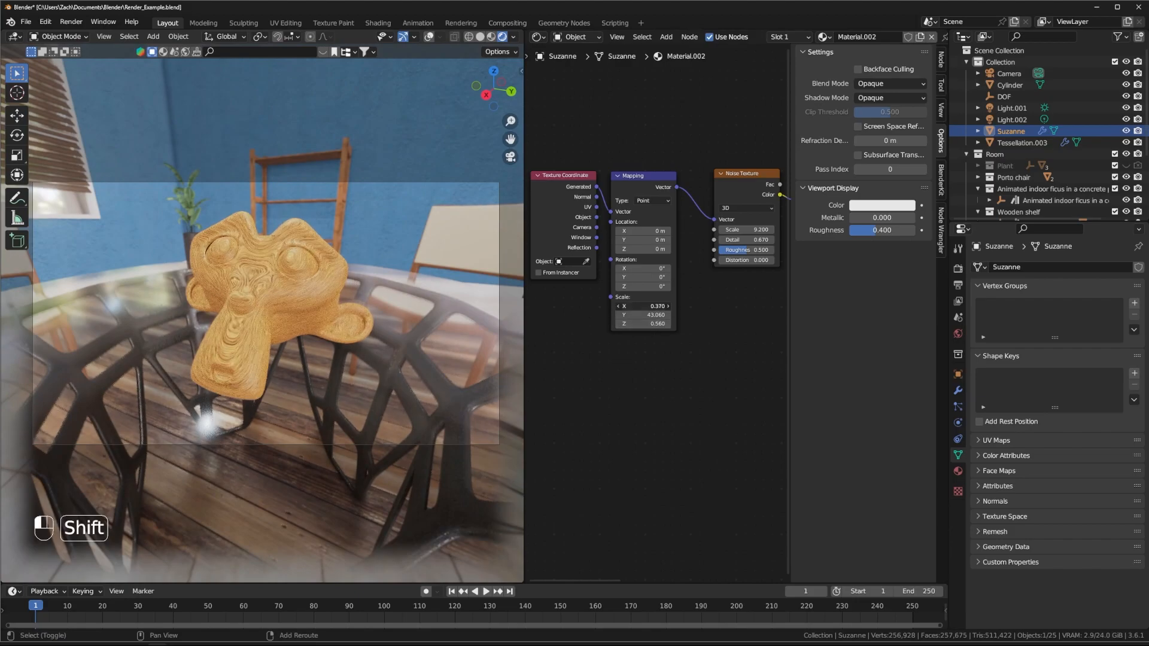
Step: Add a cube, resize it, and raise it along Z
{"action": "left_click", "coordinate": [392, 341]}
{"action": "key", "text": "s"}
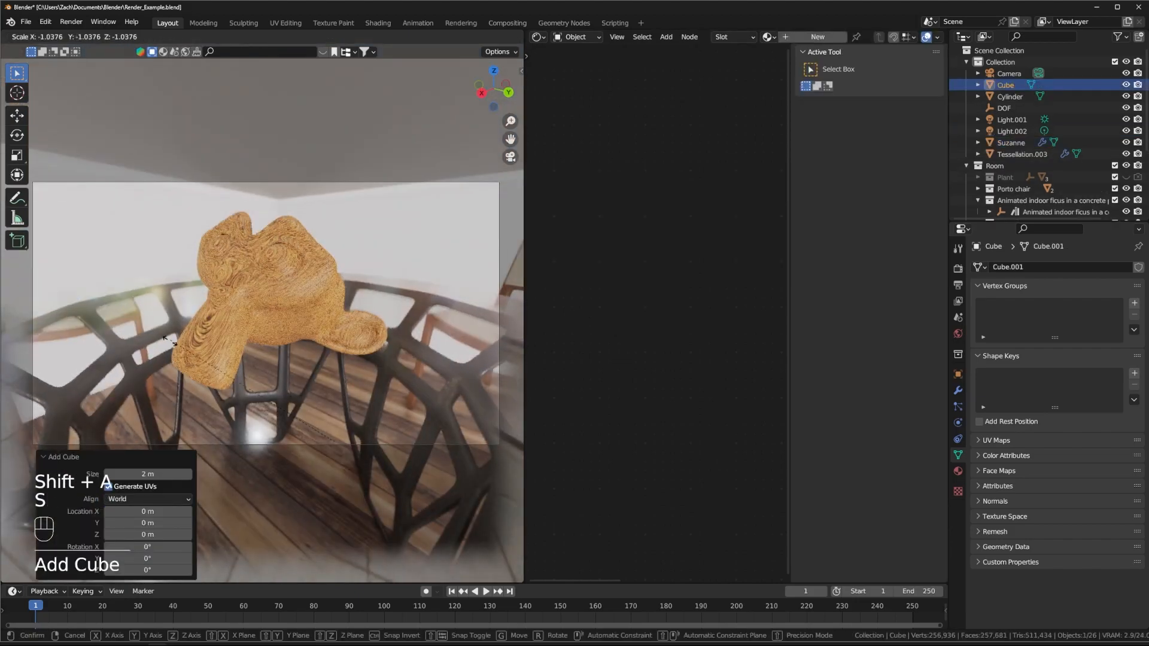
{"action": "left_click", "coordinate": [398, 335]}
{"action": "key", "text": "g"}
{"action": "key", "text": "z"}
{"action": "left_click", "coordinate": [387, 228]}
Step: Flatten the cube along Z into a slab and position it on the table base
{"action": "key", "text": "s"}
{"action": "key", "text": "z"}
{"action": "left_click", "coordinate": [353, 284]}
{"action": "key", "text": "g"}
{"action": "key", "text": "shift+z"}
{"action": "left_click", "coordinate": [353, 300]}
{"action": "key", "text": "s"}
{"action": "key", "text": "g"}
{"action": "key", "text": "shift+z"}
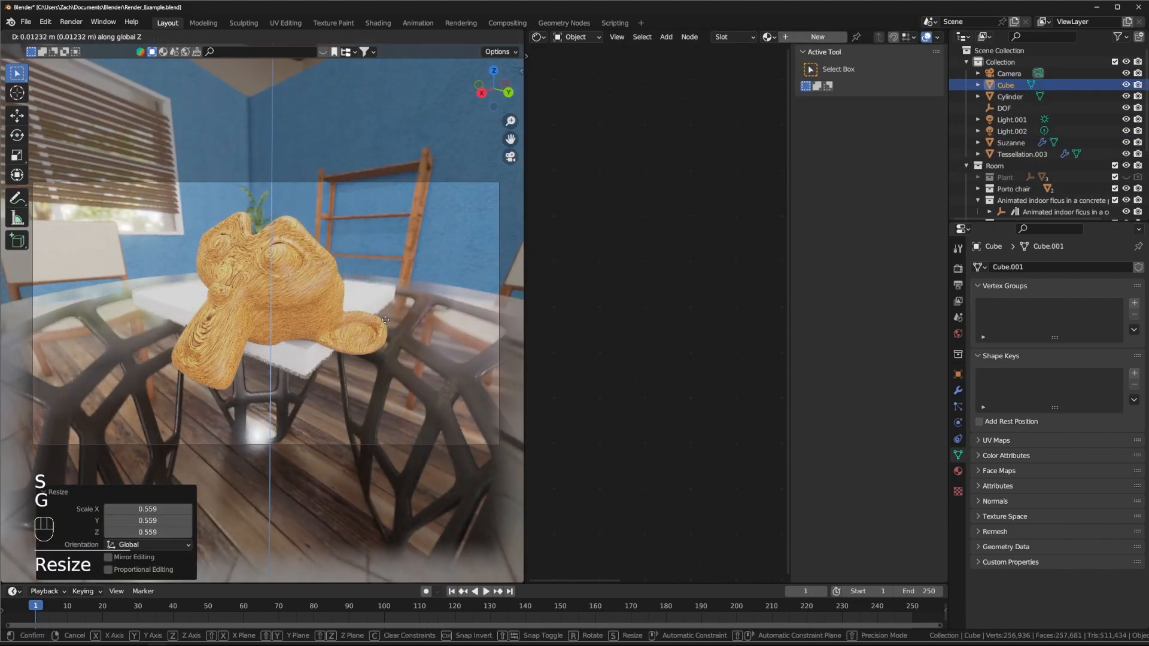
{"action": "left_click", "coordinate": [306, 281]}
Step: Delete Suzanne and fine-tune the tabletop's position and size
{"action": "key", "text": "Delete"}
{"action": "left_click", "coordinate": [311, 287]}
{"action": "key", "text": "g"}
{"action": "key", "text": "shift+z"}
{"action": "key", "text": "s"}
{"action": "left_click", "coordinate": [362, 288]}
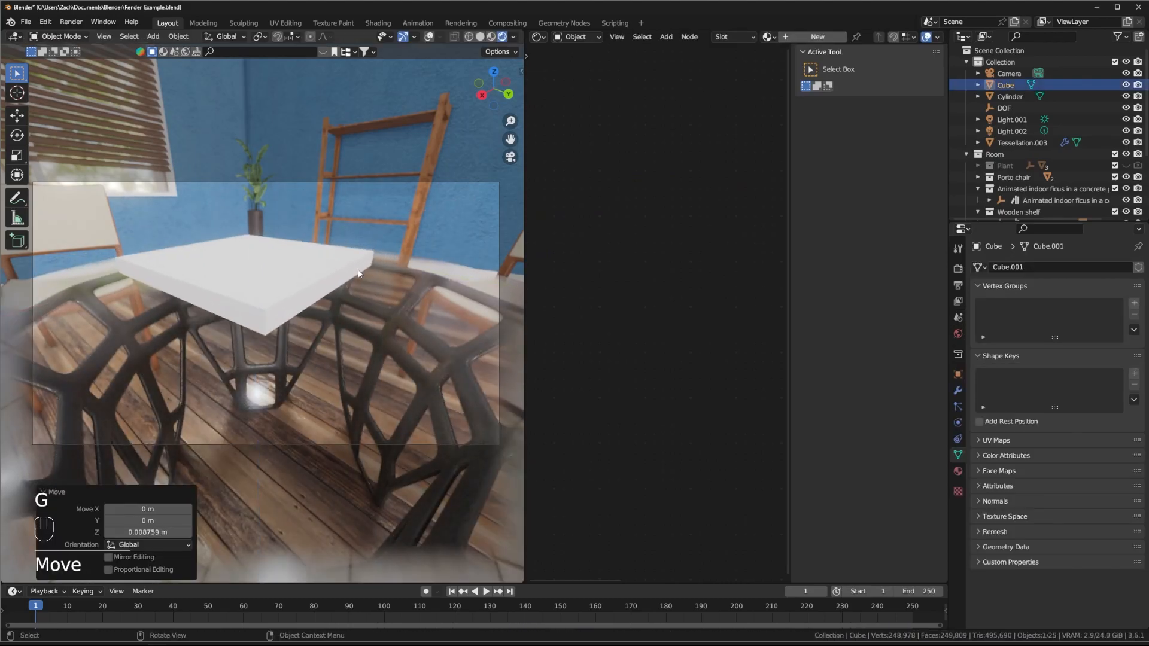
Step: Browse the list of existing materials for the tabletop
{"action": "left_click", "coordinate": [768, 37]}
{"action": "scroll", "coordinate": [831, 73], "scroll_direction": "up", "scroll_amount": 2}
{"action": "scroll", "coordinate": [828, 156], "scroll_direction": "down", "scroll_amount": 6}
Step: Create a new tabletop material and add a Noise Texture linked toward Base Color
{"action": "left_click", "coordinate": [817, 37]}
{"action": "left_click", "coordinate": [359, 263]}
{"action": "middle_click_drag", "start_coordinate": [568, 220], "coordinate": [556, 182]}
{"action": "key", "text": "shift+a"}
{"action": "middle_click_drag", "start_coordinate": [532, 180], "coordinate": [598, 180]}
{"action": "key", "text": "shift+a"}
{"action": "key", "text": "s"}
{"action": "left_click", "coordinate": [643, 196]}
{"action": "left_click", "coordinate": [655, 182]}
{"action": "middle_click_drag", "start_coordinate": [637, 133], "coordinate": [665, 131]}
{"action": "left_click_drag", "start_coordinate": [699, 187], "coordinate": [679, 149]}
{"action": "left_click_drag", "start_coordinate": [663, 177], "coordinate": [554, 147]}
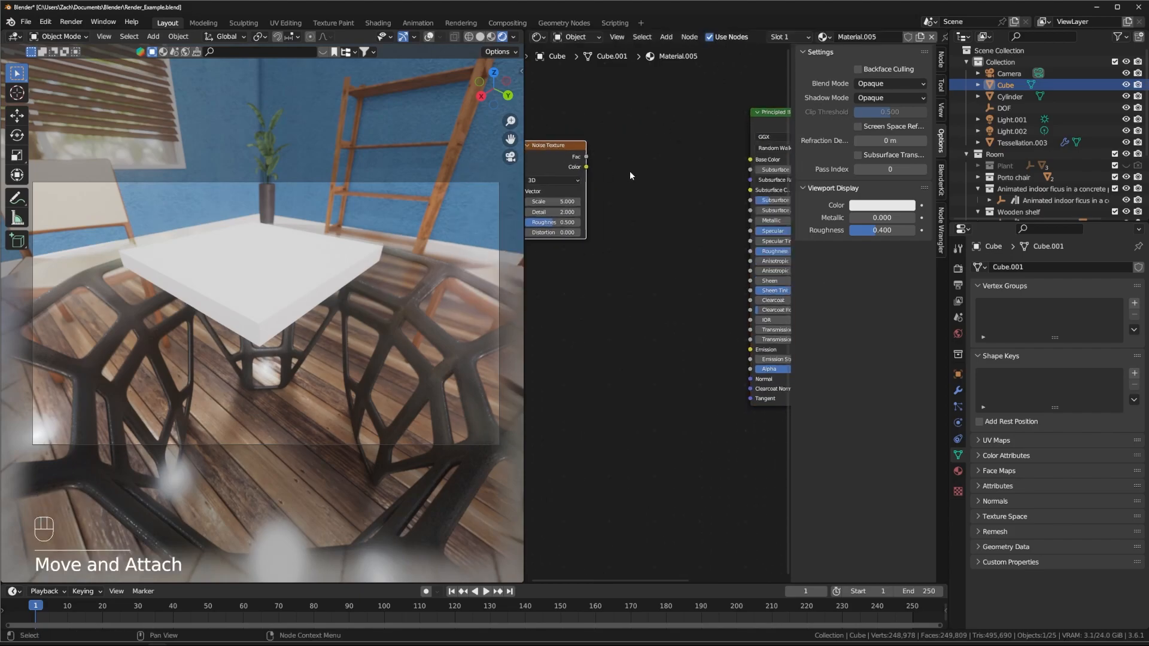
{"action": "middle_click_drag", "start_coordinate": [637, 173], "coordinate": [724, 168]}
Step: Add a second Noise Texture, feeding the first noise's Color into its Vector
{"action": "key", "text": "shift+a"}
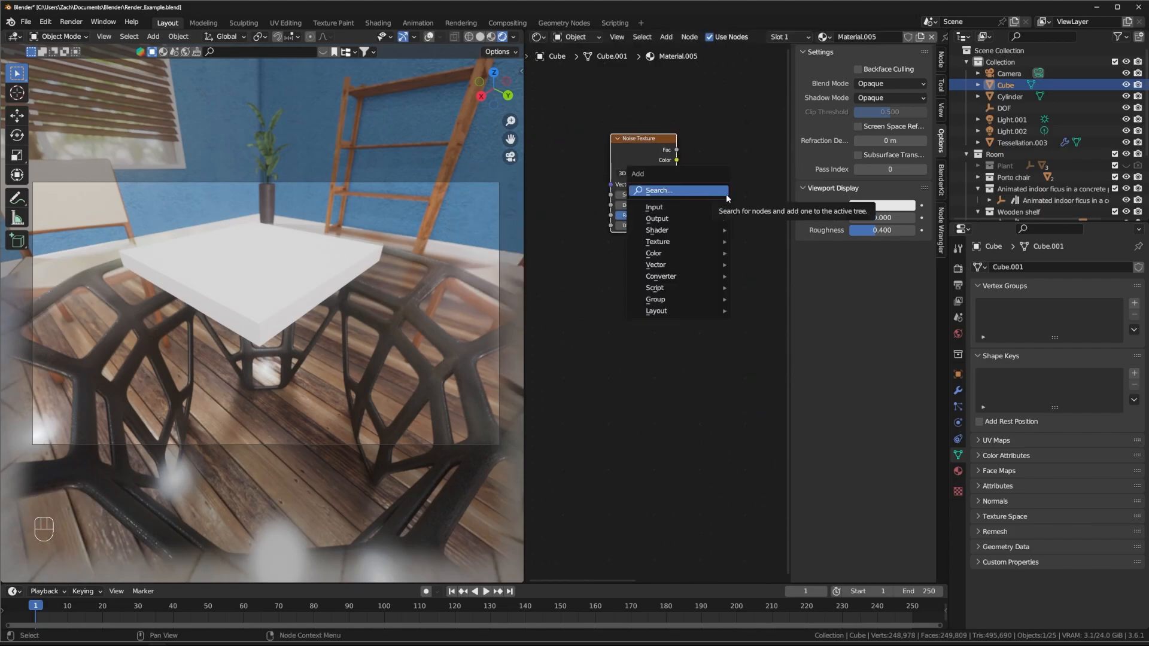
{"action": "left_click", "coordinate": [726, 195]}
{"action": "left_click", "coordinate": [766, 206]}
{"action": "left_click", "coordinate": [755, 157]}
{"action": "left_click", "coordinate": [653, 154]}
{"action": "key", "text": "ctrl+t"}
{"action": "left_click_drag", "start_coordinate": [677, 161], "coordinate": [716, 196]}
{"action": "middle_click_drag", "start_coordinate": [719, 190], "coordinate": [634, 220]}
{"action": "left_click_drag", "start_coordinate": [696, 201], "coordinate": [641, 184]}
Step: Insert a Color Ramp between the noise Fac and Base Color, rearranging the nodes
{"action": "left_click", "coordinate": [712, 190]}
{"action": "key", "text": "shift+a"}
{"action": "left_click", "coordinate": [722, 192]}
{"action": "type", "text": "colo"}
{"action": "left_click", "coordinate": [746, 225]}
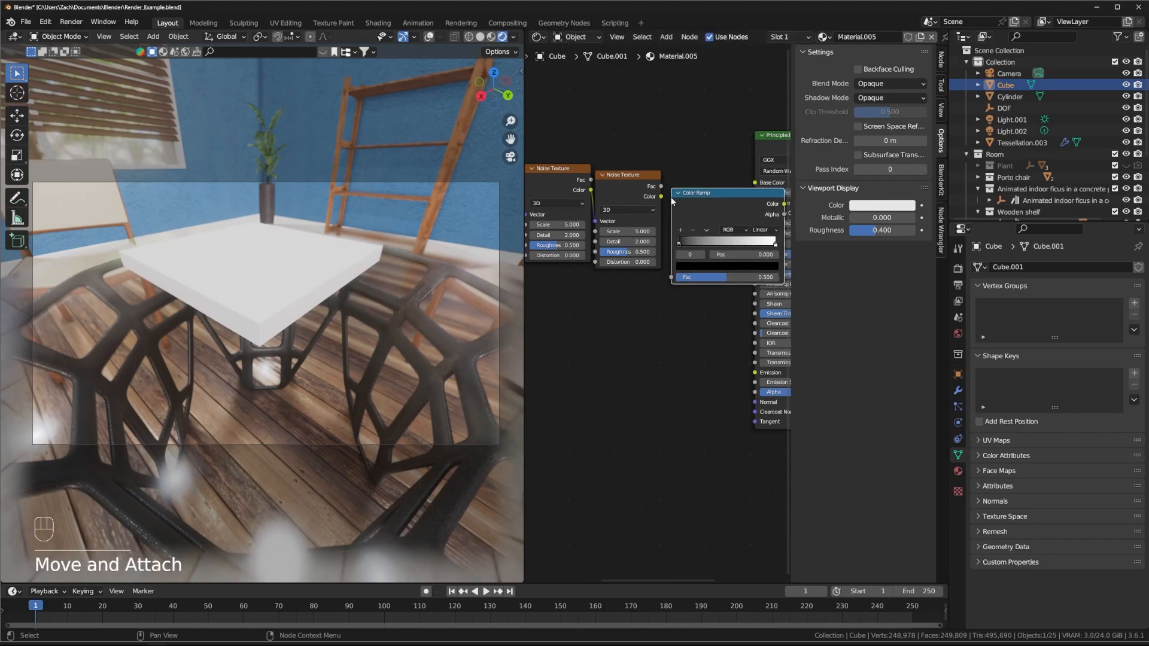
{"action": "left_click", "coordinate": [694, 229]}
{"action": "middle_click_drag", "start_coordinate": [658, 233], "coordinate": [790, 222]}
{"action": "left_click_drag", "start_coordinate": [778, 281], "coordinate": [598, 209]}
{"action": "left_click_drag", "start_coordinate": [646, 243], "coordinate": [526, 249]}
{"action": "middle_click_drag", "start_coordinate": [748, 233], "coordinate": [645, 250]}
{"action": "left_click_drag", "start_coordinate": [730, 211], "coordinate": [637, 212]}
{"action": "left_click_drag", "start_coordinate": [572, 211], "coordinate": [645, 247]}
{"action": "left_click_drag", "start_coordinate": [694, 219], "coordinate": [758, 203]}
{"action": "left_click_drag", "start_coordinate": [658, 210], "coordinate": [674, 230]}
Step: Tint the white ramp stop cream and add a dark brown middle stop at 0.333
{"action": "left_click", "coordinate": [661, 246]}
{"action": "left_click_drag", "start_coordinate": [651, 175], "coordinate": [647, 184]}
{"action": "left_click", "coordinate": [660, 276]}
{"action": "left_click_drag", "start_coordinate": [645, 230], "coordinate": [579, 223]}
{"action": "left_click", "coordinate": [626, 220]}
{"action": "left_click_drag", "start_coordinate": [650, 231], "coordinate": [648, 230]}
{"action": "left_click", "coordinate": [655, 255]}
{"action": "left_click", "coordinate": [654, 246]}
{"action": "left_click_drag", "start_coordinate": [647, 183], "coordinate": [679, 180], "text": "shift"}
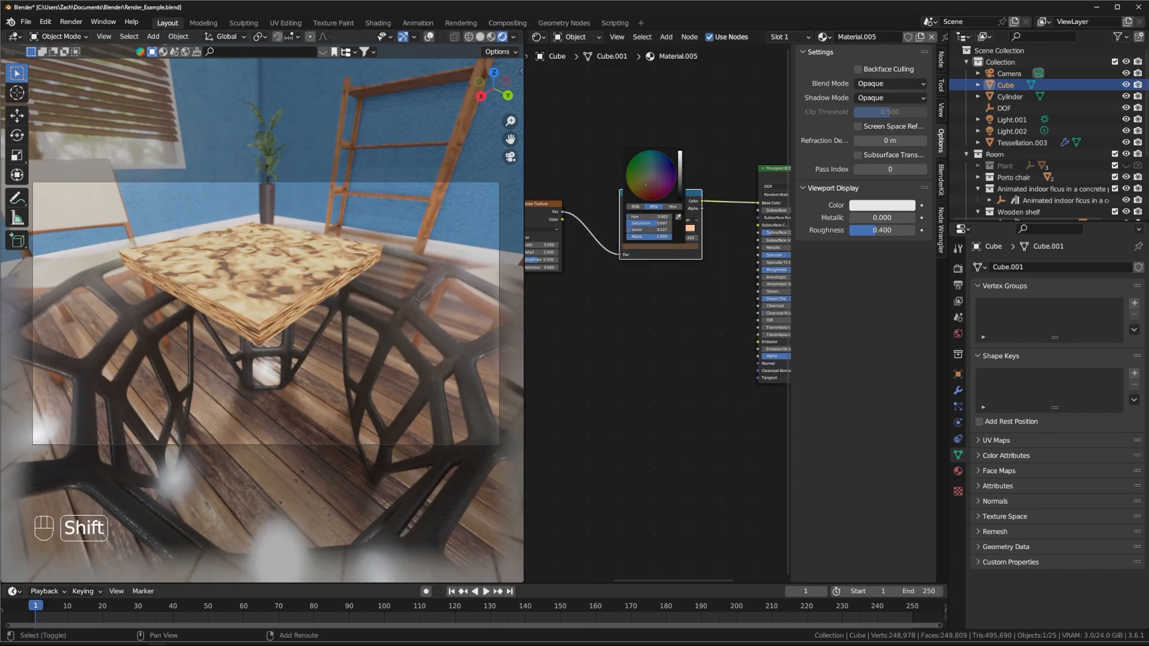
Step: Refine the ramp: stop 2 at 0.572, brighter brown, dark maroon black stop, stop 1 at 0.372
{"action": "scroll", "coordinate": [656, 312], "scroll_direction": "up", "scroll_amount": 1}
{"action": "left_click_drag", "start_coordinate": [624, 211], "coordinate": [628, 212]}
{"action": "left_click", "coordinate": [628, 213]}
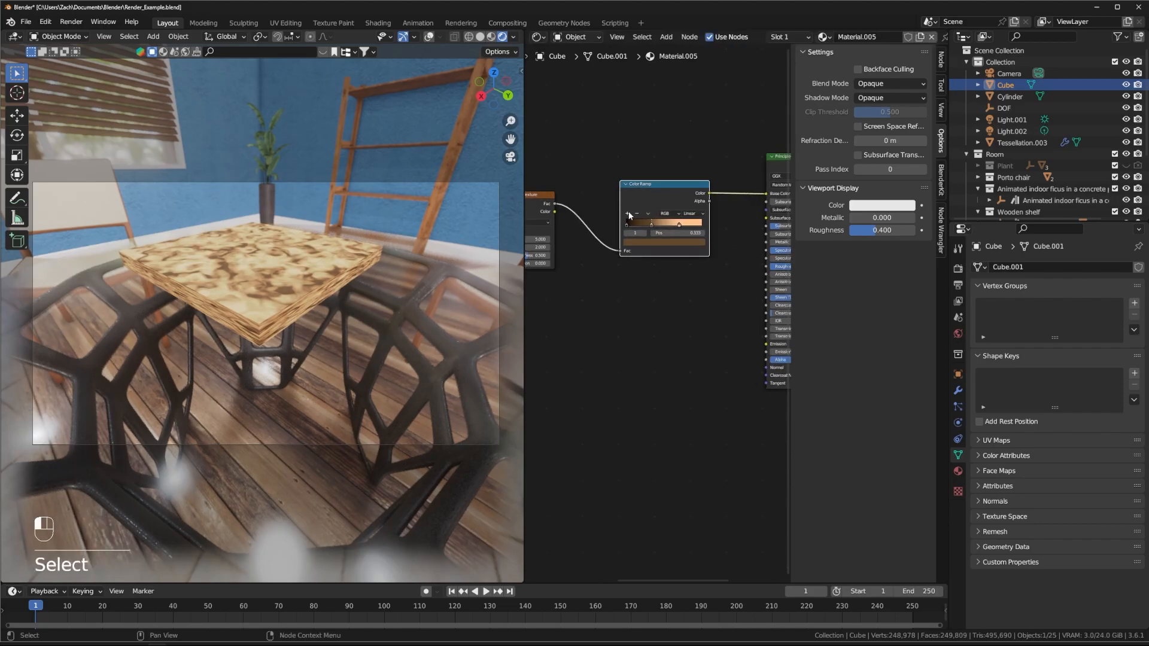
{"action": "mouse_move", "coordinate": [693, 227]}
{"action": "left_mouse_down"}
{"action": "mouse_move", "coordinate": [670, 225]}
{"action": "mouse_move", "coordinate": [687, 228]}
{"action": "left_mouse_up"}
{"action": "left_click", "coordinate": [670, 225]}
{"action": "left_click", "coordinate": [670, 242]}
{"action": "mouse_move", "coordinate": [685, 177]}
{"action": "left_mouse_down", "text": "shift"}
{"action": "mouse_move", "coordinate": [686, 153]}
{"action": "mouse_move", "coordinate": [687, 175]}
{"action": "left_mouse_up", "text": "shift"}
{"action": "left_click", "coordinate": [638, 259]}
{"action": "scroll", "coordinate": [637, 255], "scroll_direction": "up", "scroll_amount": 1}
{"action": "left_click", "coordinate": [664, 237]}
{"action": "left_click", "coordinate": [656, 162]}
{"action": "left_click", "coordinate": [643, 259]}
{"action": "left_click_drag", "start_coordinate": [652, 219], "coordinate": [654, 219]}
{"action": "left_click_drag", "start_coordinate": [640, 218], "coordinate": [634, 219]}
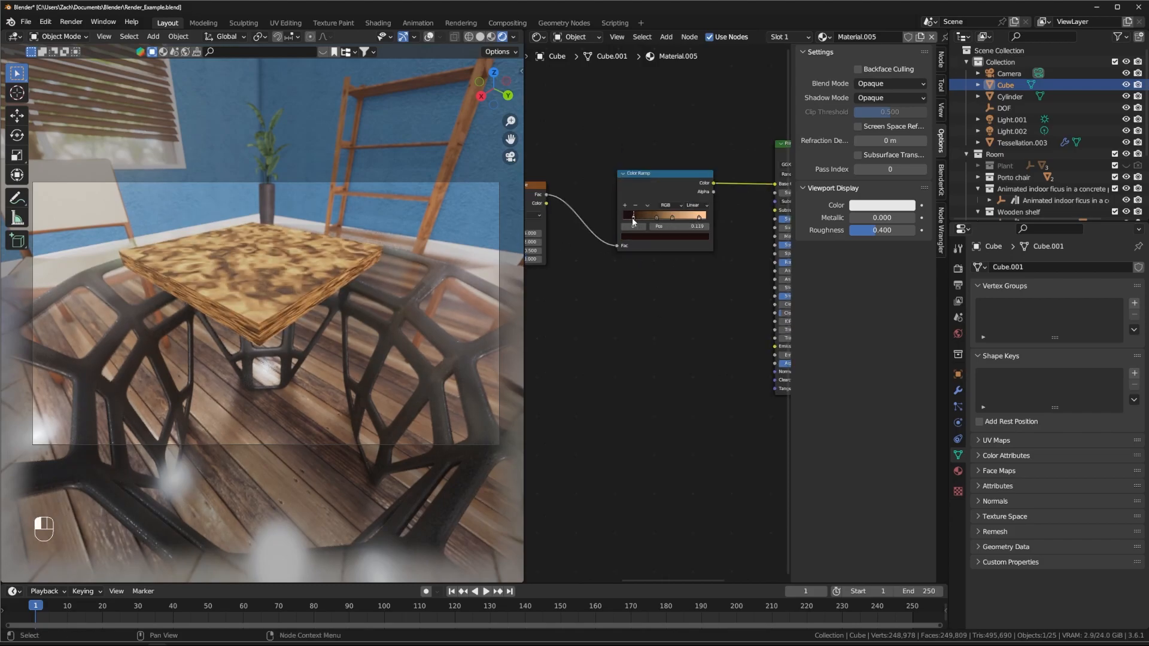
Step: Set noise Scales to 6.000 and 1.360, Distortion 2.040, and raise Mapping Z scale
{"action": "middle_click_drag", "start_coordinate": [534, 232], "coordinate": [607, 247]}
{"action": "left_click_drag", "start_coordinate": [600, 247], "coordinate": [534, 247], "text": "shift"}
{"action": "left_click_drag", "start_coordinate": [589, 274], "coordinate": [627, 273], "text": "shift"}
{"action": "middle_click_drag", "start_coordinate": [538, 264], "coordinate": [620, 263]}
{"action": "left_click_drag", "start_coordinate": [614, 242], "coordinate": [632, 241], "text": "shift"}
{"action": "middle_click_drag", "start_coordinate": [550, 335], "coordinate": [613, 326]}
{"action": "left_click_drag", "start_coordinate": [610, 326], "coordinate": [694, 326], "text": "shift"}
{"action": "mouse_move", "coordinate": [289, 302]}
{"action": "middle_mouse_down"}
{"action": "mouse_move", "coordinate": [289, 269]}
{"action": "mouse_move", "coordinate": [289, 286]}
{"action": "middle_mouse_up"}
{"action": "scroll", "coordinate": [289, 285], "scroll_direction": "up", "scroll_amount": 2}
{"action": "middle_click_drag", "start_coordinate": [754, 325], "coordinate": [460, 316]}
Step: Duplicate the Color Ramp, then delete the duplicate again
{"action": "left_click", "coordinate": [591, 237]}
{"action": "key", "text": "shift+d"}
{"action": "left_click", "coordinate": [604, 358]}
{"action": "middle_click_drag", "start_coordinate": [613, 347], "coordinate": [684, 335]}
{"action": "left_click_drag", "start_coordinate": [676, 173], "coordinate": [631, 338]}
{"action": "left_click", "coordinate": [666, 301]}
{"action": "left_click", "coordinate": [649, 299]}
{"action": "key", "text": "Delete"}
Step: Add a second Color Ramp fed by the first ramp's Color and drive Roughness with it
{"action": "key", "text": "shift+a"}
Step: Add a Bump node into the shader Normal with Strength 0.031
{"action": "key", "text": "shift+a"}
{"action": "type", "text": "scol"}
{"action": "key", "text": "Return"}
{"action": "left_click", "coordinate": [646, 267]}
{"action": "left_click_drag", "start_coordinate": [729, 275], "coordinate": [769, 246]}
{"action": "left_click_drag", "start_coordinate": [694, 275], "coordinate": [716, 208]}
{"action": "middle_click_drag", "start_coordinate": [647, 349], "coordinate": [656, 354]}
{"action": "mouse_move", "coordinate": [281, 292]}
{"action": "middle_mouse_down"}
{"action": "mouse_move", "coordinate": [289, 314]}
{"action": "mouse_move", "coordinate": [274, 289]}
{"action": "middle_mouse_up"}
{"action": "middle_click_drag", "start_coordinate": [605, 304], "coordinate": [658, 272]}
{"action": "scroll", "coordinate": [658, 273], "scroll_direction": "down", "scroll_amount": 10}
{"action": "left_click_drag", "start_coordinate": [572, 198], "coordinate": [721, 291]}
{"action": "left_click_drag", "start_coordinate": [712, 218], "coordinate": [632, 218]}
{"action": "left_click_drag", "start_coordinate": [752, 205], "coordinate": [734, 284]}
{"action": "scroll", "coordinate": [652, 285], "scroll_direction": "up", "scroll_amount": 4}
{"action": "key", "text": "shift+a"}
{"action": "type", "text": "sbump"}
{"action": "key", "text": "Return"}
{"action": "left_click", "coordinate": [671, 258]}
{"action": "left_click_drag", "start_coordinate": [680, 258], "coordinate": [706, 255]}
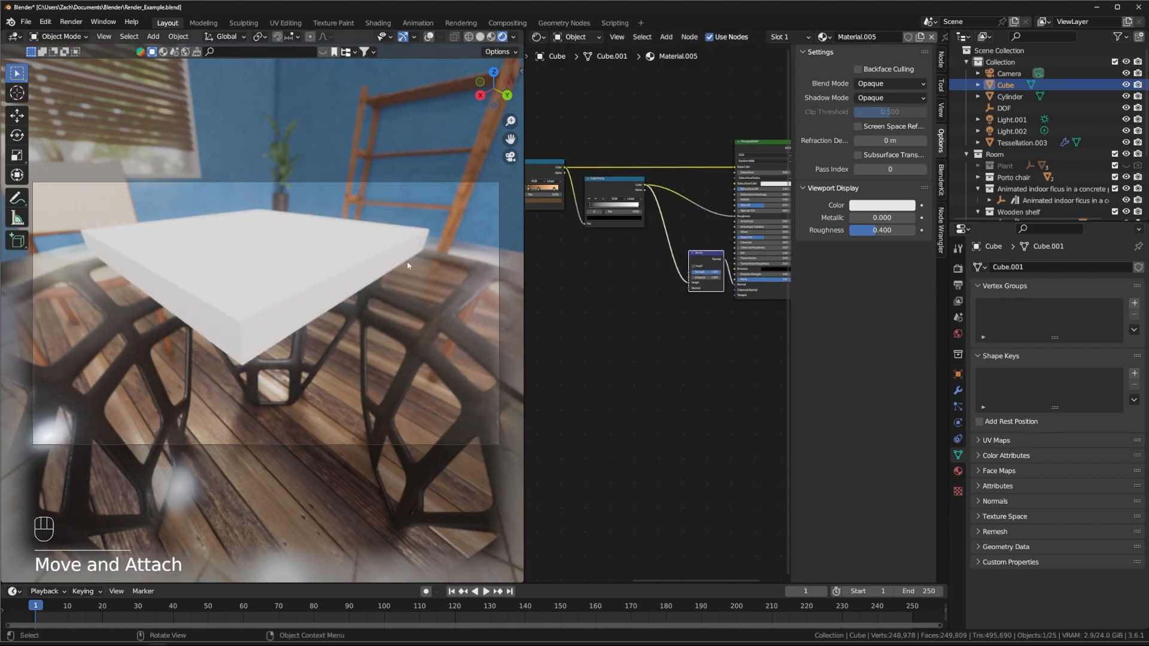
{"action": "scroll", "coordinate": [695, 323], "scroll_direction": "up", "scroll_amount": 4}
{"action": "middle_click_drag", "start_coordinate": [695, 324], "coordinate": [655, 371]}
{"action": "left_click_drag", "start_coordinate": [684, 299], "coordinate": [651, 300], "text": "shift"}
{"action": "left_click_drag", "start_coordinate": [671, 275], "coordinate": [636, 257]}
{"action": "middle_click_drag", "start_coordinate": [653, 326], "coordinate": [688, 313]}
Step: Insert a Mix node on the link into the shader Normal
{"action": "key", "text": "shift+a"}
{"action": "type", "text": "smix"}
{"action": "key", "text": "Return"}
{"action": "left_click", "coordinate": [696, 273]}
{"action": "middle_click_drag", "start_coordinate": [663, 392], "coordinate": [648, 363]}
Step: Feed a new Noise Texture through a duplicate Bump into Mix B, Factor 1.000, noise Roughness 0.390
{"action": "key", "text": "shift+a"}
{"action": "type", "text": "snoise"}
{"action": "middle_click_drag", "start_coordinate": [628, 283], "coordinate": [589, 252]}
{"action": "key", "text": "Return"}
{"action": "left_click", "coordinate": [658, 274]}
{"action": "left_click", "coordinate": [626, 183]}
{"action": "key", "text": "shift+d"}
{"action": "left_click", "coordinate": [635, 279]}
{"action": "left_click_drag", "start_coordinate": [582, 280], "coordinate": [610, 319]}
{"action": "left_click_drag", "start_coordinate": [658, 287], "coordinate": [679, 277]}
{"action": "left_click_drag", "start_coordinate": [702, 264], "coordinate": [722, 263]}
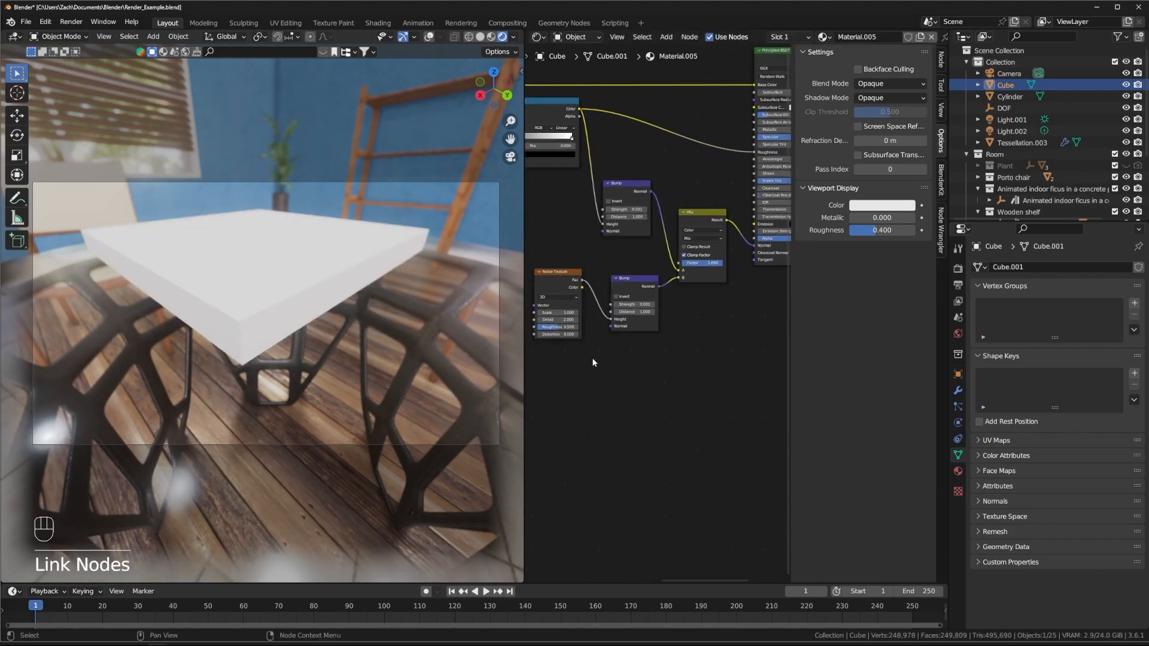
{"action": "middle_click_drag", "start_coordinate": [574, 362], "coordinate": [605, 360]}
{"action": "left_click_drag", "start_coordinate": [589, 325], "coordinate": [584, 325]}
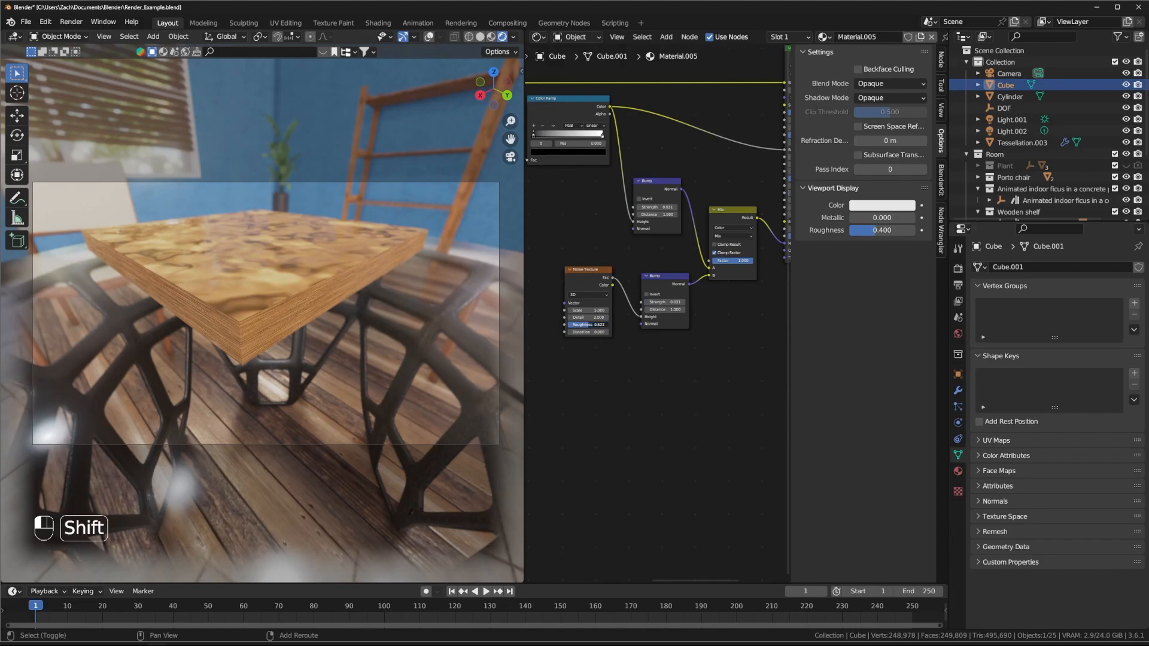
Step: Attach Texture Coordinate and Mapping nodes to the new Noise, with Mapping scale X 0.001 and Z 1.000
{"action": "double_click", "coordinate": [588, 310]}
{"action": "key", "text": "ctrl+t"}
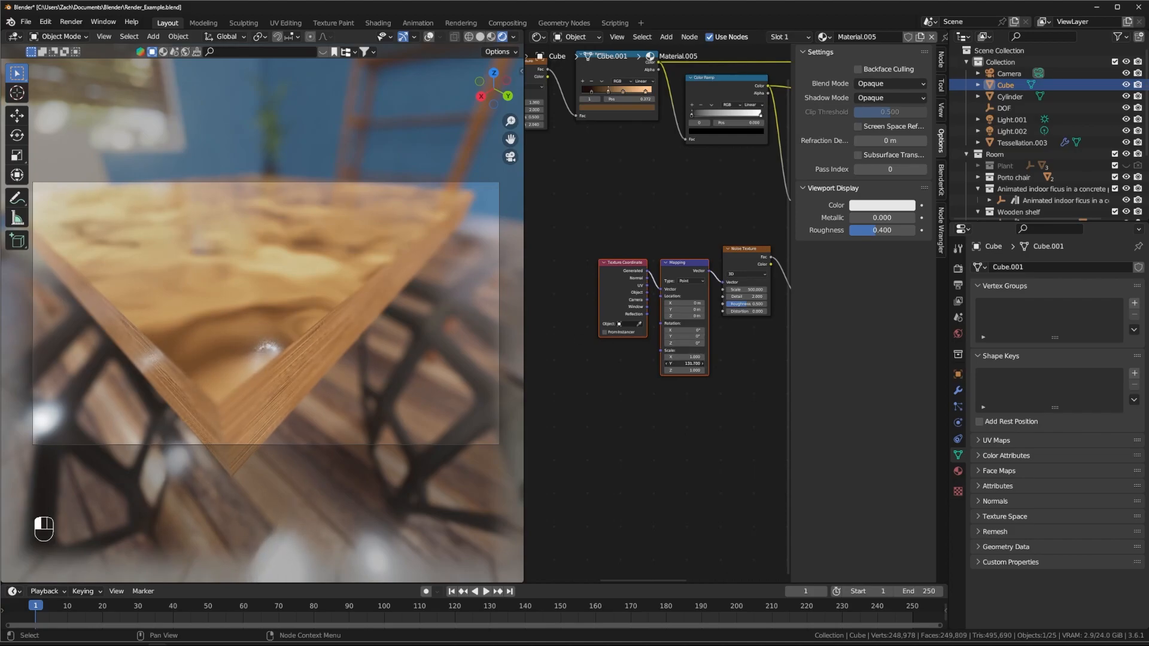
{"action": "middle_click_drag", "start_coordinate": [311, 317], "coordinate": [323, 365]}
{"action": "middle_click_drag", "start_coordinate": [205, 347], "coordinate": [293, 294]}
{"action": "double_click", "coordinate": [682, 357]}
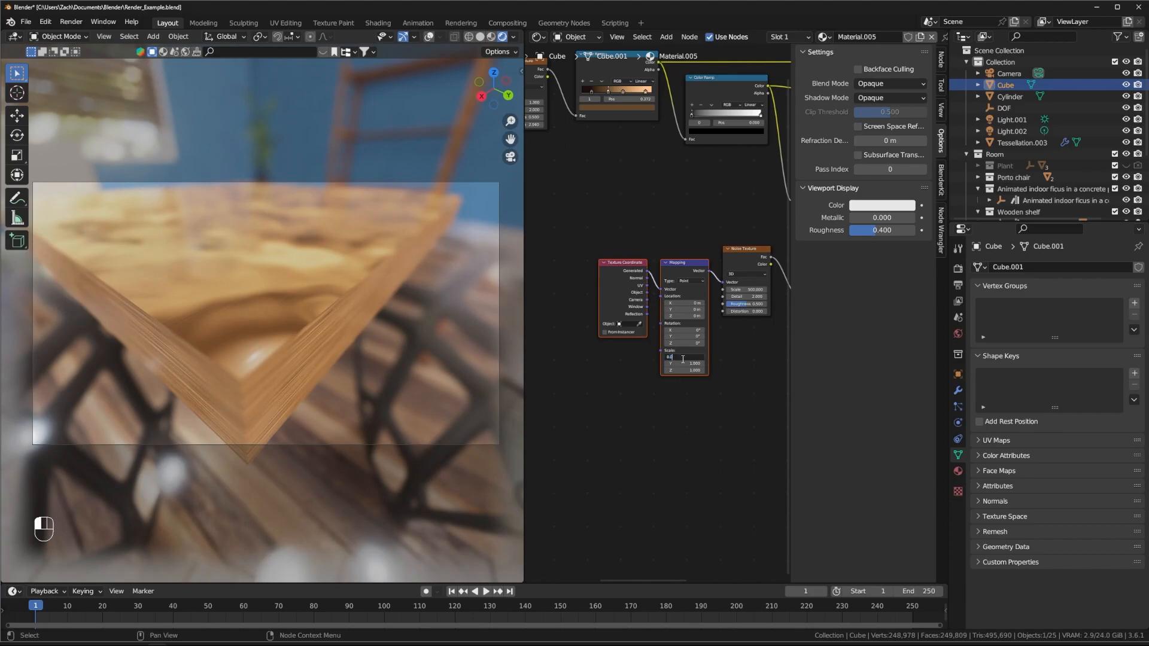
{"action": "type", "text": ".001"}
{"action": "key", "text": "Return"}
{"action": "double_click", "coordinate": [684, 370]}
{"action": "type", "text": "1.00"}
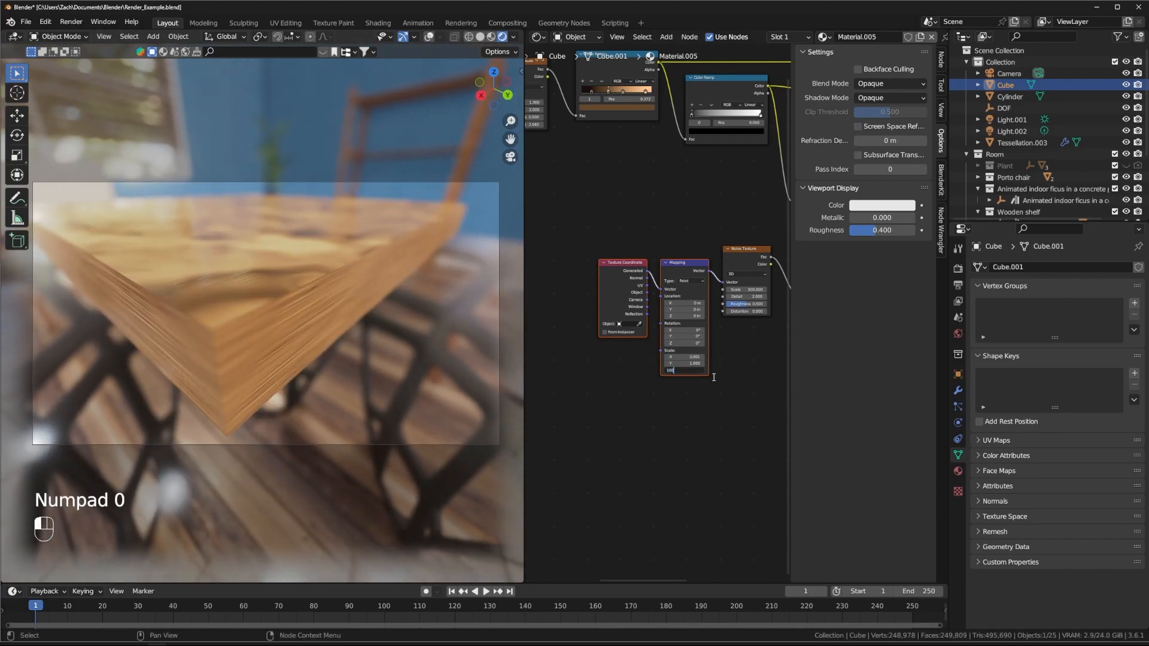
{"action": "type", "text": "0"}
{"action": "key", "text": "Return"}
Step: Stretch the wood with Mapping Scale X 0.410 and rearrange the Mapping and Noise nodes
{"action": "middle_click_drag", "start_coordinate": [741, 359], "coordinate": [535, 396], "text": "shift"}
{"action": "middle_click_drag", "start_coordinate": [317, 276], "coordinate": [327, 314]}
{"action": "scroll", "coordinate": [327, 315], "scroll_direction": "down", "scroll_amount": 2}
{"action": "middle_click_drag", "start_coordinate": [650, 154], "coordinate": [939, 238]}
{"action": "left_click_drag", "start_coordinate": [582, 284], "coordinate": [521, 284], "text": "shift"}
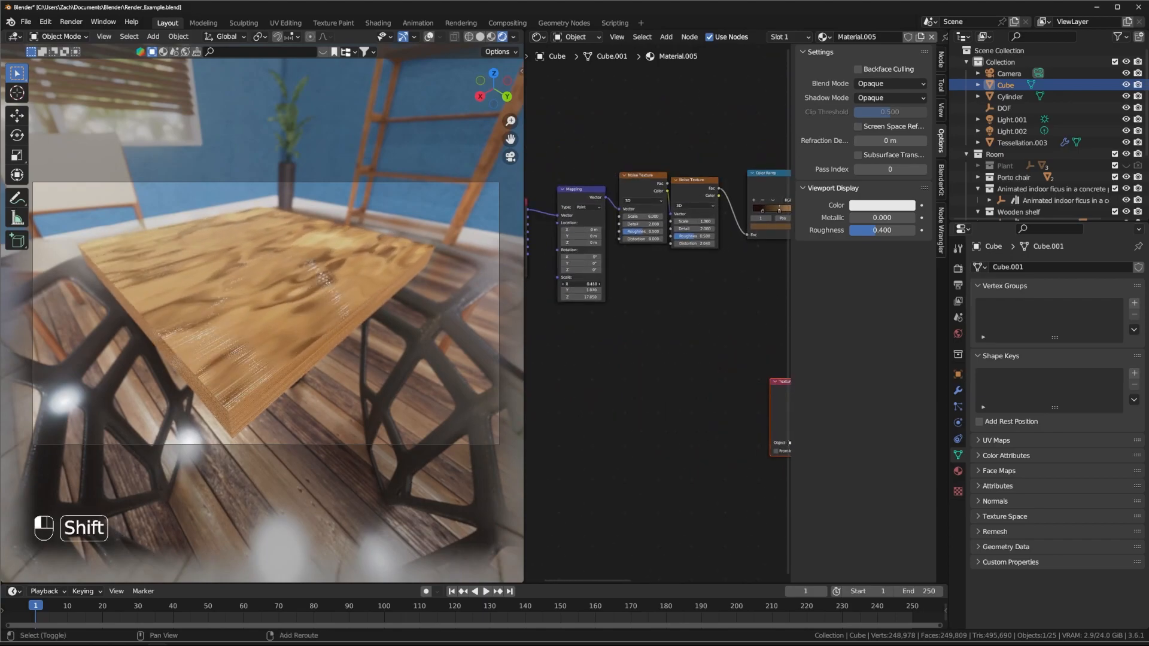
{"action": "middle_click_drag", "start_coordinate": [311, 317], "coordinate": [371, 337]}
{"action": "middle_click_drag", "start_coordinate": [772, 443], "coordinate": [530, 341]}
{"action": "scroll", "coordinate": [709, 386], "scroll_direction": "down", "scroll_amount": 2}
{"action": "middle_click_drag", "start_coordinate": [670, 389], "coordinate": [725, 344]}
{"action": "left_click", "coordinate": [735, 249]}
{"action": "left_click_drag", "start_coordinate": [688, 255], "coordinate": [721, 292]}
Step: Duplicate the Noise Texture and feed its Color into the original Noise's Vector input
{"action": "key", "text": "ctrl+c"}
{"action": "key", "text": "ctrl+v"}
{"action": "scroll", "coordinate": [657, 318], "scroll_direction": "up", "scroll_amount": 2}
{"action": "double_click", "coordinate": [645, 340]}
{"action": "type", "text": ".1"}
{"action": "key", "text": "Return"}
{"action": "left_click_drag", "start_coordinate": [673, 310], "coordinate": [740, 264]}
{"action": "left_click_drag", "start_coordinate": [649, 294], "coordinate": [650, 249]}
Step: Set the distorting noise to Scale 1.000 and Distortion 1.530
{"action": "double_click", "coordinate": [646, 296]}
{"action": "type", "text": "1"}
{"action": "key", "text": "Return"}
{"action": "middle_click_drag", "start_coordinate": [703, 353], "coordinate": [643, 349]}
{"action": "left_click_drag", "start_coordinate": [586, 318], "coordinate": [673, 318], "text": "shift"}
Step: Try larger Mapping Z scales, revert to 1.000, and tweak the noise Roughness
{"action": "middle_click_drag", "start_coordinate": [783, 293], "coordinate": [948, 294]}
{"action": "mouse_move", "coordinate": [592, 352]}
{"action": "left_mouse_down", "text": "shift"}
{"action": "mouse_move", "coordinate": [526, 352]}
{"action": "mouse_move", "coordinate": [593, 353]}
{"action": "left_mouse_up", "text": "shift"}
{"action": "right_click", "coordinate": [593, 352]}
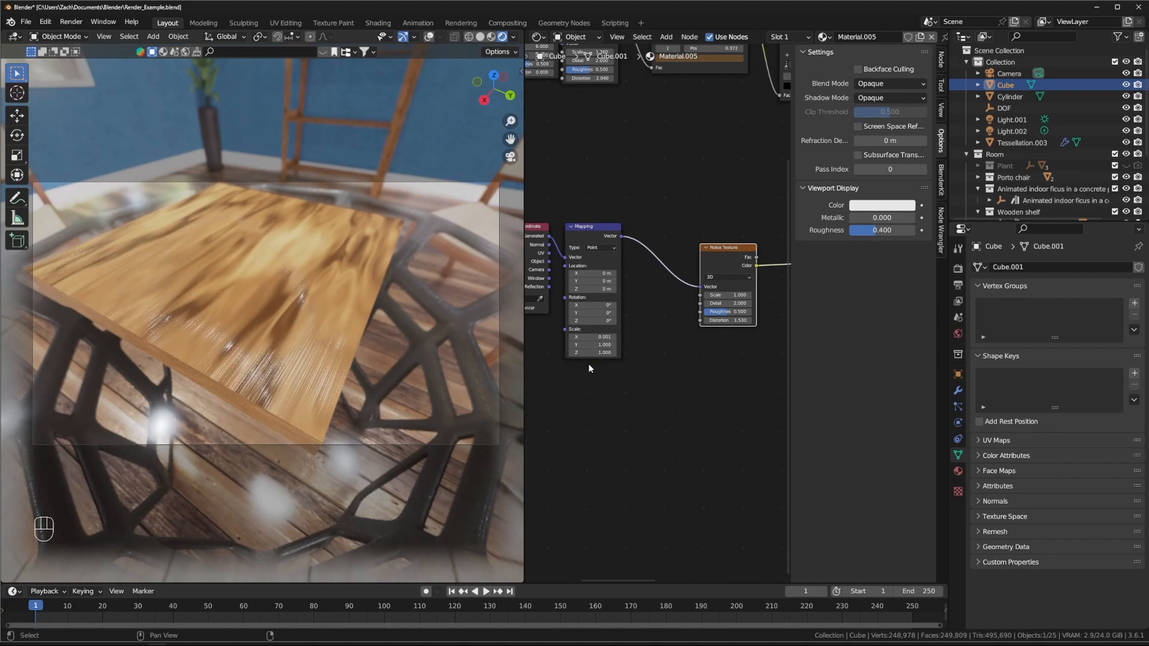
{"action": "mouse_move", "coordinate": [738, 312]}
{"action": "left_mouse_down"}
{"action": "mouse_move", "coordinate": [750, 312]}
{"action": "mouse_move", "coordinate": [738, 312]}
{"action": "left_mouse_up"}
{"action": "middle_click_drag", "start_coordinate": [352, 335], "coordinate": [299, 334]}
{"action": "middle_click_drag", "start_coordinate": [631, 144], "coordinate": [748, 417]}
Step: Insert a Hue/Saturation/Value node onto the wood colour link
{"action": "key", "text": "shift+a"}
{"action": "left_click", "coordinate": [706, 279]}
{"action": "type", "text": "hue"}
{"action": "key", "text": "Return"}
{"action": "left_click", "coordinate": [704, 247]}
{"action": "middle_click_drag", "start_coordinate": [621, 346], "coordinate": [685, 322]}
Step: Make the first Color Ramp stop grey and shift stops to 0.253, 0.344 and 0.081
{"action": "left_click_drag", "start_coordinate": [555, 316], "coordinate": [589, 316]}
{"action": "left_click", "coordinate": [583, 316]}
{"action": "left_click", "coordinate": [621, 335]}
{"action": "left_click_drag", "start_coordinate": [618, 276], "coordinate": [618, 253]}
{"action": "left_click", "coordinate": [604, 388]}
{"action": "middle_click_drag", "start_coordinate": [604, 388], "coordinate": [623, 368]}
{"action": "middle_click_drag", "start_coordinate": [409, 297], "coordinate": [426, 275]}
{"action": "left_click_drag", "start_coordinate": [603, 299], "coordinate": [609, 302]}
{"action": "left_click_drag", "start_coordinate": [605, 299], "coordinate": [584, 299]}
{"action": "left_click", "coordinate": [585, 298]}
{"action": "middle_click_drag", "start_coordinate": [650, 316], "coordinate": [683, 303]}
Step: Darken the wood with Hue/Saturation/Value Value 0.740
{"action": "left_click_drag", "start_coordinate": [669, 245], "coordinate": [666, 287]}
{"action": "middle_click_drag", "start_coordinate": [699, 269], "coordinate": [576, 279]}
{"action": "left_click", "coordinate": [716, 201]}
{"action": "mouse_move", "coordinate": [710, 236]}
{"action": "left_mouse_down"}
{"action": "mouse_move", "coordinate": [694, 236]}
{"action": "mouse_move", "coordinate": [712, 220]}
{"action": "left_mouse_up"}
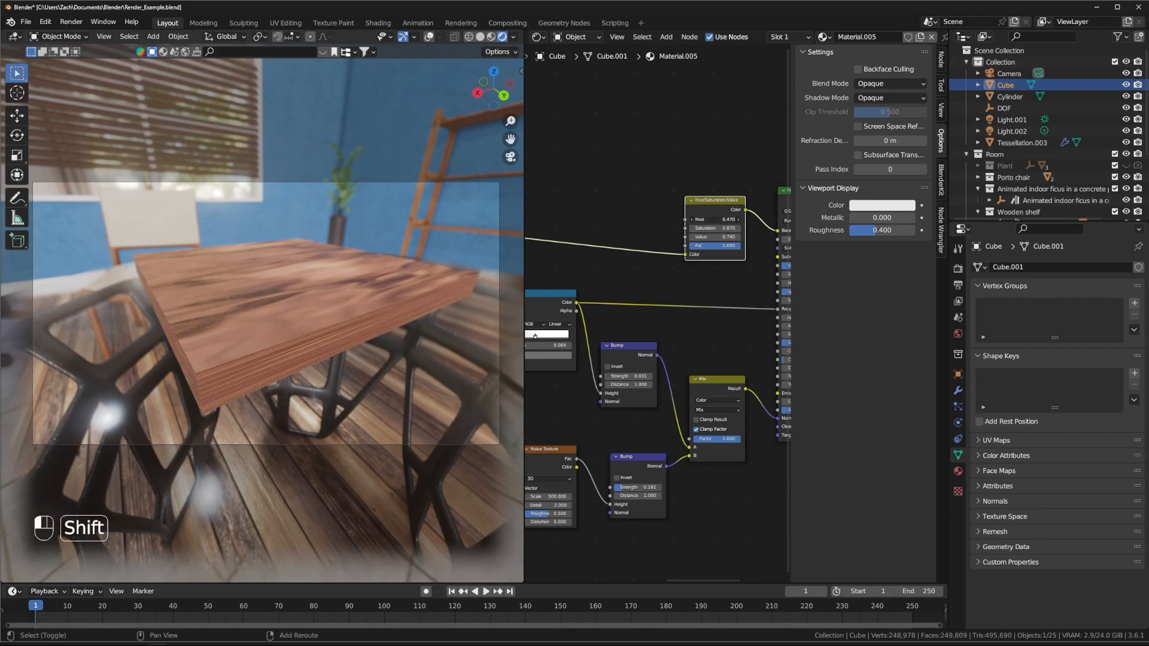
Step: Select the tabletop cube and flatten it along Z
{"action": "scroll", "coordinate": [777, 234], "scroll_direction": "down", "scroll_amount": 2}
{"action": "middle_click_drag", "start_coordinate": [311, 269], "coordinate": [312, 323]}
{"action": "scroll", "coordinate": [311, 311], "scroll_direction": "down", "scroll_amount": 4}
{"action": "left_click", "coordinate": [429, 37]}
{"action": "key", "text": "g"}
{"action": "left_click", "coordinate": [301, 300]}
{"action": "key", "text": "g"}
{"action": "left_click", "coordinate": [329, 333]}
{"action": "key", "text": "s"}
{"action": "key", "text": "z"}
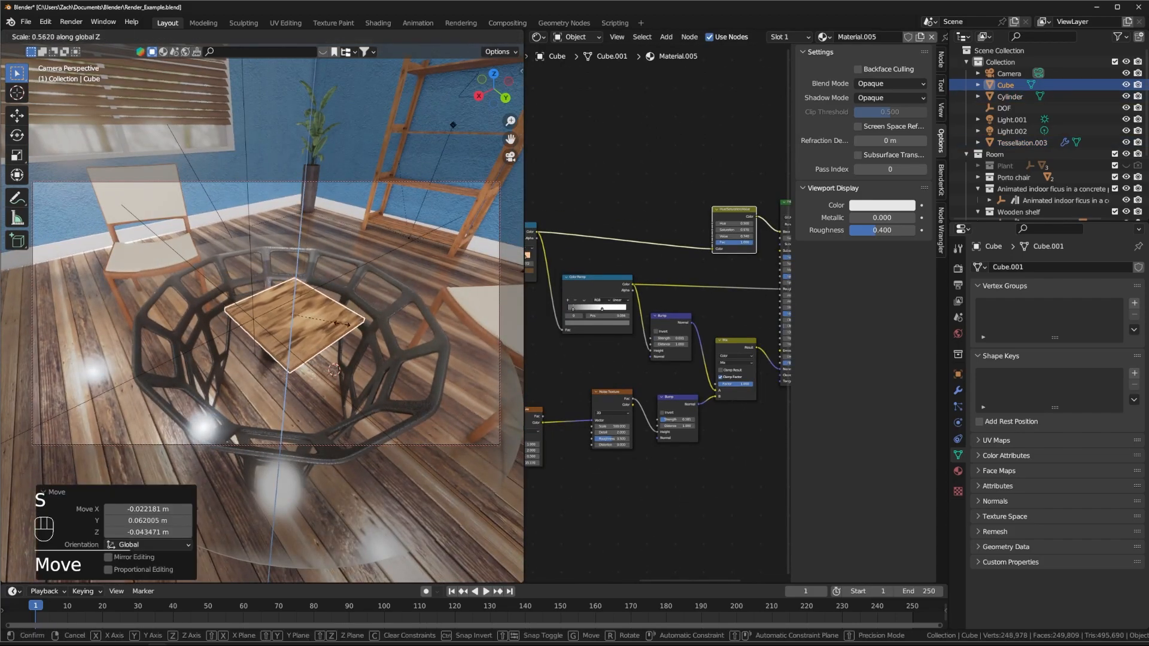
{"action": "left_click", "coordinate": [298, 318]}
Step: Widen the cube in X and Y into a broad tabletop
{"action": "key", "text": "s"}
{"action": "key", "text": "shift+z"}
{"action": "left_click", "coordinate": [307, 328]}
{"action": "middle_click_drag", "start_coordinate": [308, 328], "coordinate": [371, 305]}
{"action": "middle_click_drag", "start_coordinate": [371, 305], "coordinate": [390, 335], "text": "shift"}
Step: Lower the second Bump node's Strength to 0.089
{"action": "middle_click_drag", "start_coordinate": [696, 432], "coordinate": [658, 340]}
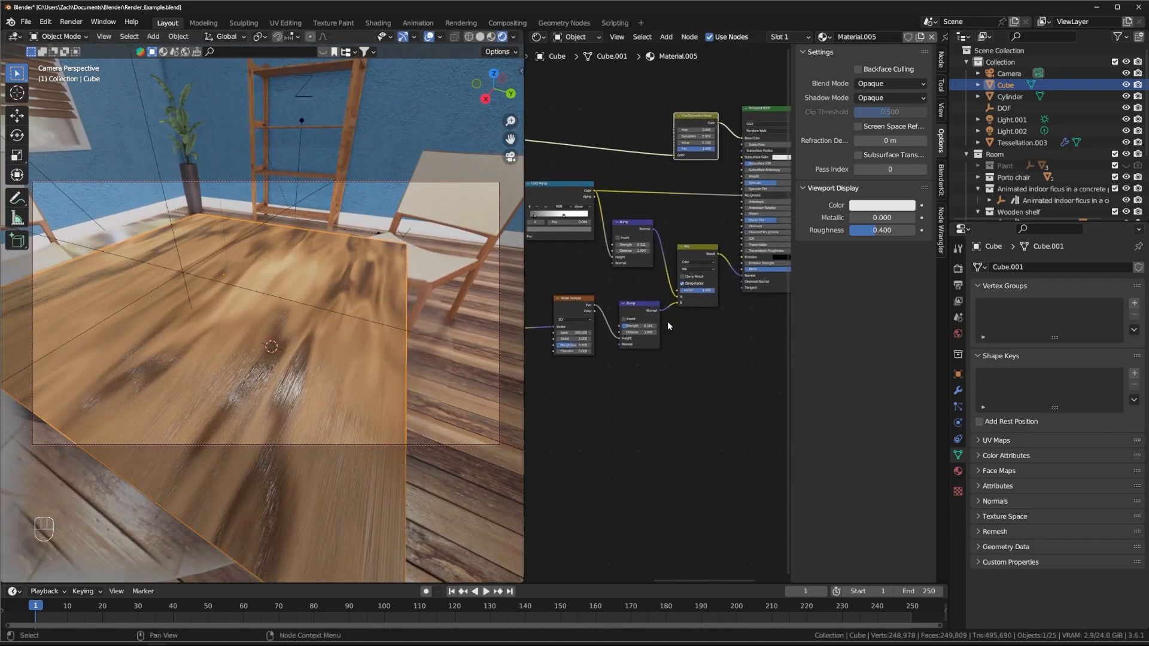
{"action": "middle_click_drag", "start_coordinate": [536, 290], "coordinate": [669, 273]}
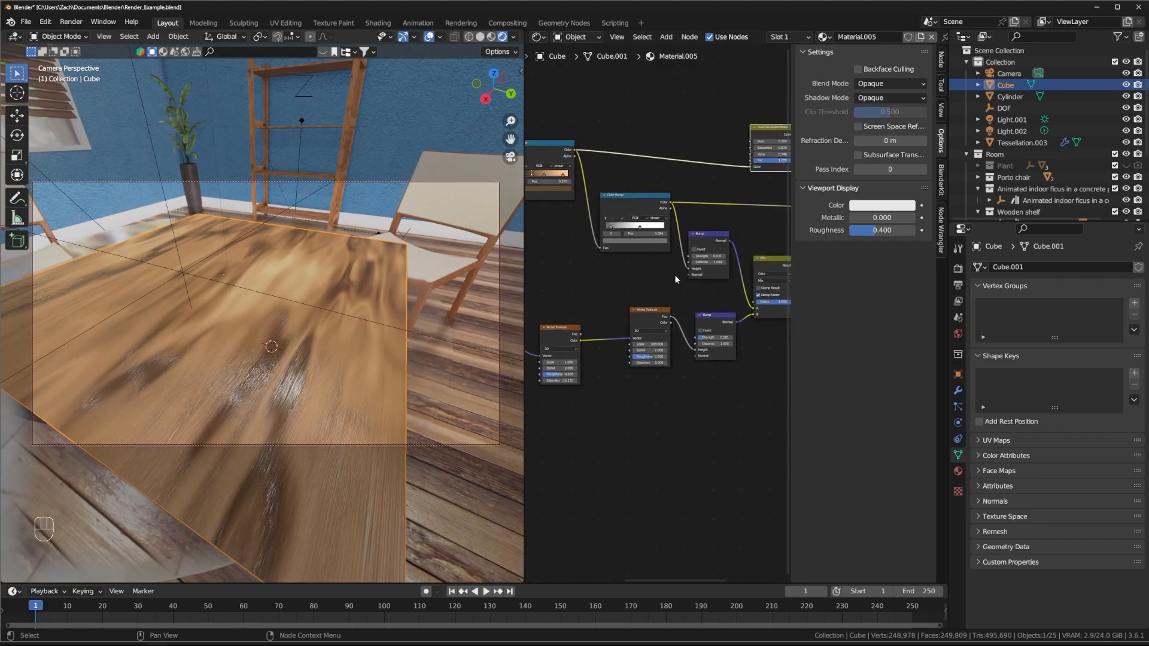
{"action": "scroll", "coordinate": [669, 274], "scroll_direction": "up", "scroll_amount": 2}
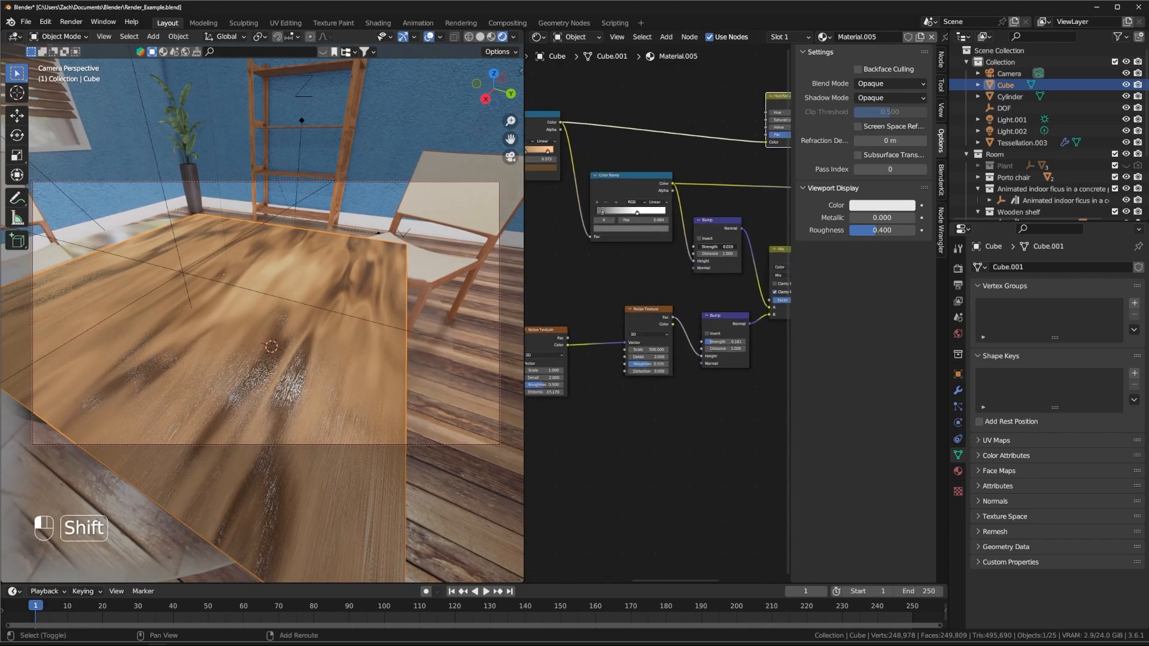
{"action": "left_click_drag", "start_coordinate": [725, 341], "coordinate": [707, 341], "text": "shift"}
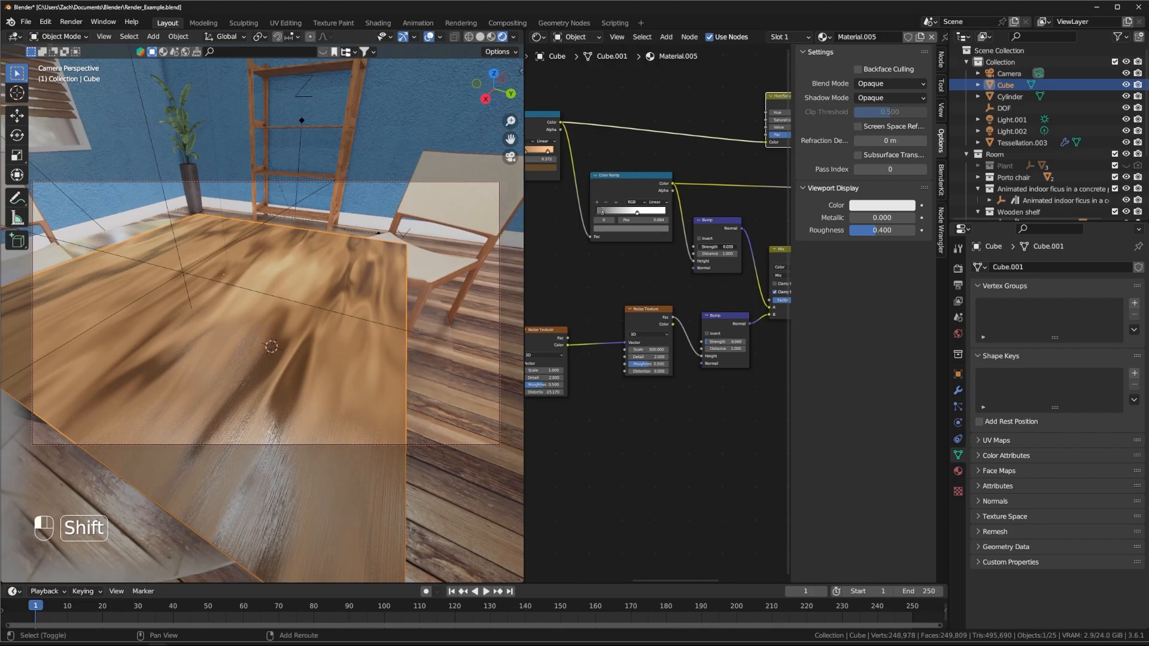
Step: Reduce the Hue/Saturation node's Saturation to 0.780
{"action": "middle_click_drag", "start_coordinate": [311, 346], "coordinate": [271, 326]}
{"action": "middle_click_drag", "start_coordinate": [706, 156], "coordinate": [592, 219]}
{"action": "left_click_drag", "start_coordinate": [677, 180], "coordinate": [661, 180], "text": "shift"}
Step: Move the Color Ramp's middle stop to 0.281 to lighten the wood
{"action": "middle_click_drag", "start_coordinate": [622, 162], "coordinate": [711, 151]}
{"action": "middle_click_drag", "start_coordinate": [611, 170], "coordinate": [751, 163]}
{"action": "left_click_drag", "start_coordinate": [607, 207], "coordinate": [605, 203]}
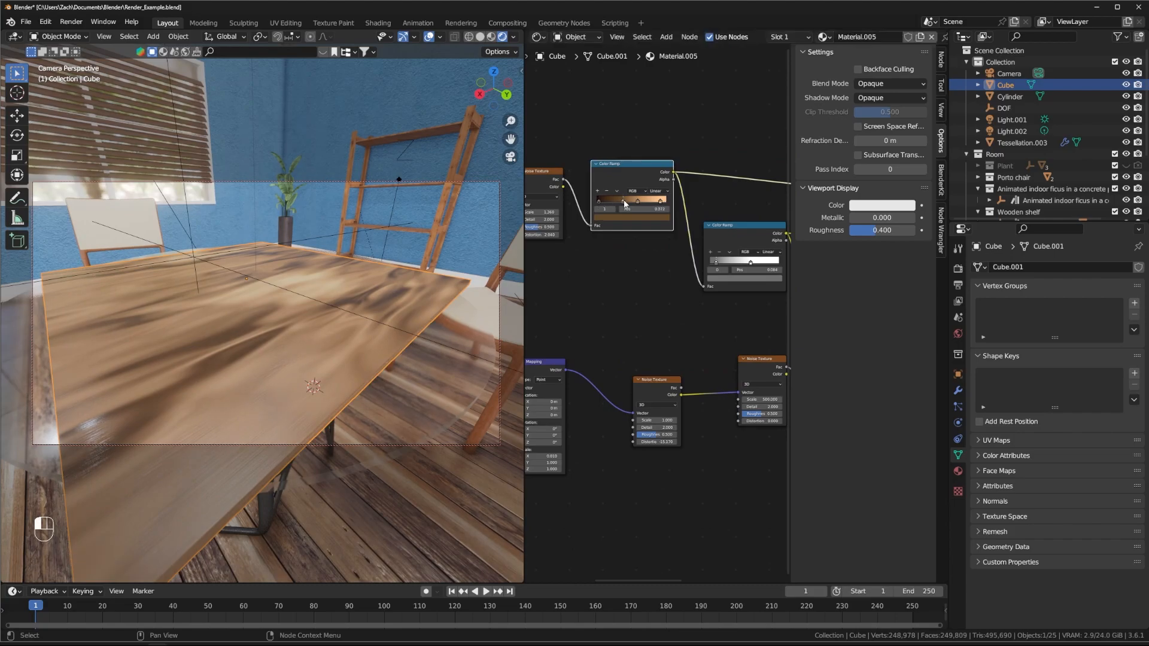
{"action": "left_click_drag", "start_coordinate": [625, 204], "coordinate": [618, 205]}
{"action": "mouse_move", "coordinate": [354, 301]}
{"action": "middle_mouse_down"}
{"action": "mouse_move", "coordinate": [365, 311]}
{"action": "mouse_move", "coordinate": [385, 297]}
{"action": "mouse_move", "coordinate": [346, 308]}
{"action": "mouse_move", "coordinate": [338, 373]}
{"action": "mouse_move", "coordinate": [364, 314]}
{"action": "mouse_move", "coordinate": [355, 279]}
{"action": "middle_mouse_up"}
Step: Nudge the upper Texture Coordinate node and look down on the tabletop up close
{"action": "scroll", "coordinate": [624, 280], "scroll_direction": "down", "scroll_amount": 1}
{"action": "scroll", "coordinate": [625, 280], "scroll_direction": "down", "scroll_amount": 2}
{"action": "middle_click_drag", "start_coordinate": [586, 282], "coordinate": [667, 275]}
{"action": "middle_click_drag", "start_coordinate": [620, 305], "coordinate": [699, 329]}
{"action": "left_click_drag", "start_coordinate": [577, 234], "coordinate": [582, 232]}
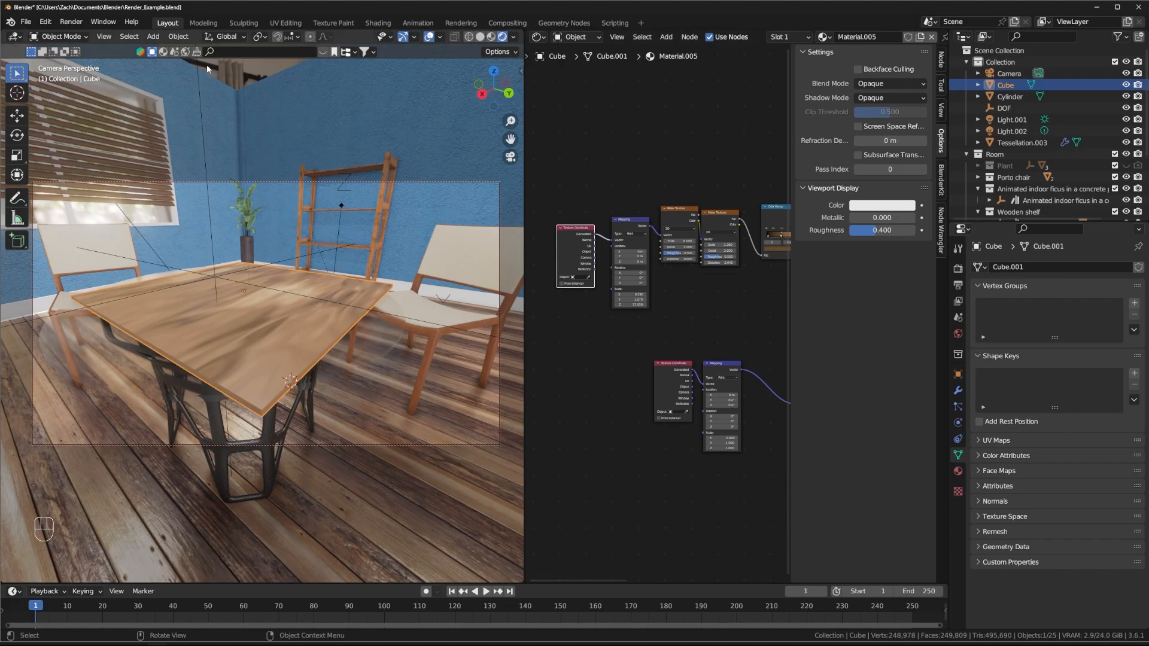
{"action": "middle_click_drag", "start_coordinate": [206, 155], "coordinate": [370, 302]}
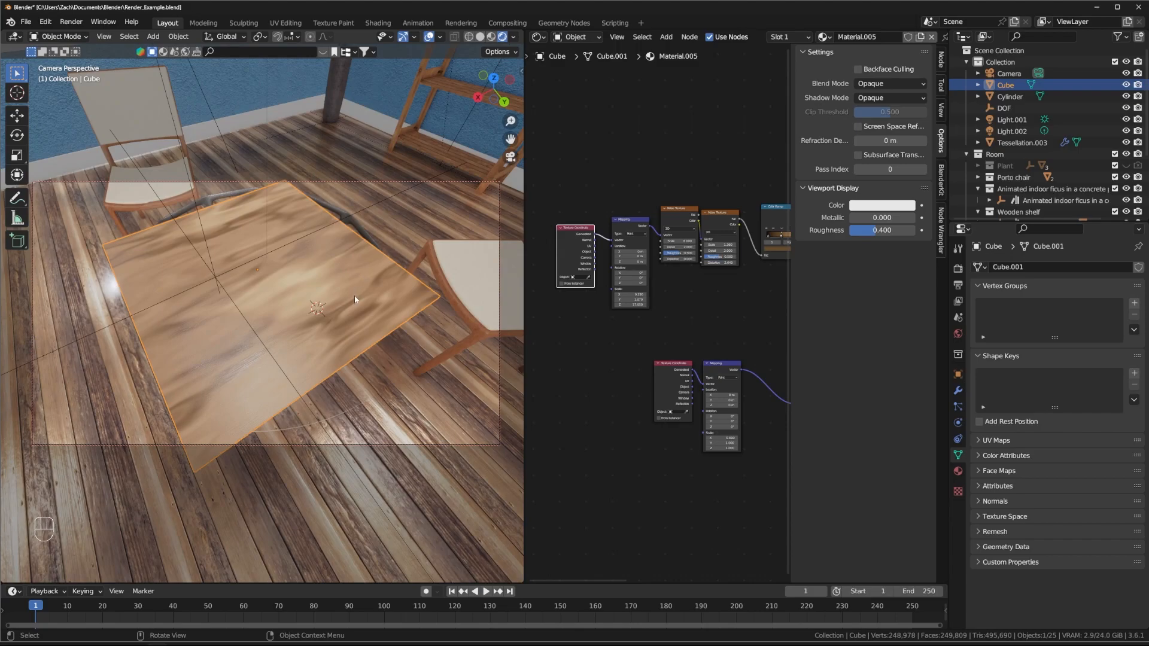
{"action": "key", "text": "shift+a"}
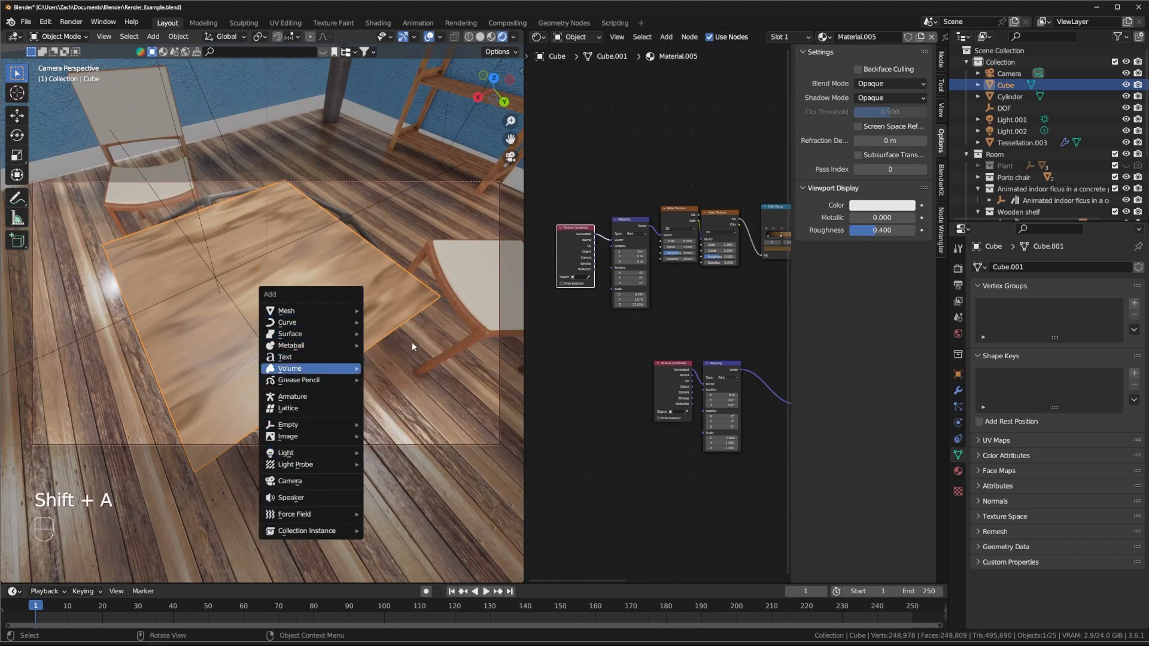
Step: Set the wood Mapping node's Z scale to 1.000
{"action": "middle_click_drag", "start_coordinate": [414, 383], "coordinate": [197, 331]}
{"action": "middle_click_drag", "start_coordinate": [235, 283], "coordinate": [276, 310]}
{"action": "scroll", "coordinate": [346, 302], "scroll_direction": "up", "scroll_amount": 1}
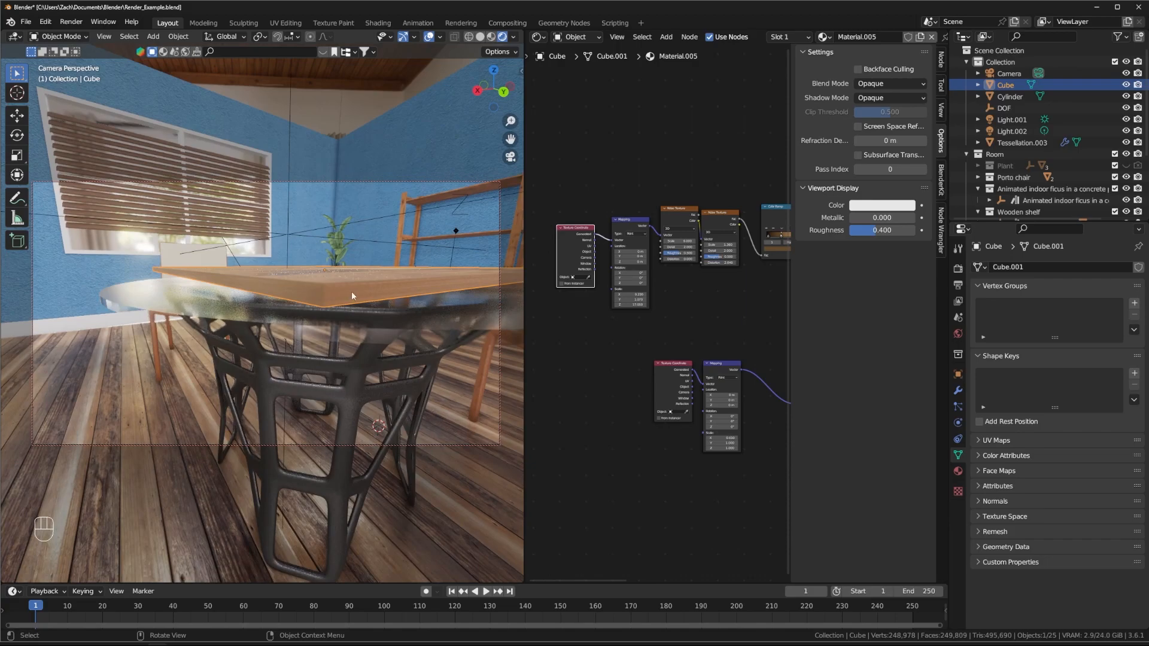
{"action": "middle_click_drag", "start_coordinate": [390, 292], "coordinate": [338, 331]}
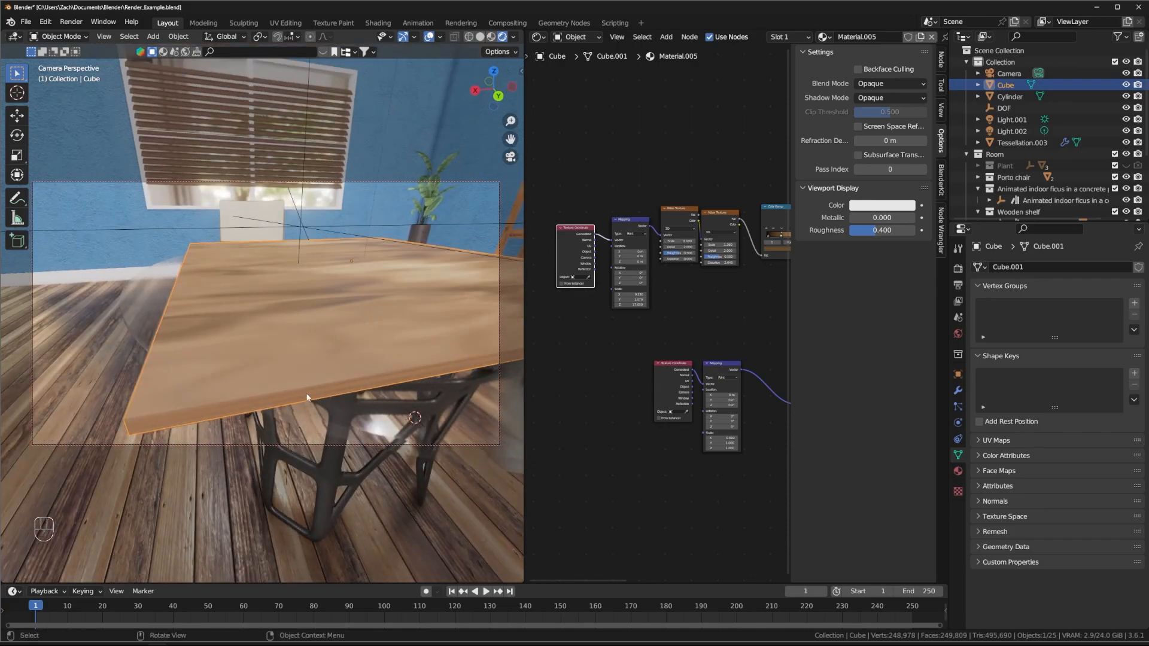
{"action": "middle_click_drag", "start_coordinate": [706, 334], "coordinate": [744, 330]}
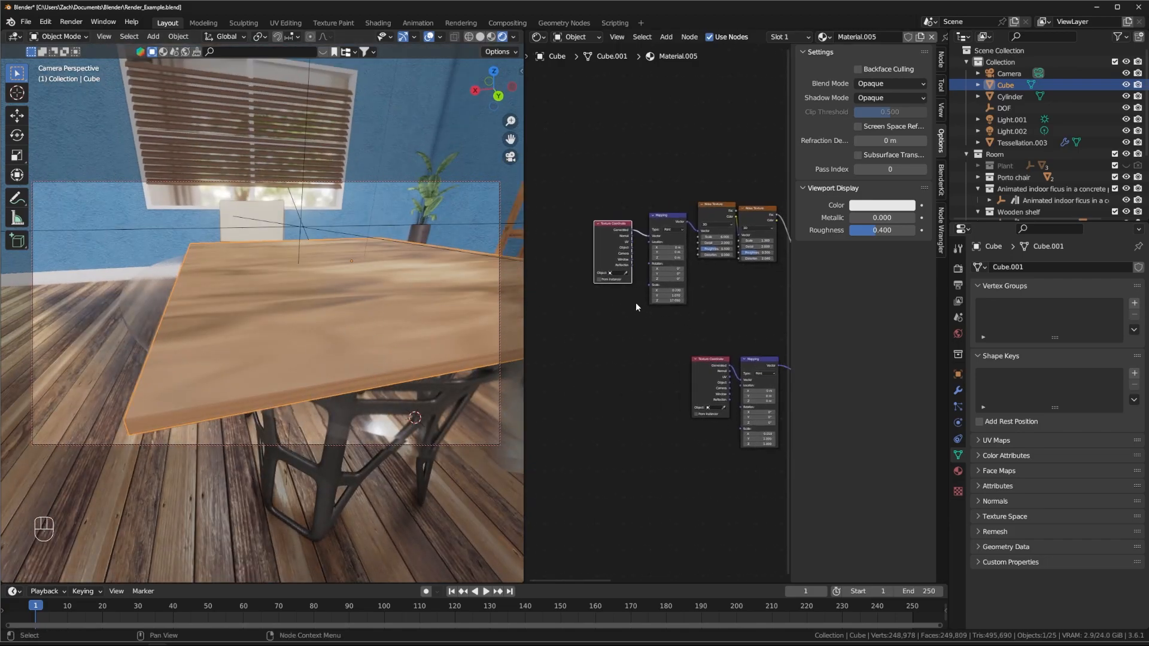
{"action": "key", "text": "Return"}
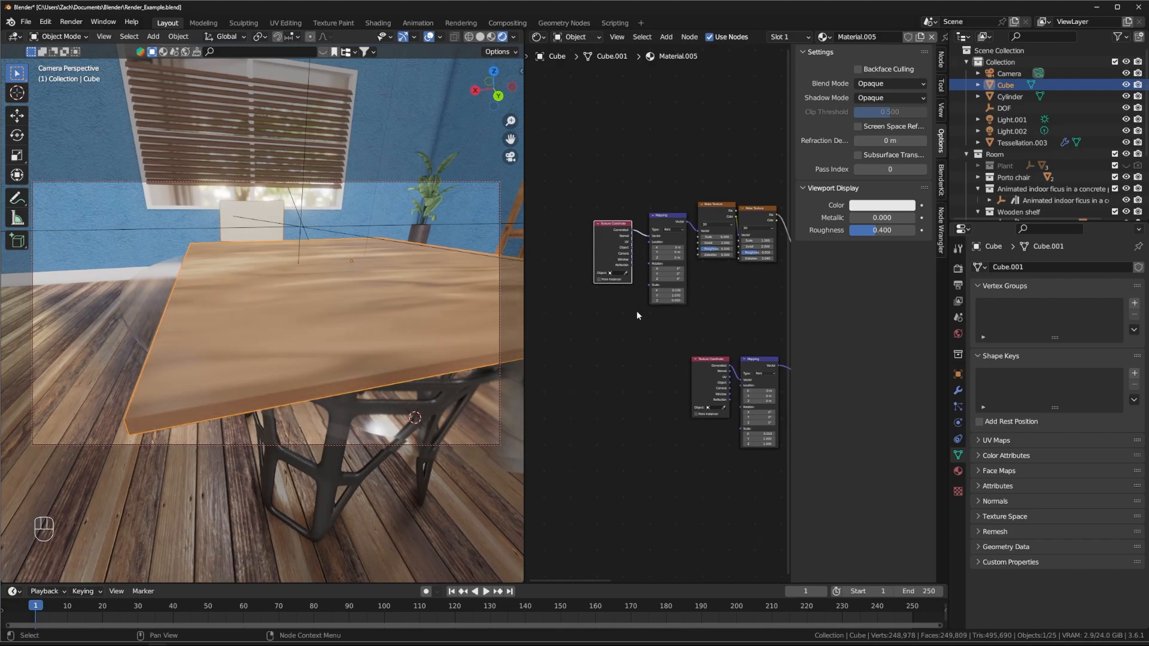
{"action": "type", "text": "1"}
{"action": "key", "text": "Return"}
Step: Orbit down over the table and bring up the Add menu for a new mesh
{"action": "middle_click_drag", "start_coordinate": [373, 269], "coordinate": [267, 308]}
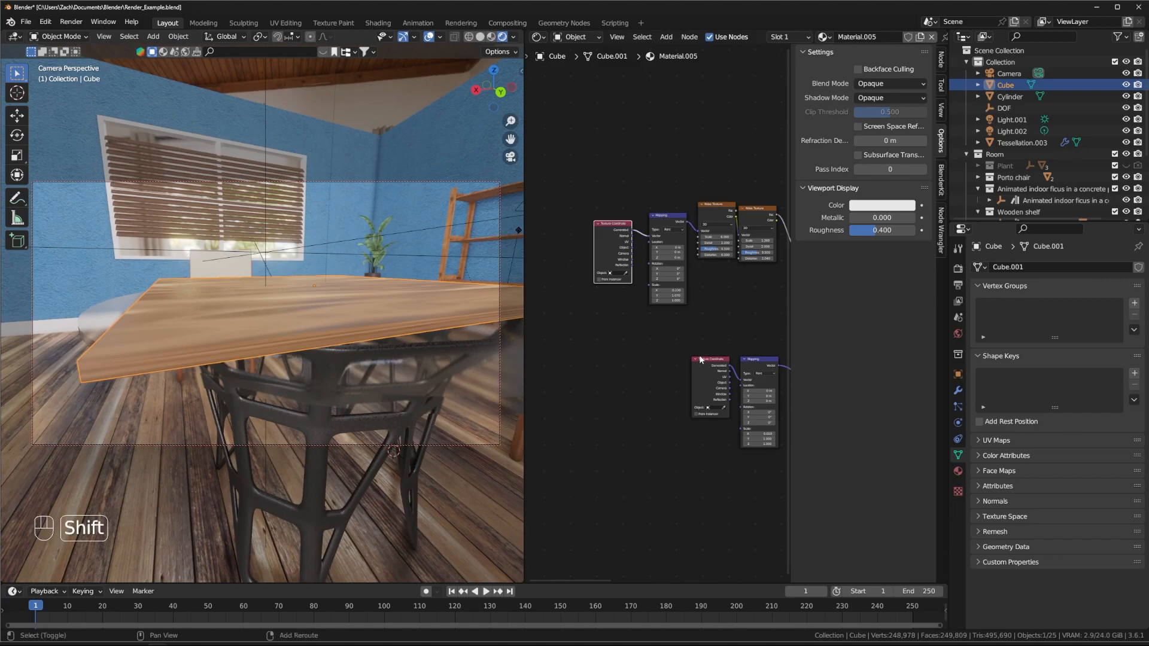
{"action": "middle_click_drag", "start_coordinate": [706, 301], "coordinate": [664, 323], "text": "shift"}
{"action": "scroll", "coordinate": [664, 323], "scroll_direction": "up", "scroll_amount": 3}
{"action": "middle_click_drag", "start_coordinate": [295, 323], "coordinate": [251, 288]}
{"action": "key", "text": "shift+a"}
Step: Add a Suzanne mesh, scale it to 0.127 and raise it along Z onto the tabletop
{"action": "mouse_move", "coordinate": [295, 286]}
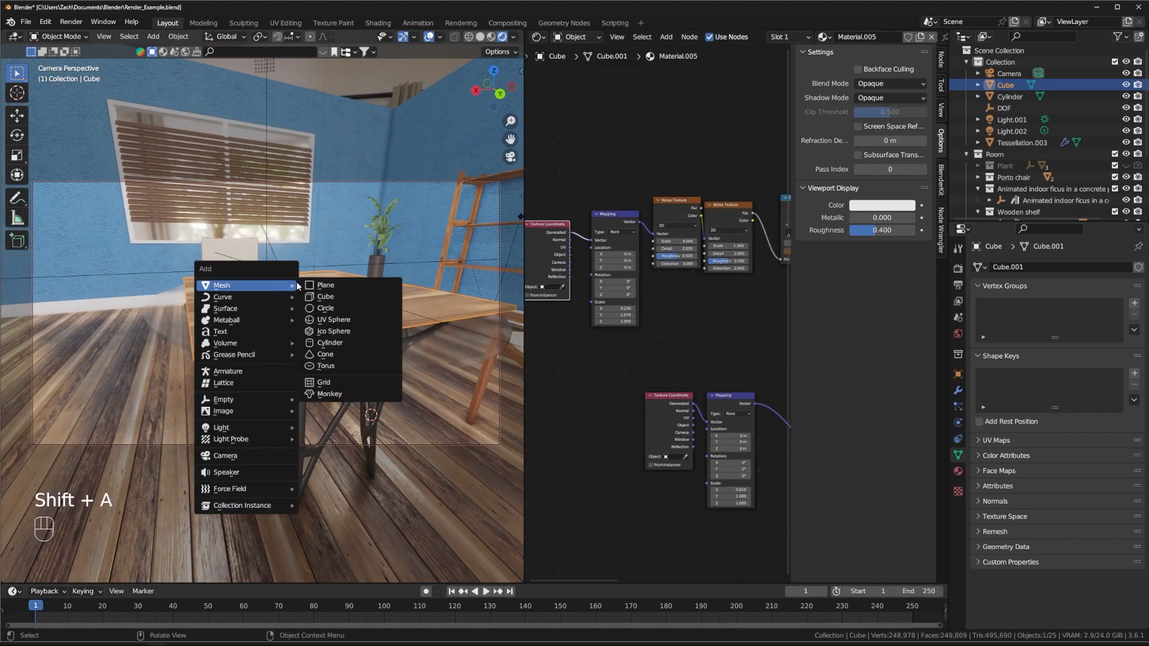
{"action": "left_click", "coordinate": [329, 394]}
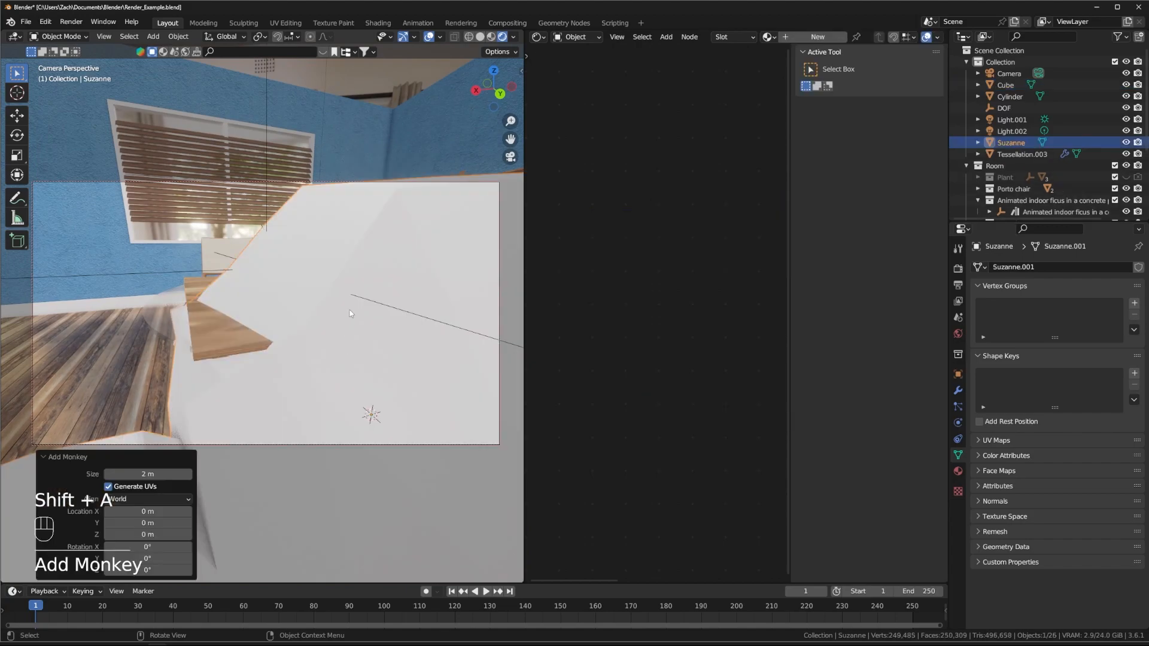
{"action": "key", "text": "s"}
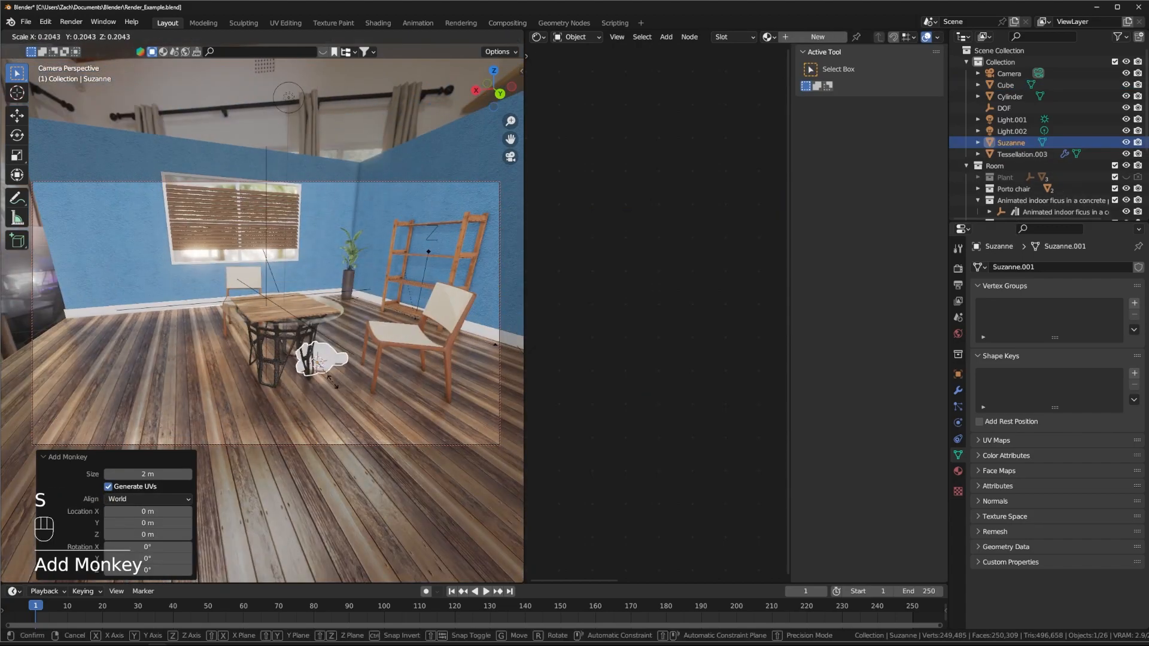
{"action": "left_click", "coordinate": [329, 374]}
{"action": "key", "text": "g"}
{"action": "key", "text": "z"}
{"action": "left_click", "coordinate": [300, 271]}
Step: Select the tabletop cube to show its Procedural Wood nodes
{"action": "middle_click_drag", "start_coordinate": [287, 271], "coordinate": [318, 275]}
{"action": "scroll", "coordinate": [318, 274], "scroll_direction": "up", "scroll_amount": 3}
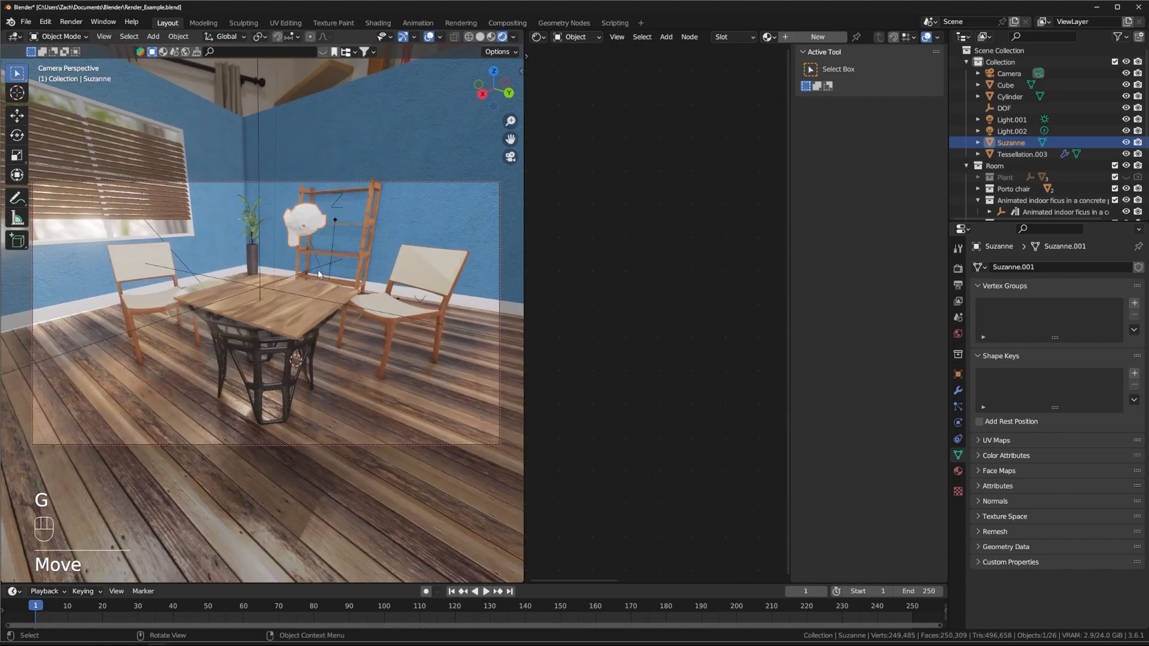
{"action": "left_click", "coordinate": [282, 298]}
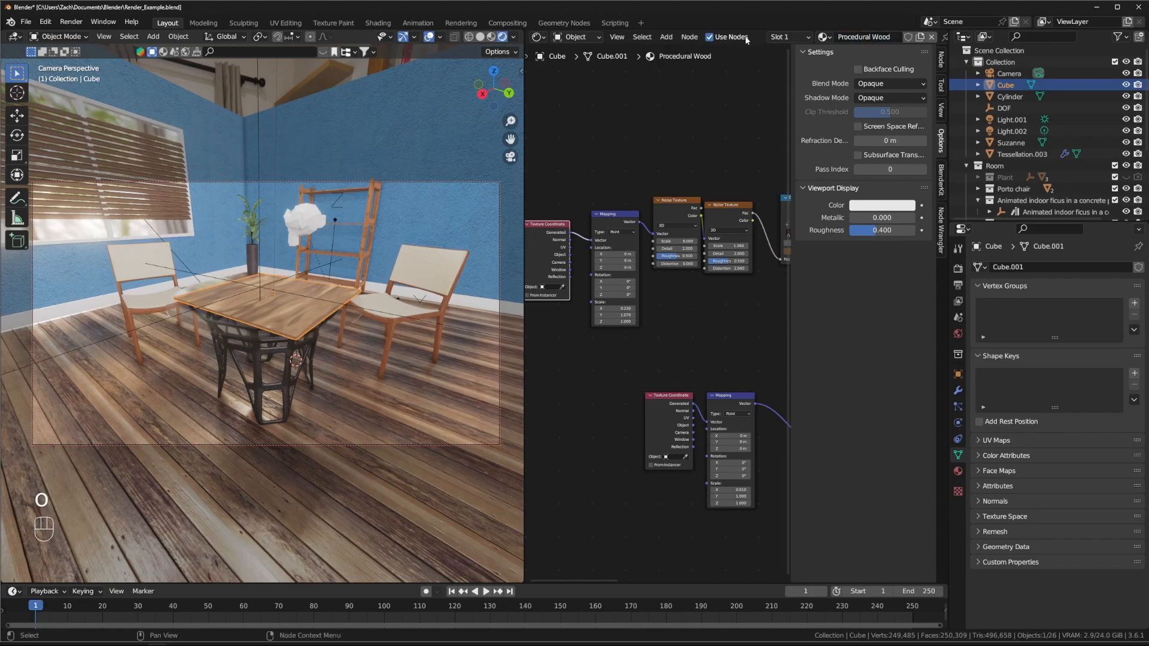
Step: Assign the existing Procedural Wood material to Suzanne and orbit in to inspect it
{"action": "left_click", "coordinate": [298, 226]}
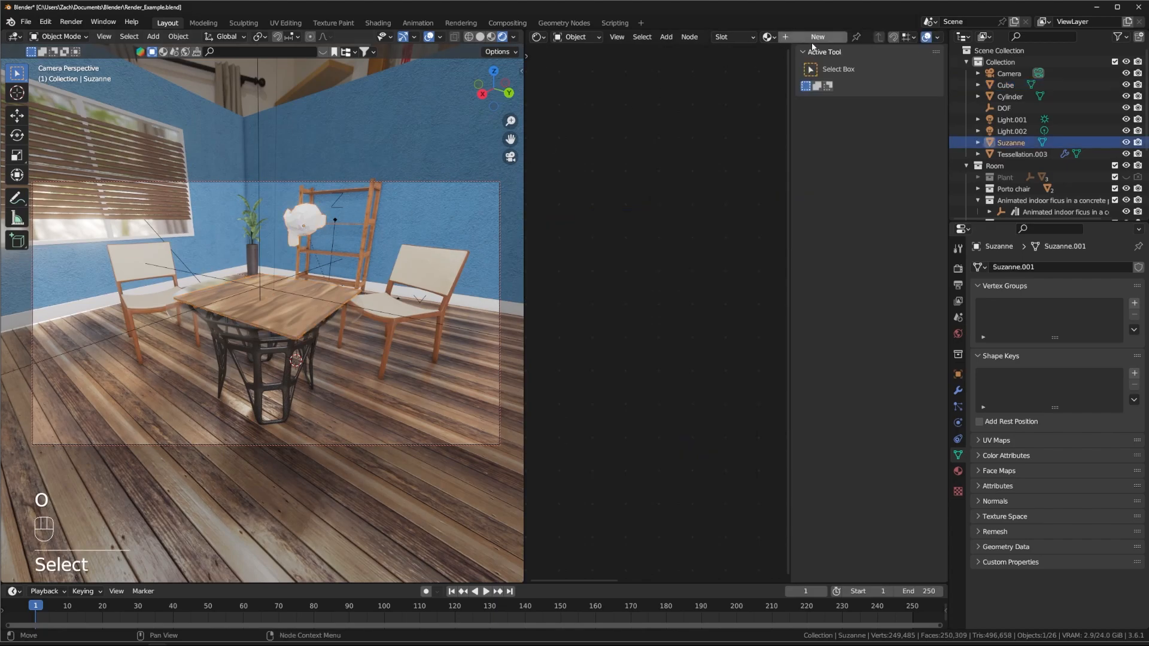
{"action": "left_click", "coordinate": [766, 37]}
{"action": "scroll", "coordinate": [809, 123], "scroll_direction": "down", "scroll_amount": 6}
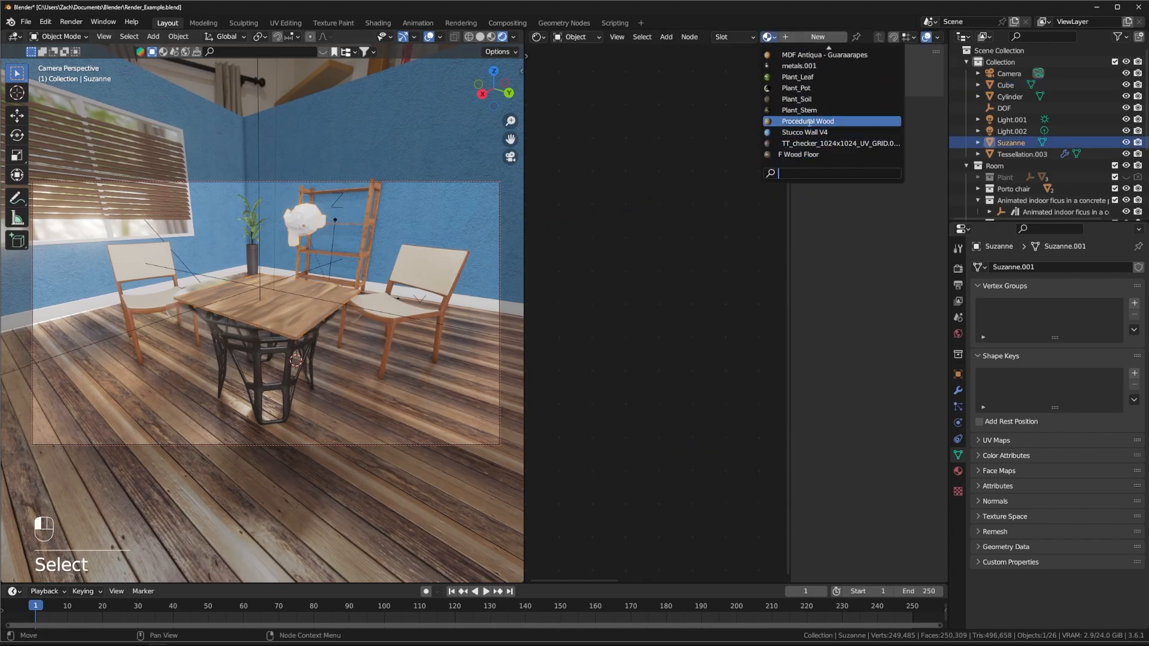
{"action": "left_click", "coordinate": [809, 122]}
{"action": "middle_click_drag", "start_coordinate": [335, 217], "coordinate": [401, 278]}
{"action": "scroll", "coordinate": [266, 202], "scroll_direction": "up", "scroll_amount": 4}
{"action": "middle_click_drag", "start_coordinate": [260, 444], "coordinate": [338, 283], "text": "shift"}
{"action": "middle_click_drag", "start_coordinate": [266, 289], "coordinate": [295, 289]}
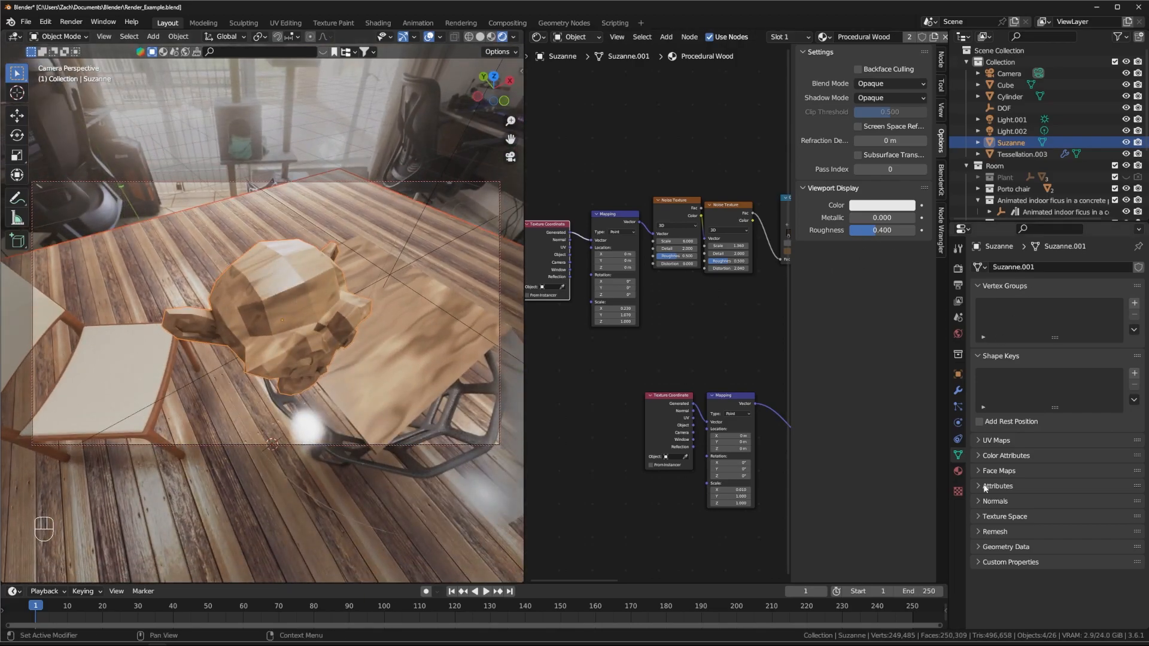
Step: Add a Subdivision Surface modifier to Suzanne at level 2
{"action": "left_click", "coordinate": [957, 390]}
{"action": "left_click", "coordinate": [1017, 268]}
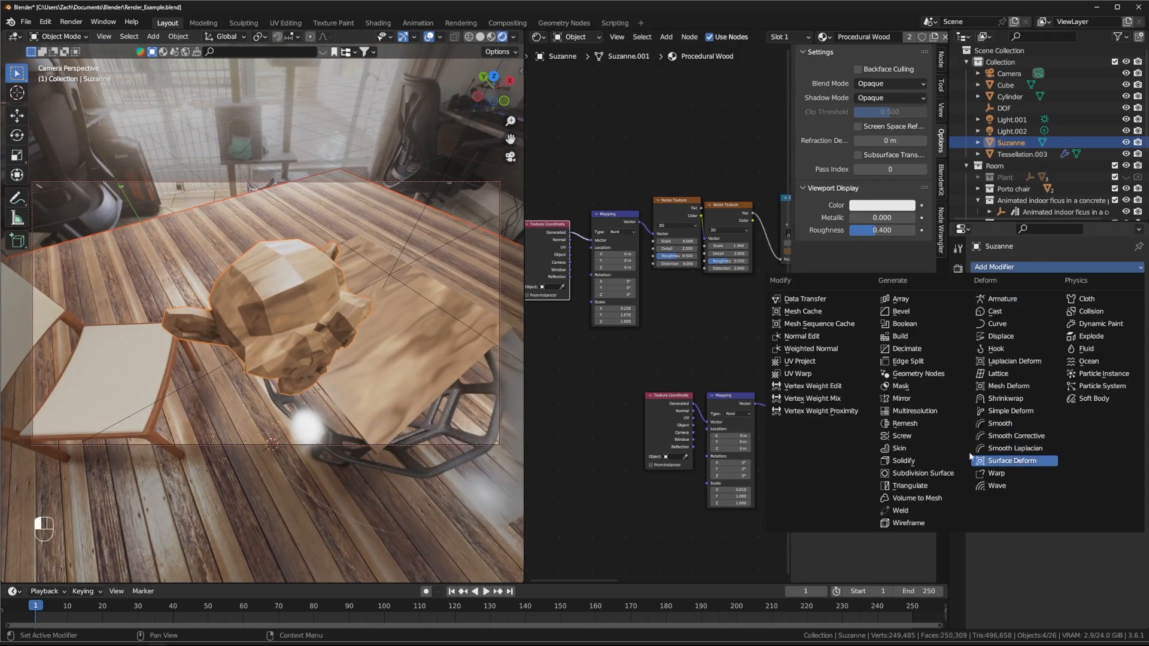
{"action": "left_click", "coordinate": [905, 477]}
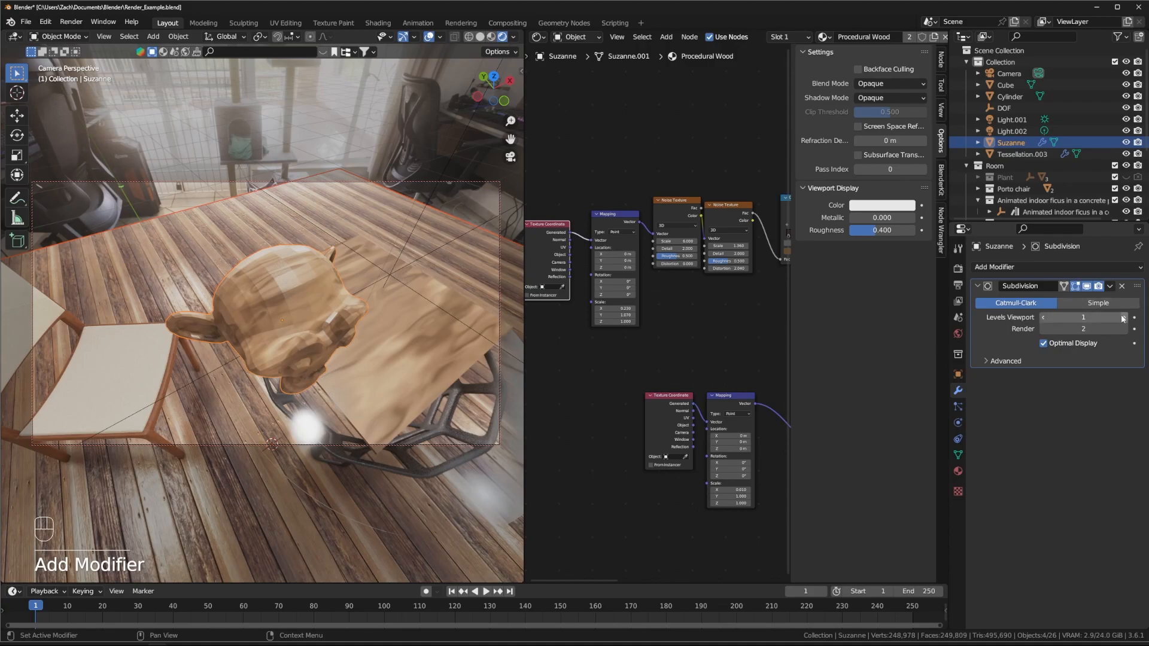
Step: Shade Suzanne smooth and orbit to check the rounded wooden monkey
{"action": "right_click", "coordinate": [320, 281]}
{"action": "left_click", "coordinate": [305, 285]}
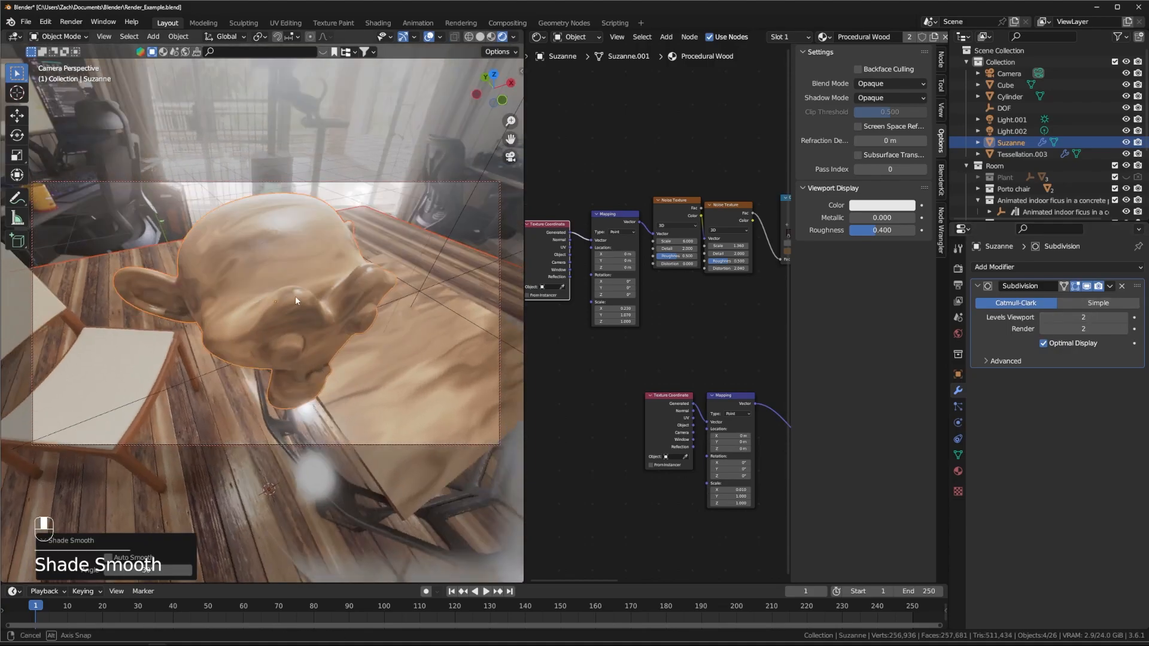
{"action": "middle_click_drag", "start_coordinate": [301, 293], "coordinate": [319, 255]}
{"action": "scroll", "coordinate": [207, 311], "scroll_direction": "down", "scroll_amount": 6}
{"action": "scroll", "coordinate": [322, 304], "scroll_direction": "up", "scroll_amount": 4}
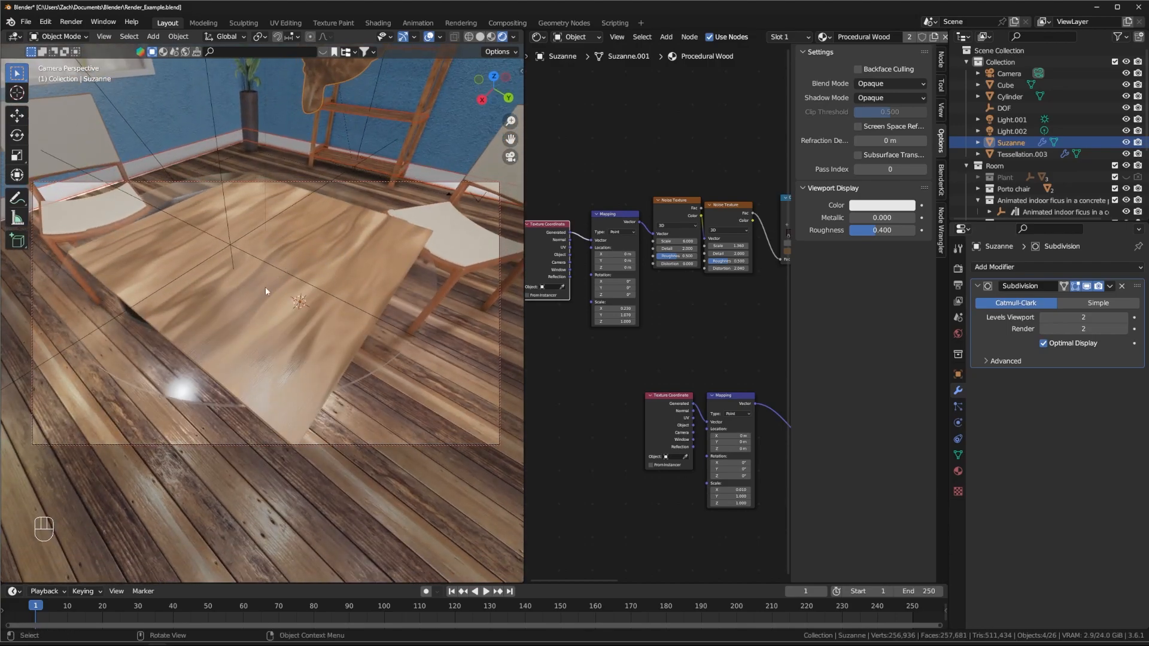
Step: Nudge the second Color Ramp and both Noise Texture nodes slightly right and down
{"action": "middle_click_drag", "start_coordinate": [237, 306], "coordinate": [324, 305]}
{"action": "middle_click_drag", "start_coordinate": [674, 164], "coordinate": [541, 186]}
{"action": "scroll", "coordinate": [582, 182], "scroll_direction": "down", "scroll_amount": 8}
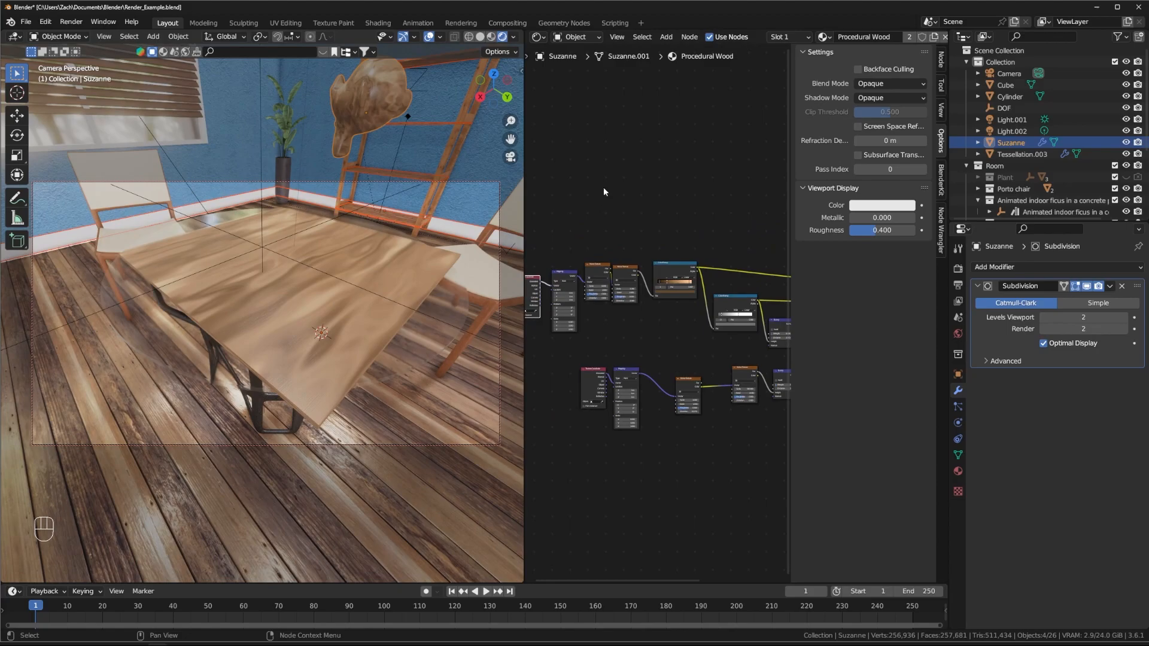
{"action": "middle_click_drag", "start_coordinate": [638, 167], "coordinate": [672, 170]}
{"action": "middle_click_drag", "start_coordinate": [718, 328], "coordinate": [687, 331]}
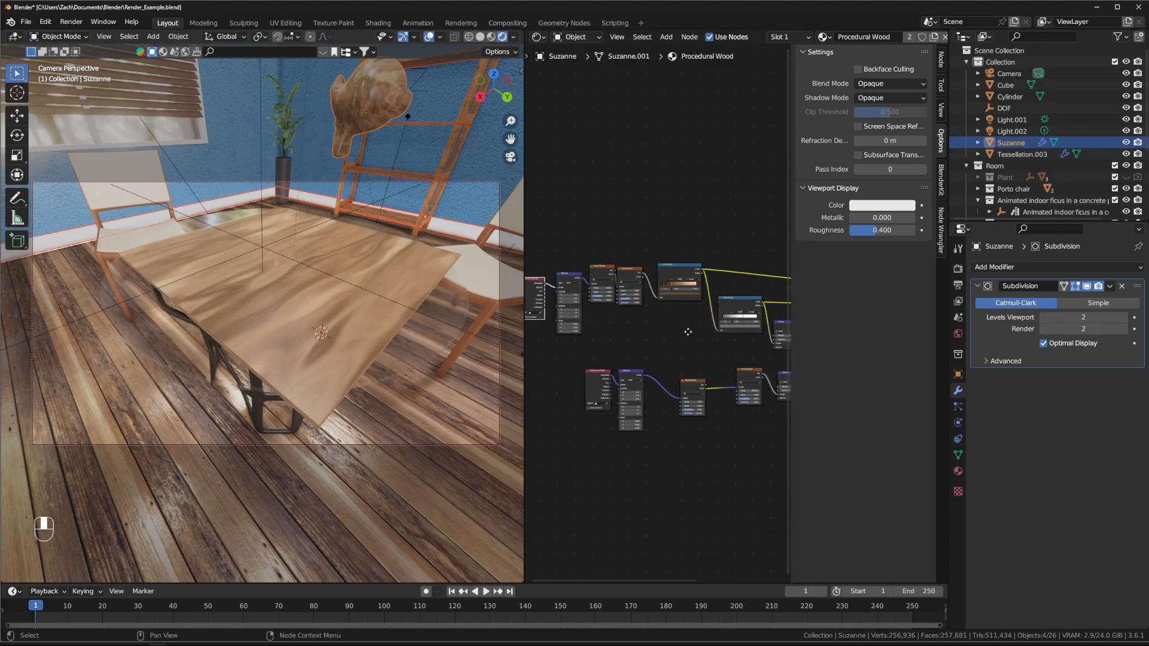
{"action": "left_click_drag", "start_coordinate": [743, 306], "coordinate": [746, 304]}
{"action": "scroll", "coordinate": [656, 327], "scroll_direction": "up", "scroll_amount": 3}
{"action": "scroll", "coordinate": [634, 352], "scroll_direction": "up", "scroll_amount": 5}
{"action": "middle_click_drag", "start_coordinate": [635, 351], "coordinate": [727, 400]}
{"action": "left_click_drag", "start_coordinate": [710, 273], "coordinate": [729, 276]}
{"action": "left_click_drag", "start_coordinate": [655, 268], "coordinate": [655, 280]}
Step: Shift the first Noise Texture node right and the second one down-right
{"action": "middle_click_drag", "start_coordinate": [720, 414], "coordinate": [755, 403]}
{"action": "scroll", "coordinate": [637, 378], "scroll_direction": "up", "scroll_amount": 7}
{"action": "left_click_drag", "start_coordinate": [695, 254], "coordinate": [705, 254]}
{"action": "middle_click_drag", "start_coordinate": [730, 211], "coordinate": [605, 210]}
{"action": "left_click_drag", "start_coordinate": [662, 244], "coordinate": [665, 255]}
Step: Pan across the Procedural Wood tree to review the Mapping, Color Ramp, Bump and Principled BSDF nodes
{"action": "middle_click_drag", "start_coordinate": [299, 207], "coordinate": [369, 188]}
{"action": "middle_click_drag", "start_coordinate": [539, 185], "coordinate": [764, 185]}
{"action": "middle_click_drag", "start_coordinate": [748, 417], "coordinate": [515, 417]}
{"action": "middle_click_drag", "start_coordinate": [739, 438], "coordinate": [555, 452]}
{"action": "middle_click_drag", "start_coordinate": [652, 446], "coordinate": [554, 444]}
{"action": "middle_click_drag", "start_coordinate": [710, 301], "coordinate": [483, 285]}
{"action": "middle_click_drag", "start_coordinate": [694, 395], "coordinate": [716, 357]}
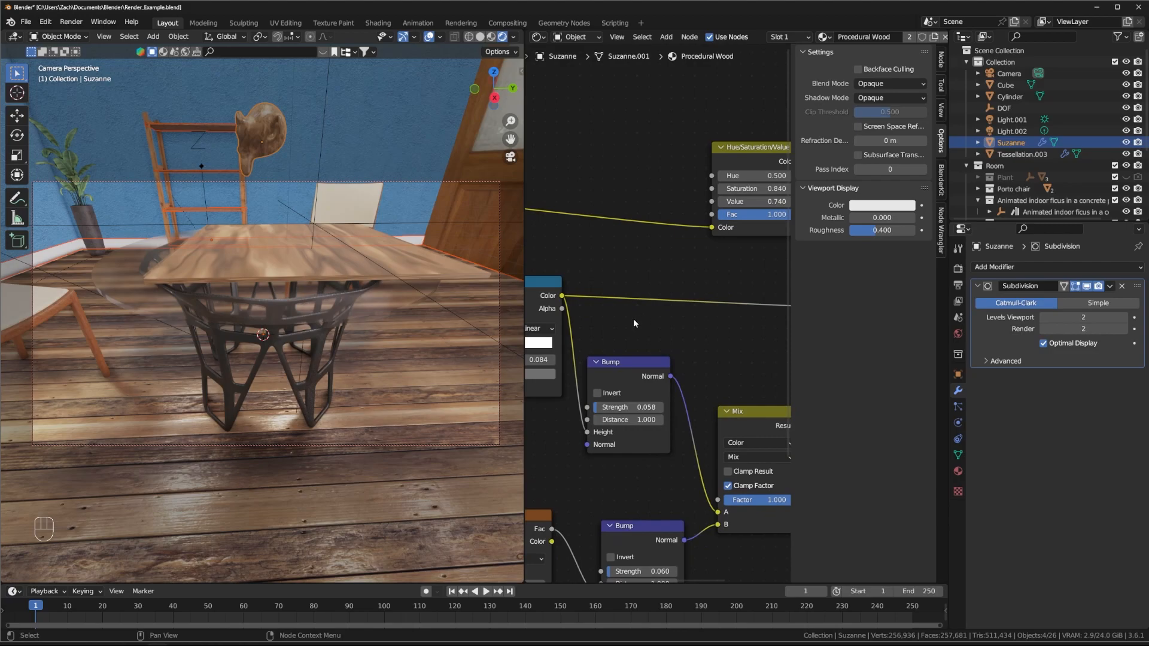
{"action": "middle_click_drag", "start_coordinate": [644, 344], "coordinate": [620, 370]}
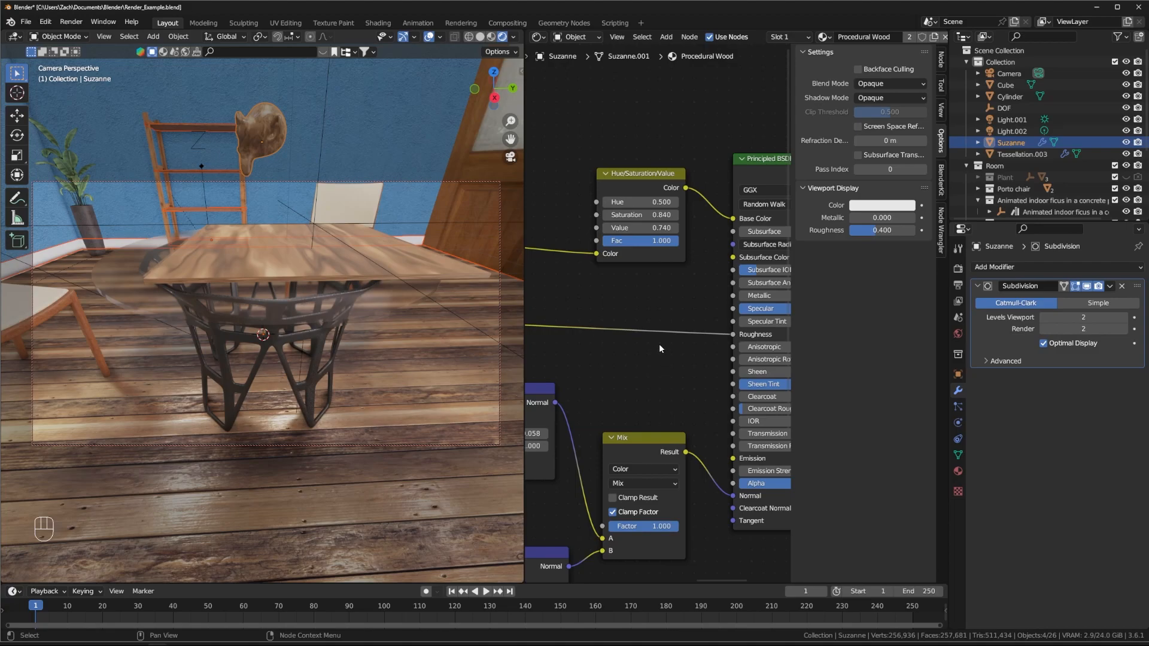
{"action": "middle_click_drag", "start_coordinate": [635, 382], "coordinate": [711, 235]}
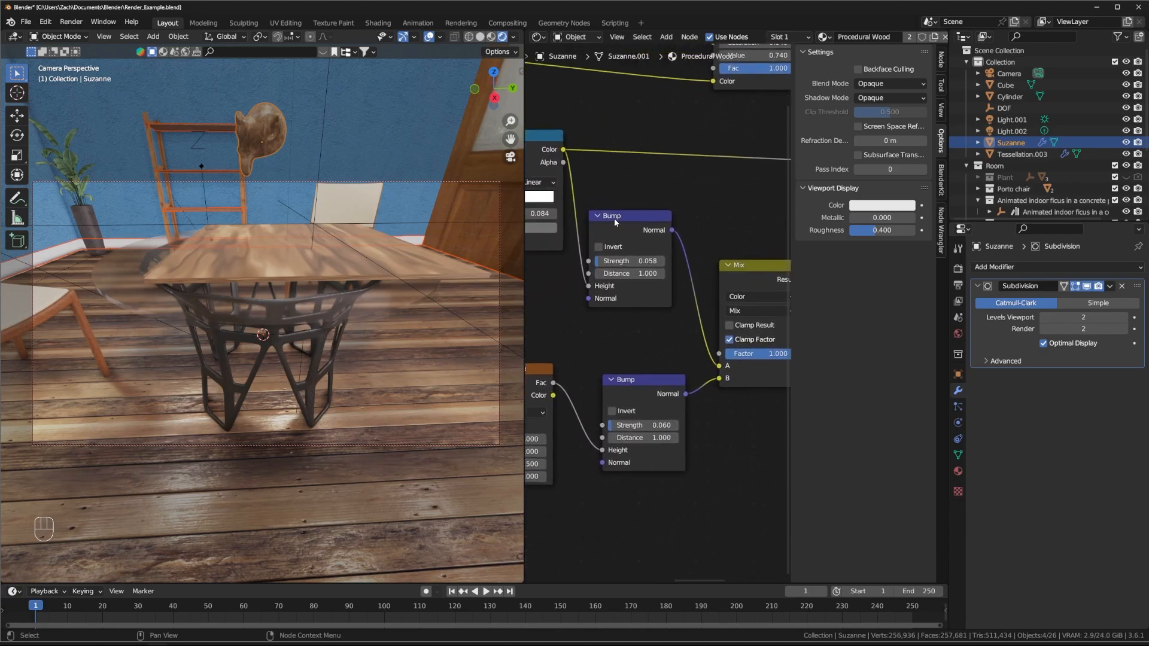
{"action": "middle_click_drag", "start_coordinate": [616, 339], "coordinate": [723, 262]}
{"action": "middle_click_drag", "start_coordinate": [618, 298], "coordinate": [635, 301]}
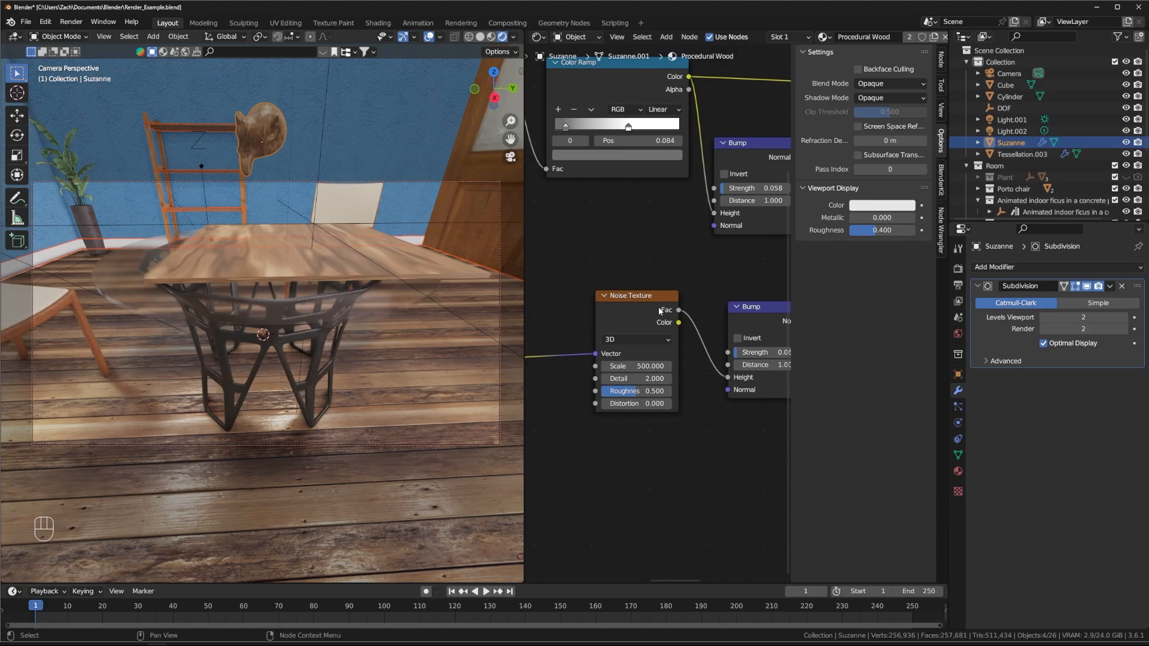
Step: Move the Noise Texture node to the right in the Procedural Wood tree
{"action": "middle_click_drag", "start_coordinate": [628, 269], "coordinate": [646, 285]}
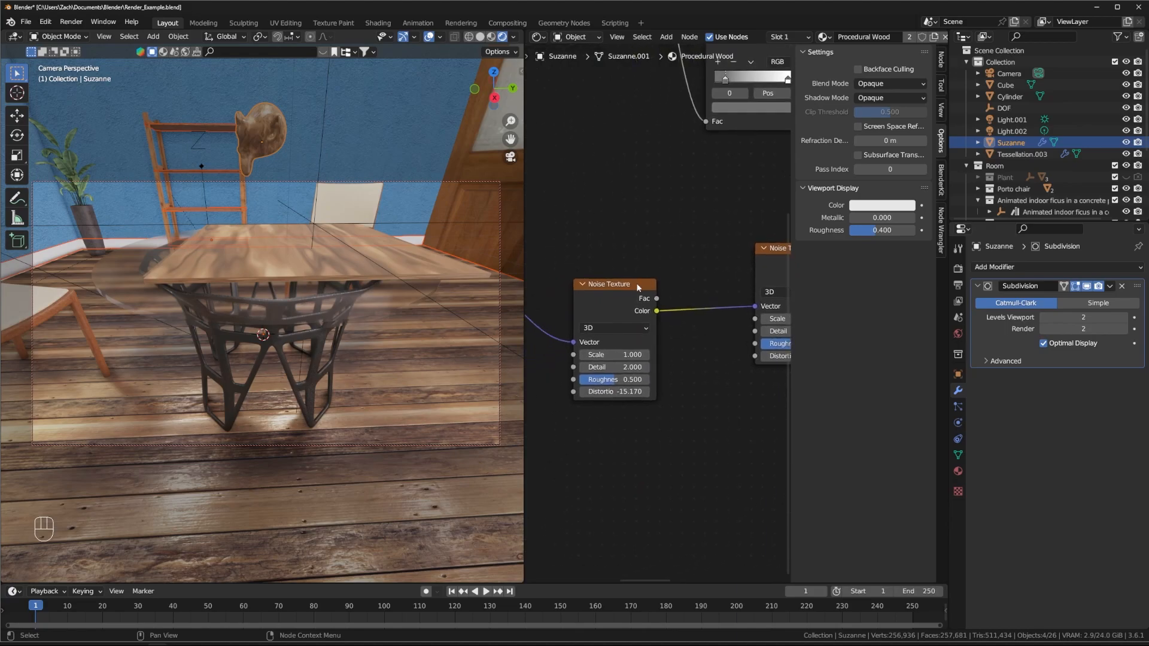
{"action": "left_click_drag", "start_coordinate": [629, 289], "coordinate": [706, 284]}
{"action": "middle_click_drag", "start_coordinate": [612, 258], "coordinate": [784, 249]}
{"action": "scroll", "coordinate": [684, 255], "scroll_direction": "down", "scroll_amount": 3}
Step: Shift the Mapping node right and place Texture Coordinate beside it
{"action": "left_click_drag", "start_coordinate": [661, 261], "coordinate": [723, 266]}
{"action": "middle_click_drag", "start_coordinate": [734, 249], "coordinate": [622, 249]}
{"action": "left_click_drag", "start_coordinate": [620, 266], "coordinate": [686, 288]}
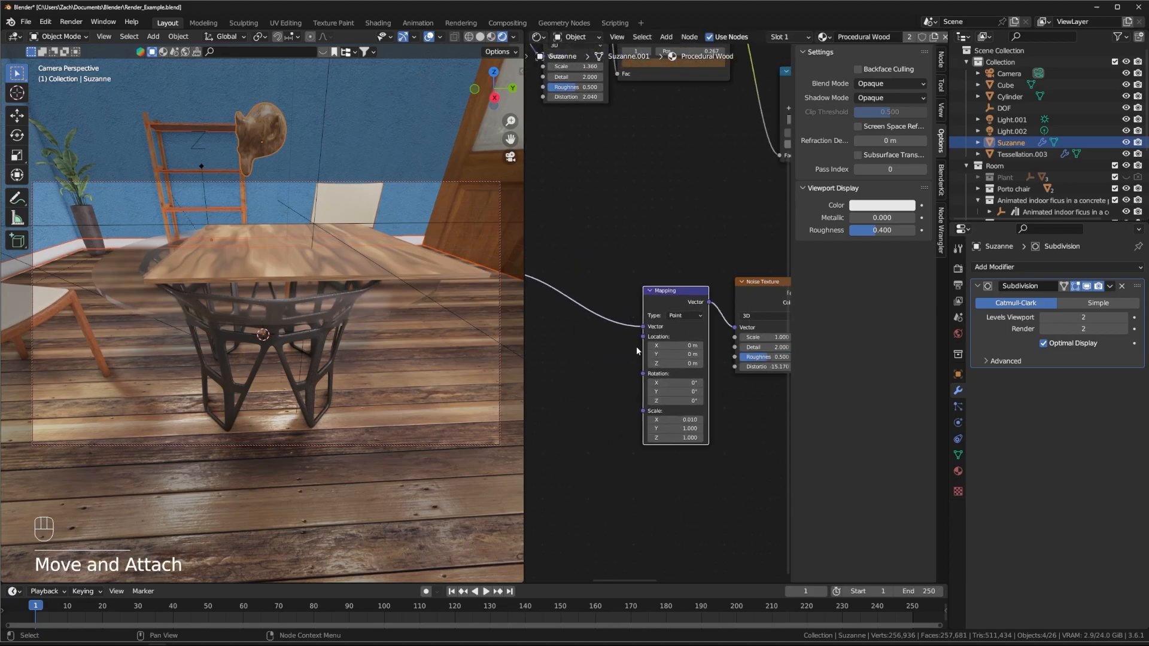
{"action": "middle_click_drag", "start_coordinate": [585, 349], "coordinate": [646, 332]}
{"action": "left_click_drag", "start_coordinate": [552, 243], "coordinate": [667, 293]}
{"action": "middle_click_drag", "start_coordinate": [734, 246], "coordinate": [618, 242]}
{"action": "middle_click_drag", "start_coordinate": [711, 416], "coordinate": [609, 385]}
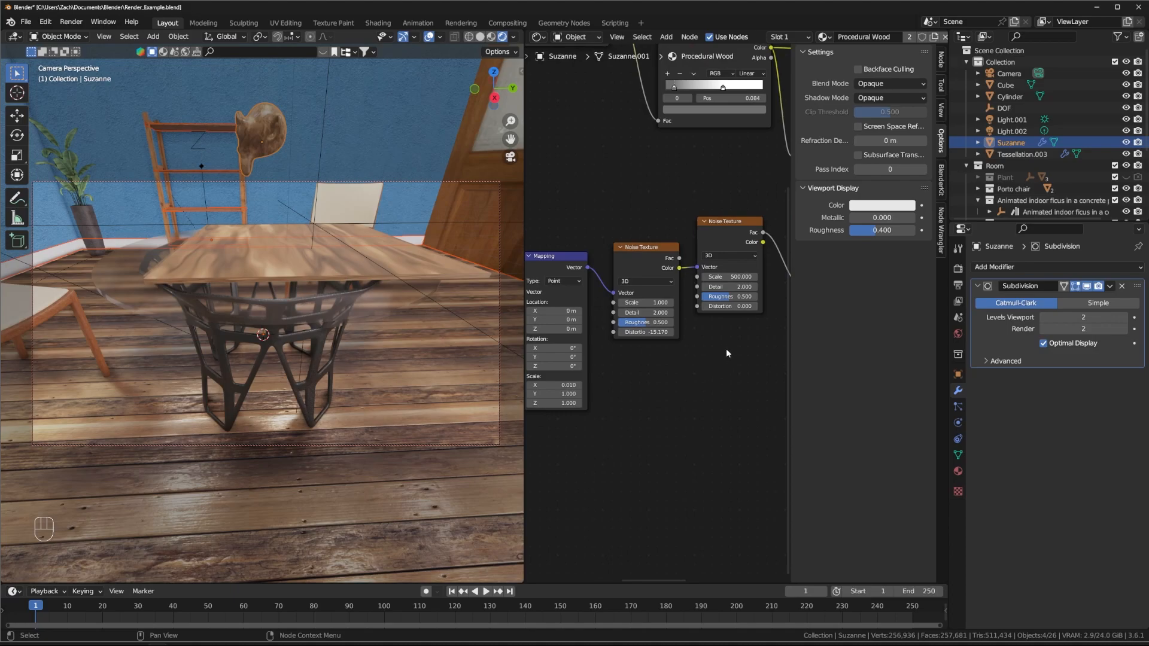
{"action": "middle_click_drag", "start_coordinate": [417, 267], "coordinate": [353, 299]}
Step: Turn on Screen Space Refraction, then orbit to inspect the wood tabletop from several angles
{"action": "middle_click_drag", "start_coordinate": [360, 374], "coordinate": [335, 351]}
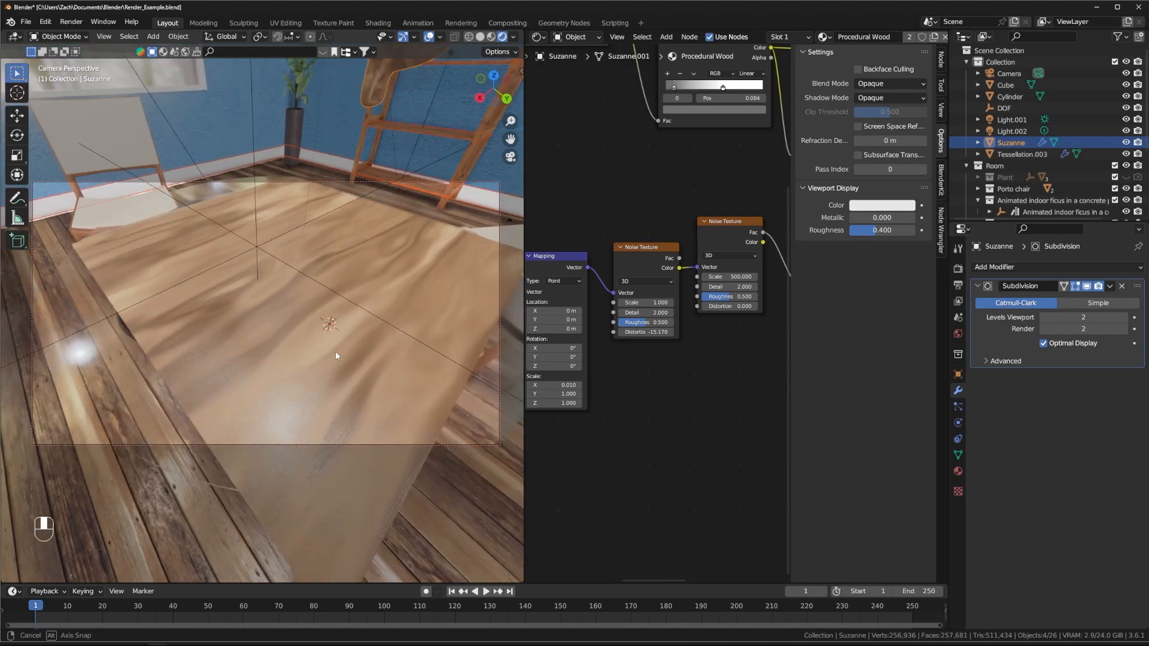
{"action": "middle_click_drag", "start_coordinate": [626, 189], "coordinate": [522, 257]}
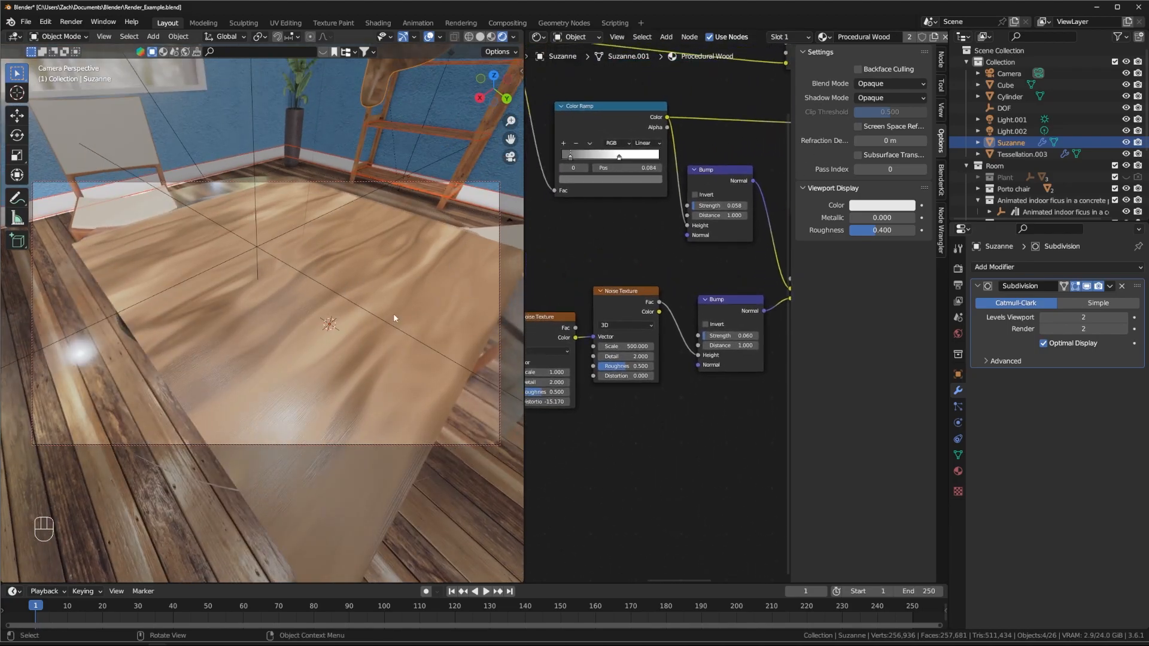
{"action": "middle_click_drag", "start_coordinate": [381, 305], "coordinate": [446, 292]}
{"action": "left_click", "coordinate": [857, 126]}
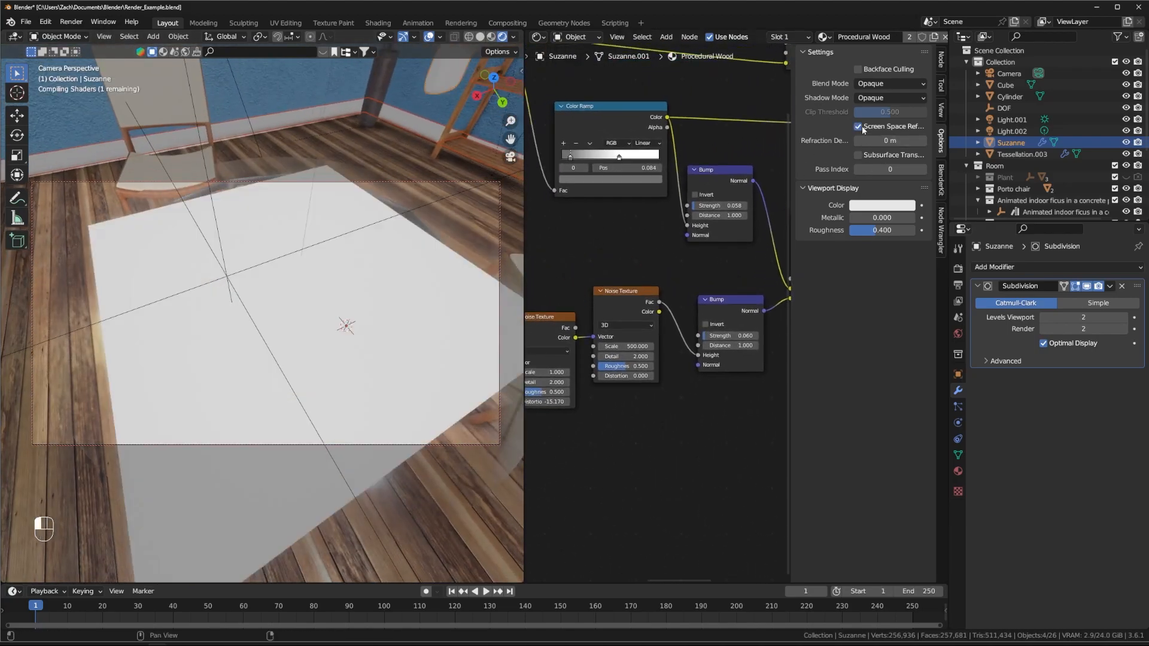
{"action": "middle_click_drag", "start_coordinate": [293, 339], "coordinate": [346, 312]}
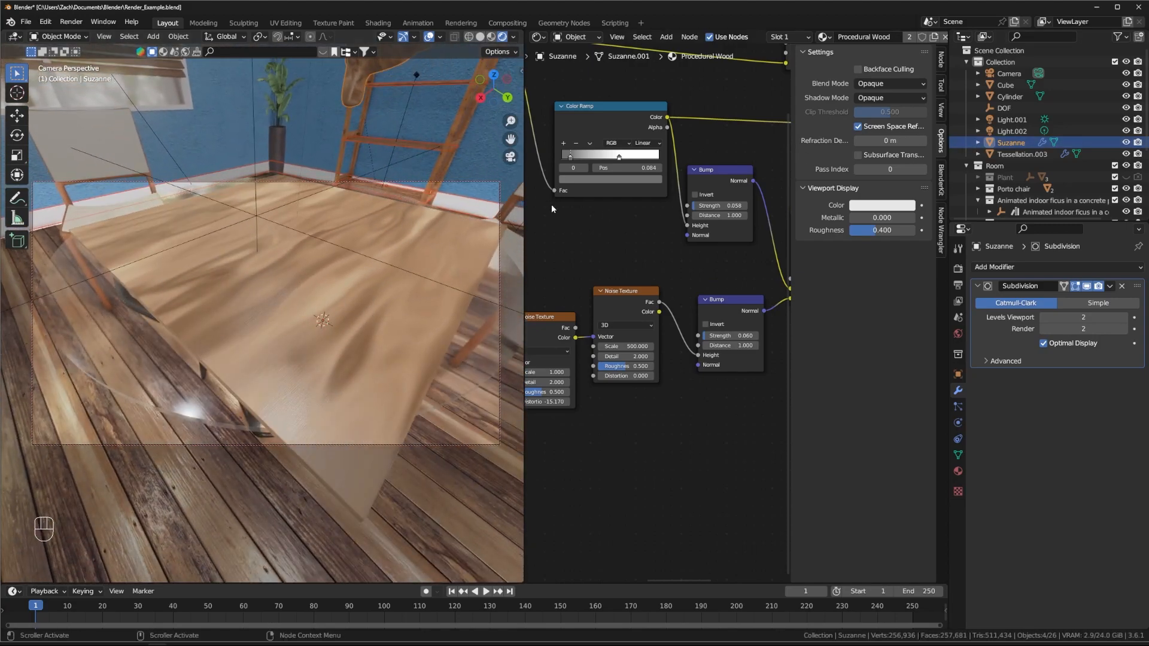
{"action": "scroll", "coordinate": [317, 254], "scroll_direction": "down", "scroll_amount": 2}
{"action": "middle_click_drag", "start_coordinate": [341, 253], "coordinate": [320, 323]}
{"action": "scroll", "coordinate": [322, 282], "scroll_direction": "up", "scroll_amount": 1}
{"action": "middle_click_drag", "start_coordinate": [322, 282], "coordinate": [328, 240]}
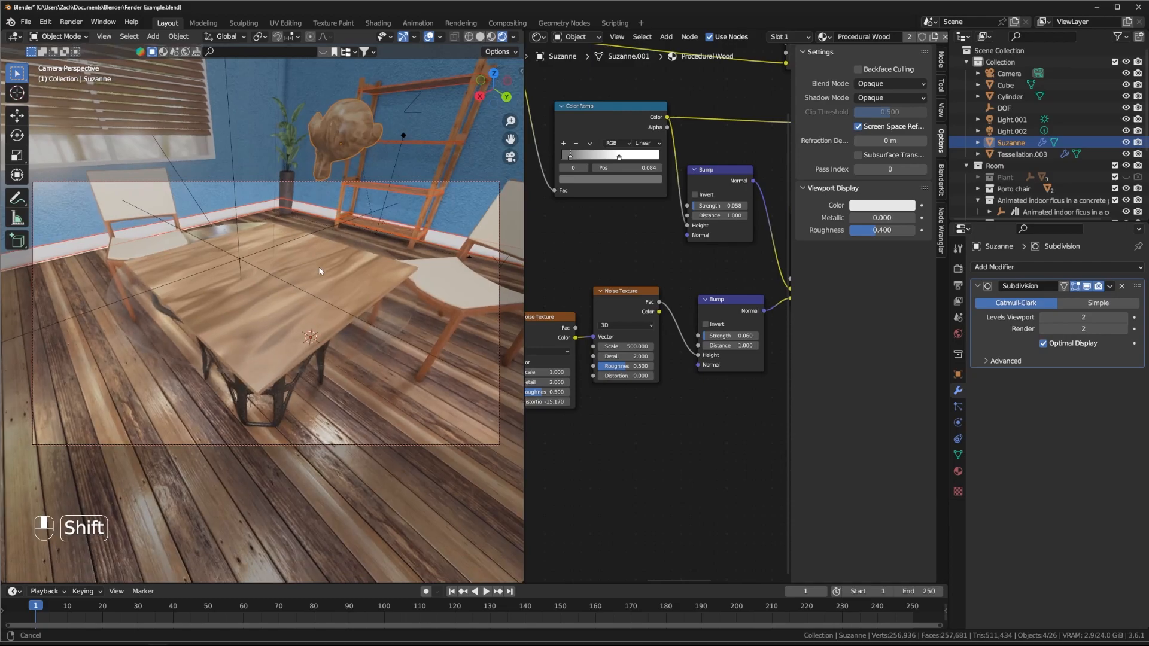
{"action": "scroll", "coordinate": [649, 250], "scroll_direction": "down", "scroll_amount": 3}
{"action": "middle_click_drag", "start_coordinate": [603, 249], "coordinate": [657, 254]}
{"action": "scroll", "coordinate": [648, 247], "scroll_direction": "down", "scroll_amount": 6}
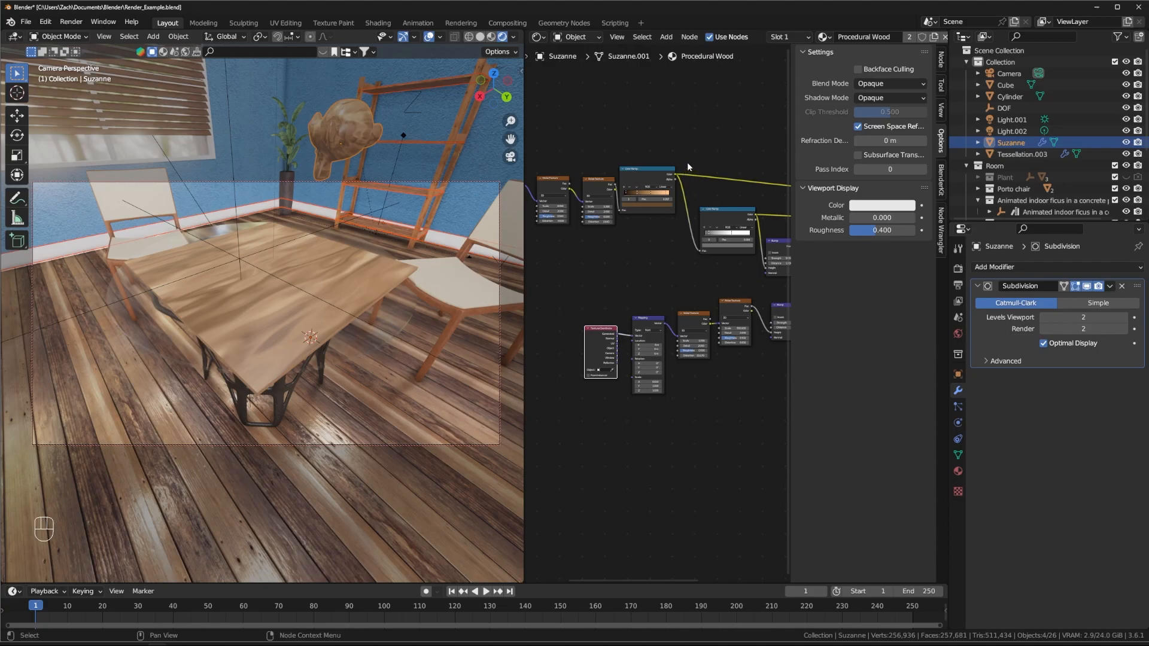
{"action": "mouse_move", "coordinate": [294, 264]}
{"action": "middle_mouse_down"}
{"action": "mouse_move", "coordinate": [305, 255]}
{"action": "mouse_move", "coordinate": [291, 277]}
{"action": "middle_mouse_up"}
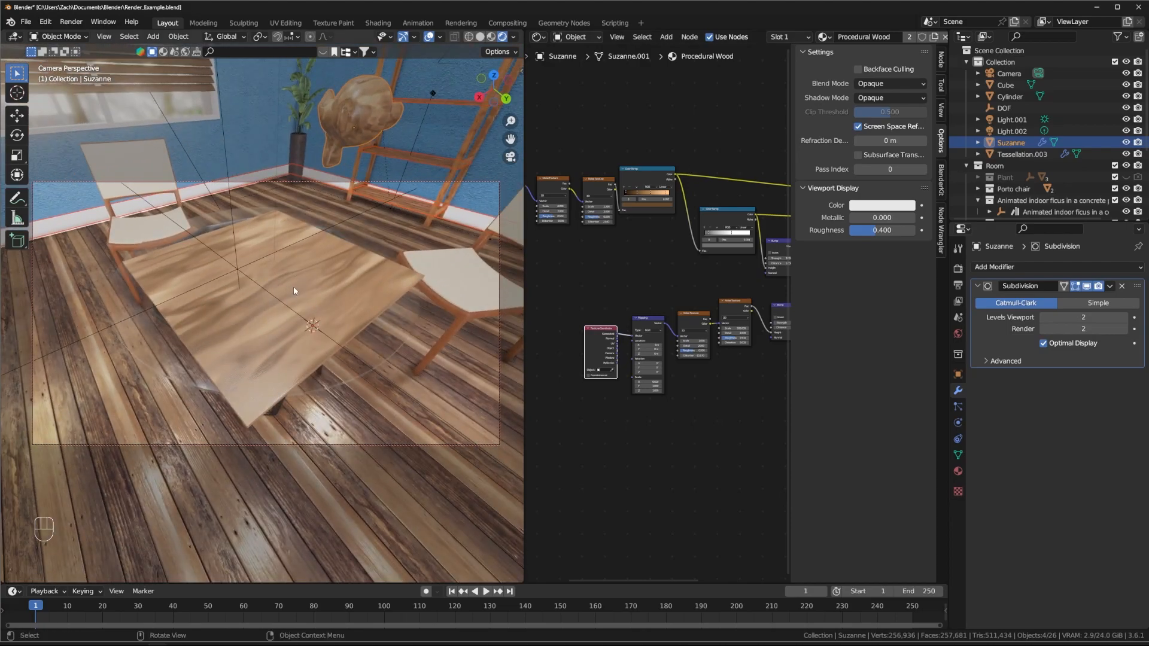